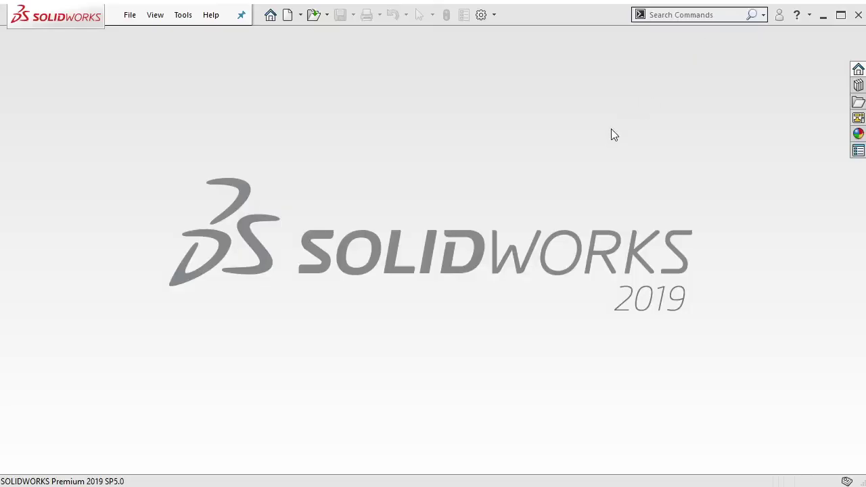
Create a new empty SOLIDWORKS assembly document.
click(287, 15)
click(455, 183)
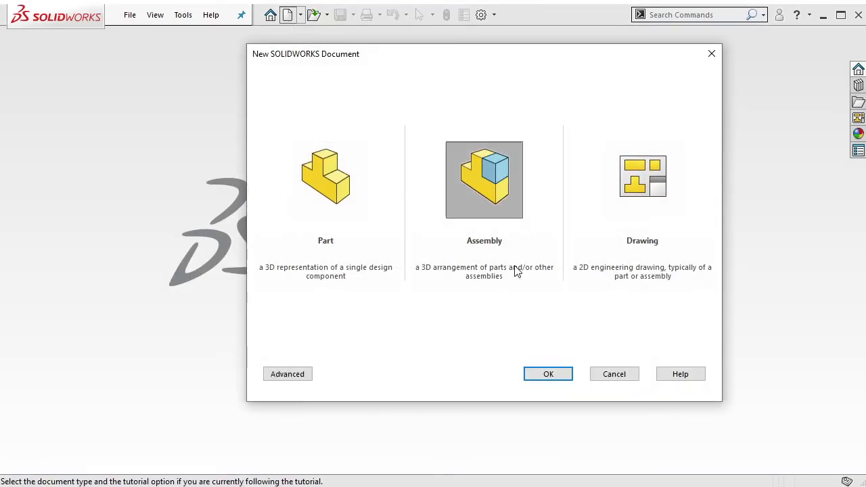
click(551, 376)
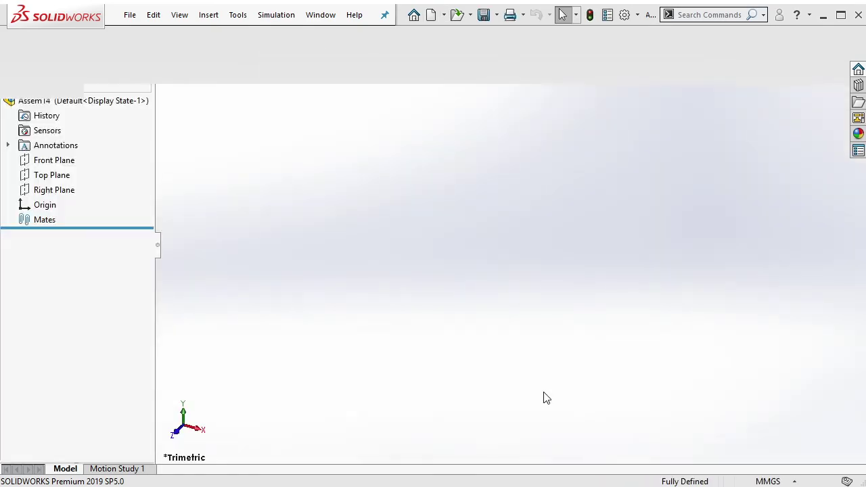
Save the assembly as '2021 - Drilling 5 - Assembly - 007' in the Assembly folder.
click(483, 15)
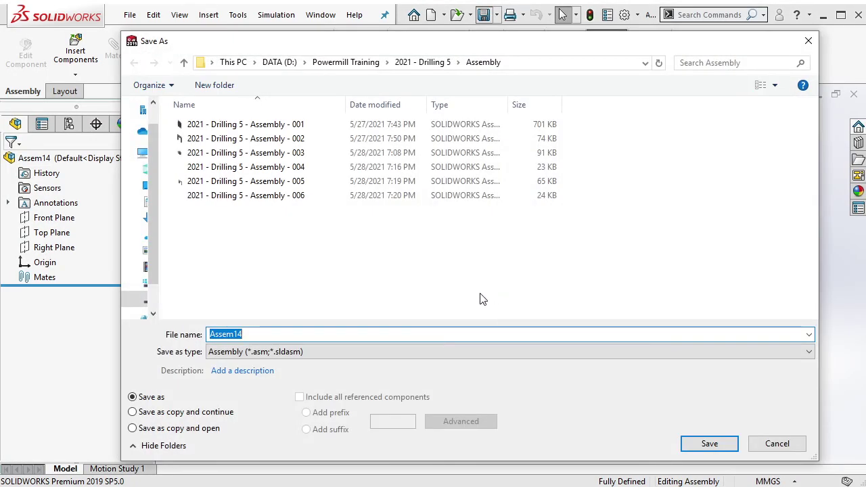
click(295, 195)
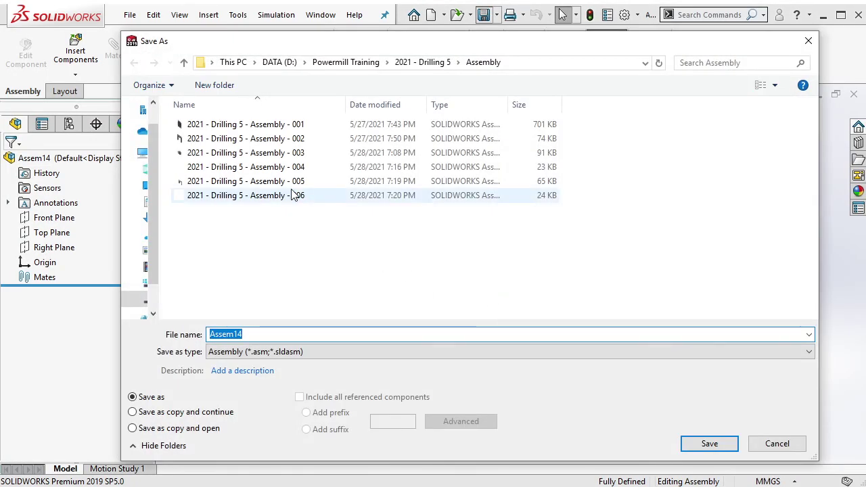
click(370, 334)
key(BackSpace)
text(7)
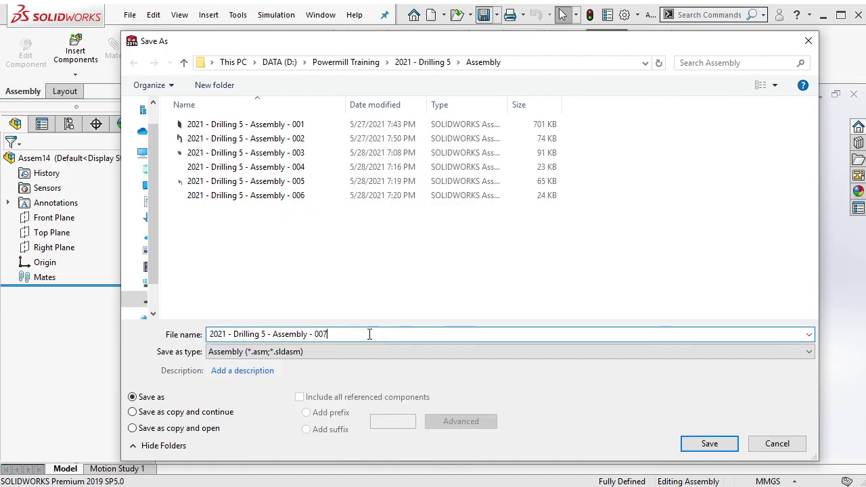
click(700, 443)
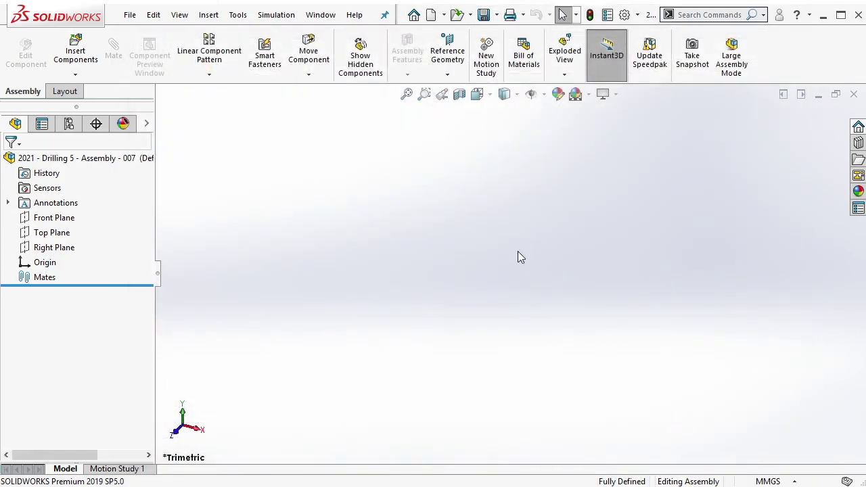
Add a new part to the assembly and start a sketch on its Front Plane.
click(75, 74)
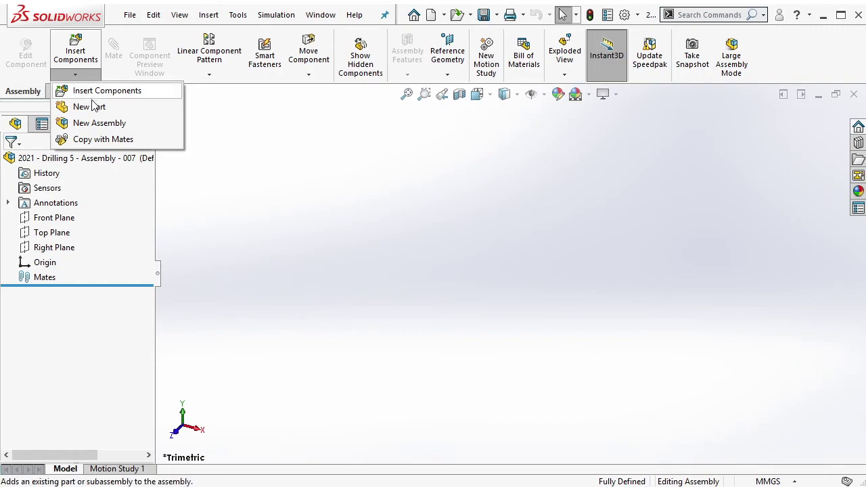
click(75, 105)
click(125, 283)
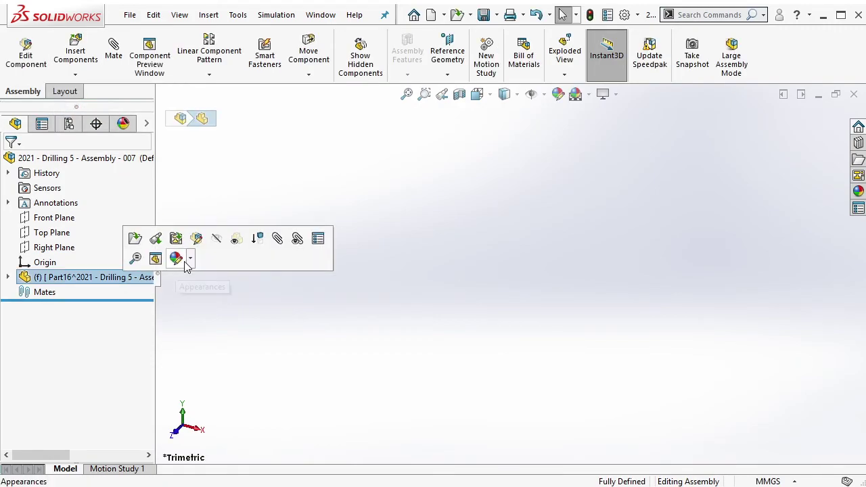
click(195, 235)
click(9, 277)
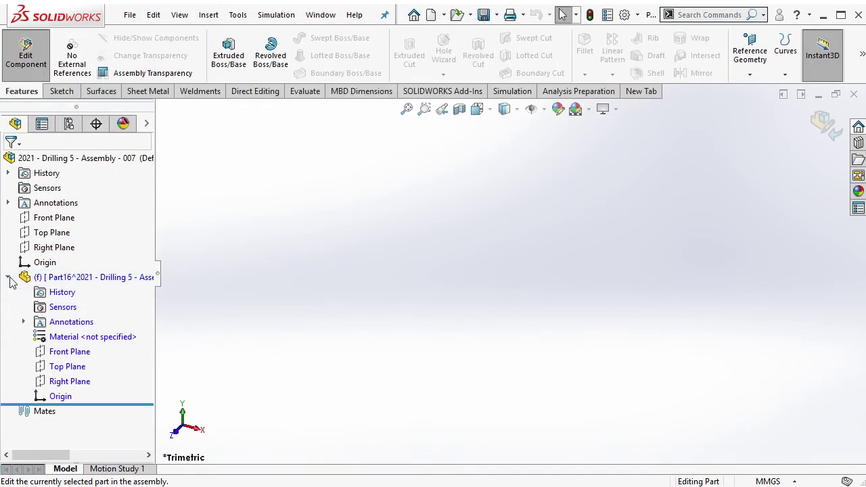
click(61, 351)
click(68, 310)
Sketch a centre rectangle and a circle, both centred on the origin.
click(292, 56)
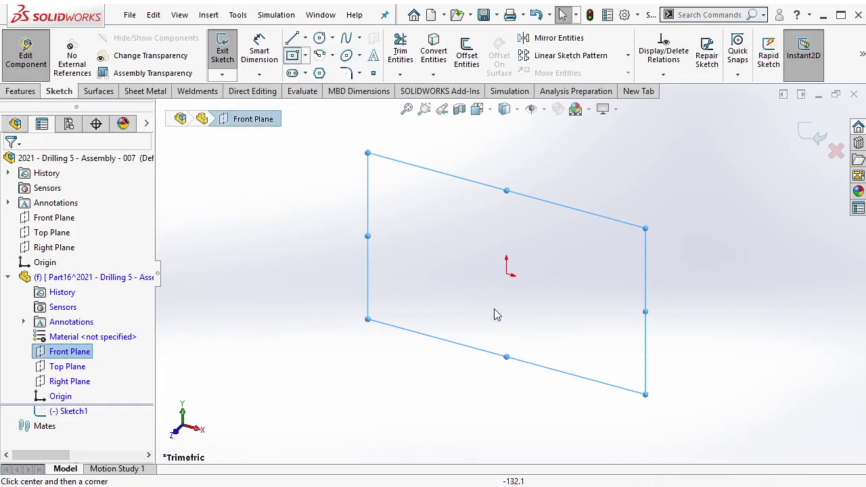
click(506, 273)
click(567, 347)
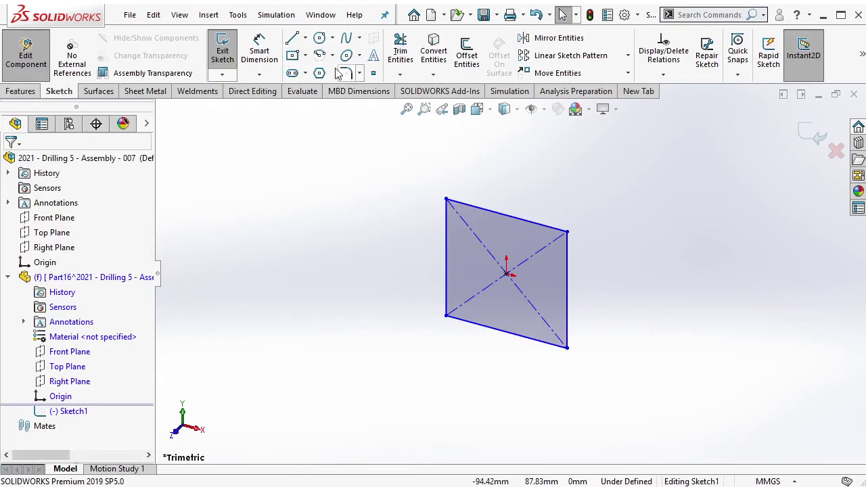
click(319, 38)
click(506, 273)
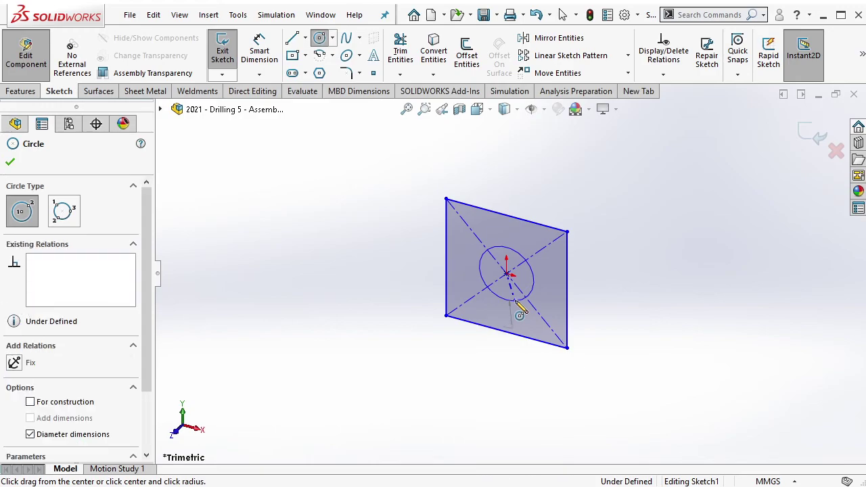
click(519, 309)
key(Escape)
Extrude the sketch 10 mm into a plate and return to the assembly.
click(20, 91)
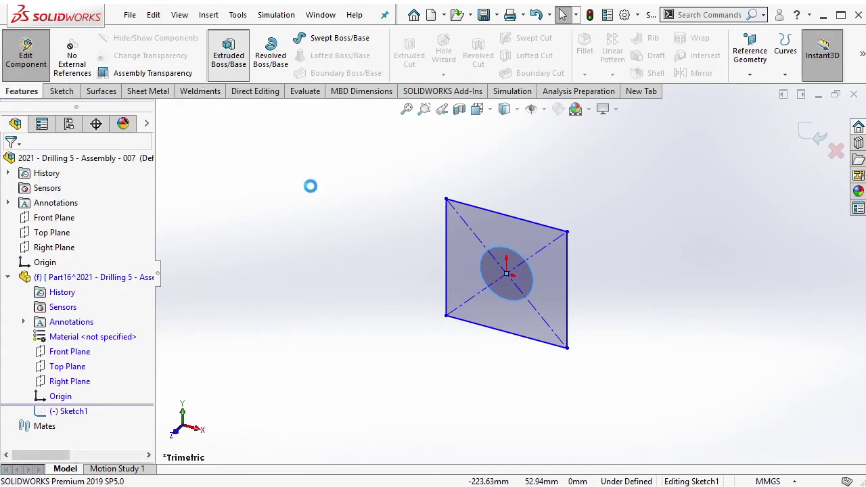
click(14, 243)
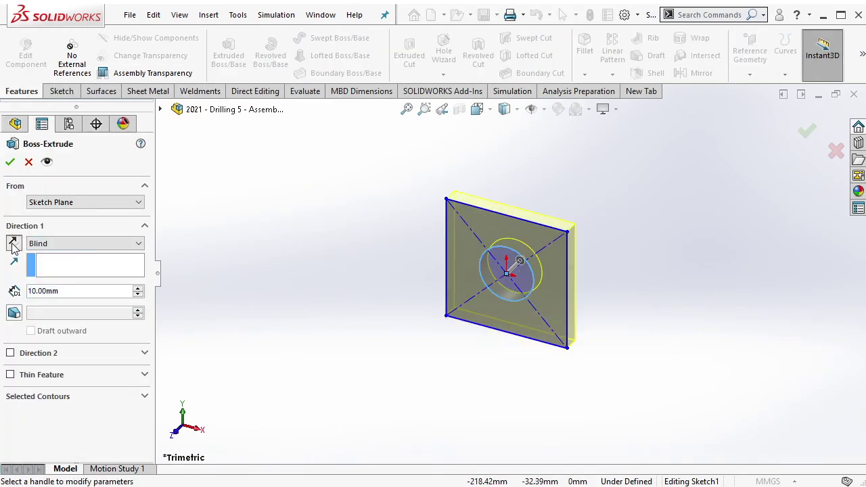
click(10, 162)
click(26, 54)
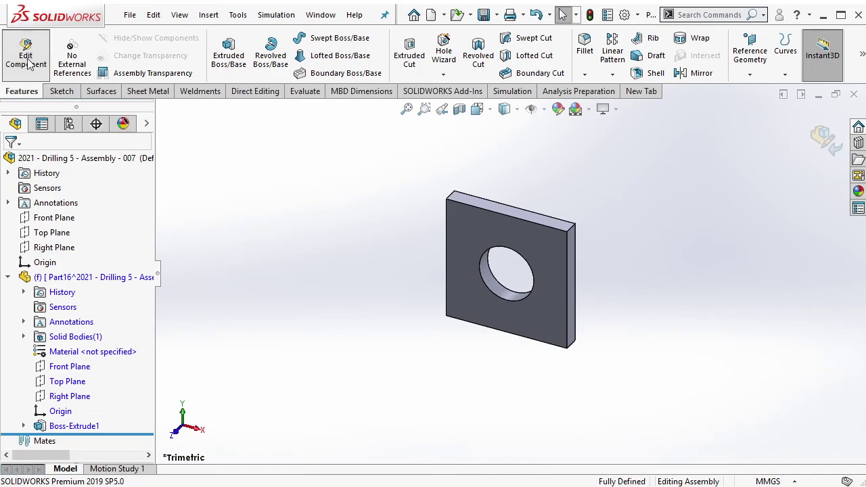
Insert CAD-CAM Modelling #1 - 003 from the Sample Part folder into the assembly.
key(alt+Tab)
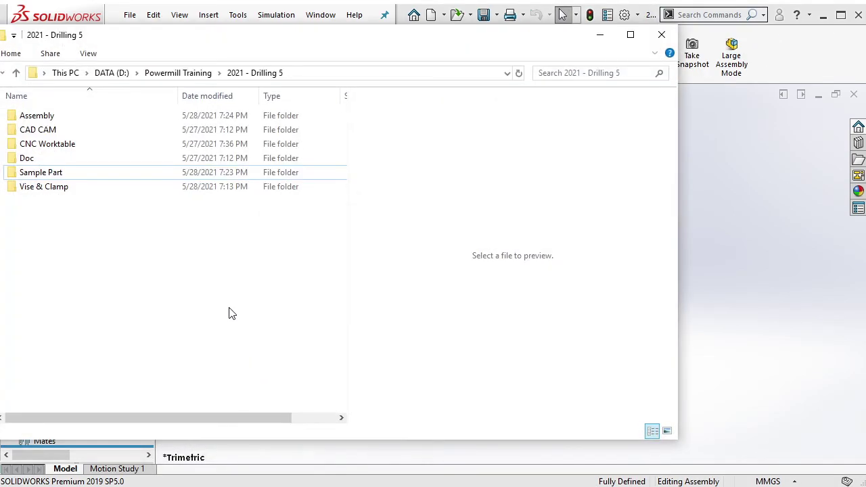
double_click(41, 172)
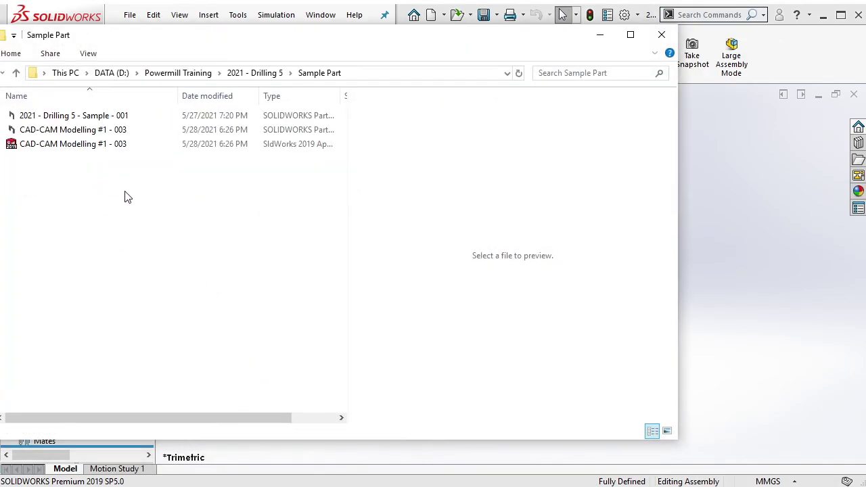
drag(74, 130, 719, 284)
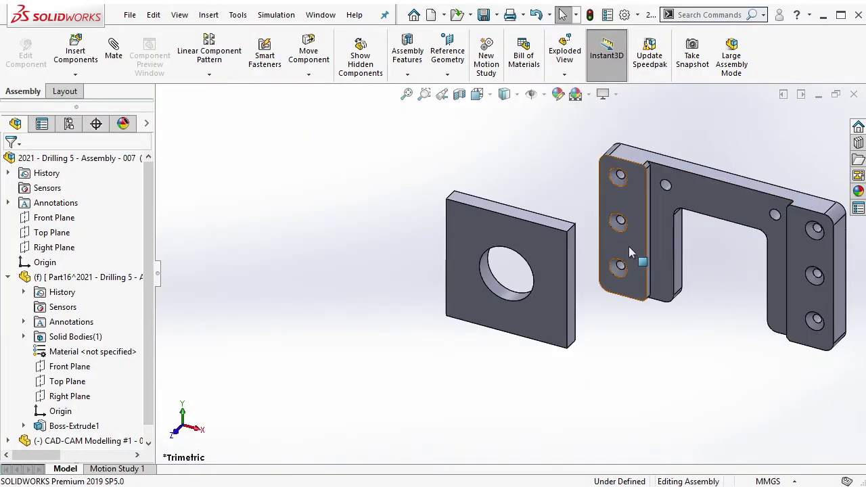
Mate the fixture's side flange face coincident with the plate.
click(628, 246)
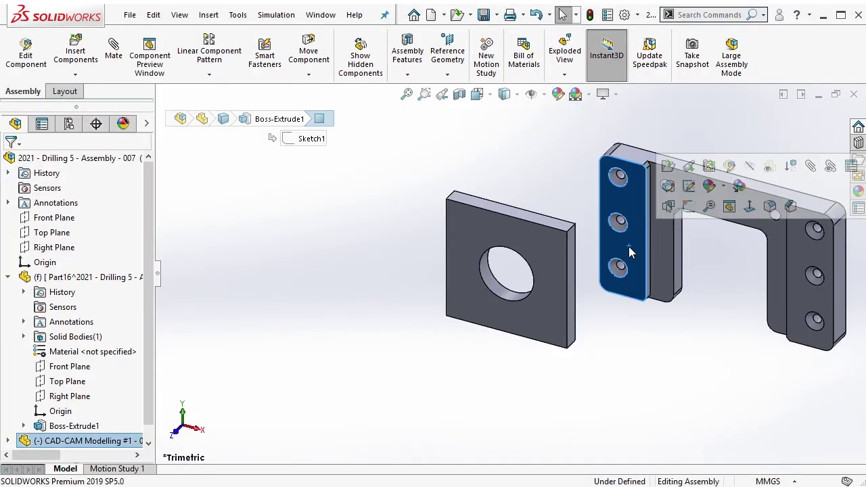
click(547, 250)
click(703, 232)
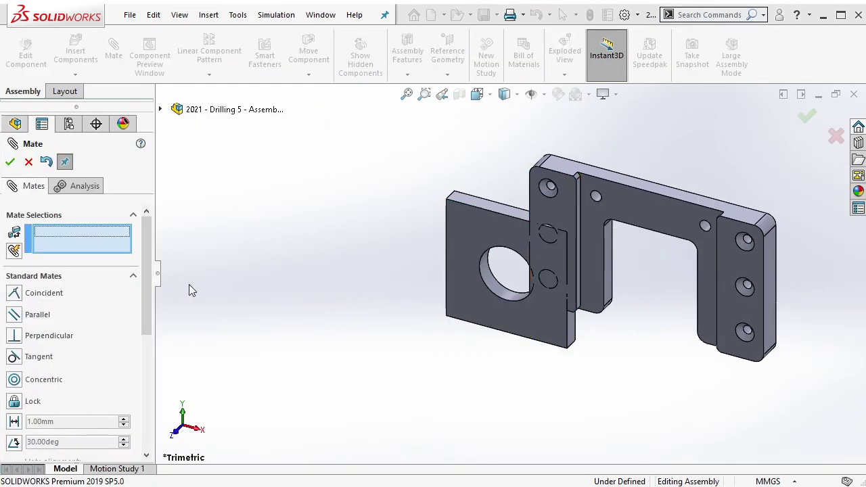
Add a Width mate centring the plate between the recess's side faces.
scroll(147, 281, down, 3)
click(133, 334)
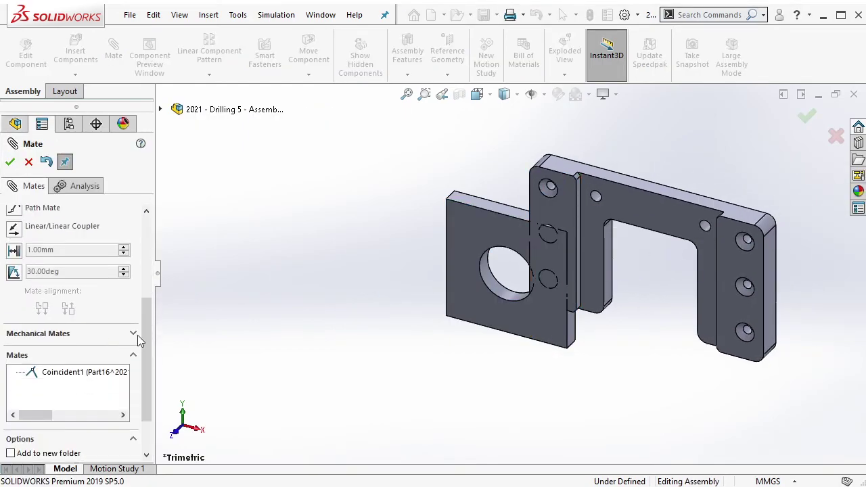
scroll(145, 284, up, 3)
click(14, 291)
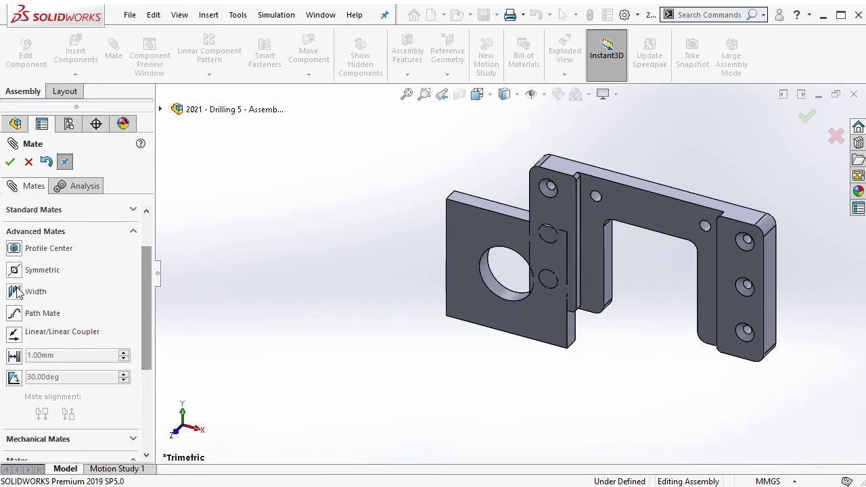
click(774, 256)
middle_drag(774, 255, 601, 235)
click(582, 215)
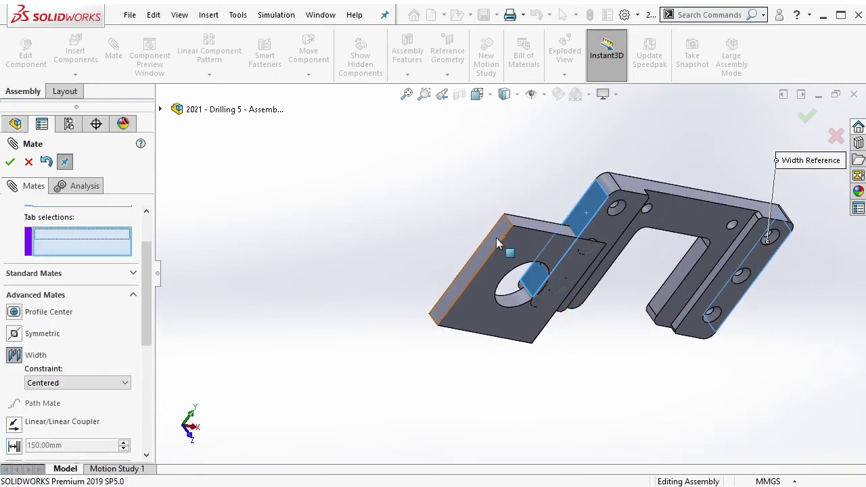
click(497, 244)
middle_drag(497, 243, 464, 228)
click(615, 353)
middle_drag(611, 348, 632, 359)
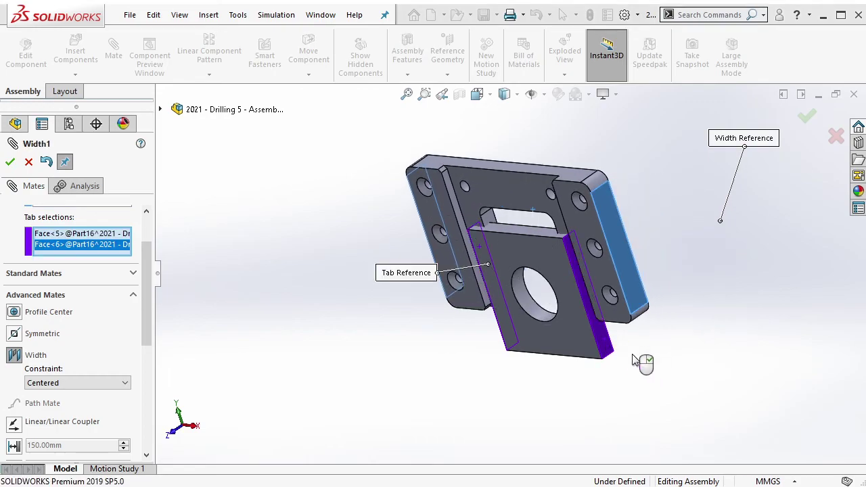
right_click(633, 360)
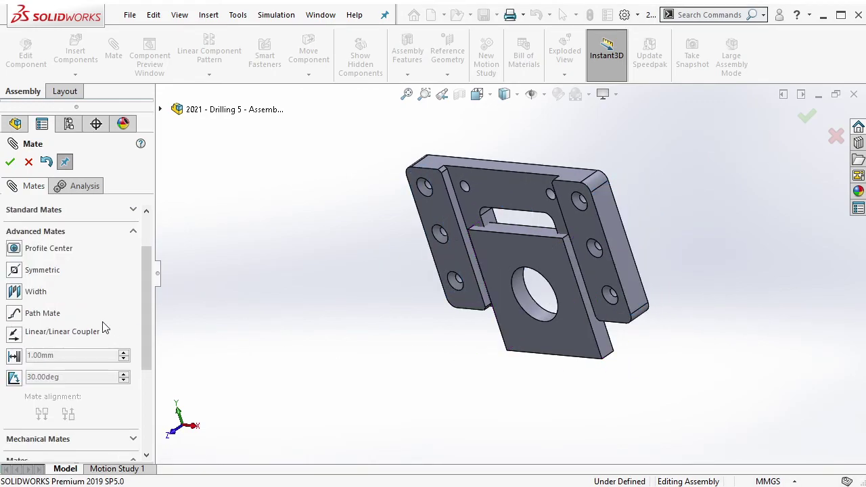
Add a second Width mate centring the plate between the top and lower faces.
click(452, 162)
mouse_move(484, 216)
middle_down()
mouse_move(507, 352)
mouse_move(489, 255)
mouse_move(491, 301)
middle_up()
click(503, 365)
click(518, 371)
click(499, 224)
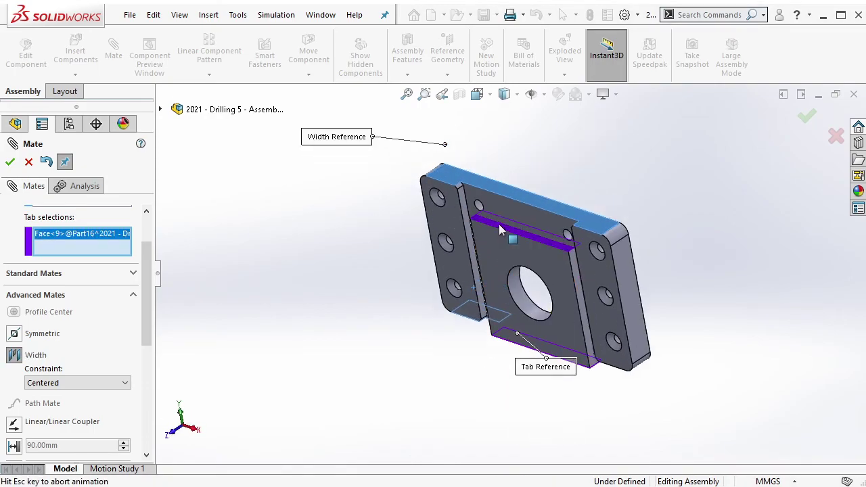
click(10, 162)
Fix the CAD-CAM Modelling component in place.
click(9, 161)
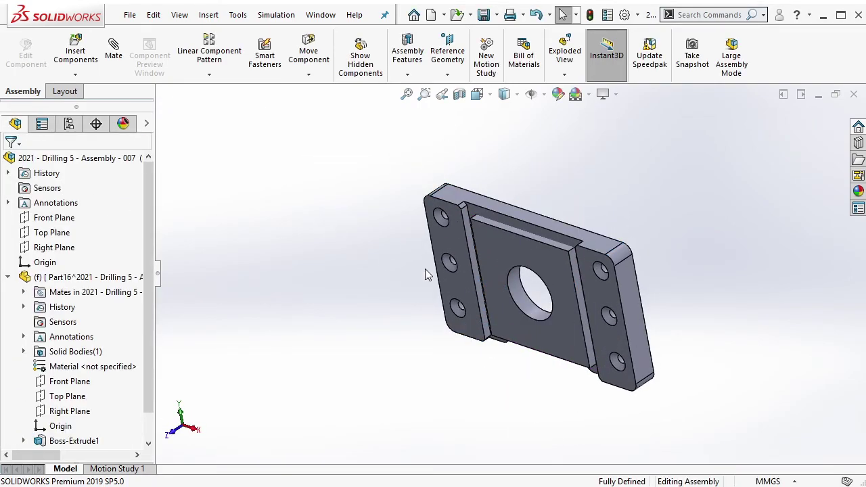
middle_drag(426, 274, 345, 284)
click(12, 279)
click(90, 292)
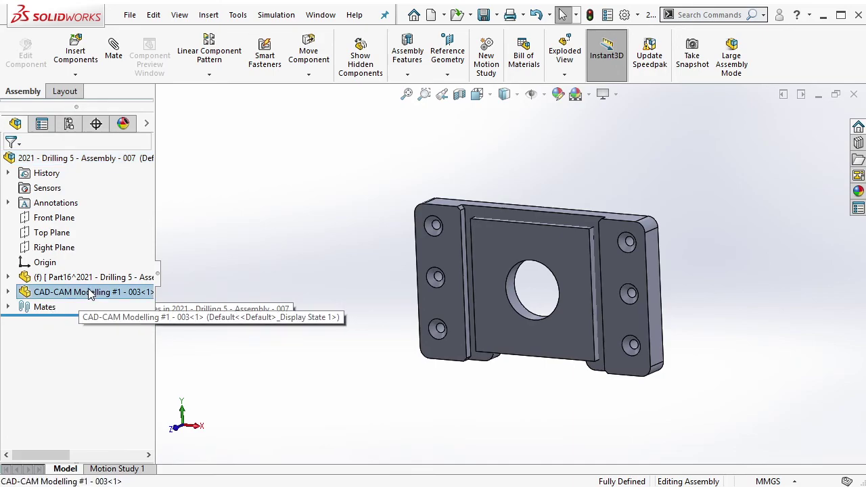
right_click(90, 292)
click(119, 128)
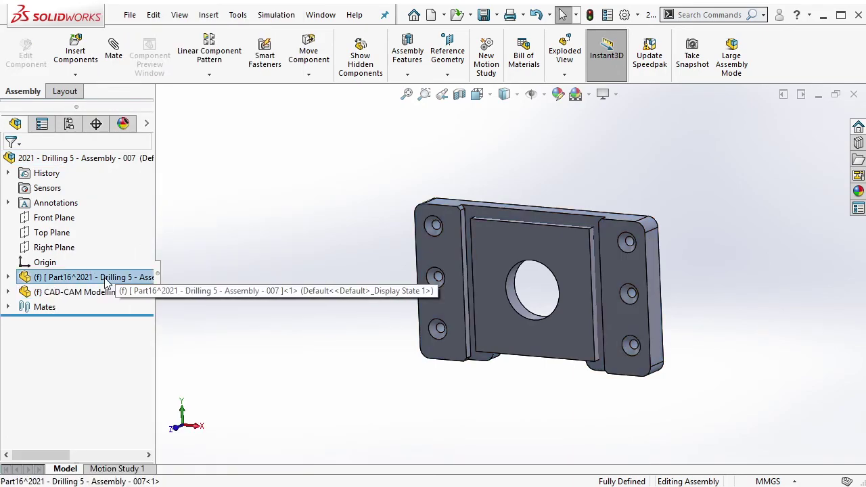
Delete the Part16 component from the assembly.
right_click(106, 279)
click(141, 323)
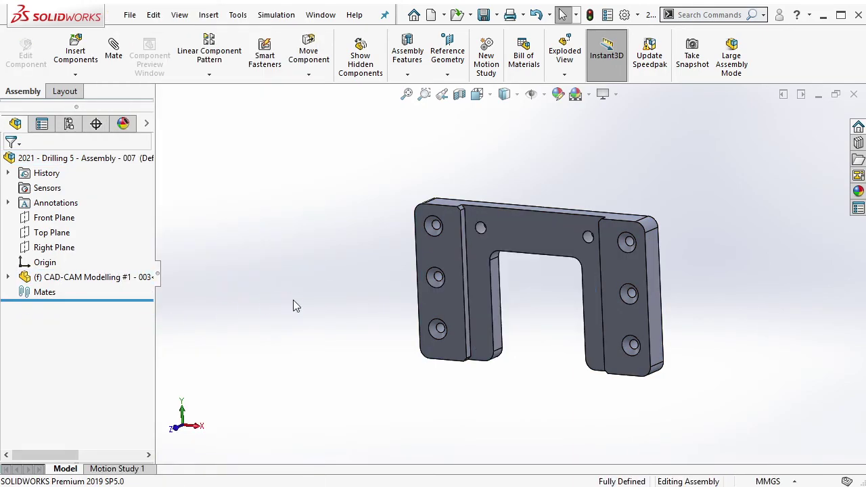
mouse_move(293, 303)
middle_down()
mouse_move(558, 178)
mouse_move(572, 256)
mouse_move(547, 308)
middle_up()
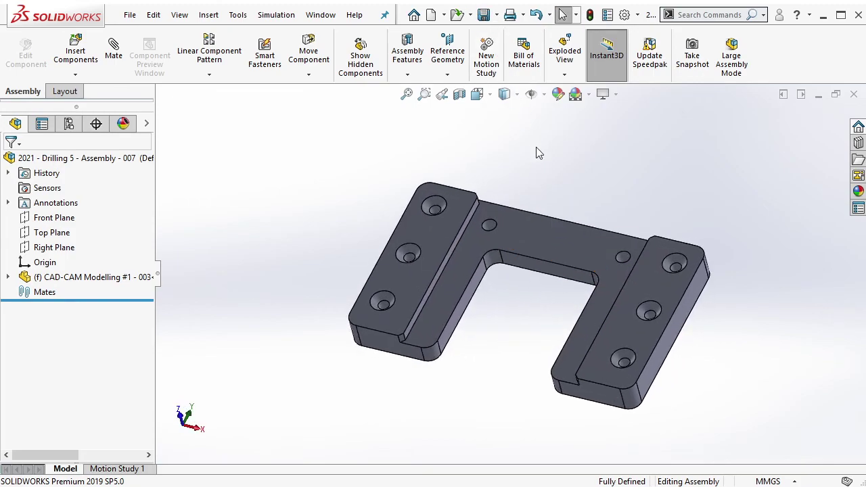
click(445, 231)
click(509, 190)
mouse_move(618, 241)
middle_down()
mouse_move(729, 291)
mouse_move(698, 285)
middle_up()
scroll(729, 277, down, 3)
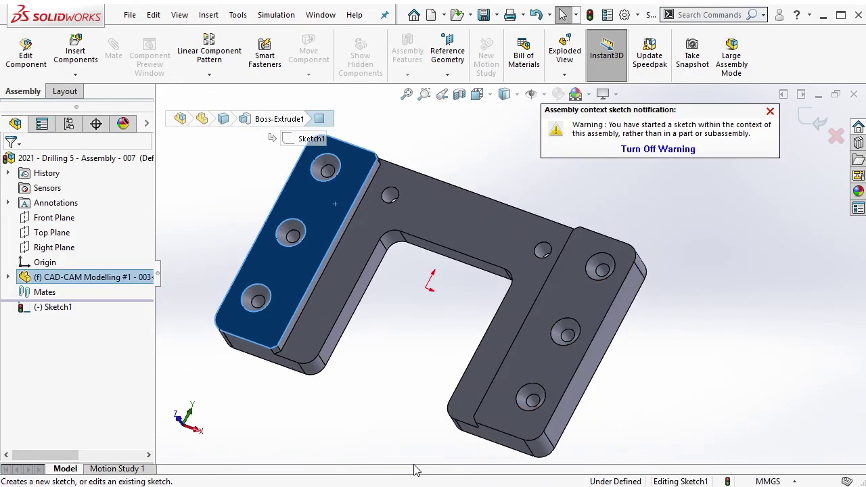
drag(615, 277, 568, 260)
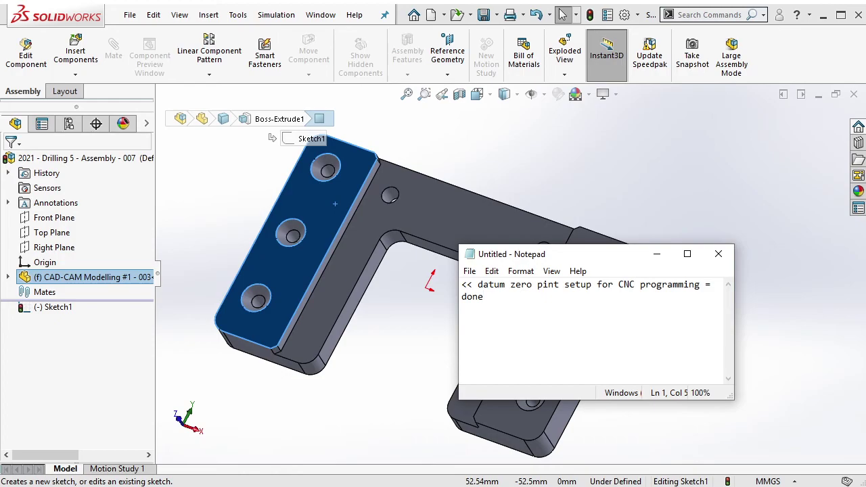
key(ctrl+a)
key(Delete)
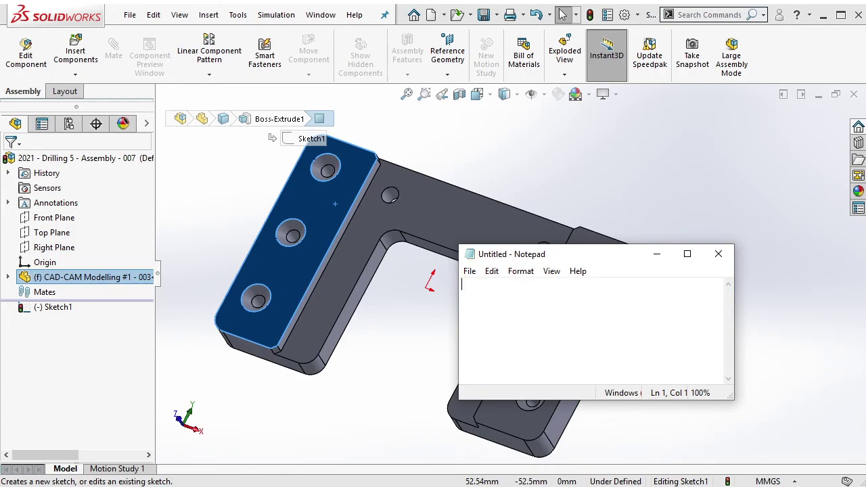
click(717, 255)
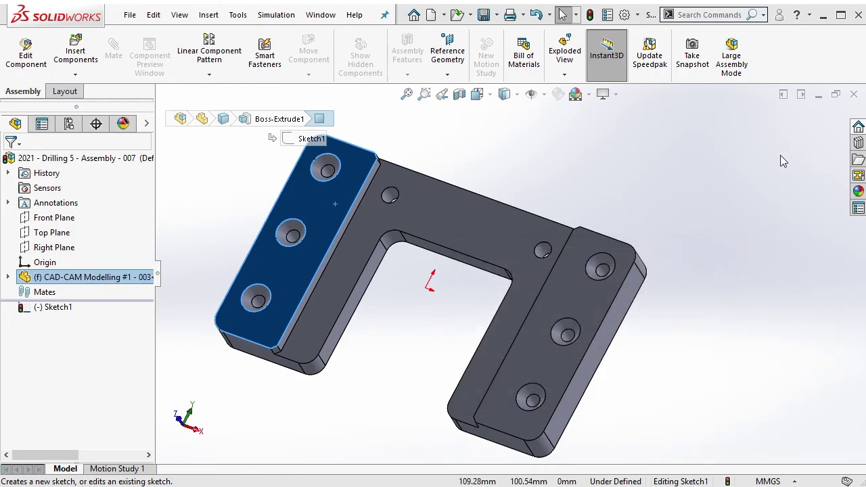
click(820, 162)
click(836, 138)
click(648, 108)
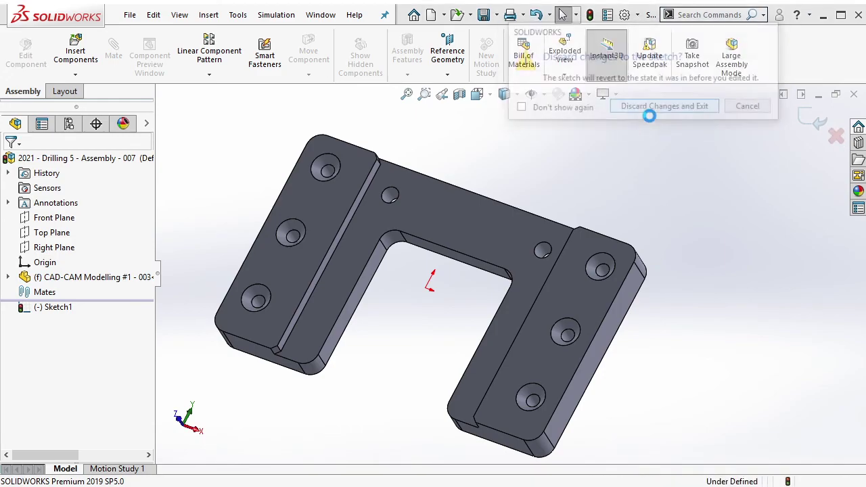
mouse_move(382, 304)
middle_down()
mouse_move(425, 310)
mouse_move(426, 319)
middle_up()
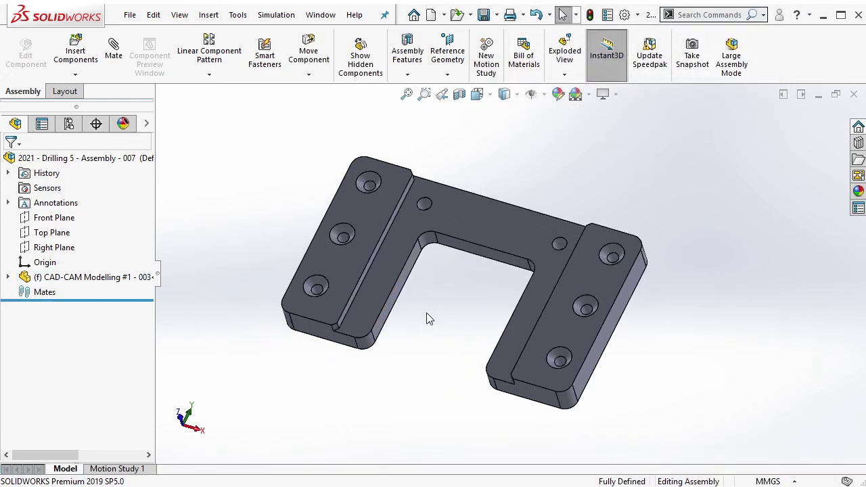
Open Drill Press Vise Assembly_18Jan21.IGS from Vise & Clamp > drill-press-vise_solidwroks-3d-modeling-1.
key(alt+Tab)
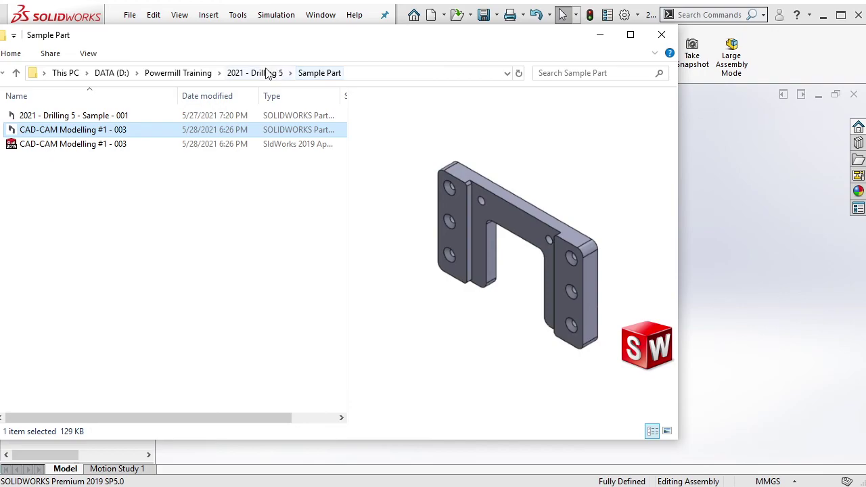
click(270, 74)
double_click(79, 191)
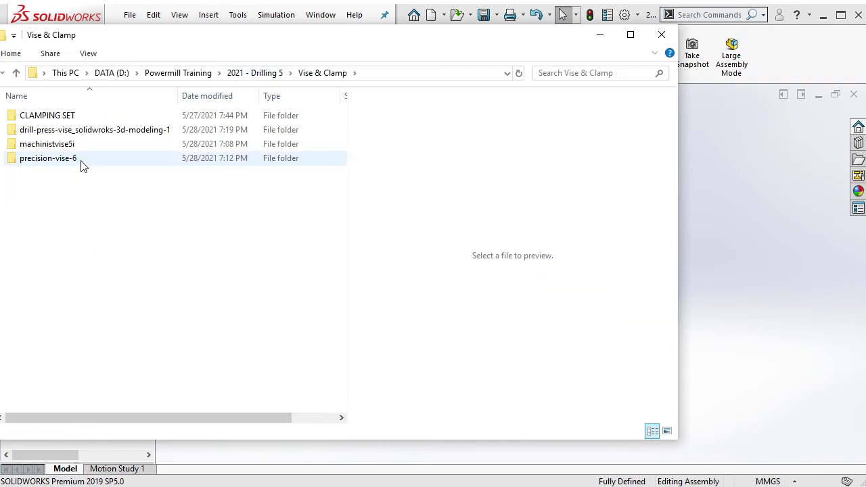
double_click(79, 133)
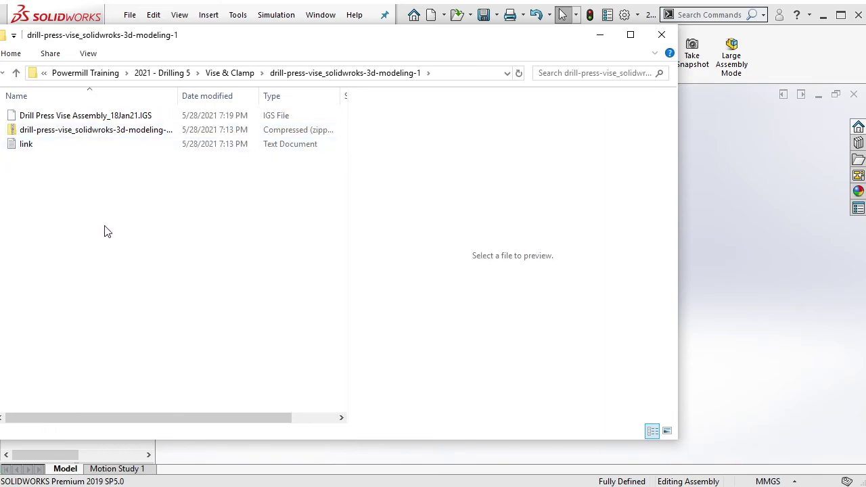
double_click(149, 115)
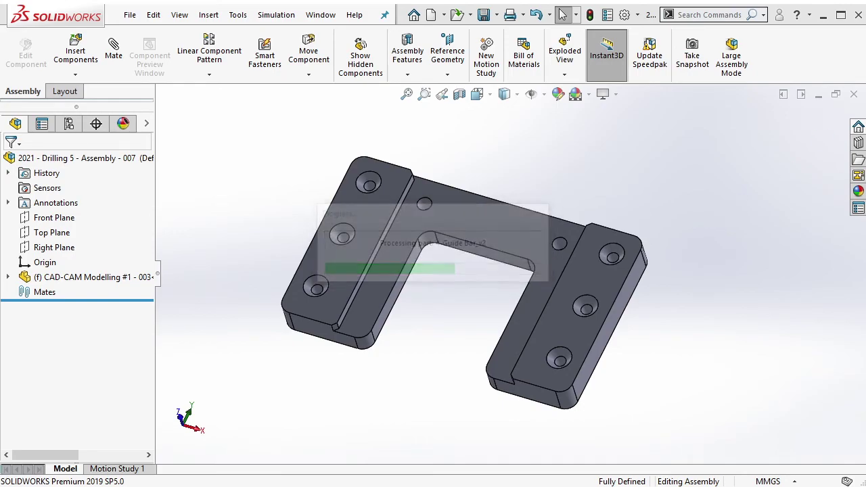
middle_drag(699, 193, 474, 257)
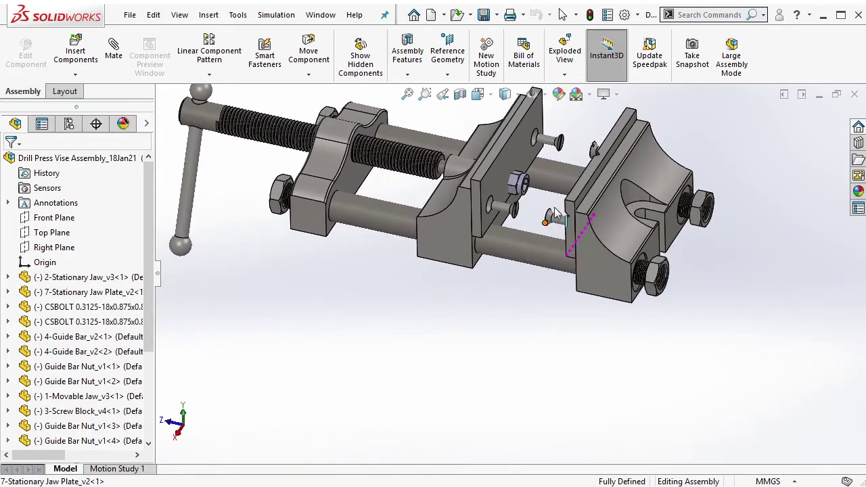
Select all vise components in the tree and bring up their context menu.
scroll(473, 257, down, 3)
click(95, 336)
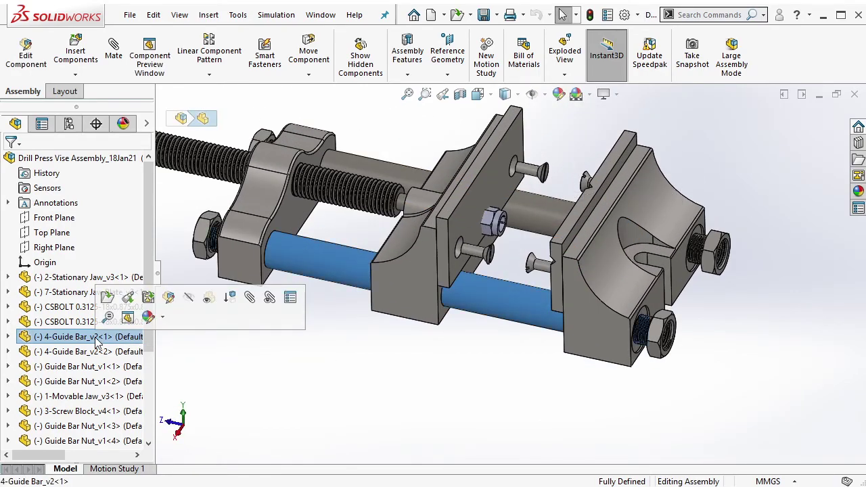
key(ctrl+a)
right_click(95, 341)
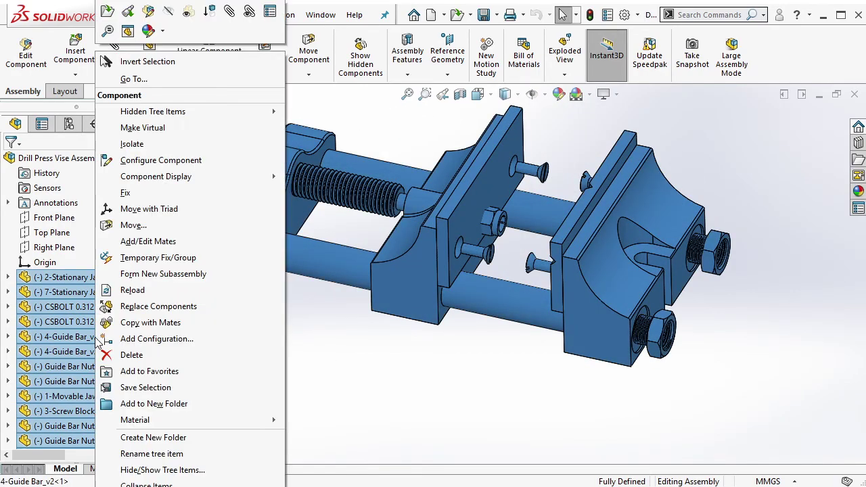
Fix all selected vise components in place, then start Save As.
click(138, 193)
click(638, 146)
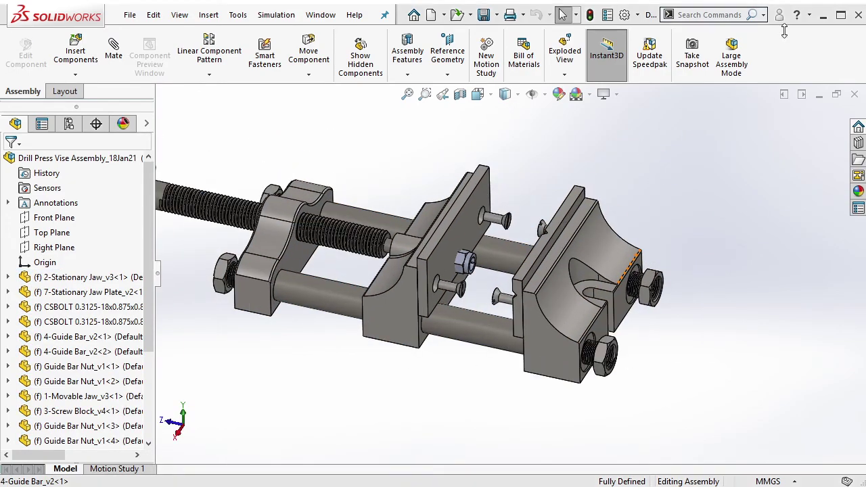
scroll(499, 251, down, 2)
scroll(492, 206, down, 2)
click(492, 206)
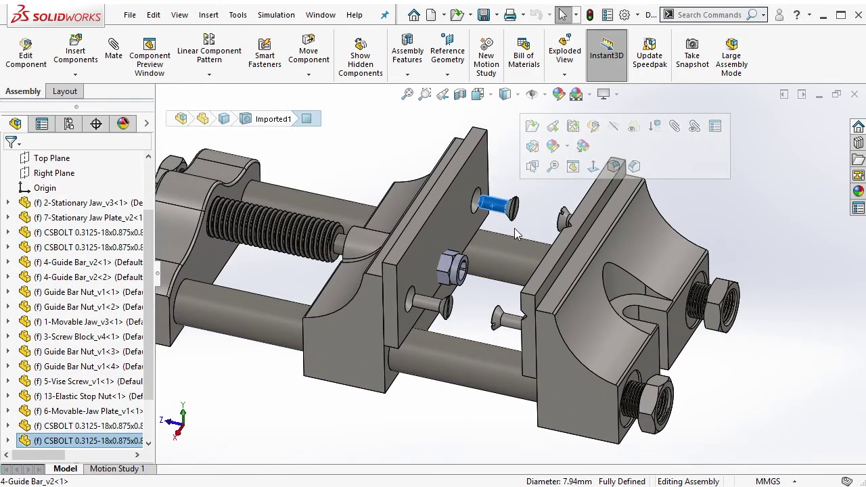
key(Escape)
middle_drag(514, 228, 383, 236)
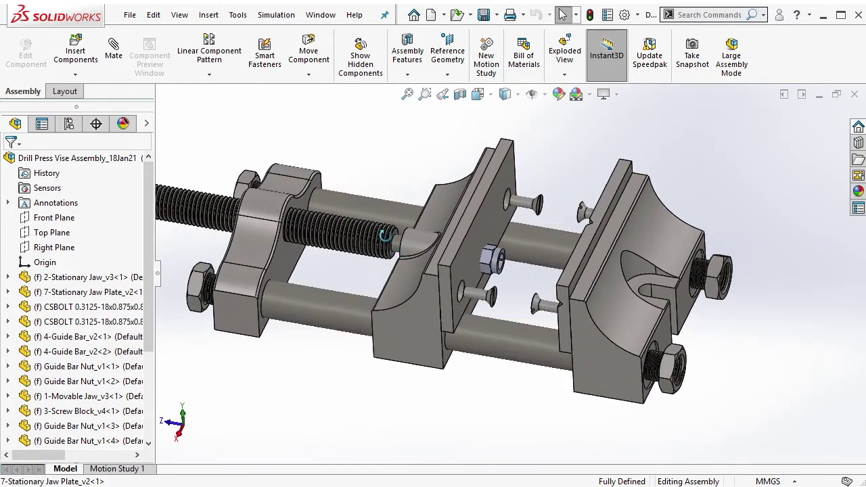
click(483, 14)
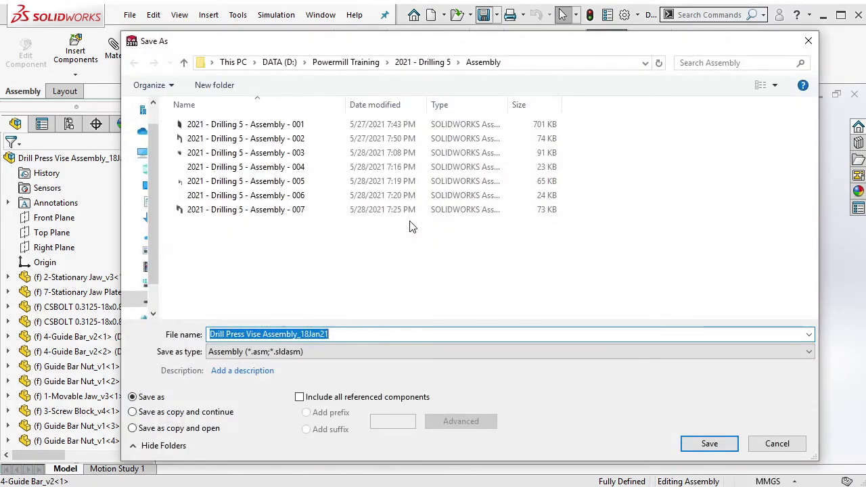
Save the vise assembly into Vise & Clamp > drill-press-vise_solidwroks-3d-modeling-1.
click(441, 61)
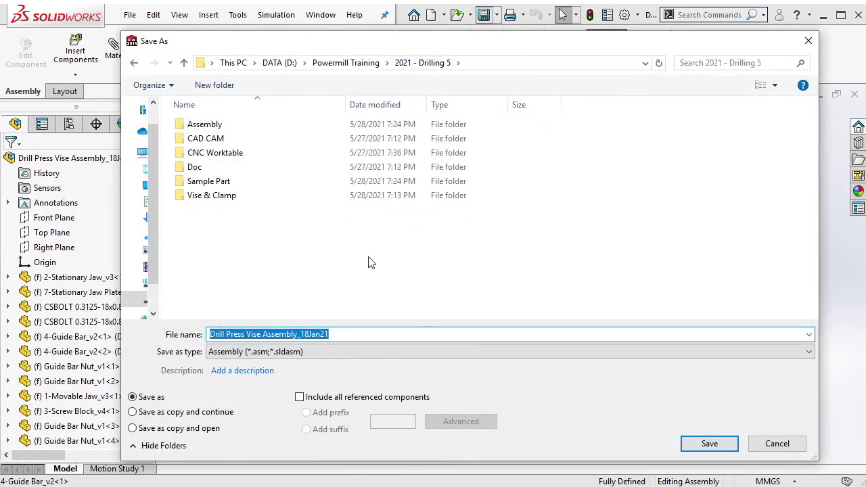
double_click(262, 200)
double_click(291, 138)
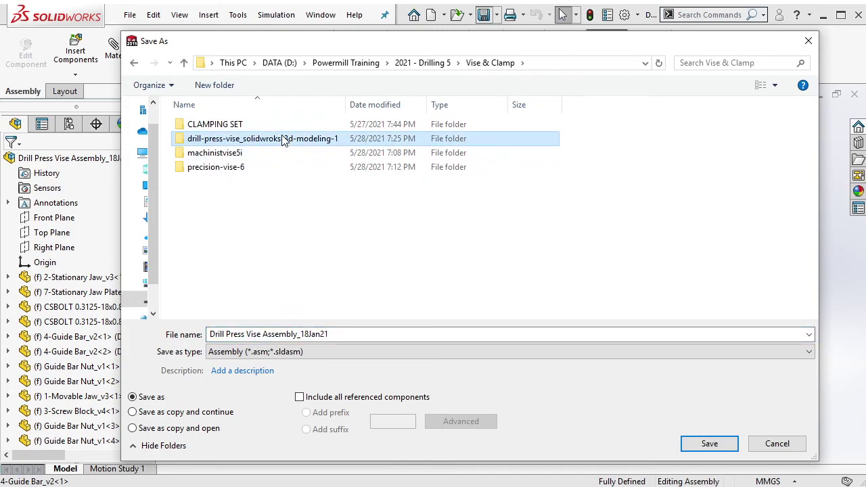
click(709, 443)
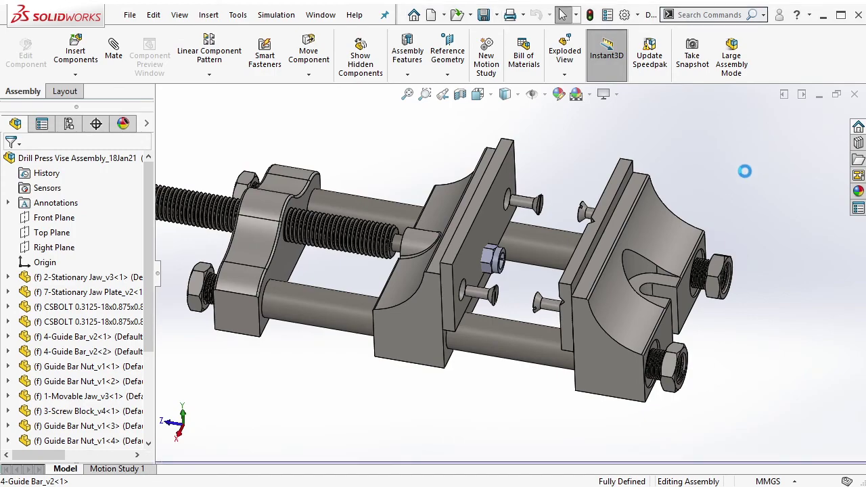
Select the top vise assembly node and switch to the 2021 - Drilling 5 - Assembly - 007 document.
scroll(663, 199, up, 2)
scroll(406, 329, down, 2)
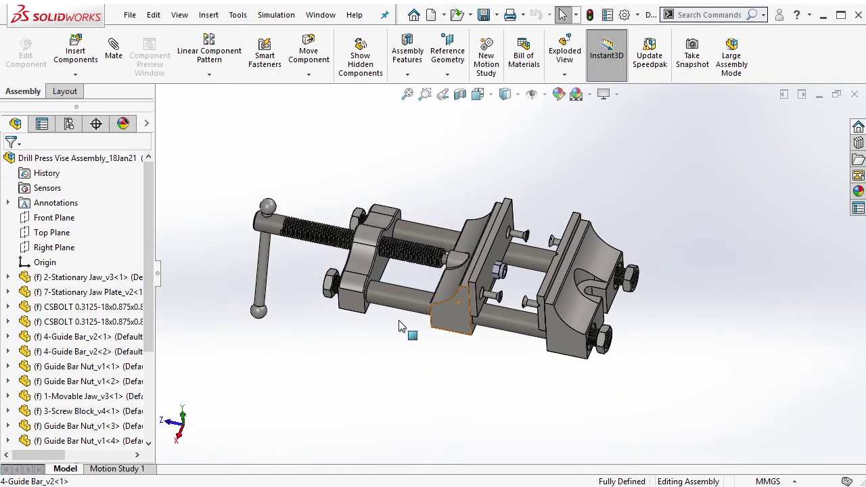
click(123, 161)
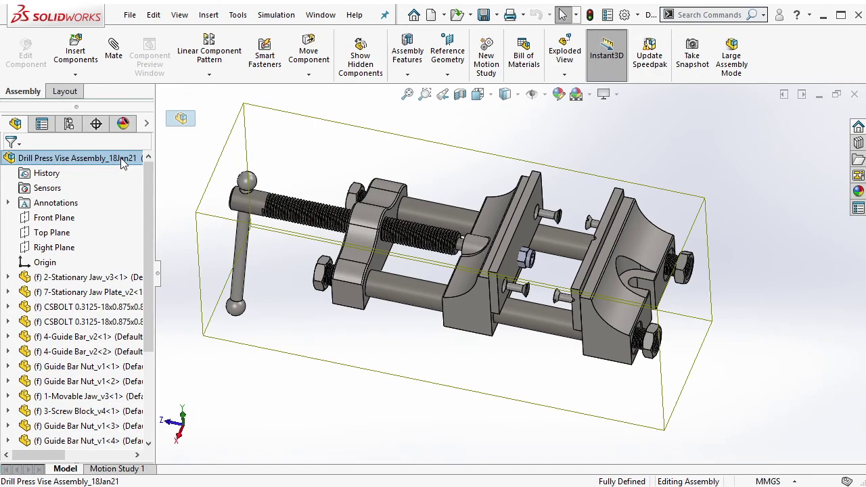
click(320, 14)
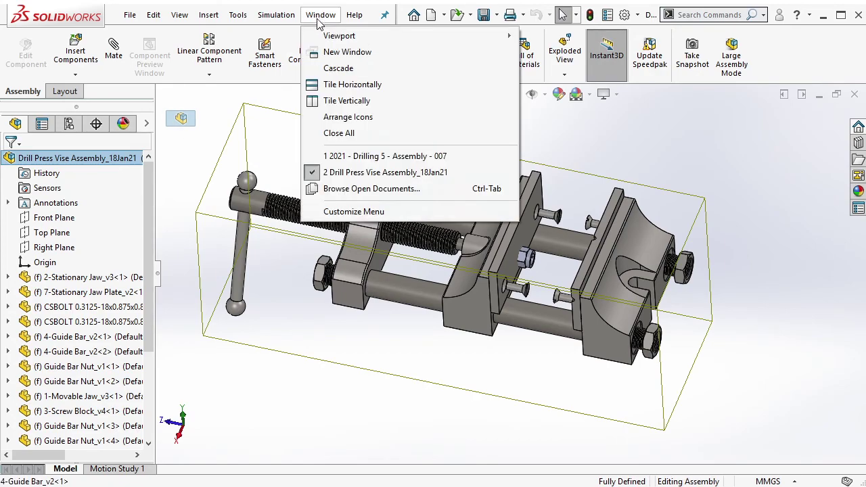
click(334, 154)
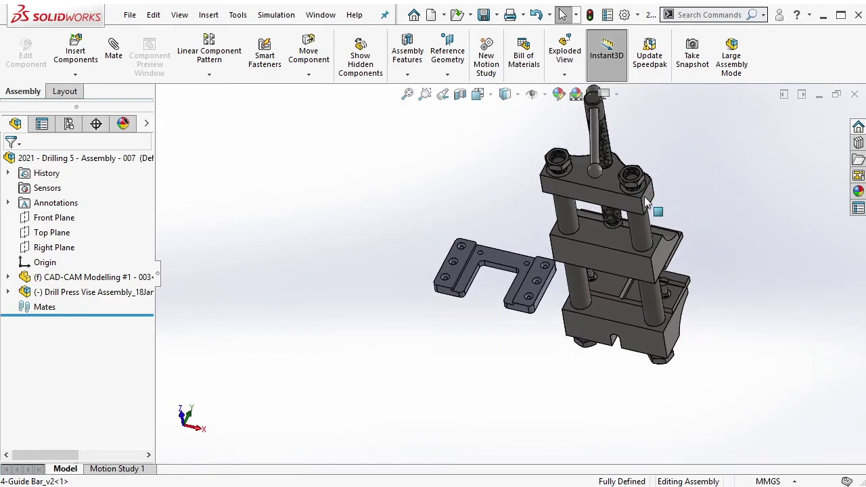
click(305, 77)
drag(559, 261, 309, 132)
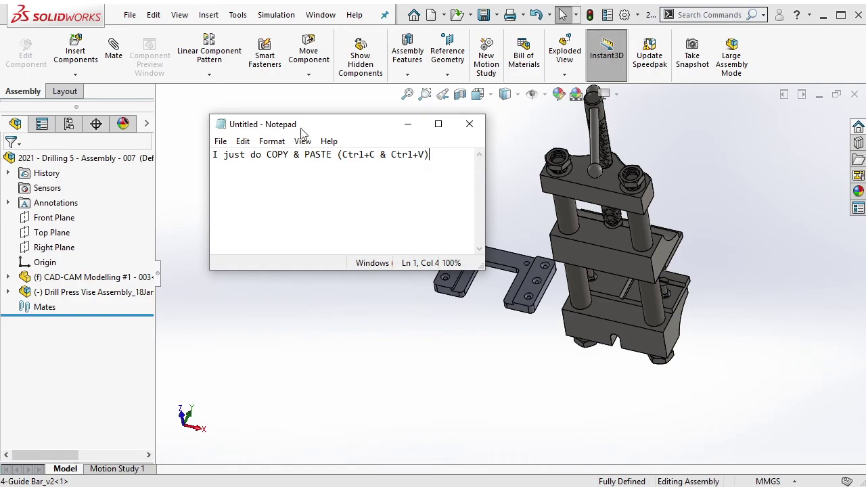
Clear the Notepad note and switch to the Drill Press Vise Assembly document.
key(ctrl+a)
key(Delete)
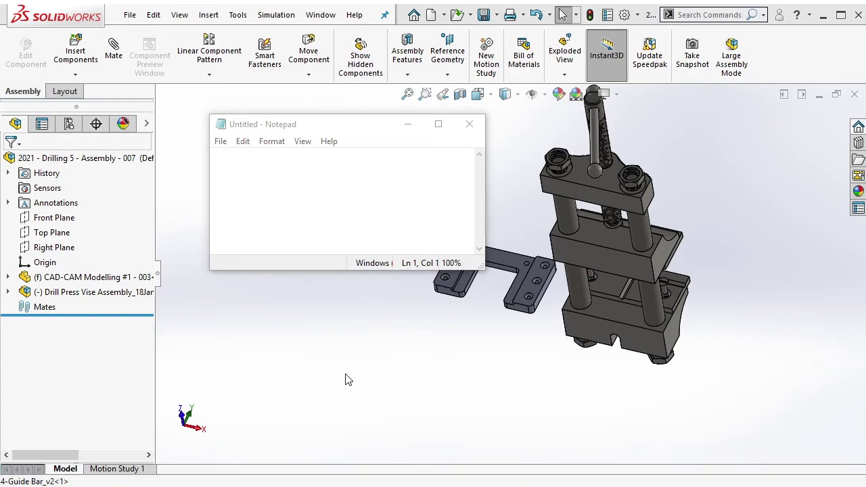
click(344, 376)
click(320, 15)
click(355, 174)
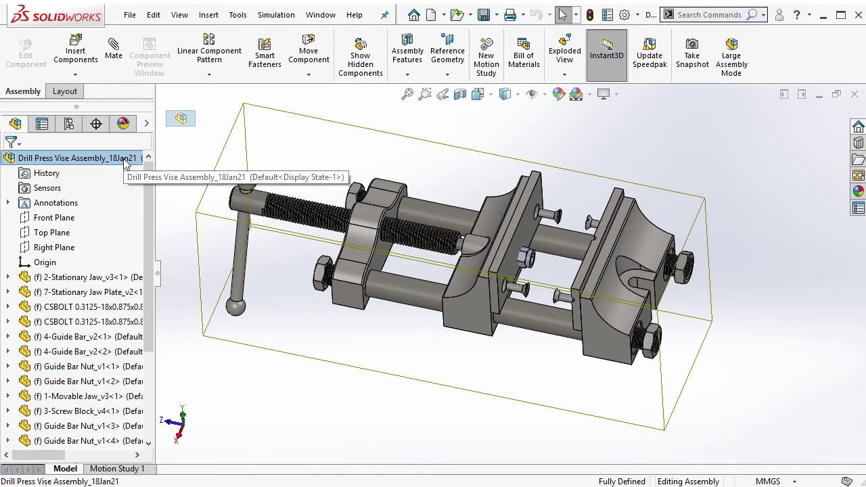
Copy the entire vise assembly and switch to the Drilling 5 - Assembly - 007 document.
key(alt+Tab)
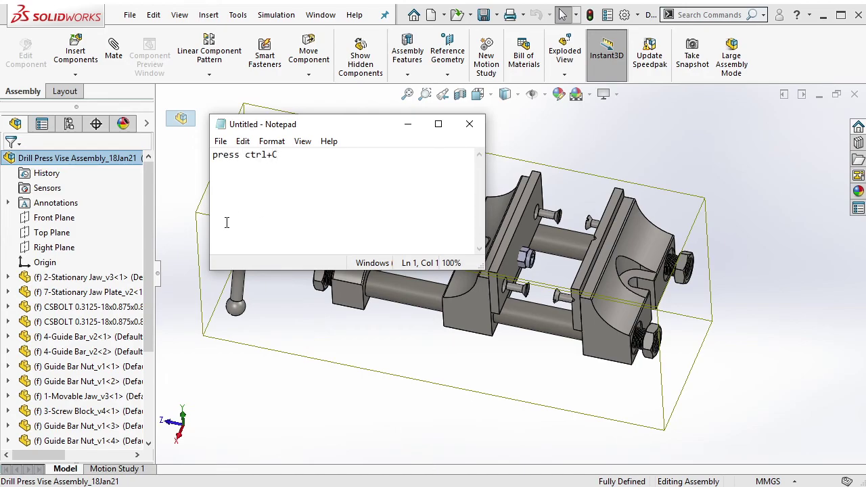
click(174, 201)
click(123, 159)
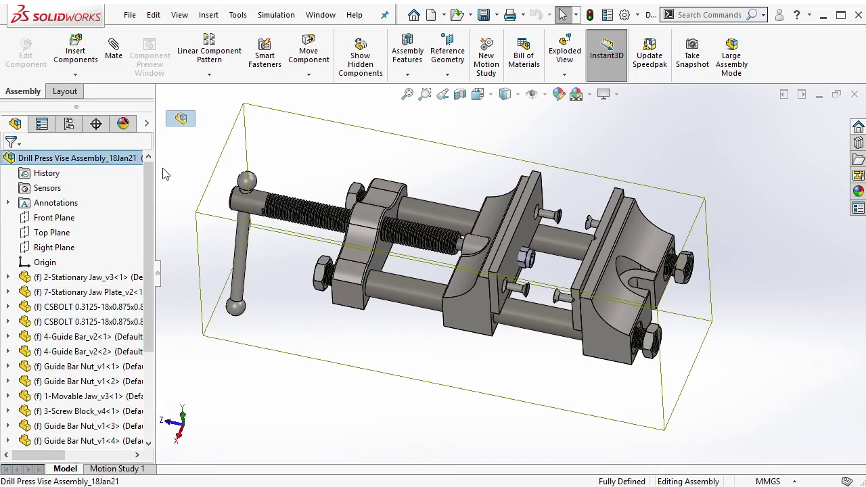
click(320, 16)
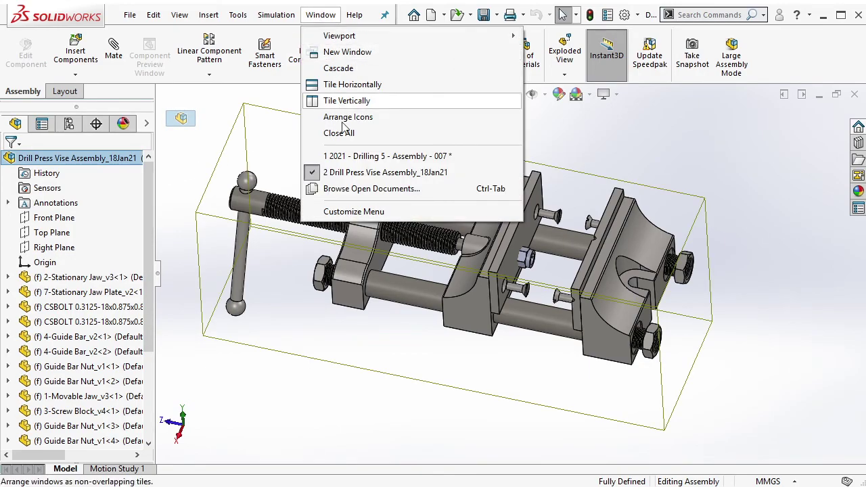
click(346, 154)
text(then press Ctrl+V)
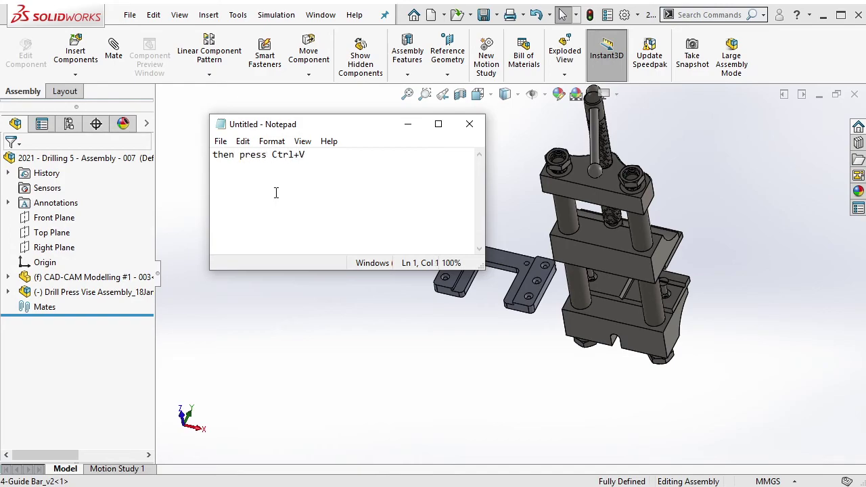
Paste a vise copy into the Drilling 5 assembly and zoom to fit.
key(alt+Tab)
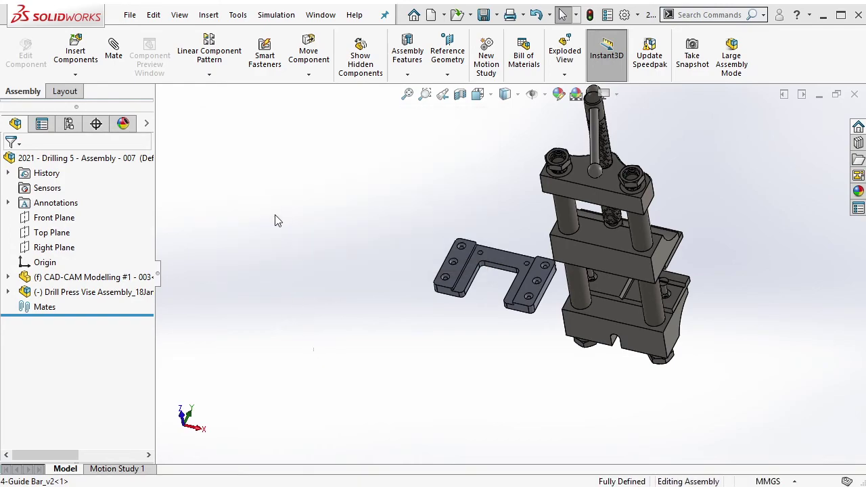
key(ctrl+v)
key(f)
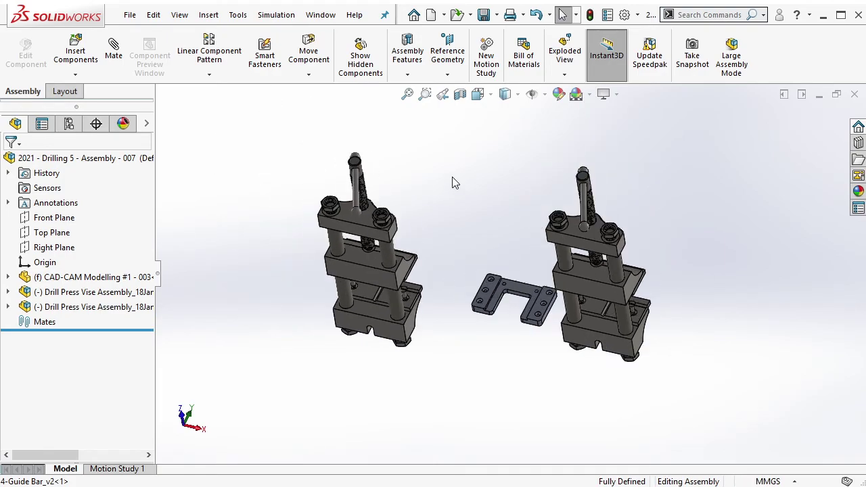
Return via the vise document to the Drilling 5 assembly and select both extra vise copies.
click(321, 15)
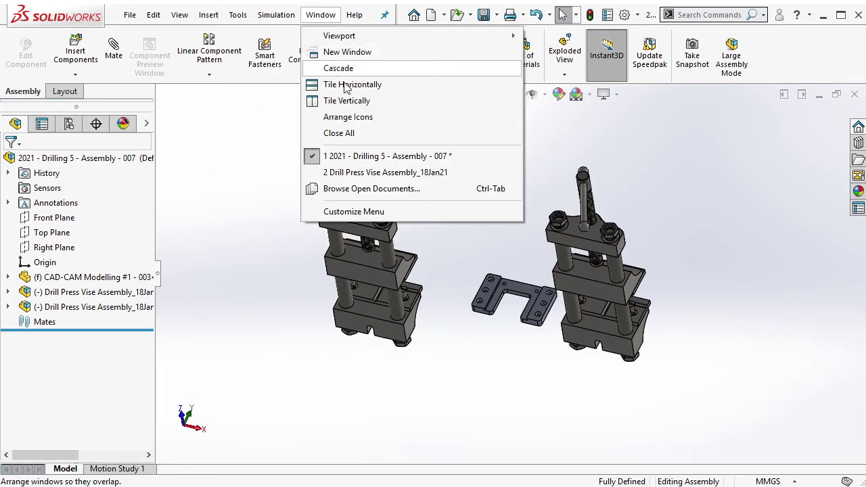
click(354, 173)
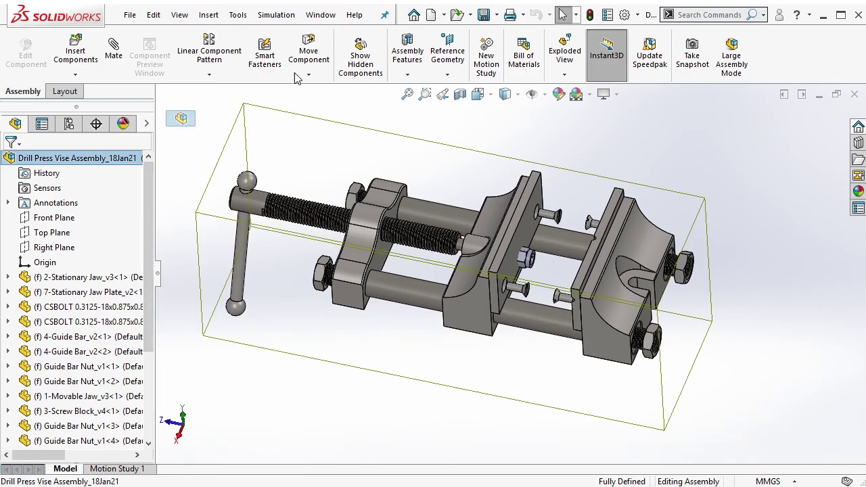
click(321, 14)
click(402, 170)
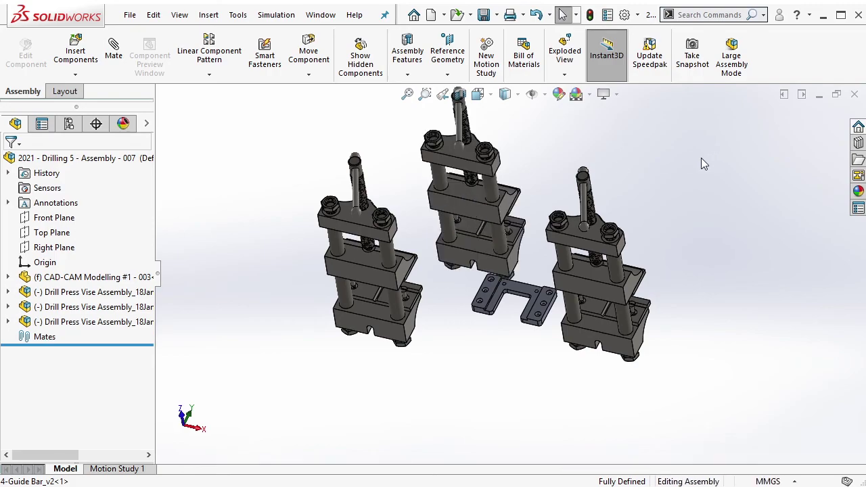
click(125, 306)
ctrl+click(130, 320)
Delete the two extra vise copies from the assembly.
right_click(130, 318)
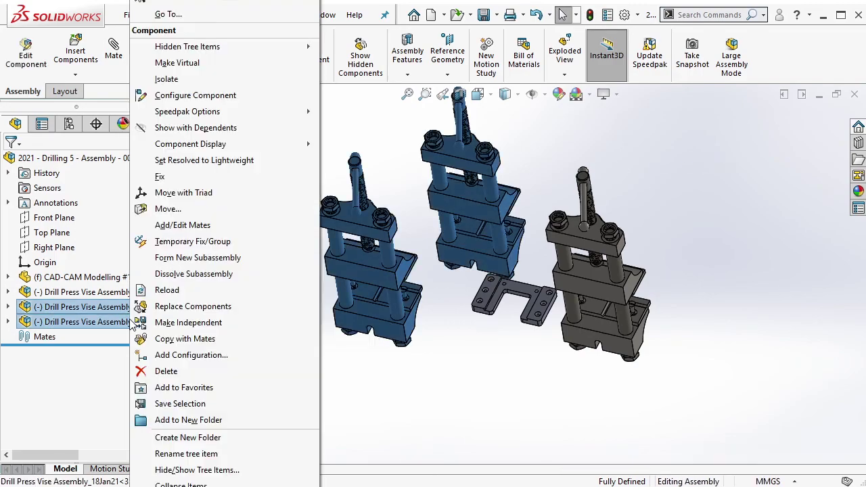
click(166, 371)
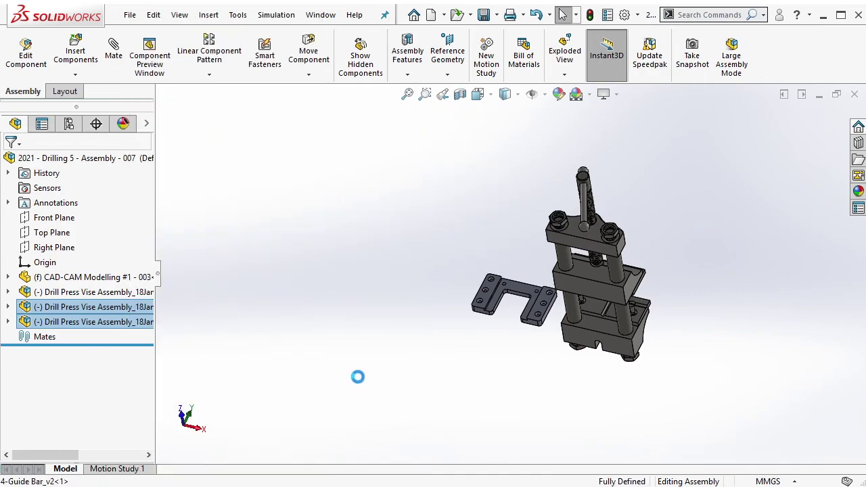
scroll(683, 352, down, 2)
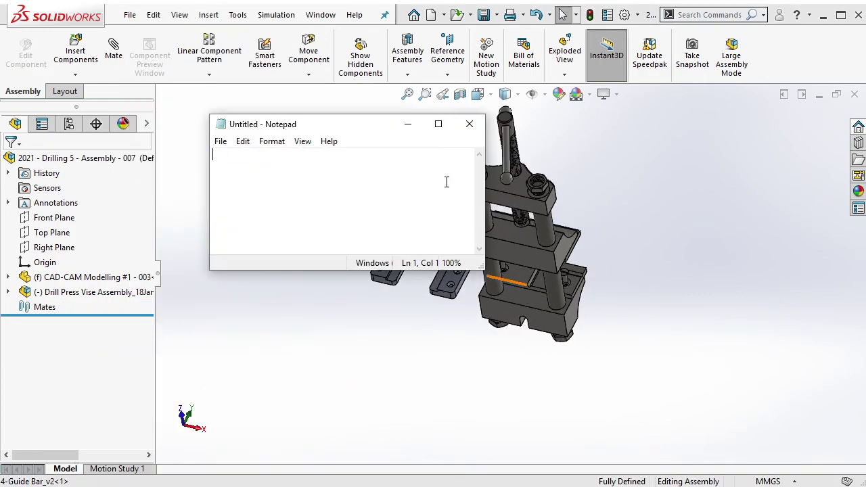
scroll(369, 115, down, 2)
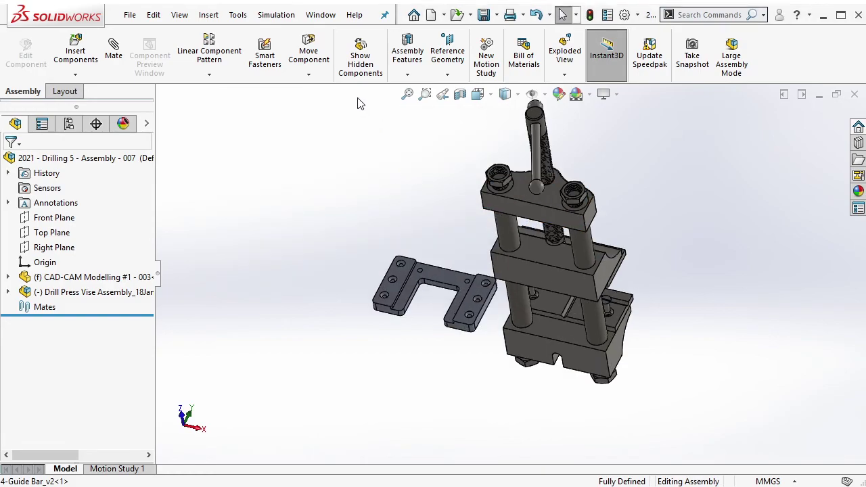
Rotate the remaining vise with Rotate Component so it lies flat against the bracket.
click(308, 74)
click(343, 106)
mouse_move(541, 203)
mouse_down()
mouse_move(521, 364)
mouse_move(504, 406)
mouse_move(501, 394)
mouse_up()
key(Escape)
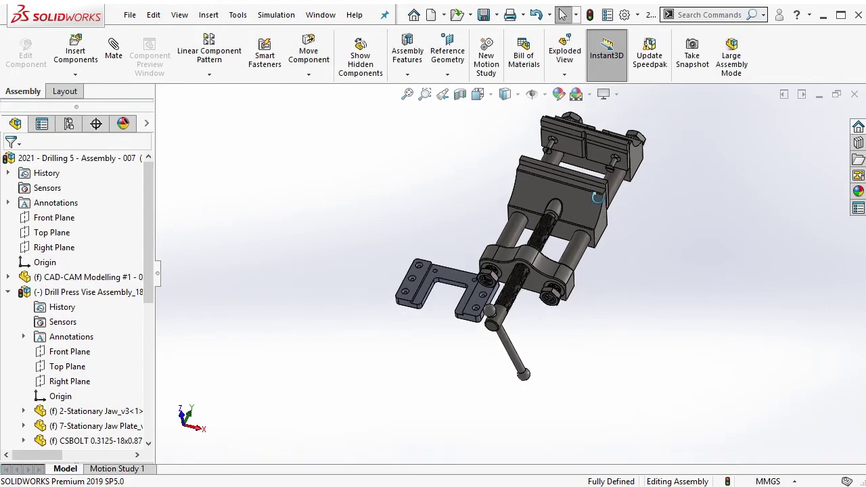
middle_drag(608, 222, 587, 218)
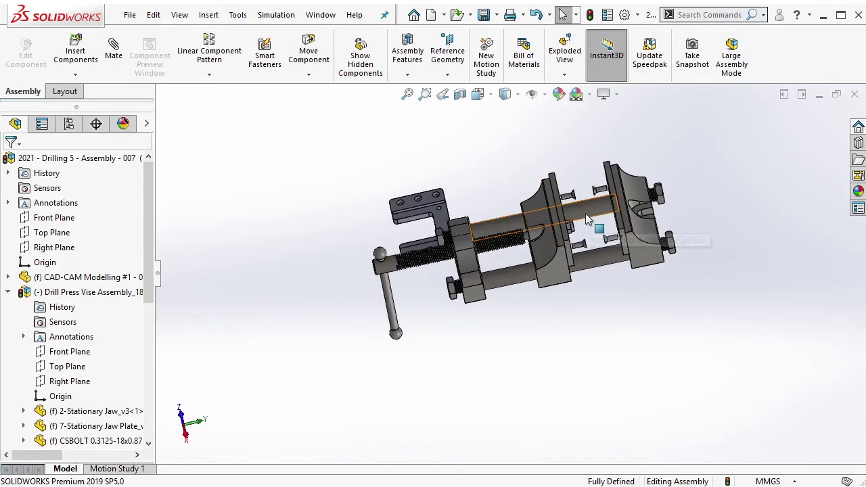
key(f)
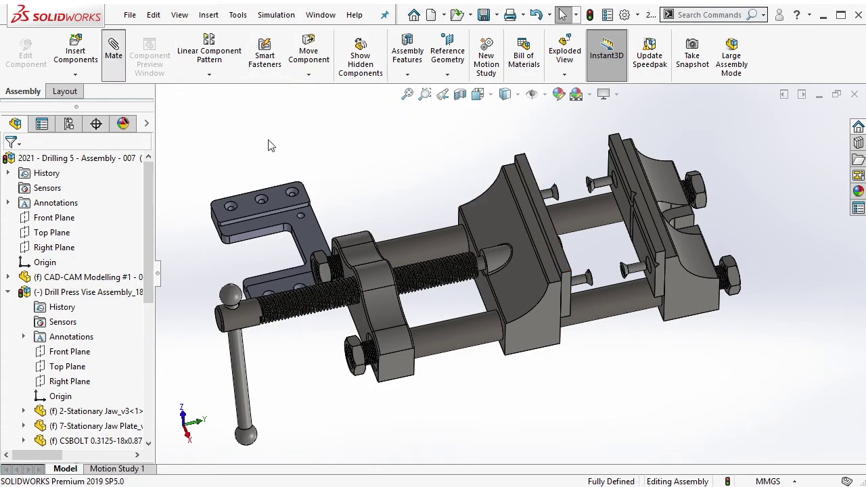
Add a centred Width mate between a vise jaw face and the bracket's two end faces.
drag(146, 274, 140, 348)
click(133, 357)
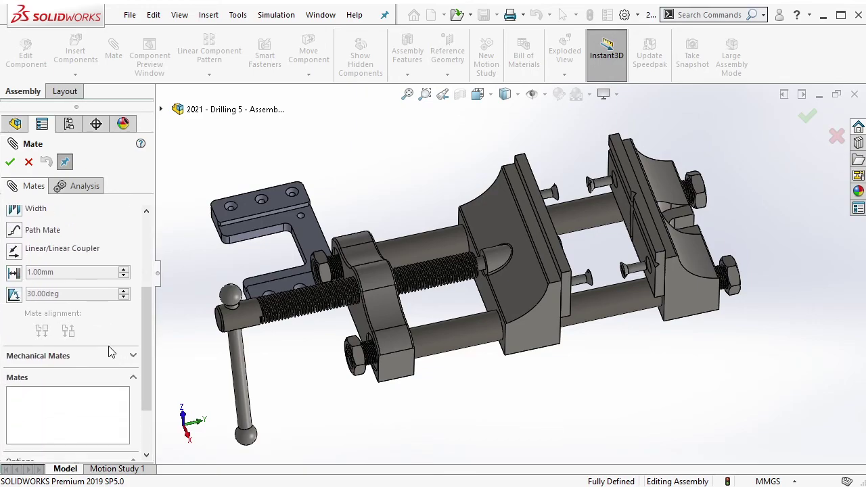
scroll(123, 278, up, 2)
scroll(123, 279, up, 2)
scroll(610, 193, down, 5)
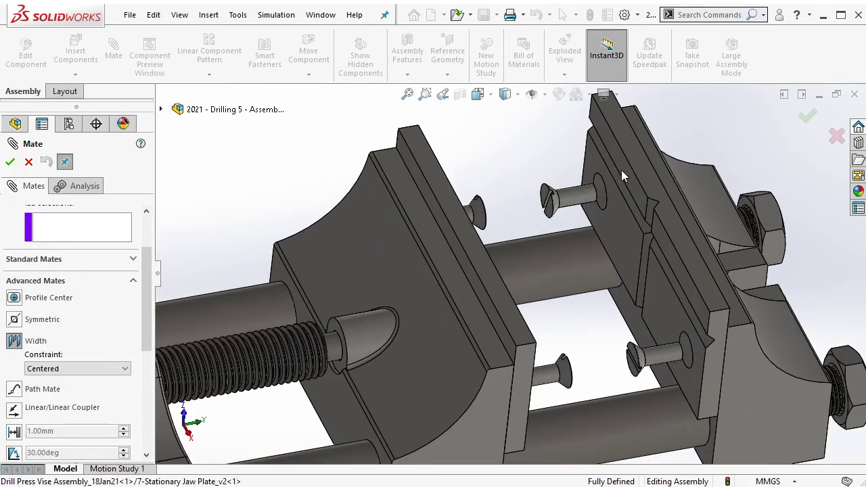
click(621, 170)
click(406, 196)
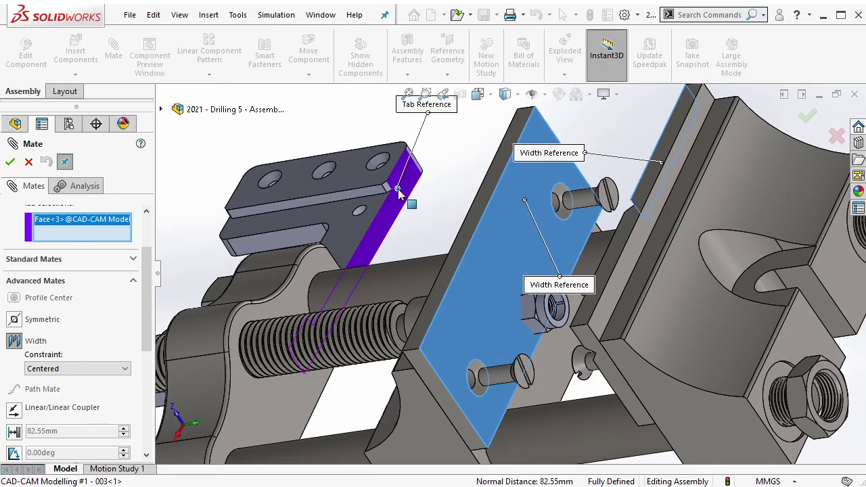
middle_drag(406, 196, 298, 224)
click(203, 211)
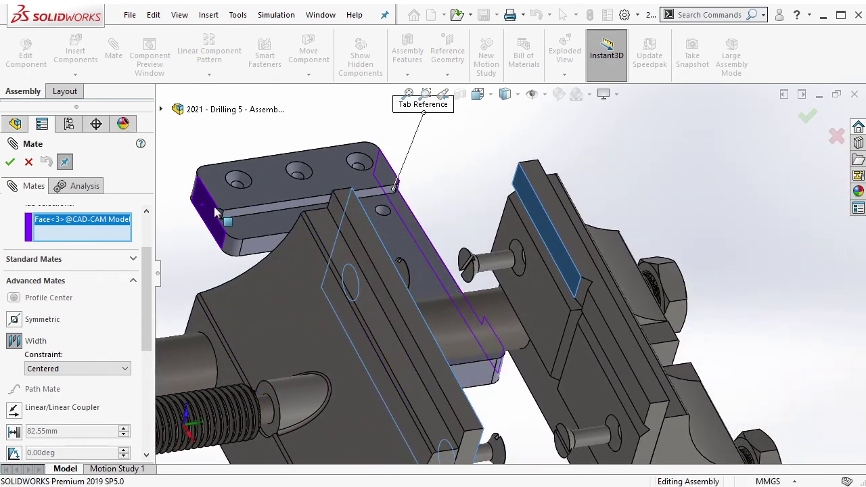
drag(149, 283, 144, 254)
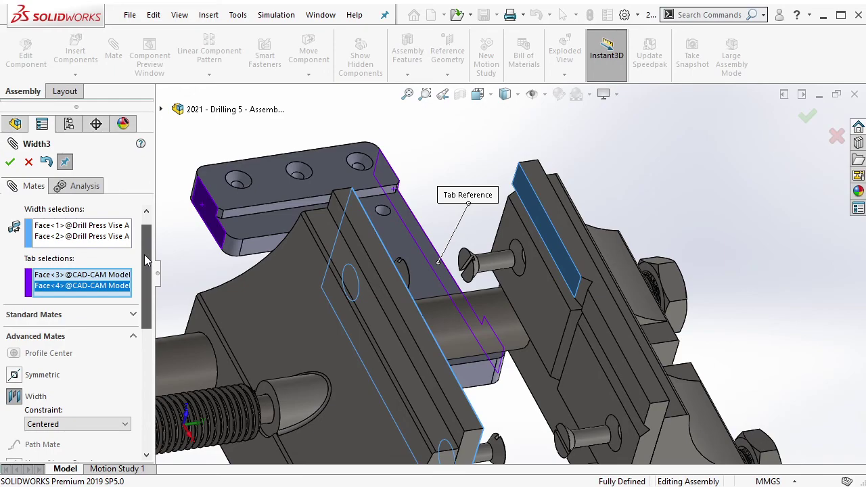
click(10, 161)
Add a second Width mate centring the plate between the jaw plate faces in the other direction.
click(15, 334)
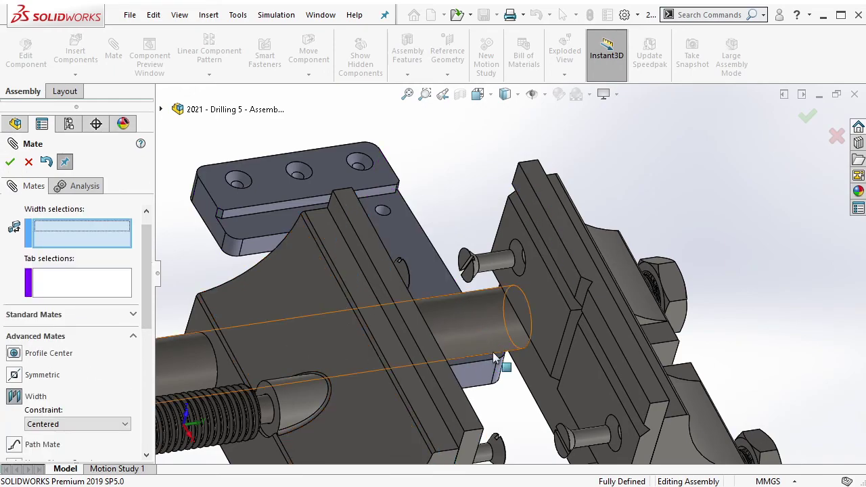
middle_drag(439, 378, 480, 395)
click(627, 377)
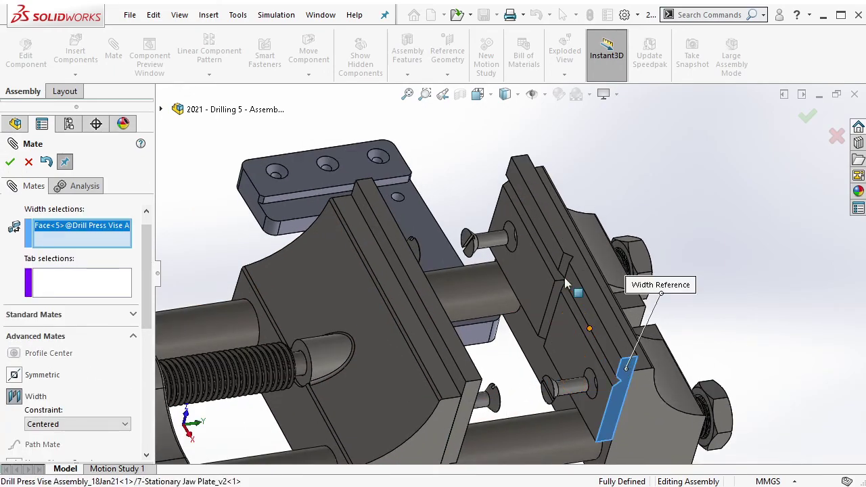
mouse_move(564, 277)
middle_down()
mouse_move(502, 285)
mouse_move(428, 400)
mouse_move(408, 332)
middle_up()
click(483, 278)
click(386, 393)
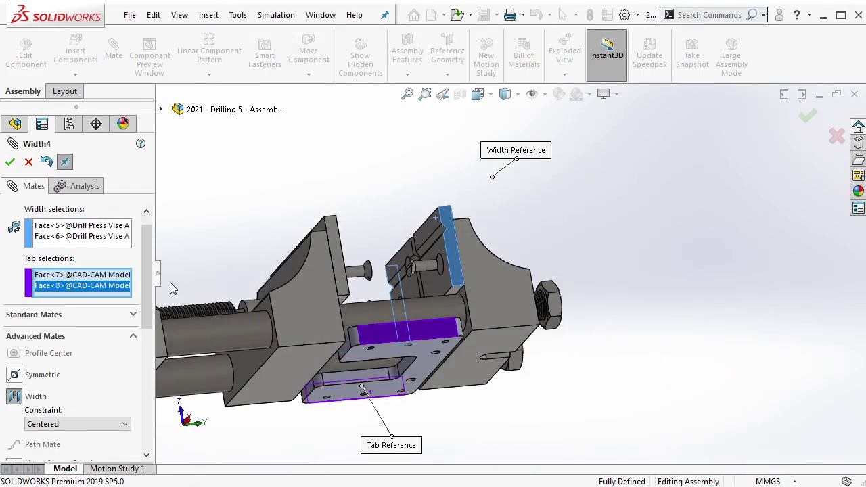
key(Return)
middle_drag(316, 260, 336, 418)
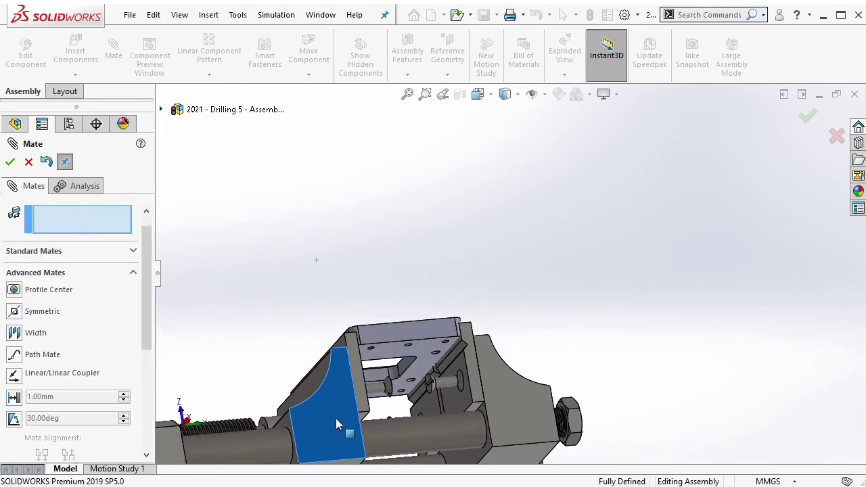
Add a Distance mate between the plate's top face and the vise jaw face, entering 5 mm, then raising it to 7 mm.
click(100, 251)
scroll(374, 319, down, 3)
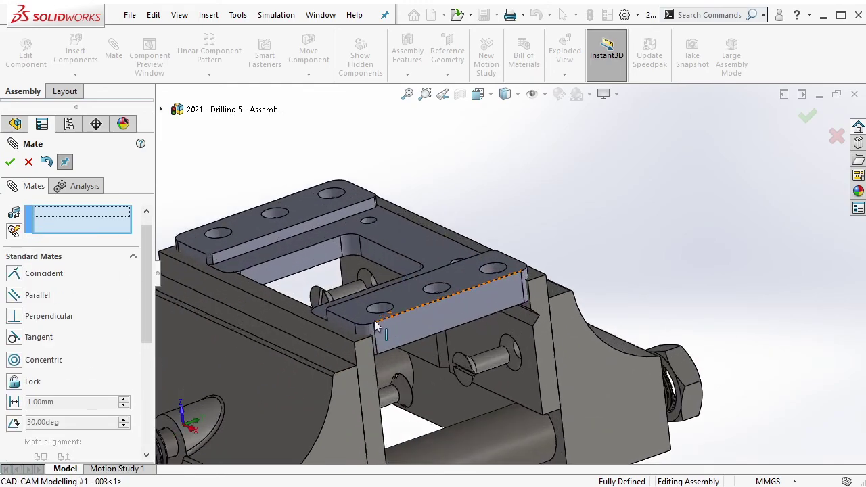
click(355, 306)
click(306, 311)
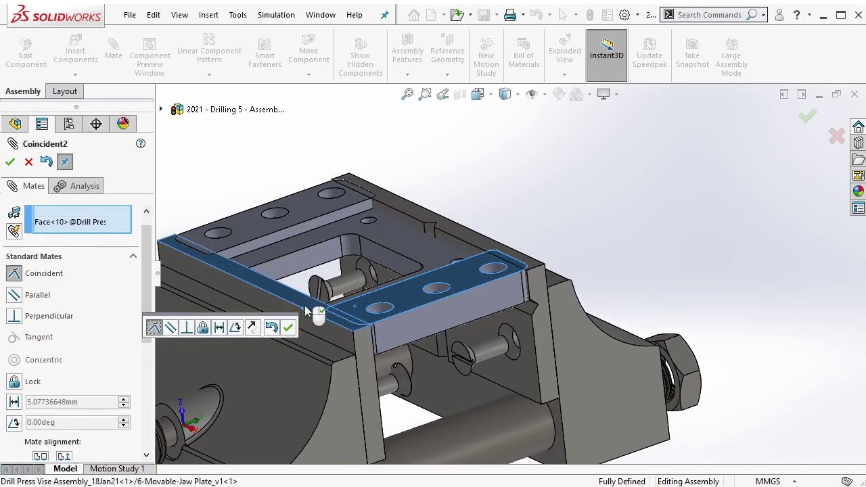
click(218, 329)
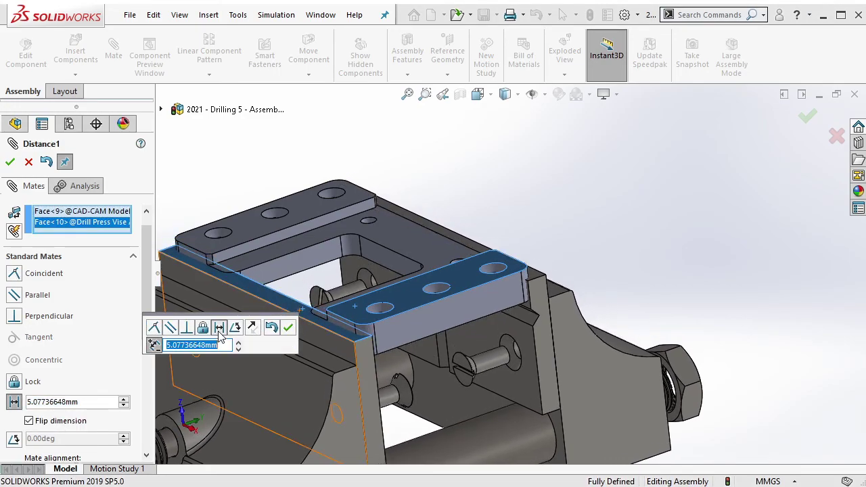
text(5)
key(Return)
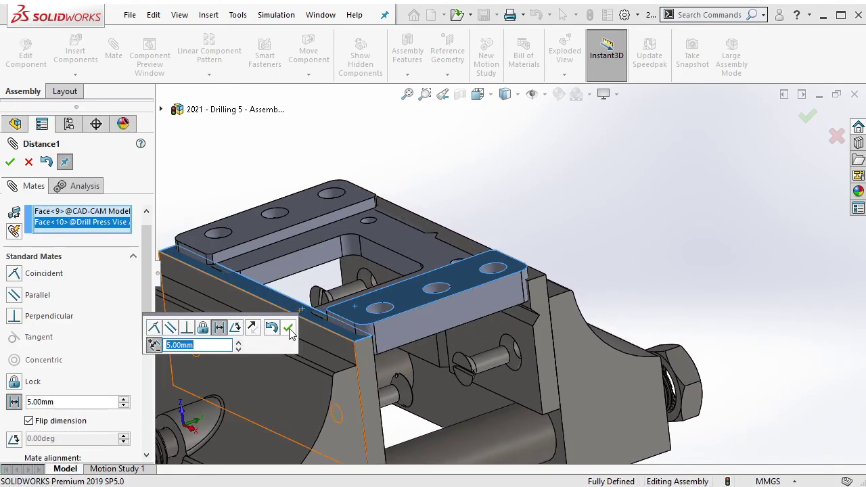
scroll(245, 295, down, 5)
scroll(298, 232, down, 3)
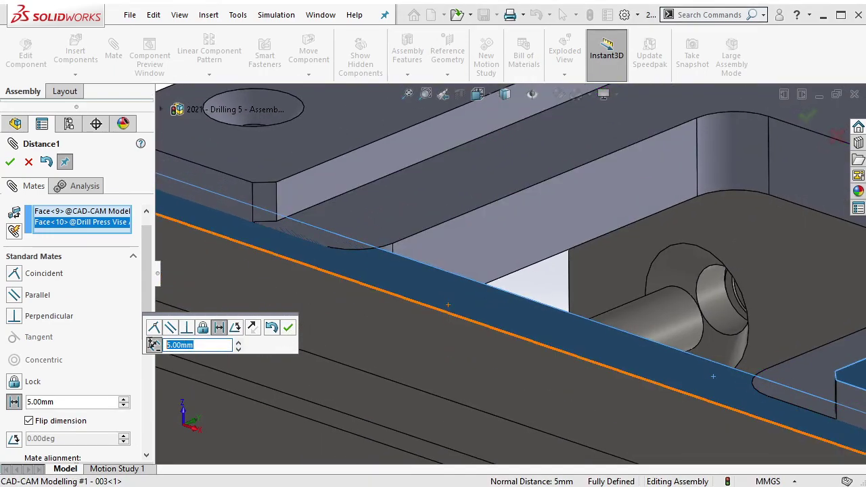
scroll(154, 346, up, 1)
scroll(154, 346, up, 1)
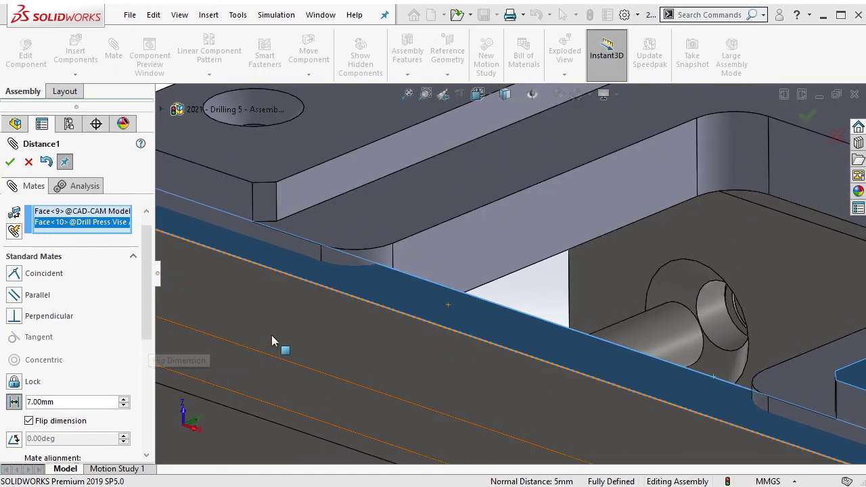
scroll(508, 268, up, 5)
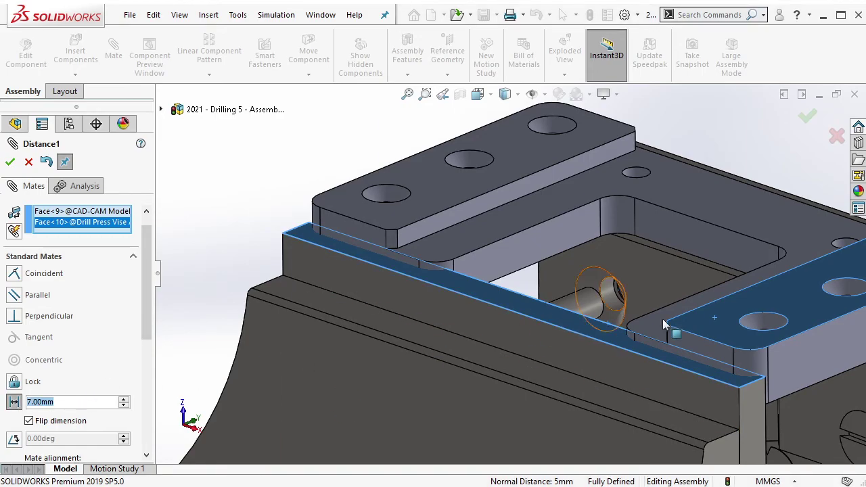
scroll(665, 325, up, 5)
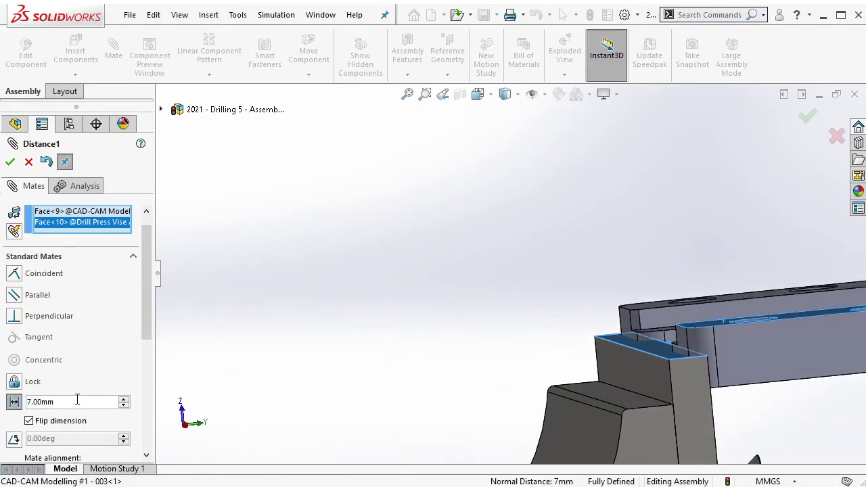
Accept the distance mate and collapse the FeatureManager tree.
click(10, 162)
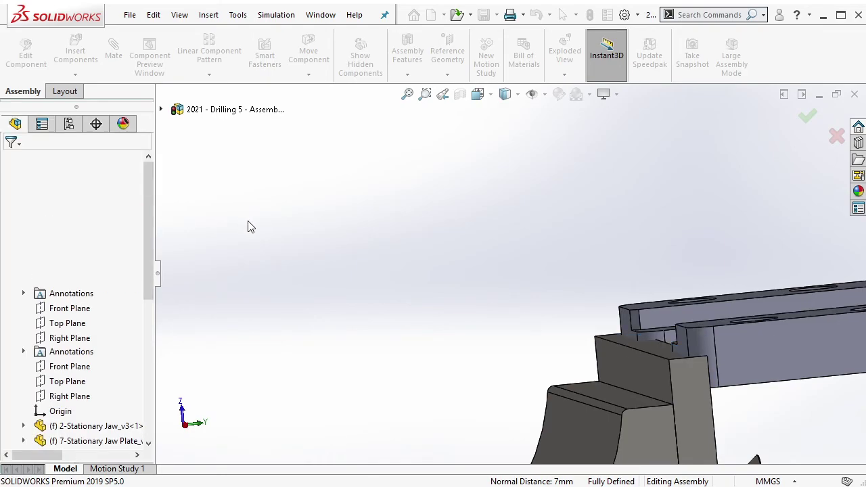
scroll(605, 279, down, 5)
right_click(129, 340)
click(162, 348)
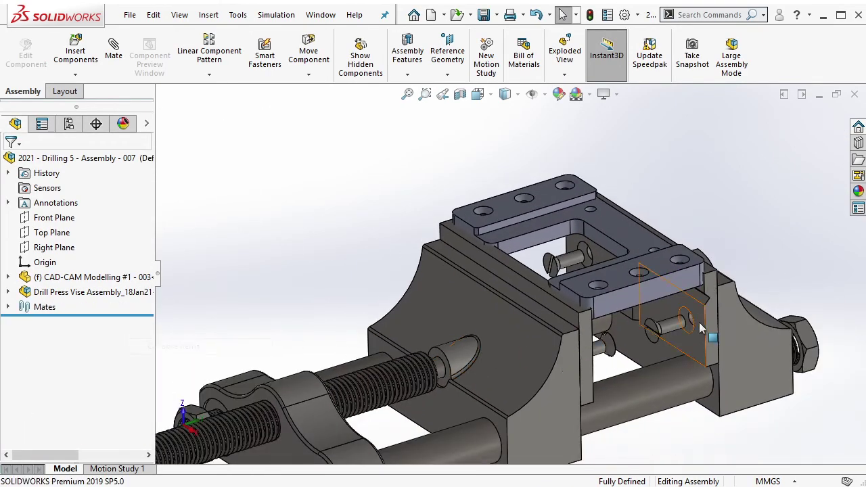
Dissolve the Drill Press Vise Assembly subassembly into its individual parts.
mouse_move(379, 325)
middle_down()
mouse_move(660, 309)
mouse_move(531, 320)
mouse_move(501, 335)
mouse_move(406, 323)
middle_up()
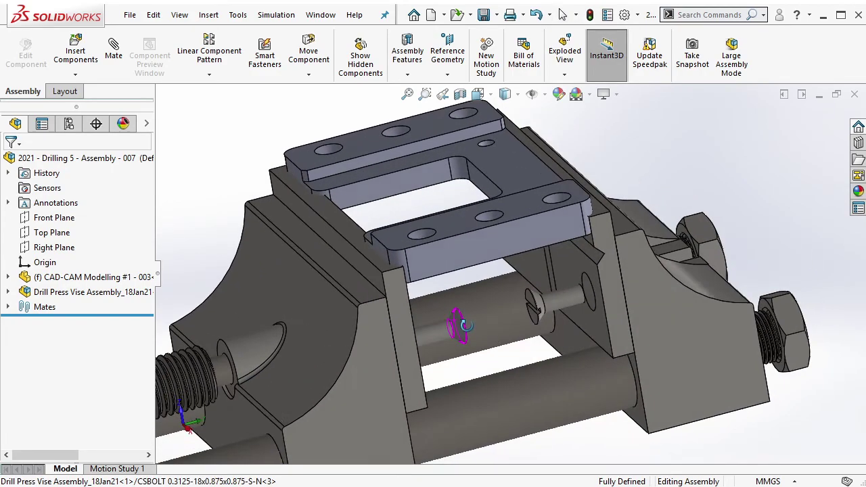
click(404, 322)
click(88, 278)
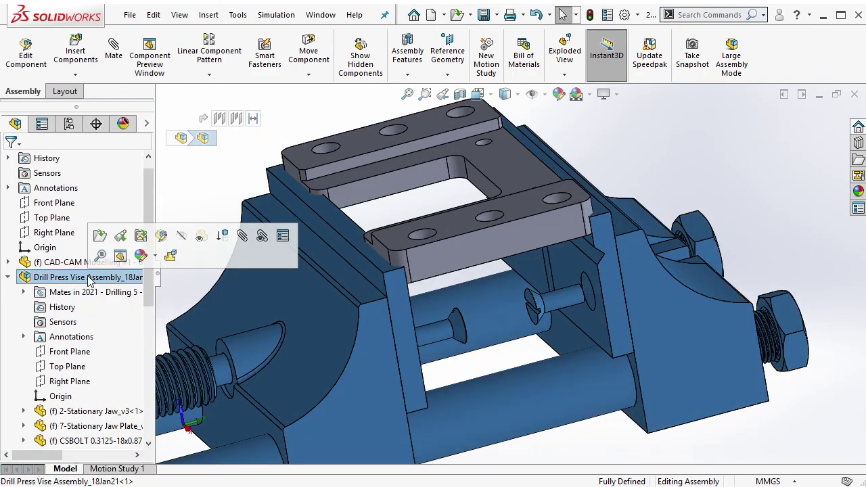
right_click(90, 281)
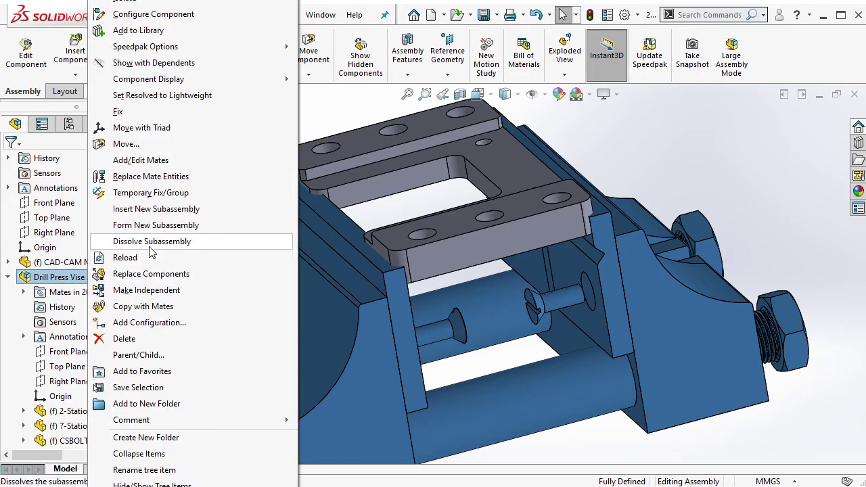
click(151, 248)
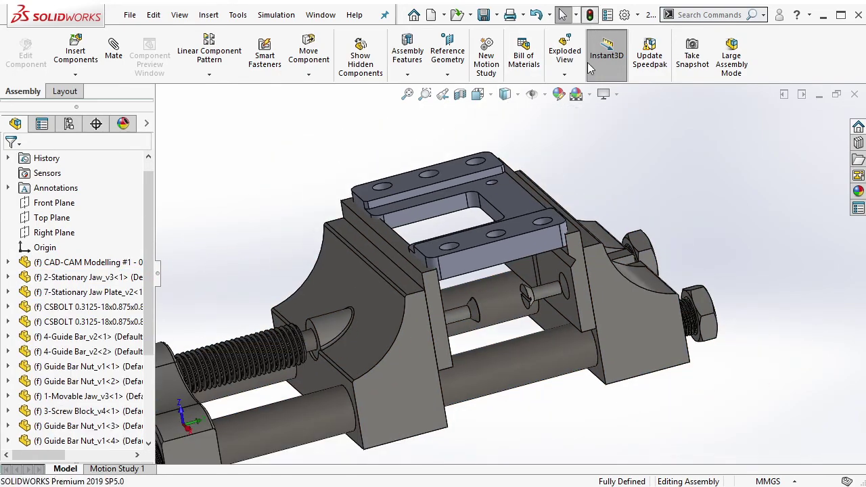
key(ctrl+z)
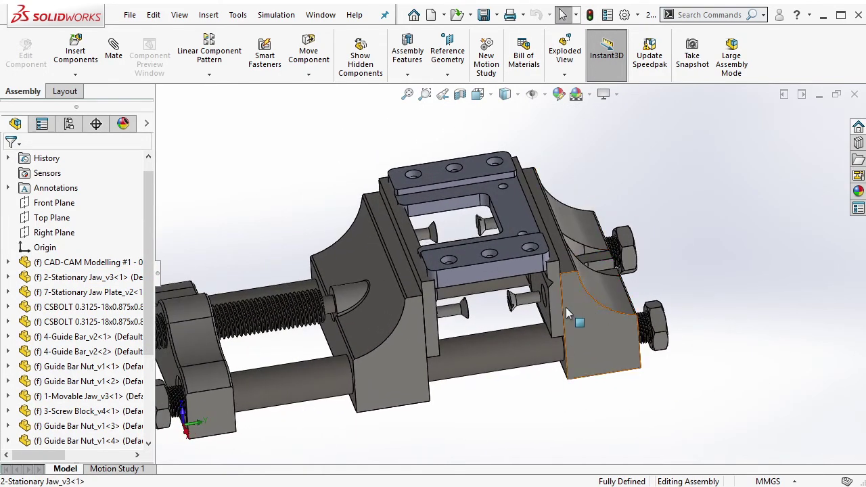
Group the movable jaw and its plate into a new subassembly and hide it.
click(372, 312)
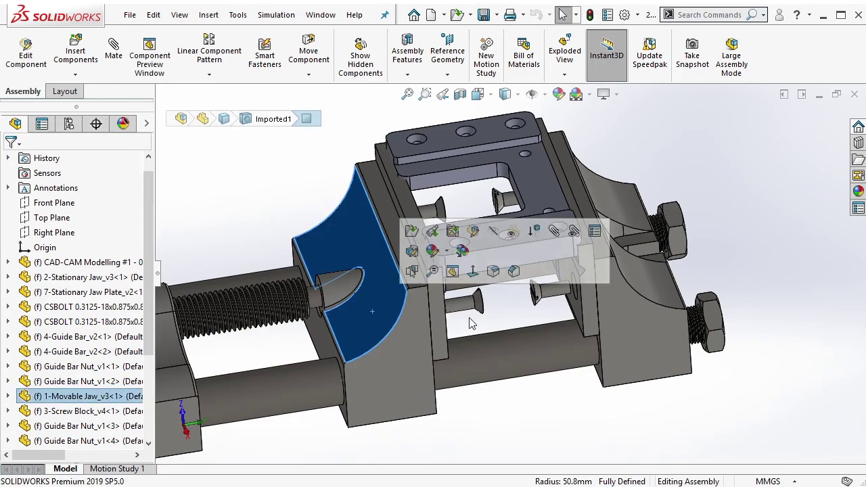
scroll(423, 298, down, 3)
ctrl+click(427, 296)
right_click(428, 301)
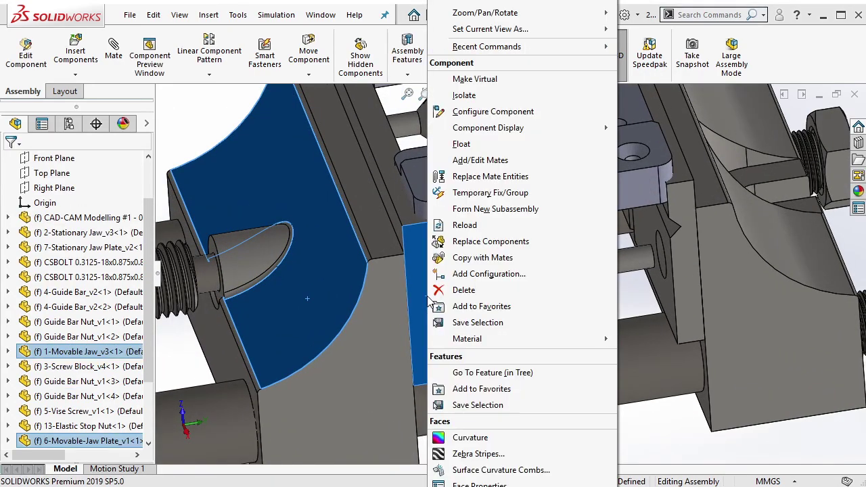
click(501, 208)
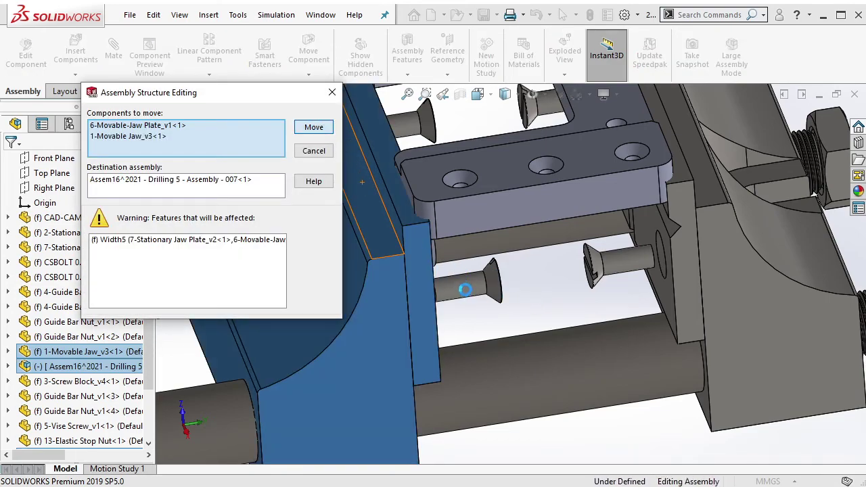
click(87, 351)
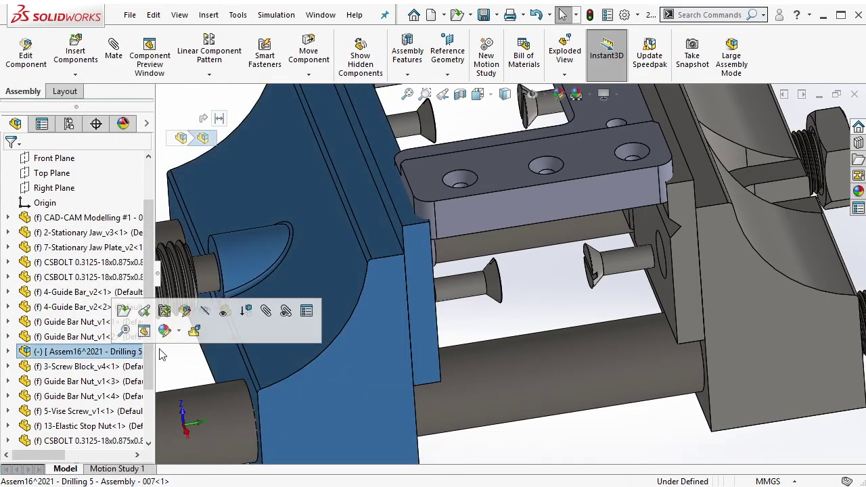
click(206, 312)
Group the screw block, both guide bars, stationary jaw and its plate into another new subassembly.
scroll(396, 301, up, 5)
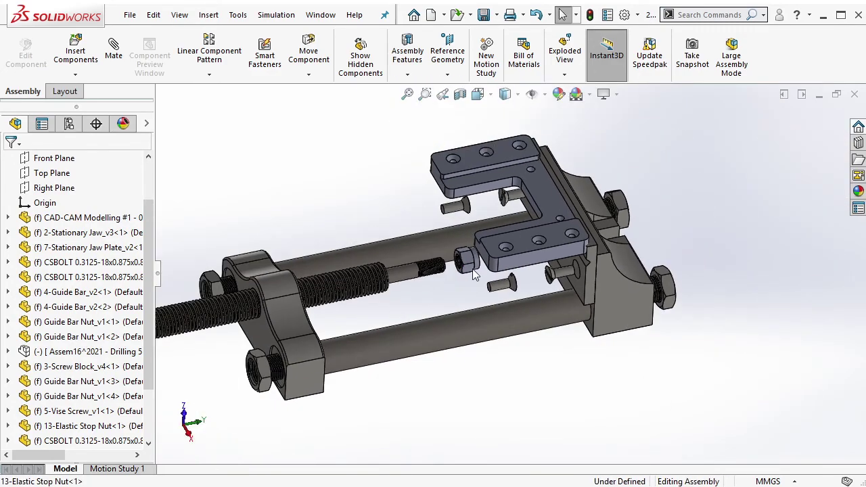
scroll(475, 274, down, 2)
scroll(480, 277, down, 3)
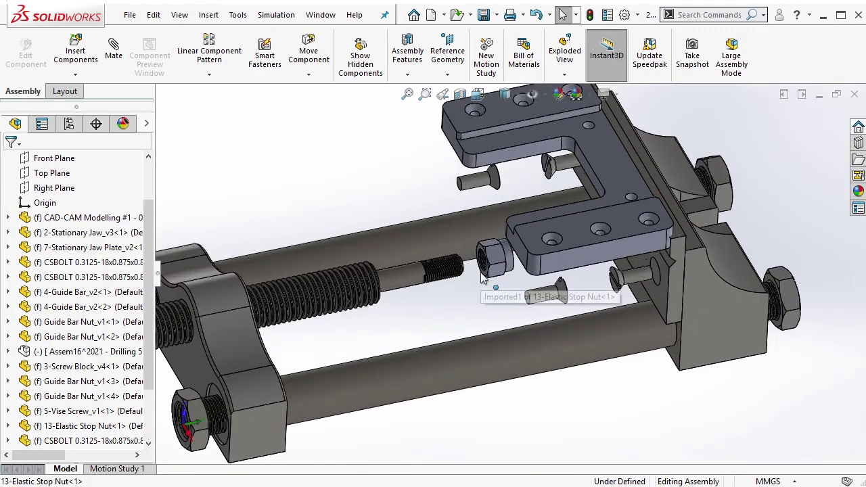
scroll(481, 278, down, 1)
scroll(552, 286, up, 4)
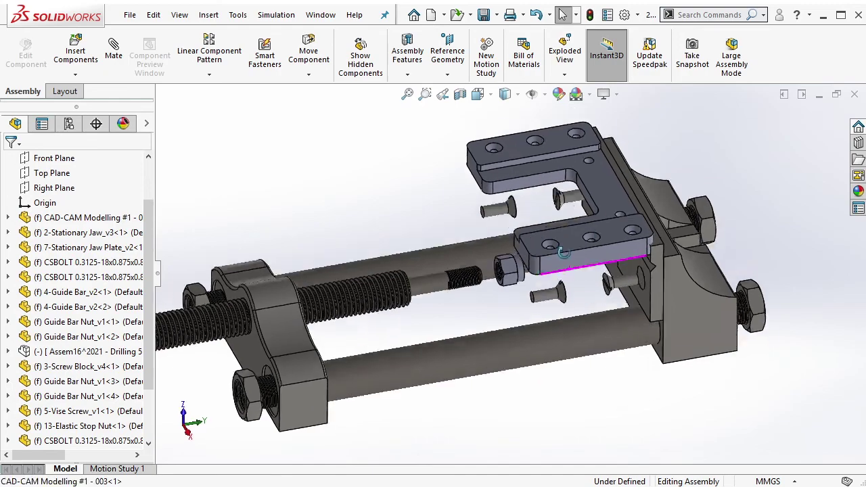
middle_drag(558, 280, 568, 262)
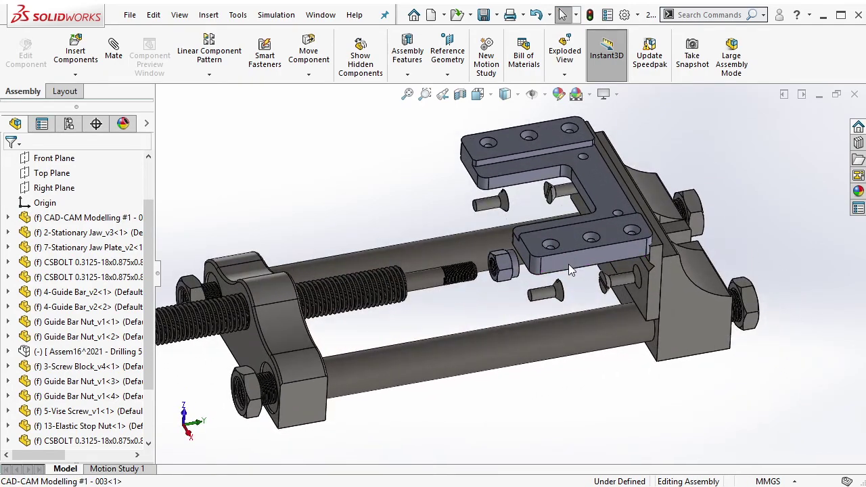
click(290, 336)
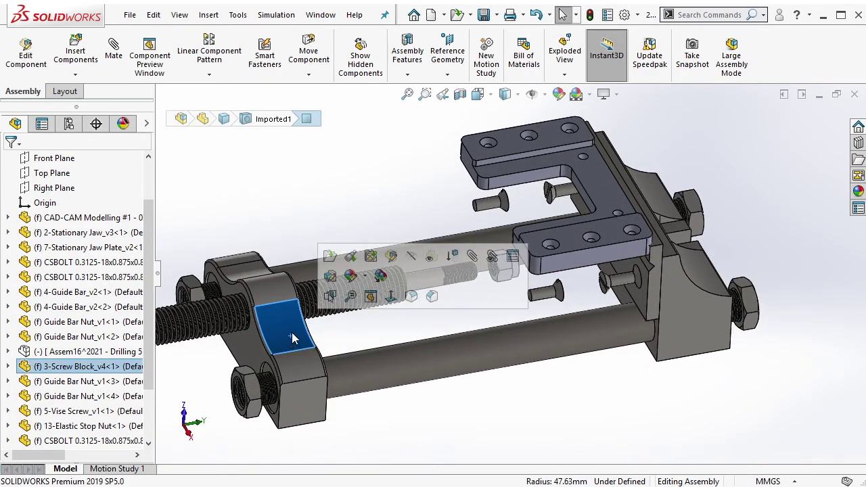
ctrl+click(368, 363)
ctrl+click(370, 263)
ctrl+click(659, 292)
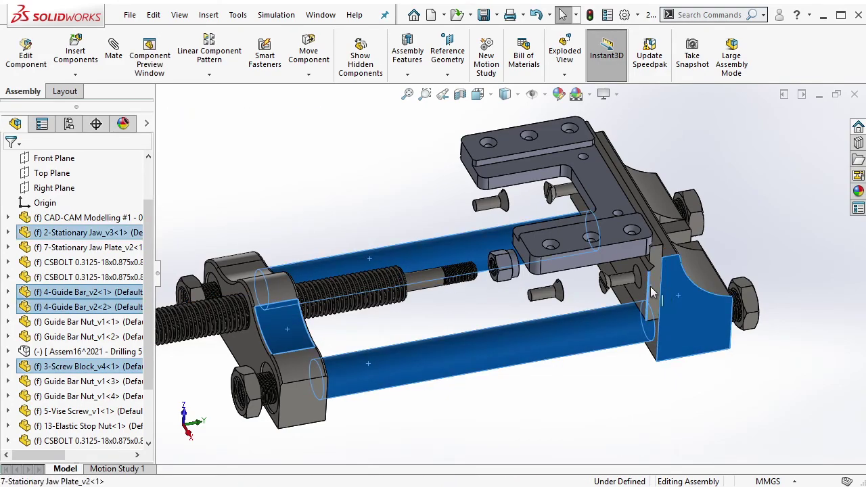
ctrl+click(654, 294)
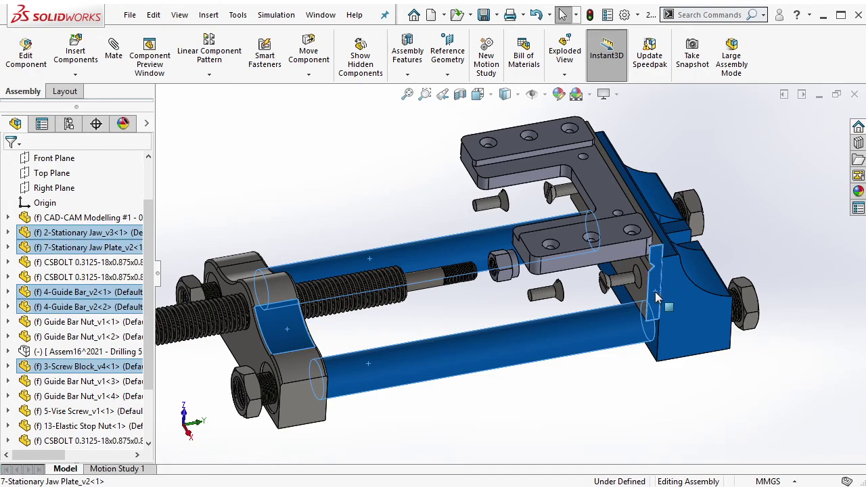
right_click(656, 298)
click(703, 222)
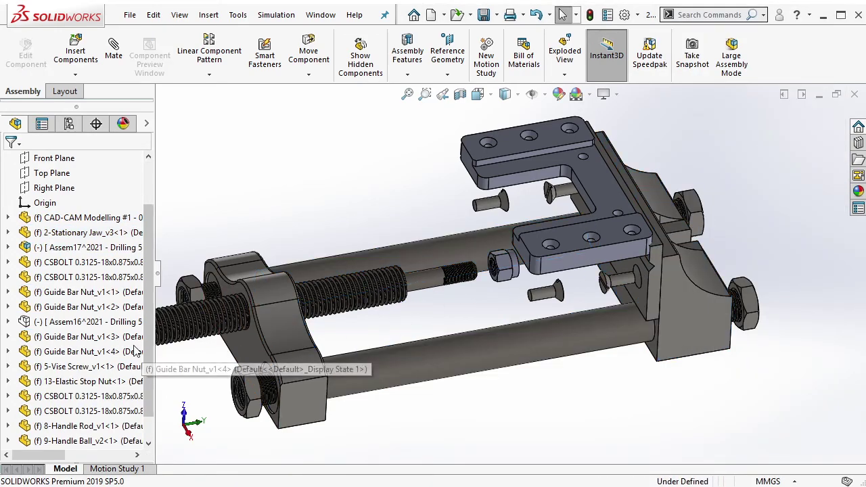
Confirm the new Assem17 subassembly, fix it in place and hide it.
click(104, 249)
right_click(105, 249)
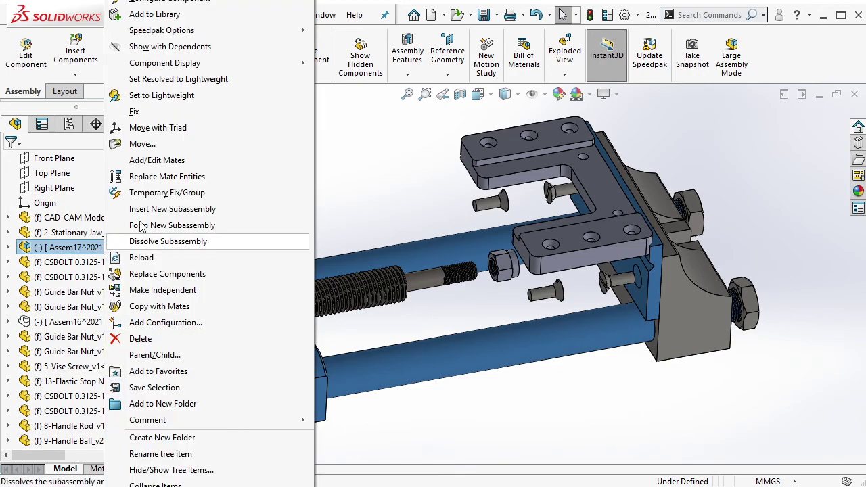
click(177, 115)
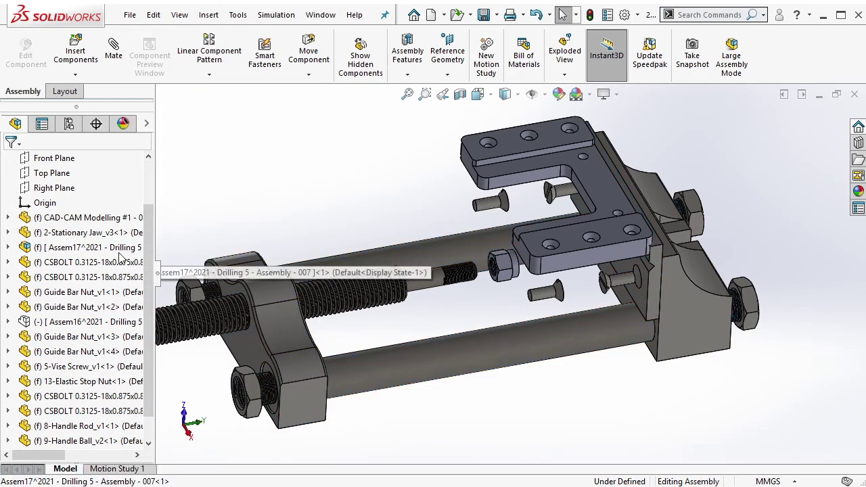
click(95, 247)
click(218, 218)
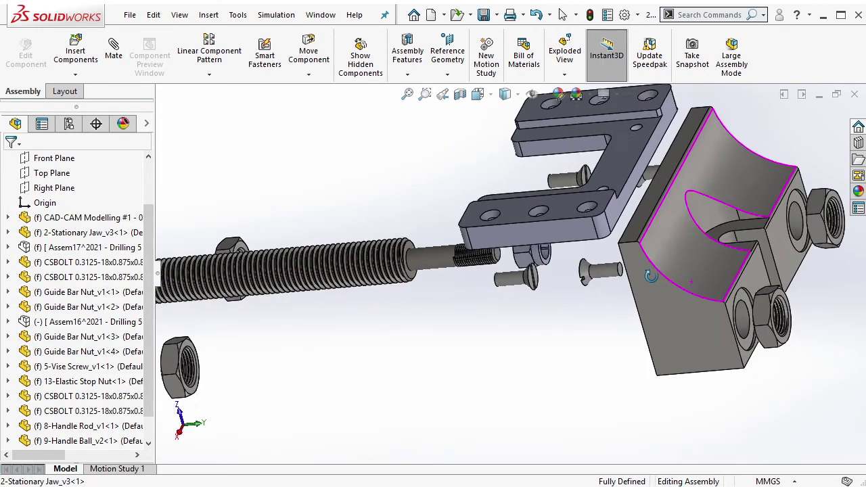
Move the Stationary Jaw and Guide Bar Nuts <2> and <1> into Assem17.
click(642, 205)
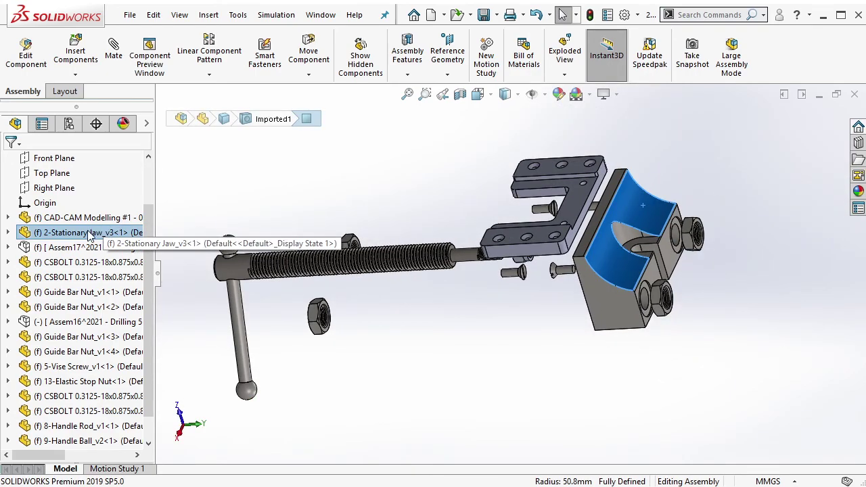
drag(93, 237, 96, 247)
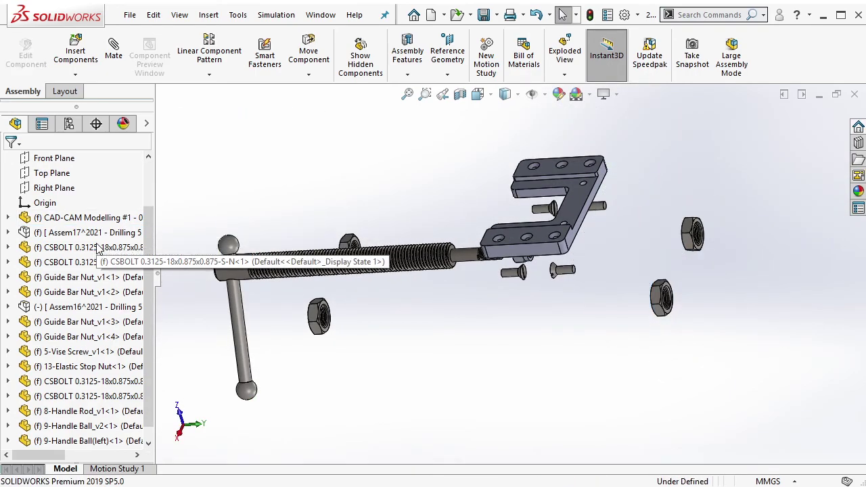
click(88, 232)
scroll(710, 233, down, 3)
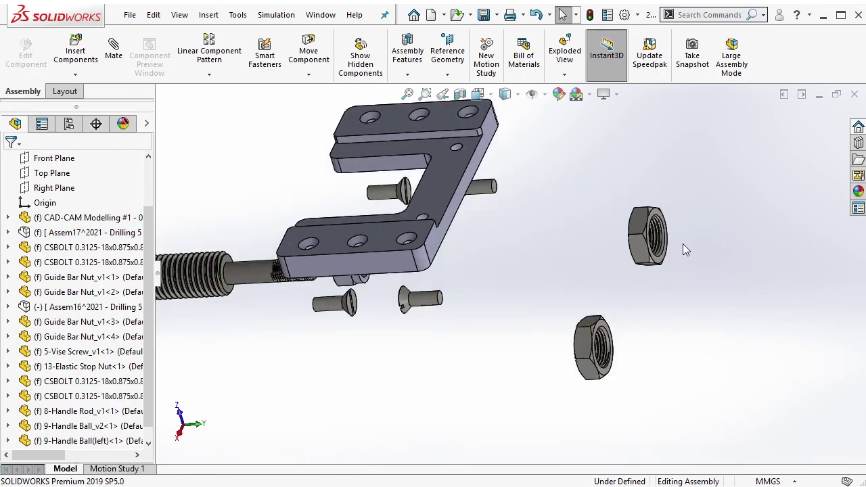
click(637, 247)
drag(91, 255, 91, 233)
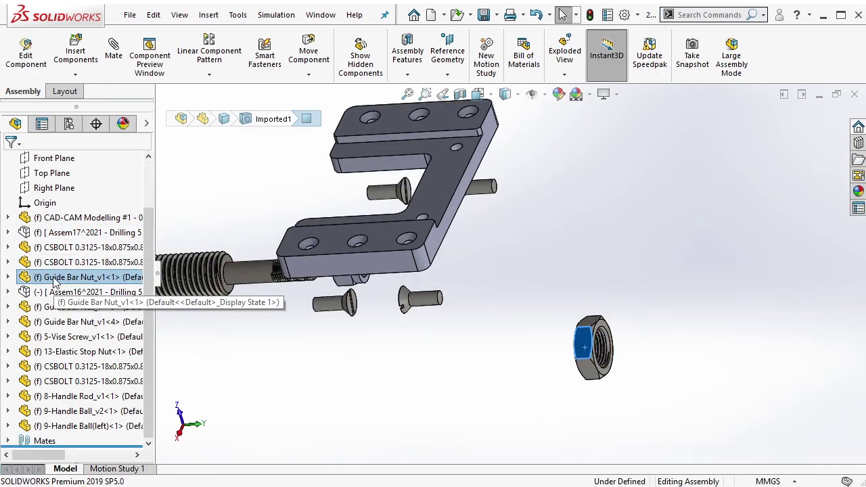
drag(81, 277, 85, 232)
Regroup Guide Bar Nut <4> under a jaw subassembly and move the remaining nuts, including <3>, into Assem17.
mouse_move(458, 306)
middle_down()
mouse_move(379, 287)
mouse_move(357, 309)
middle_up()
scroll(350, 339, down, 3)
click(332, 347)
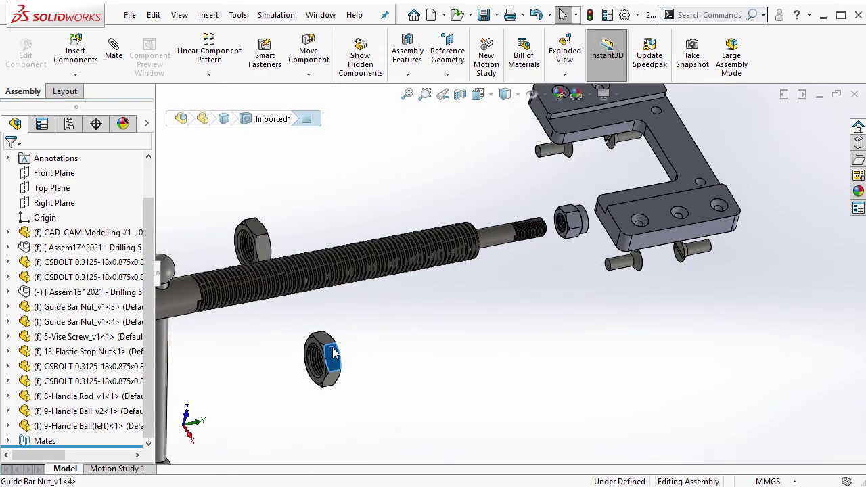
drag(84, 322, 196, 308)
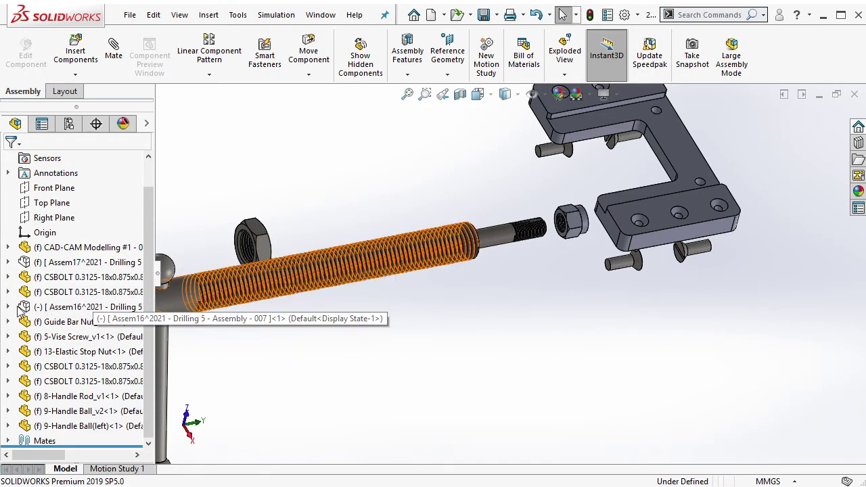
click(8, 306)
click(80, 352)
drag(80, 352, 131, 273)
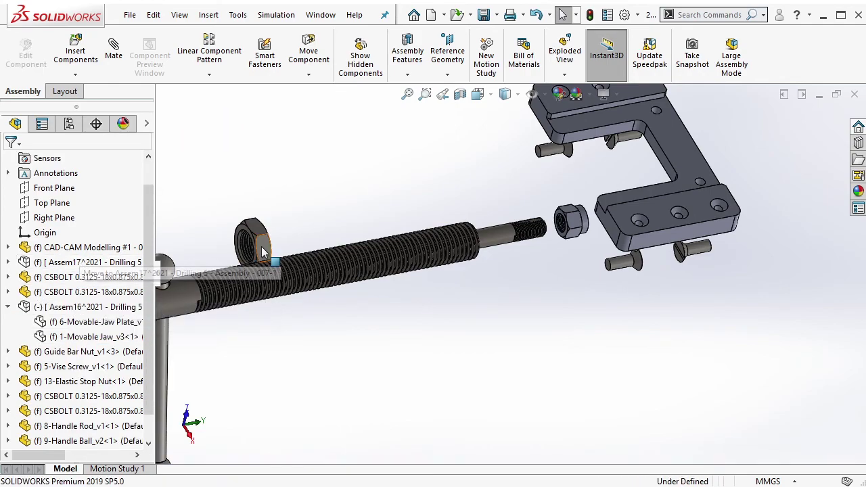
click(253, 240)
drag(74, 351, 69, 265)
middle_drag(543, 272, 538, 273)
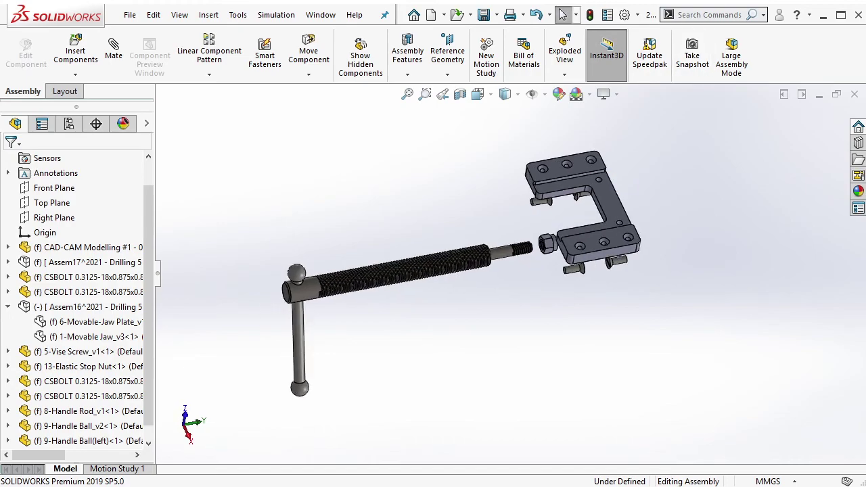
Show Assem17, then move the vise screw, handle rod and both handle balls into Assem16.
click(75, 262)
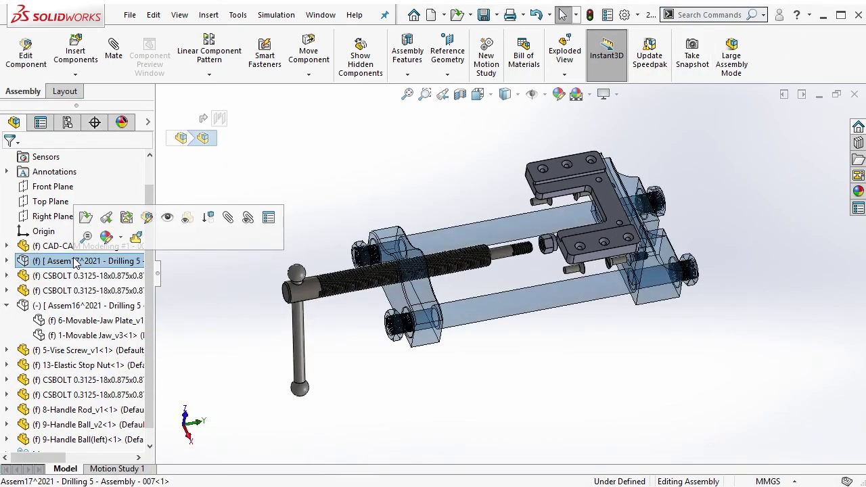
click(187, 217)
click(280, 173)
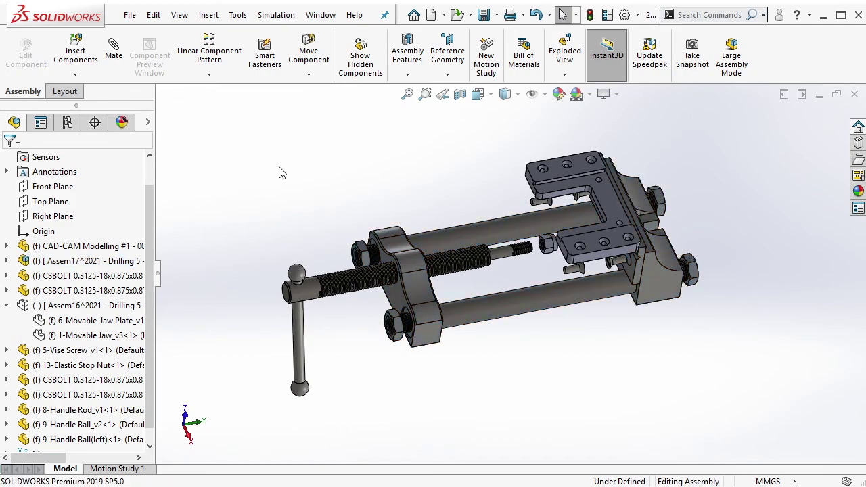
click(312, 290)
mouse_move(64, 350)
mouse_down()
mouse_move(78, 311)
mouse_move(146, 320)
mouse_up()
click(294, 309)
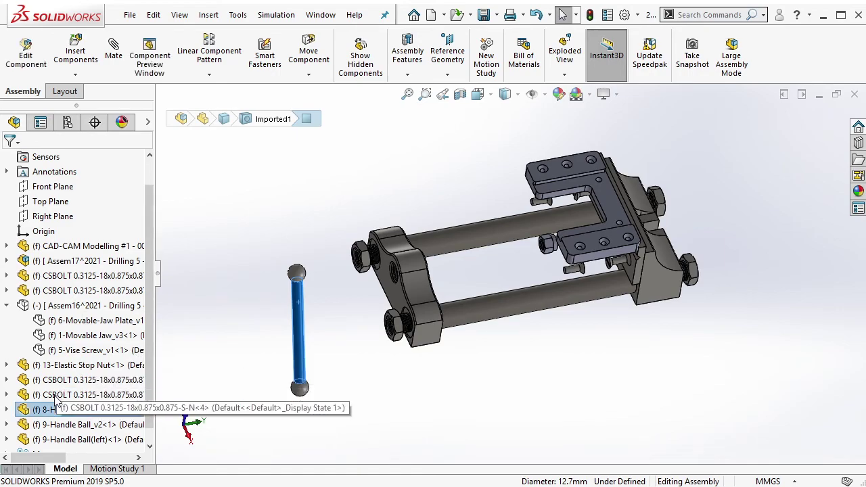
drag(75, 409, 88, 312)
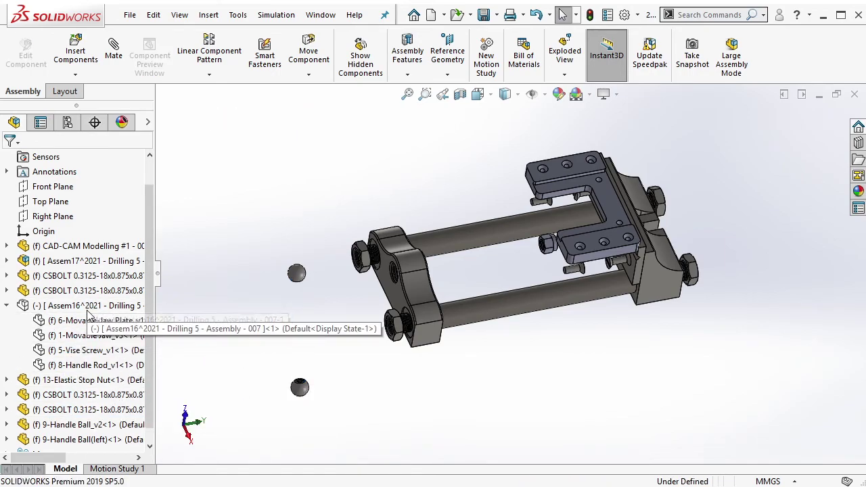
click(292, 268)
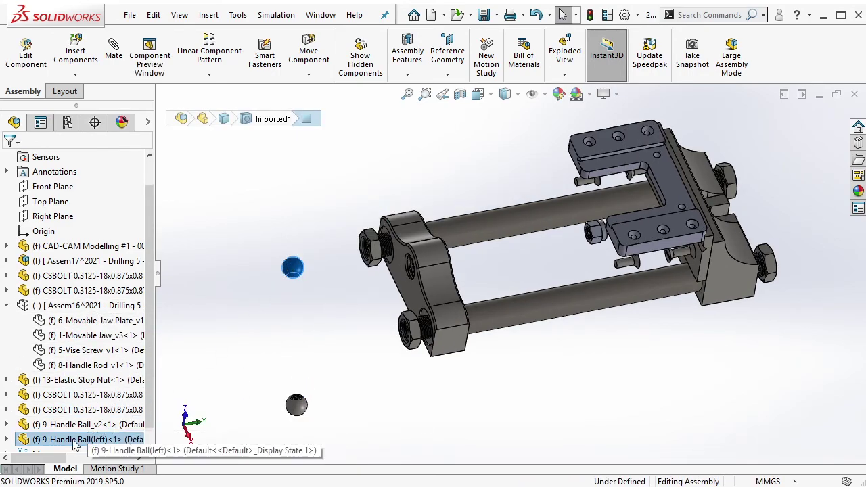
drag(75, 439, 86, 306)
click(299, 410)
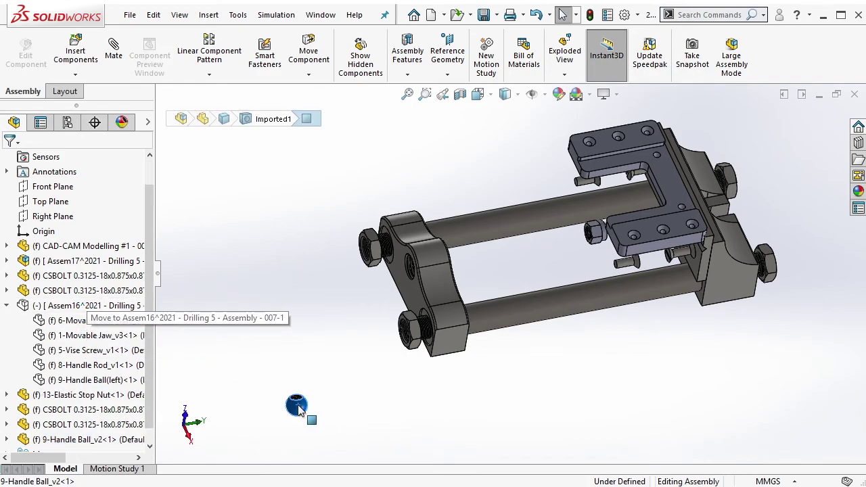
drag(75, 440, 80, 307)
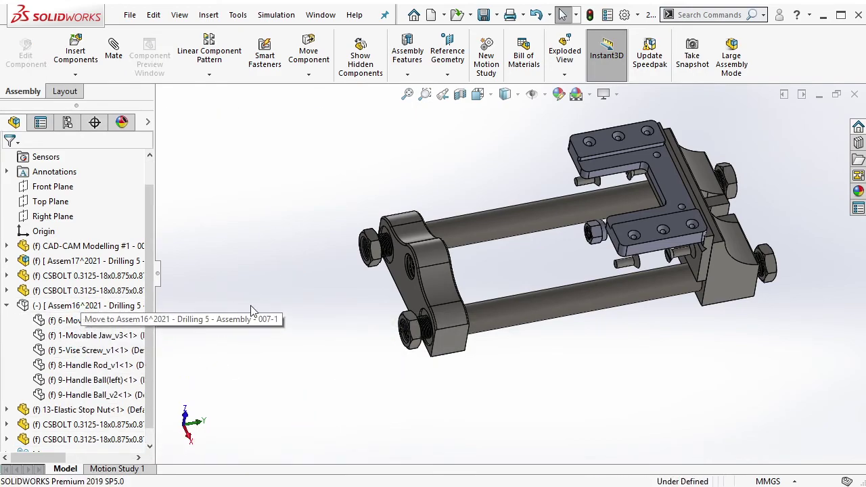
middle_drag(486, 203, 579, 220)
Move the 13-Elastic Stop Nut and two CSBOLT countersunk bolts into Assem16.
scroll(589, 257, down, 5)
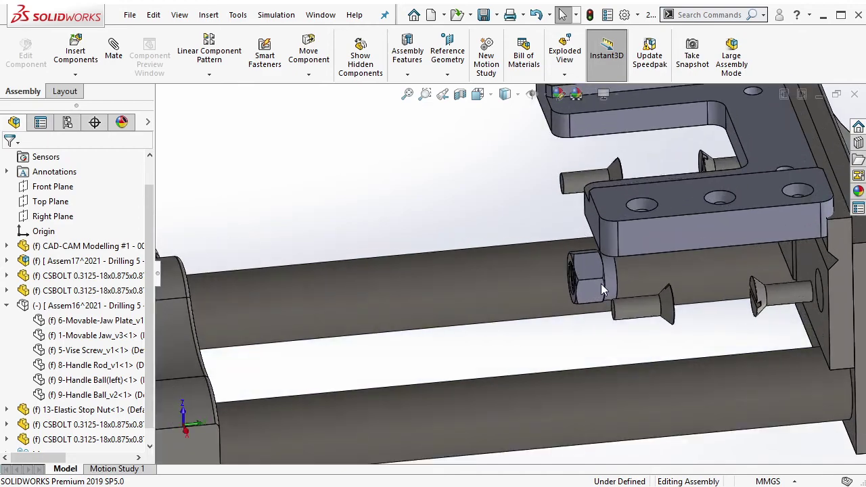
click(595, 289)
drag(81, 409, 95, 305)
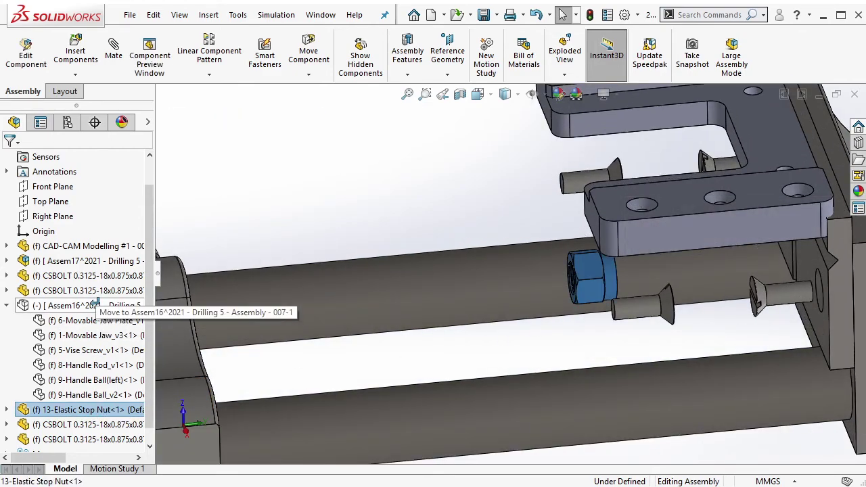
click(594, 188)
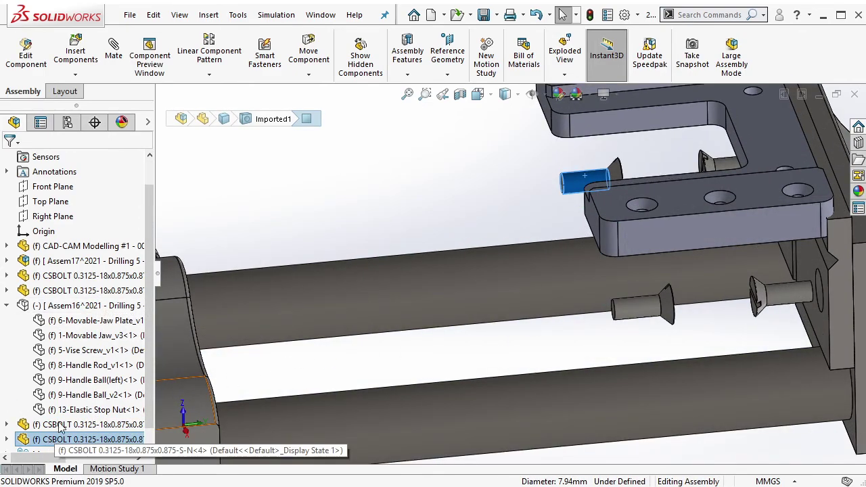
drag(82, 439, 80, 307)
click(639, 309)
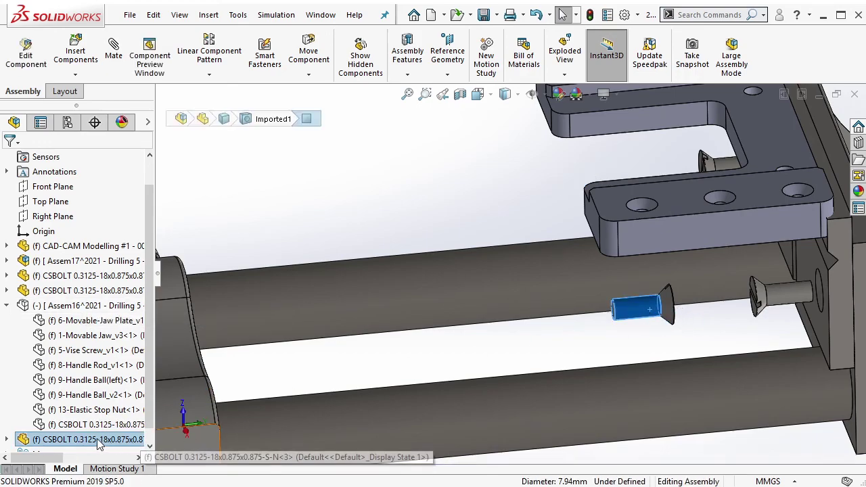
drag(81, 439, 85, 305)
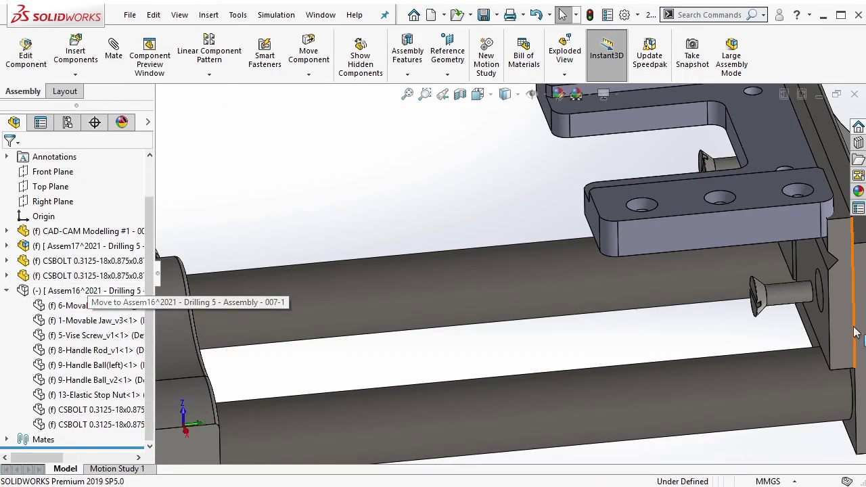
key(f)
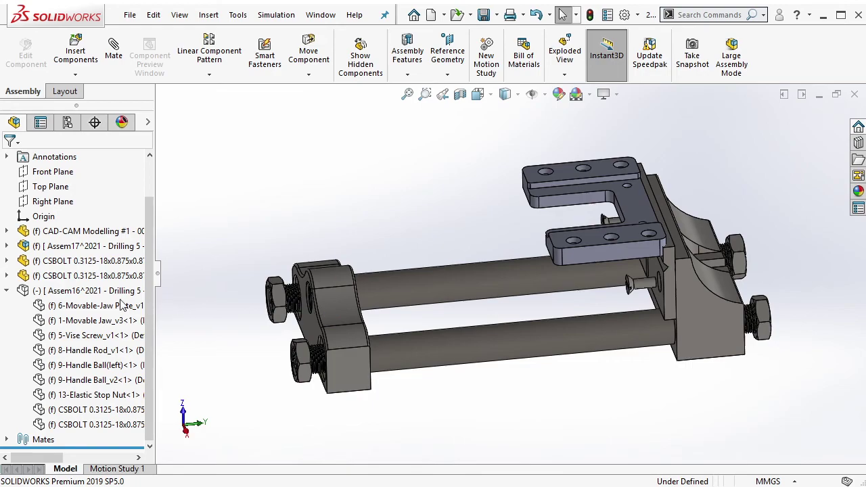
Show the hidden vise parts, hide Assem17 and move the bracket-side CSBOLT into Assem17.
right_click(74, 291)
click(173, 63)
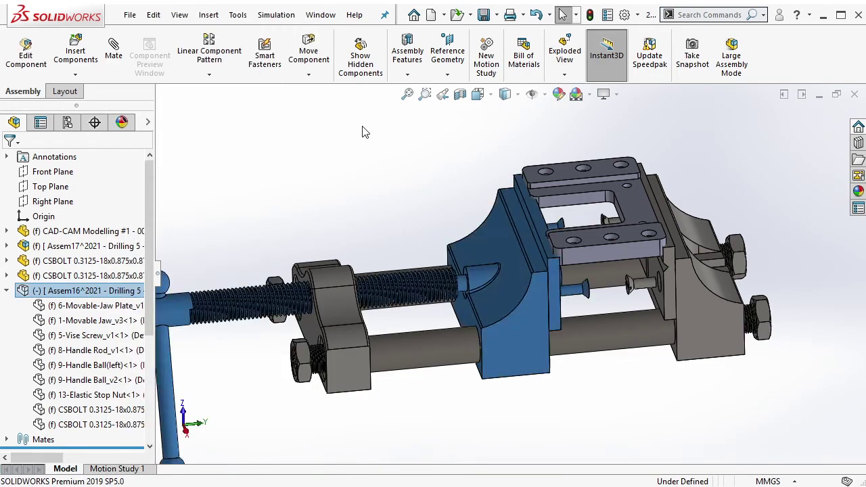
click(107, 291)
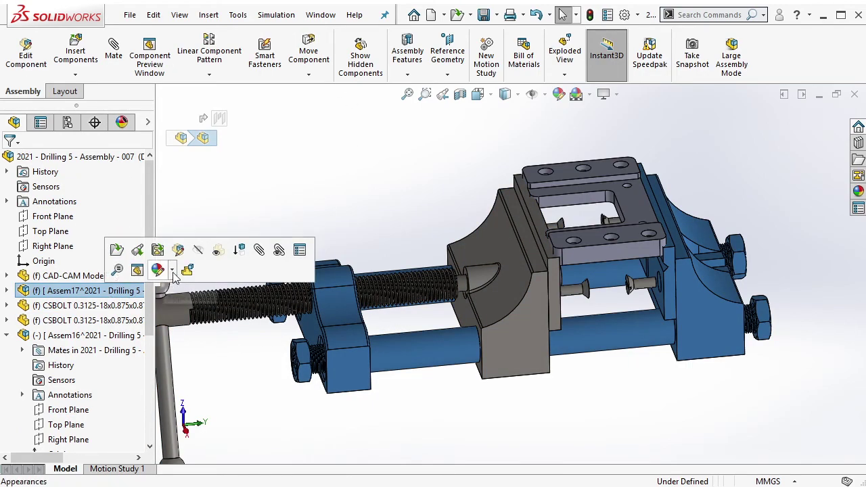
click(197, 250)
middle_drag(732, 293, 677, 306)
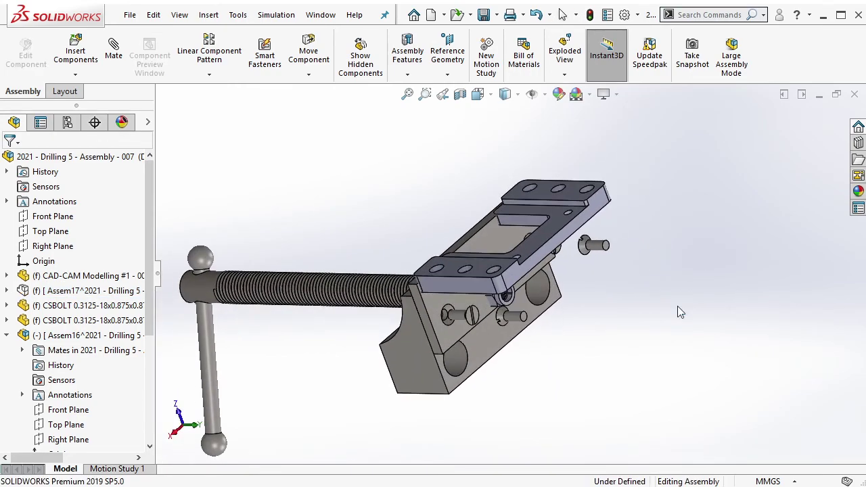
click(593, 251)
mouse_move(74, 320)
mouse_down()
mouse_move(146, 296)
mouse_move(114, 285)
mouse_move(119, 291)
mouse_up()
mouse_move(608, 292)
middle_down()
mouse_move(541, 211)
mouse_move(549, 300)
middle_up()
Show the hidden Assem17 vise body again.
click(526, 287)
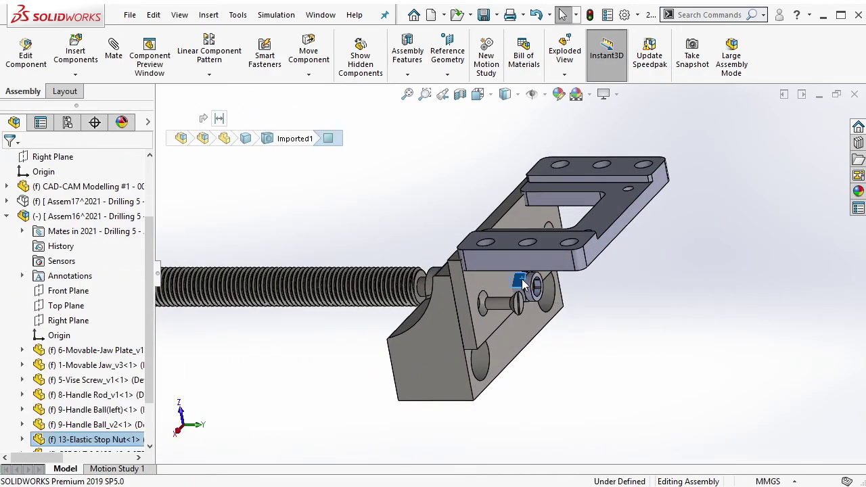
click(108, 217)
click(393, 197)
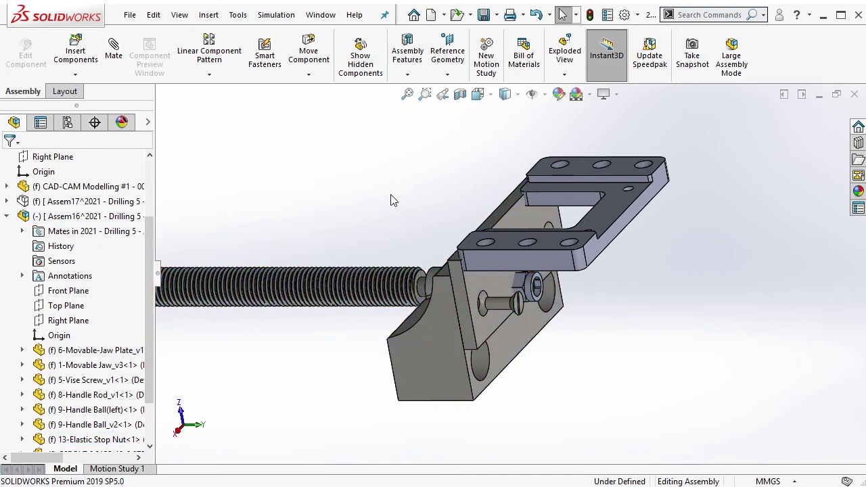
right_click(125, 202)
click(169, 4)
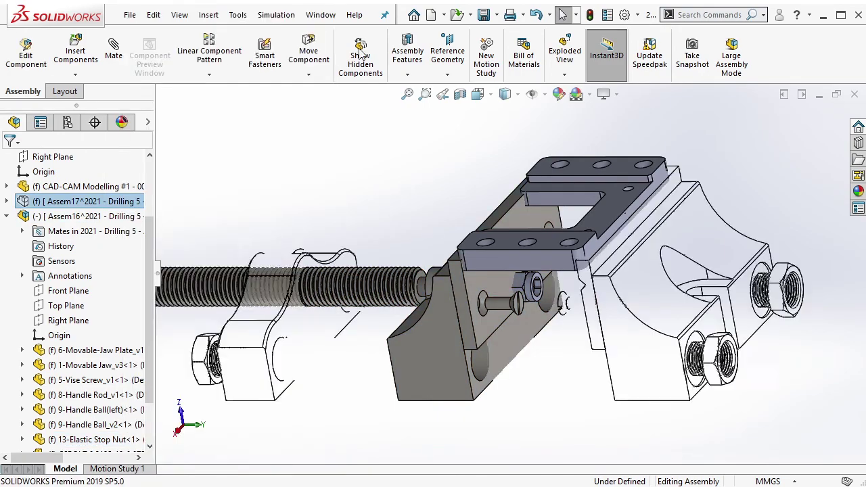
scroll(515, 291, down, 2)
scroll(541, 284, down, 2)
scroll(540, 283, down, 2)
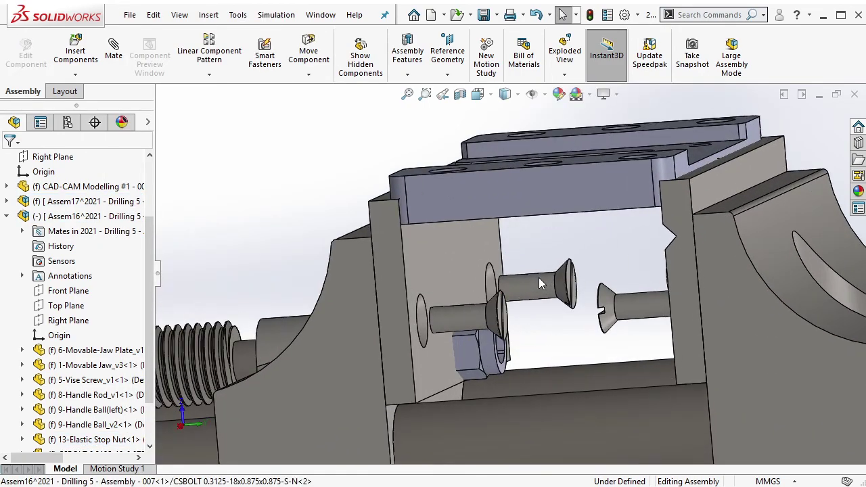
Hide the elastic stop nut and upper bolt, then select both countersunk bolts.
middle_drag(518, 315, 528, 297)
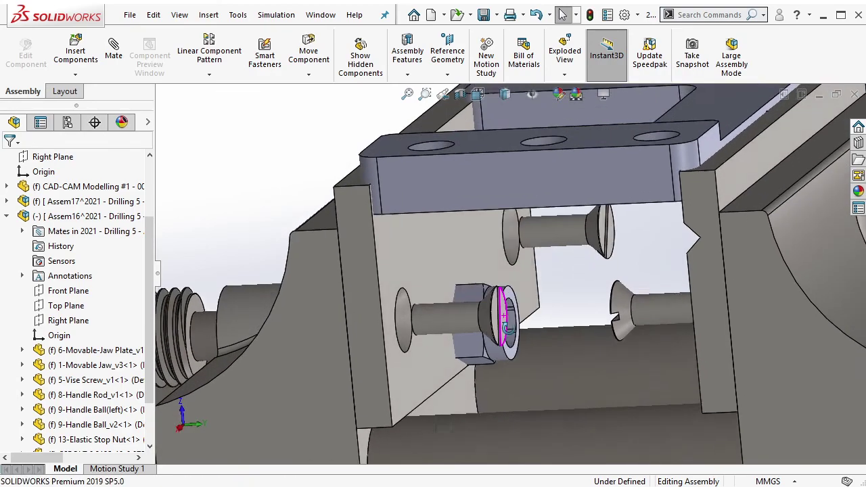
click(515, 318)
ctrl+click(564, 219)
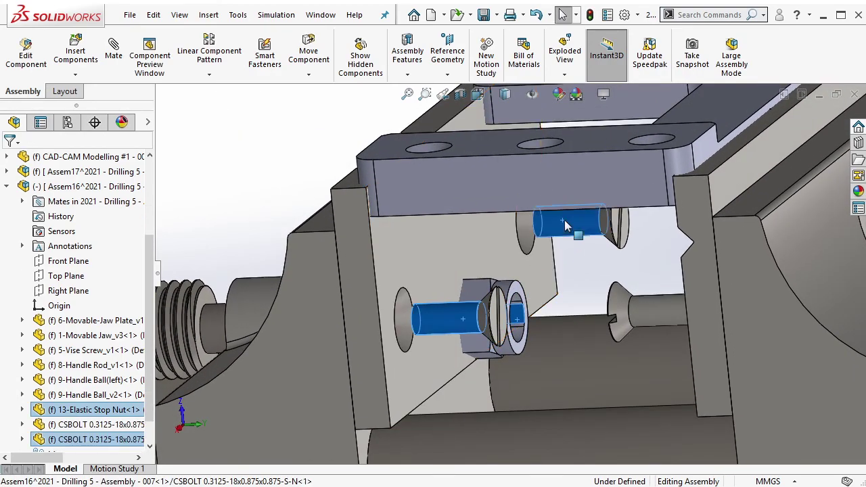
click(706, 143)
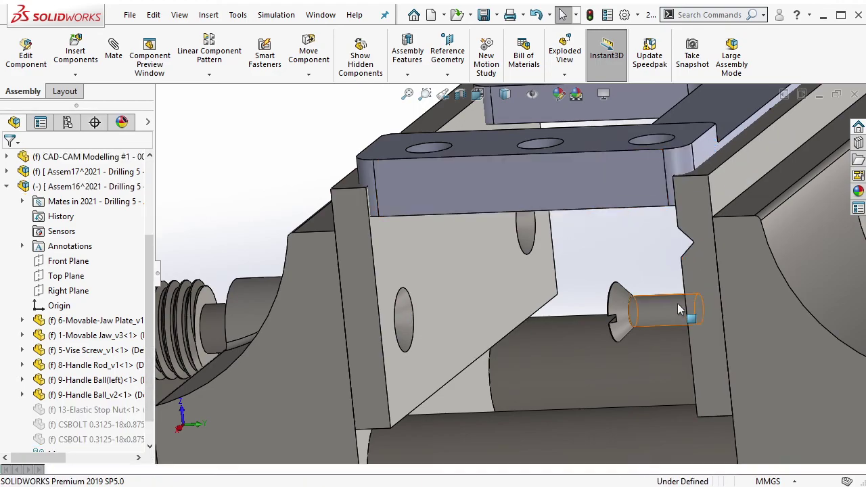
middle_drag(474, 291, 496, 283)
click(497, 277)
ctrl+click(644, 307)
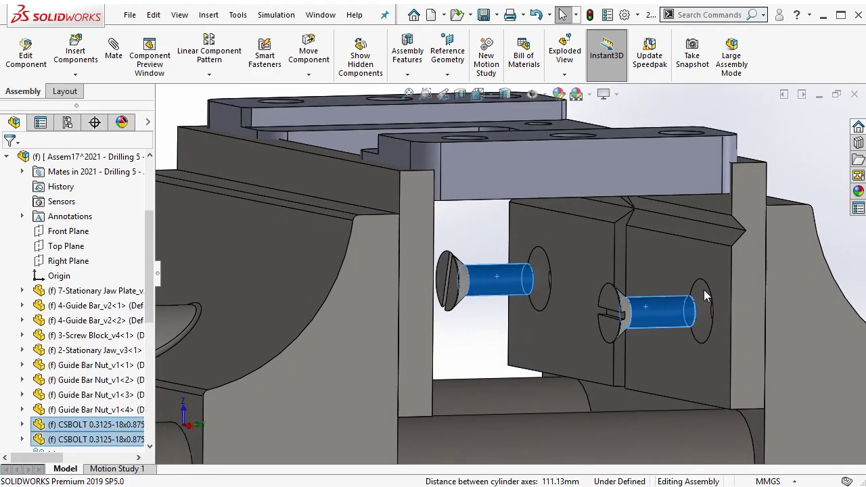
Collapse the feature tree, float Assem17, and slide the movable jaw along the guide bars.
right_click(126, 240)
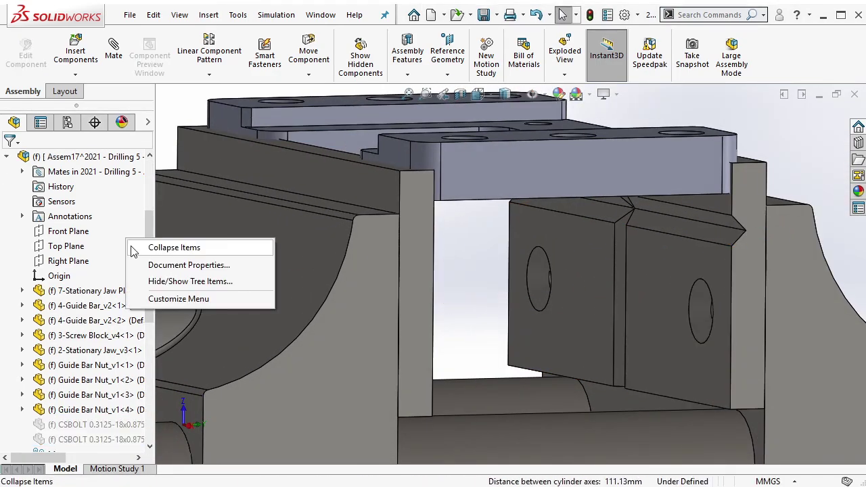
click(156, 247)
right_click(88, 290)
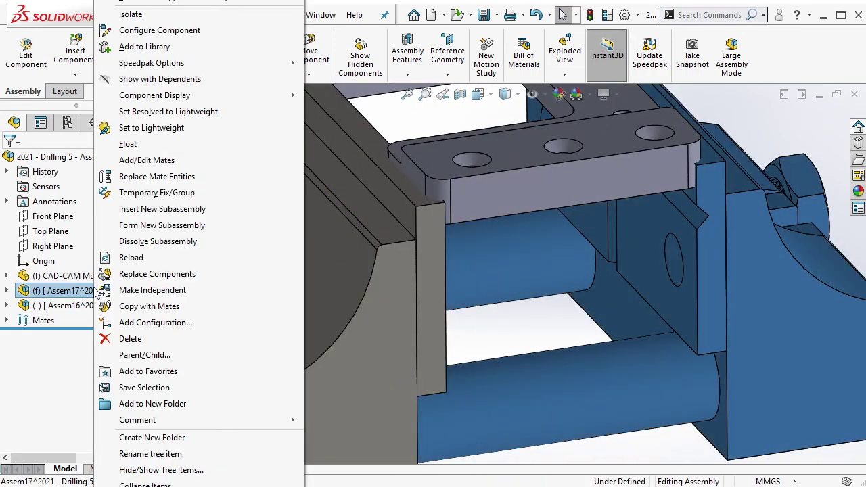
key(Escape)
middle_drag(726, 204, 677, 247)
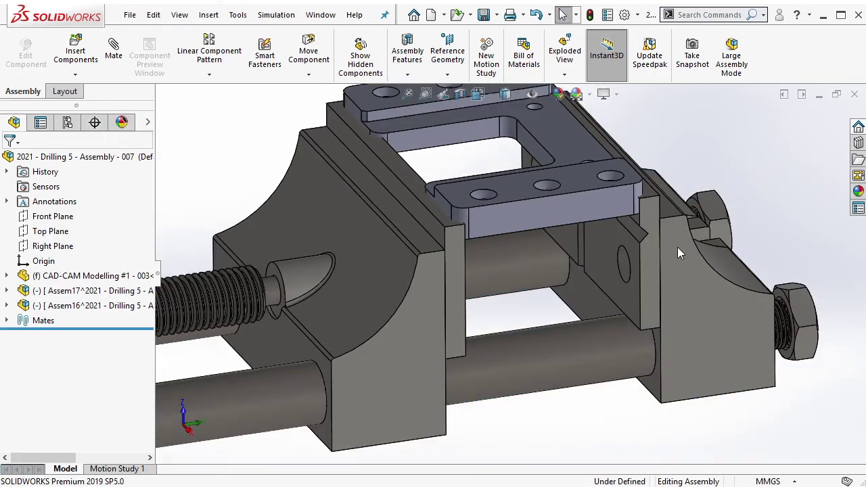
click(699, 282)
mouse_move(419, 326)
mouse_down()
mouse_move(364, 355)
mouse_move(573, 315)
mouse_up()
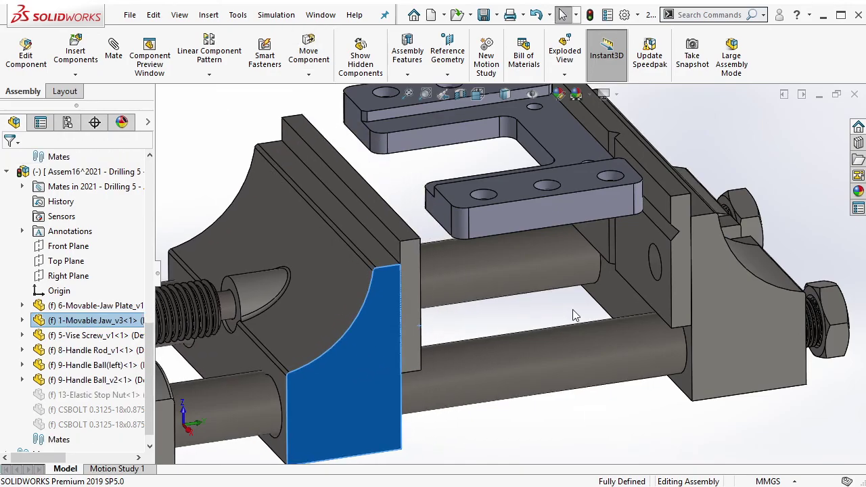
click(574, 315)
mouse_move(574, 315)
middle_down()
mouse_move(617, 261)
mouse_move(609, 255)
middle_up()
Mate the fixture plate face coincident with the stationary jaw plate face.
click(652, 244)
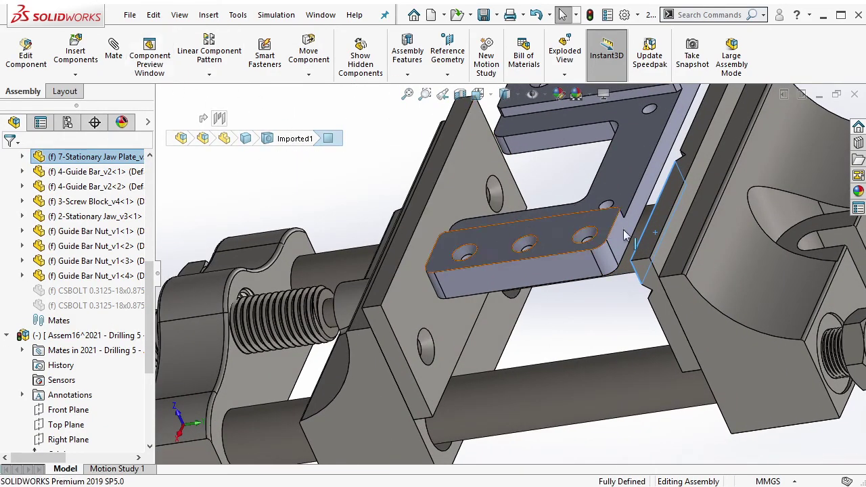
middle_drag(406, 271, 666, 223)
click(666, 223)
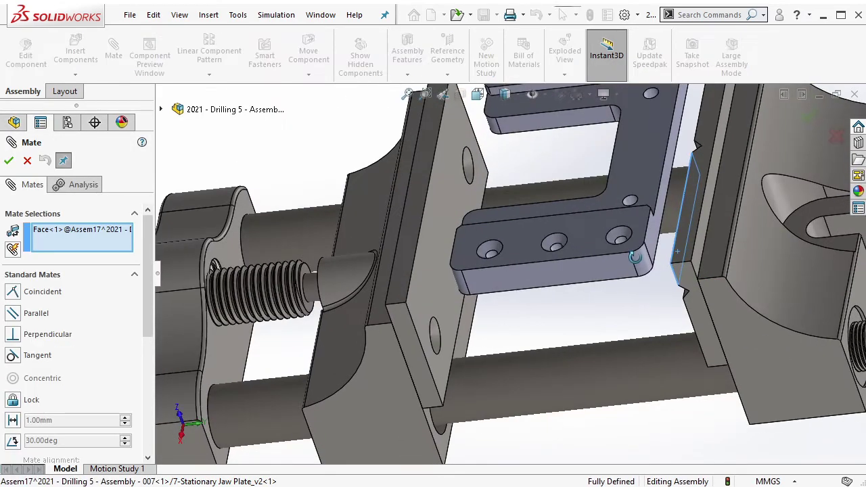
middle_drag(651, 243, 652, 235)
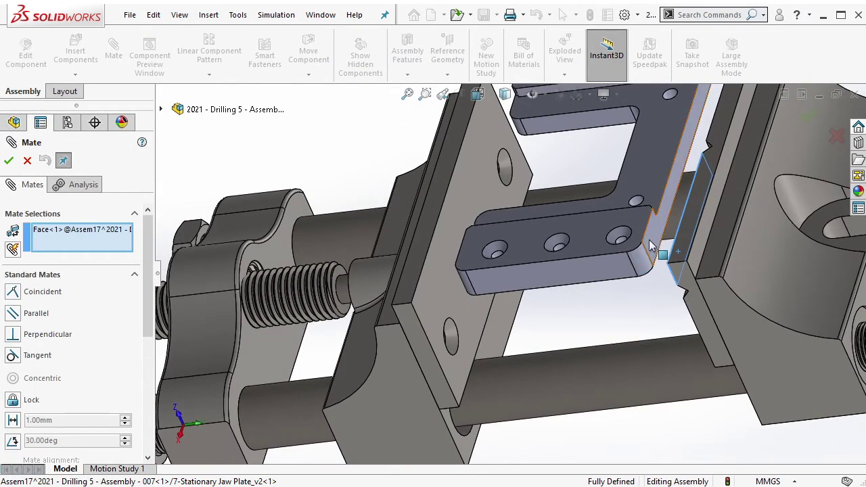
click(651, 234)
click(806, 220)
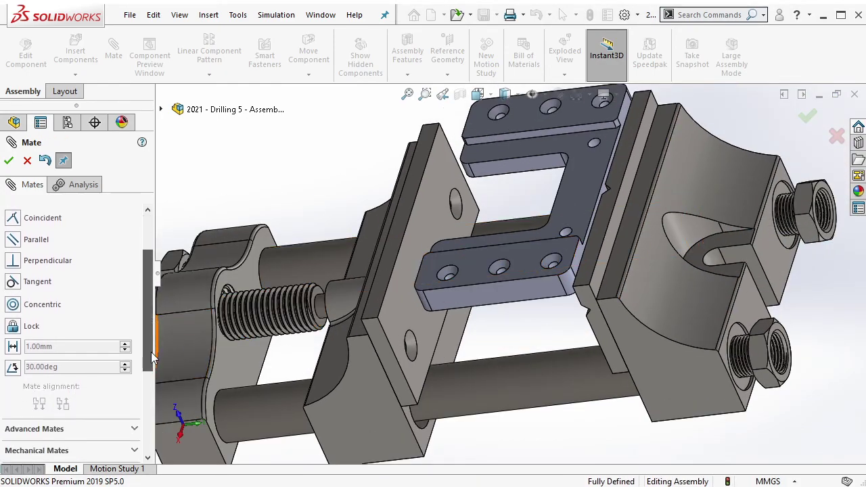
Add a centred Width mate between the jaw faces and the fixture plate tab.
scroll(85, 413, down, 2)
scroll(86, 413, down, 3)
click(30, 263)
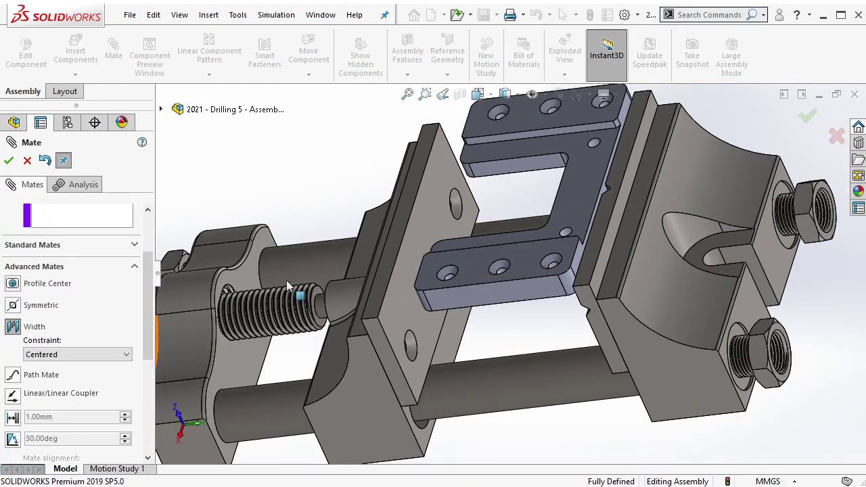
click(592, 303)
middle_drag(592, 303, 691, 140)
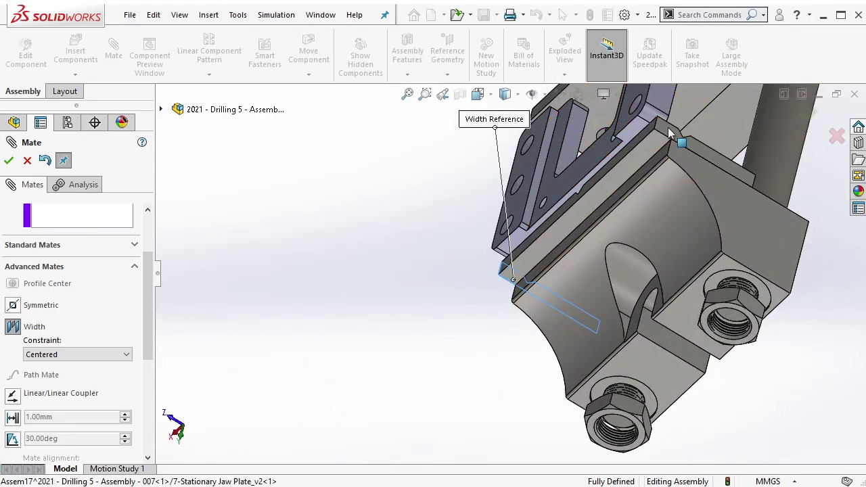
click(669, 133)
mouse_move(610, 177)
middle_down()
mouse_move(589, 224)
mouse_move(474, 168)
middle_up()
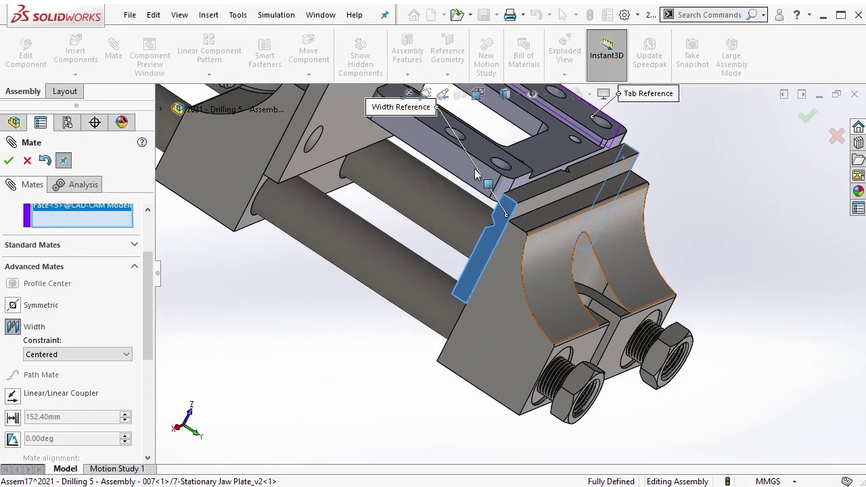
click(474, 168)
key(Return)
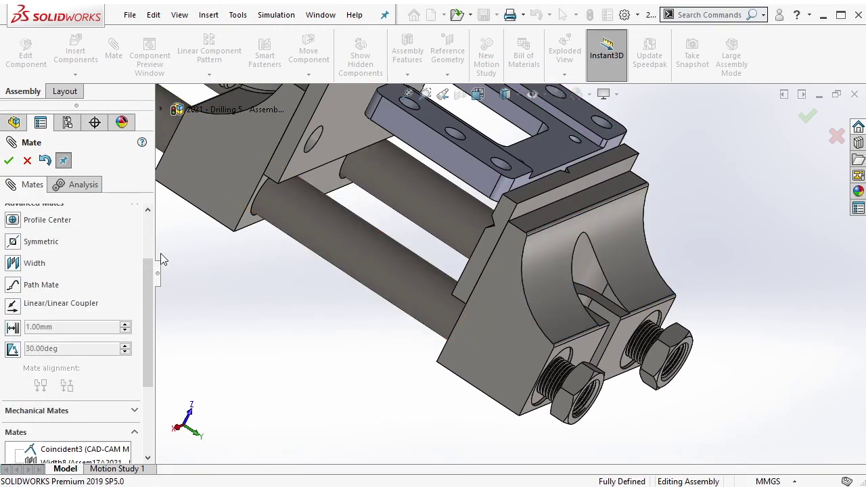
Add a 7 mm Distance mate between the fixture plate and jaw plate top faces.
scroll(135, 257, up, 3)
click(125, 266)
scroll(490, 205, down, 5)
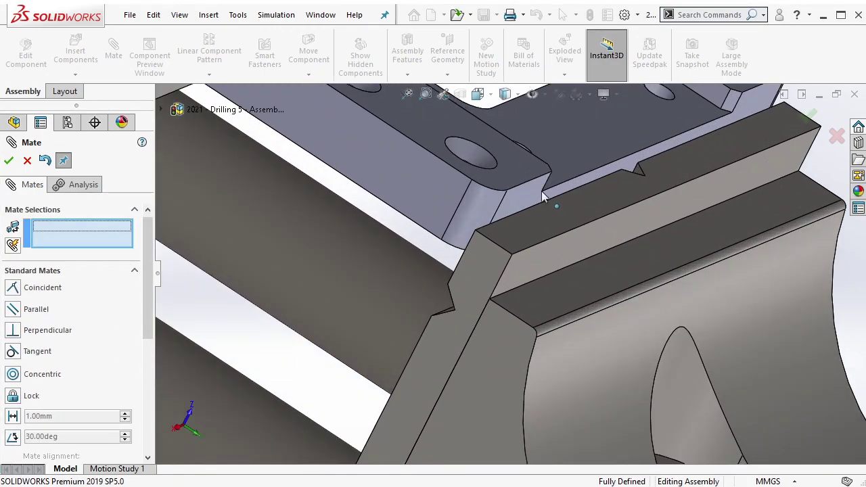
click(535, 201)
click(541, 213)
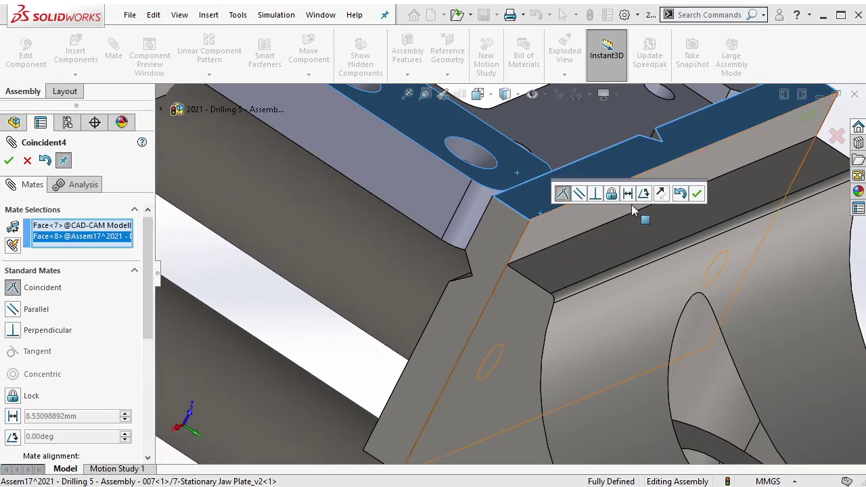
click(627, 195)
text(7.5)
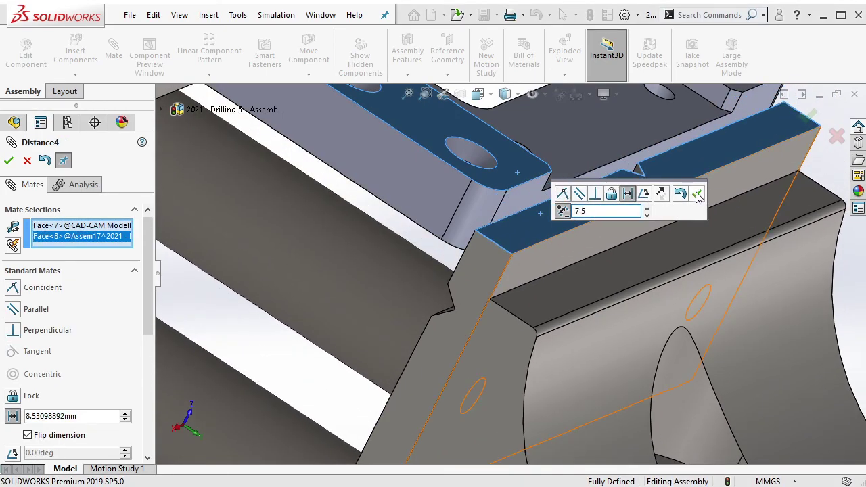
click(697, 196)
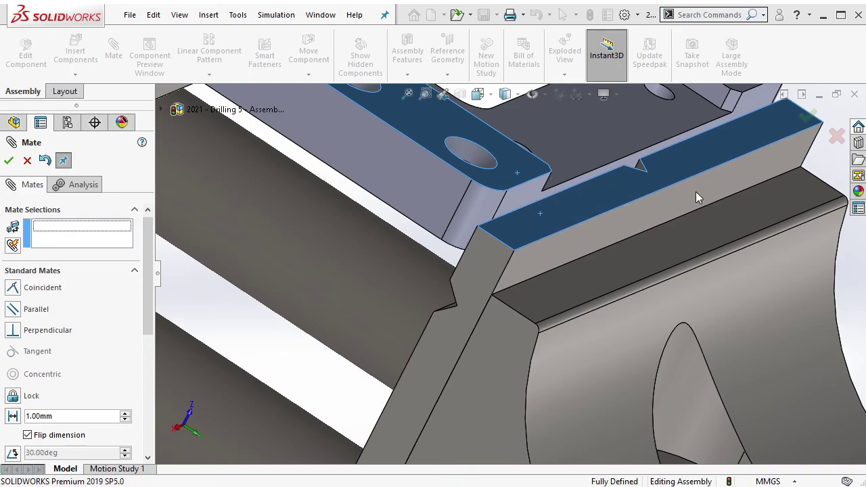
click(810, 116)
Try a concentric mate between the movable jaw bore and lower guide bar; it fails.
scroll(578, 184, up, 10)
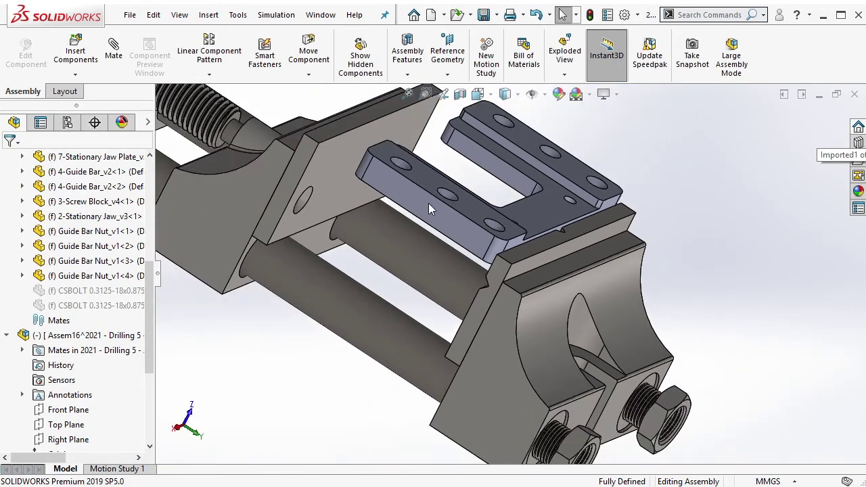
drag(317, 249, 333, 172)
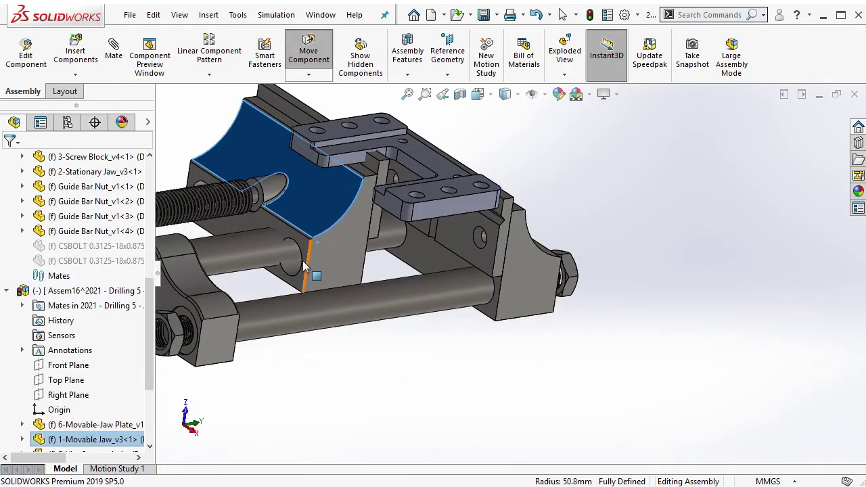
click(291, 260)
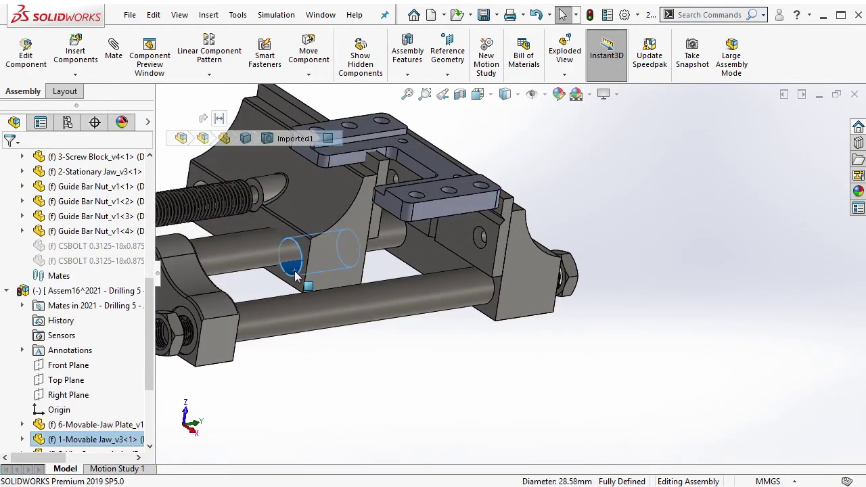
click(390, 288)
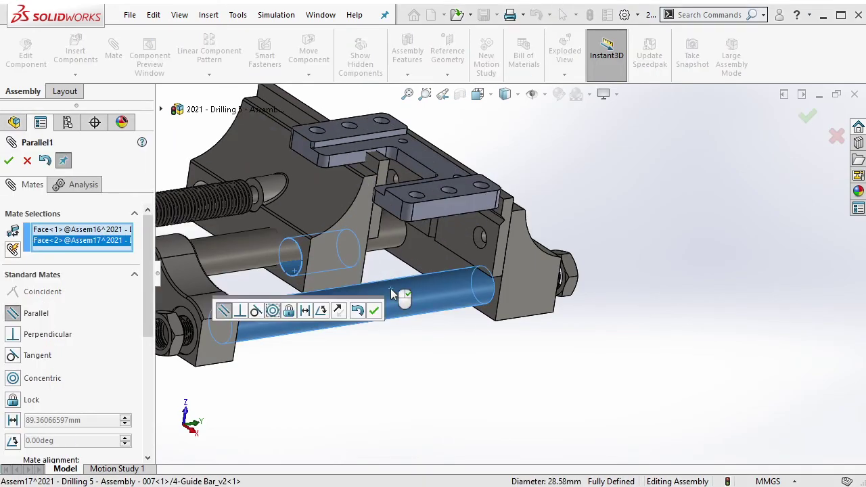
click(273, 310)
middle_drag(381, 303, 361, 249)
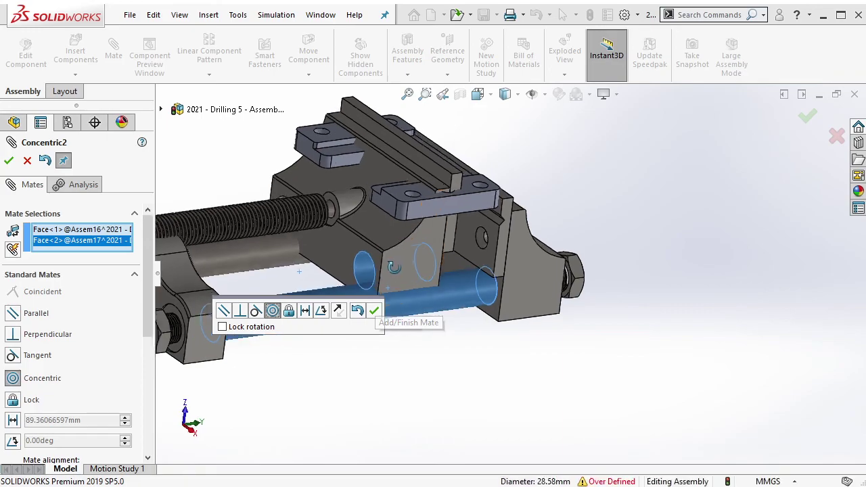
click(375, 311)
click(743, 157)
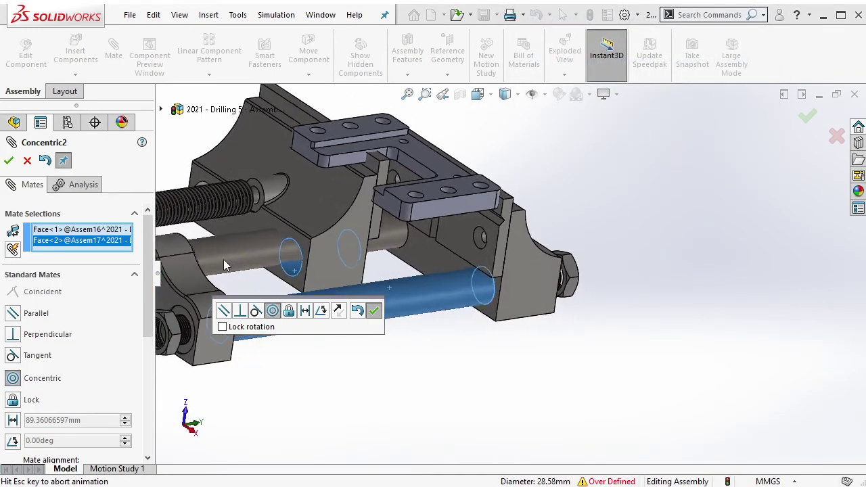
scroll(502, 217, down, 3)
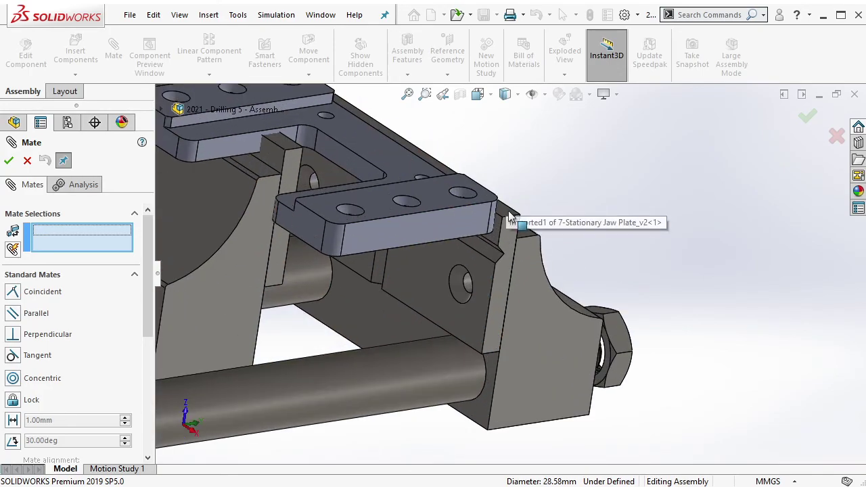
Align the jaw plates with a parallel mate and a coincident mate on narrow faces.
click(507, 218)
middle_drag(508, 218, 495, 241)
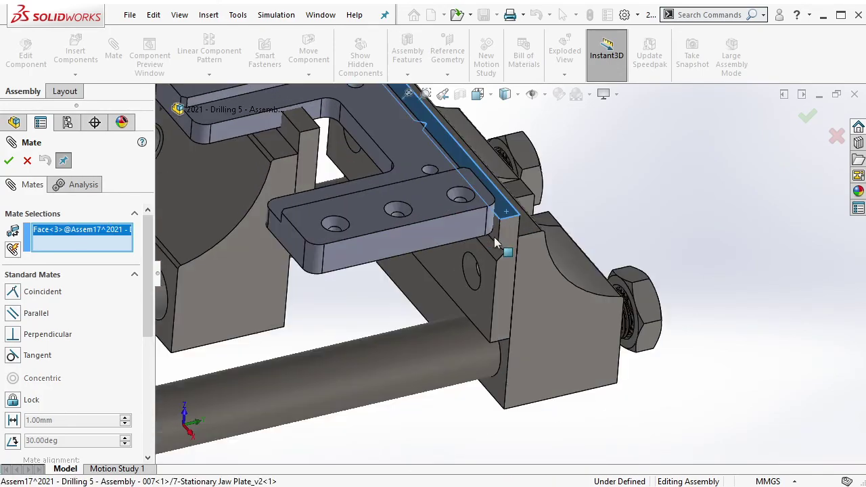
click(307, 132)
click(291, 106)
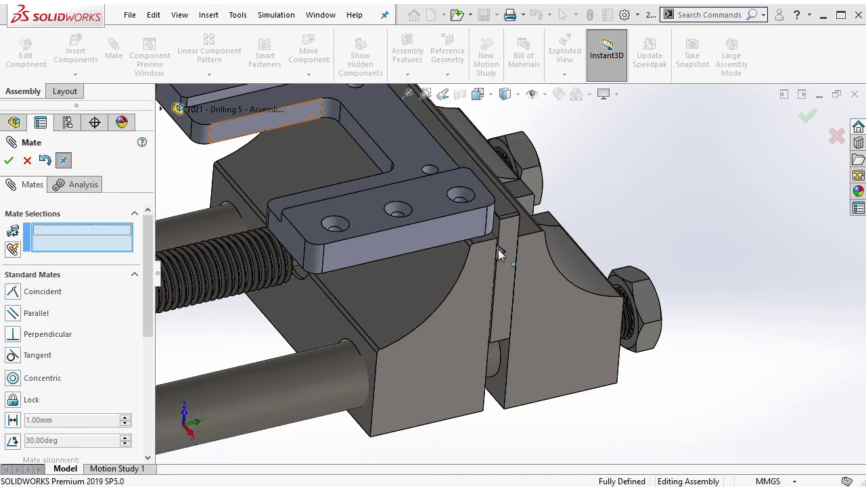
drag(448, 306, 430, 299)
click(439, 290)
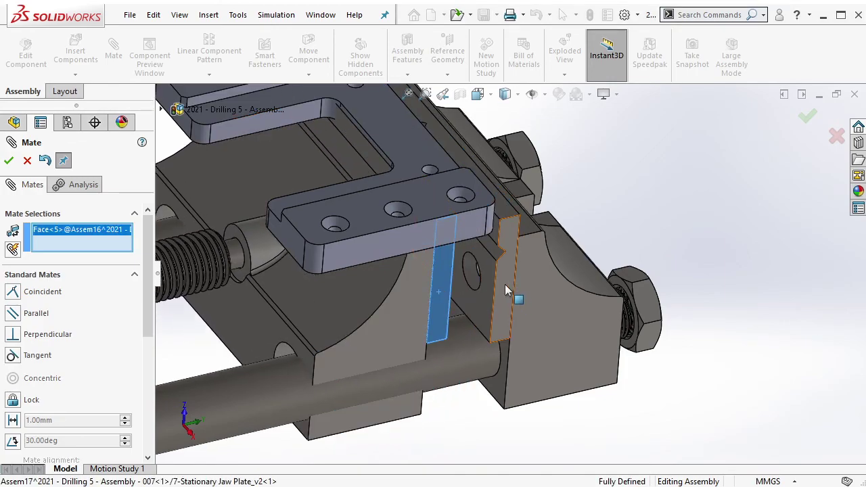
click(505, 284)
click(689, 312)
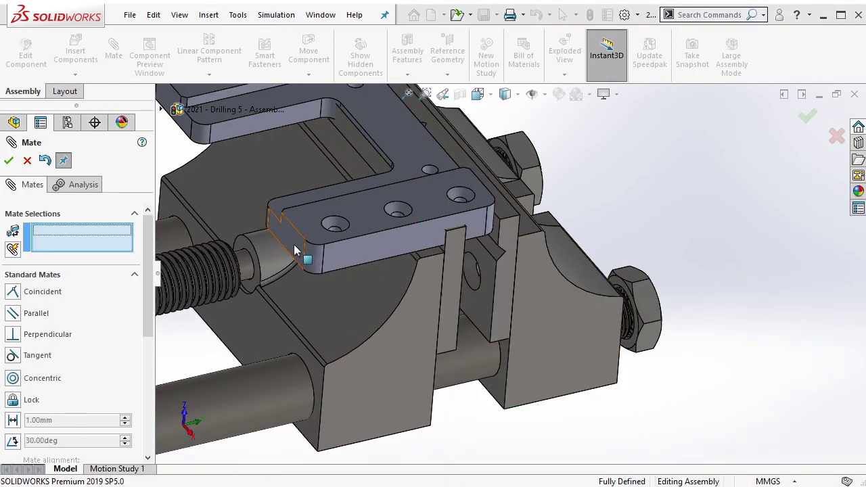
Mate the movable jaw plate and fixture plate faces coincident, then collapse the design tree.
click(300, 251)
middle_drag(300, 251, 468, 273)
click(475, 260)
click(482, 255)
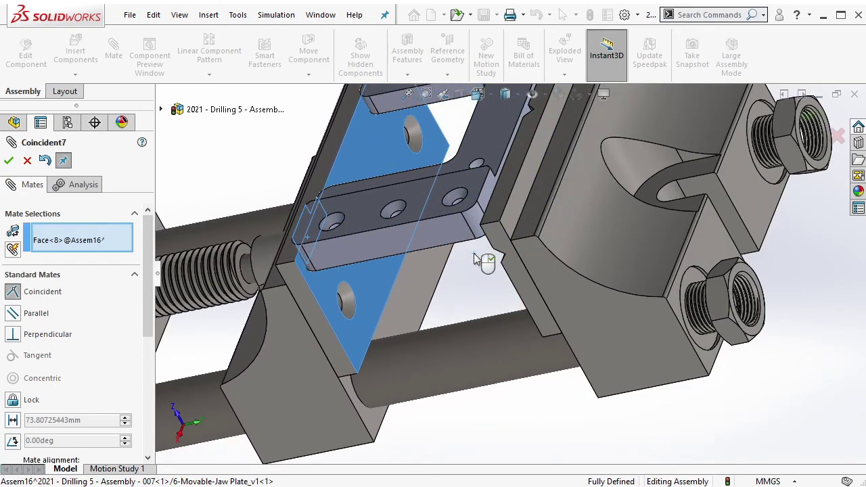
click(624, 238)
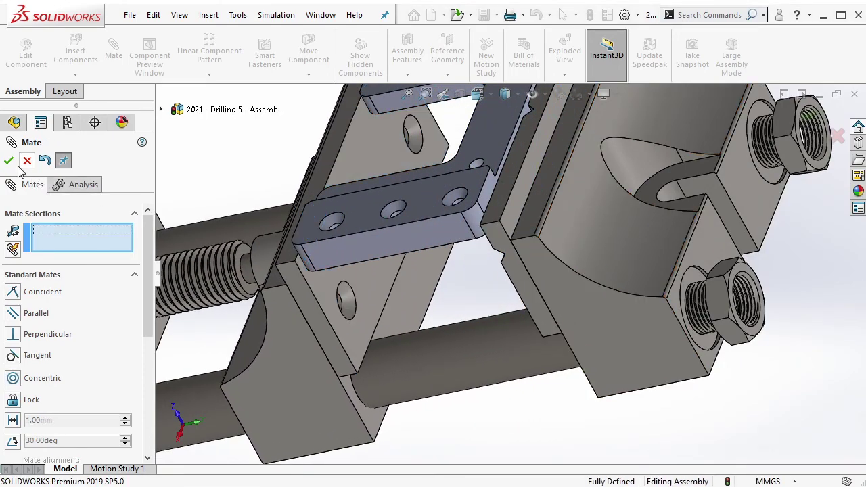
key(Escape)
mouse_move(325, 290)
middle_down()
mouse_move(388, 277)
mouse_move(409, 249)
mouse_move(401, 194)
middle_up()
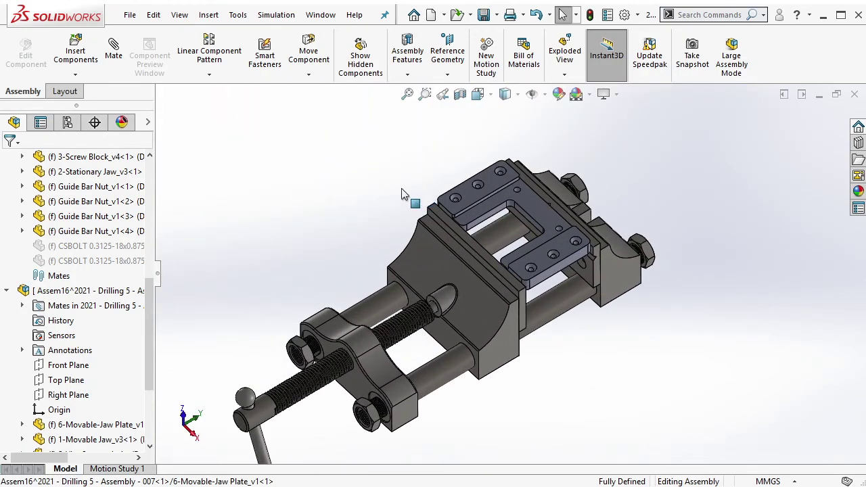
right_click(117, 342)
click(169, 345)
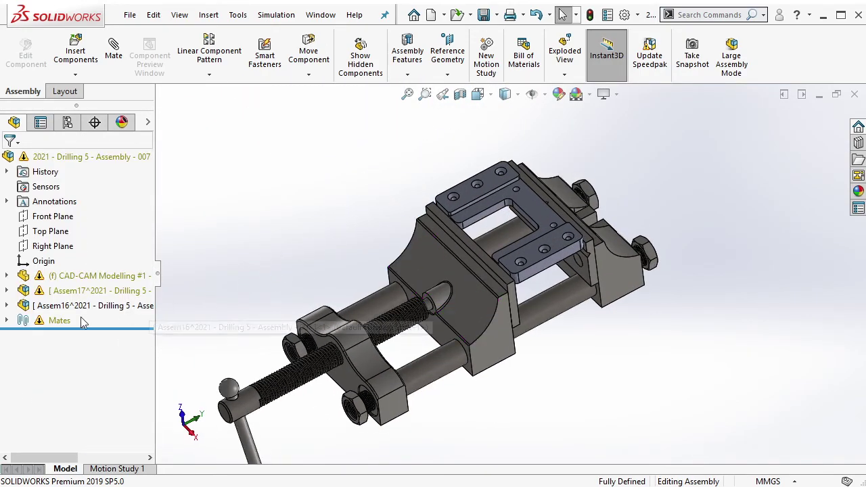
Delete the over-defining Distance4 mate and test moving the jaw.
click(8, 321)
right_click(80, 402)
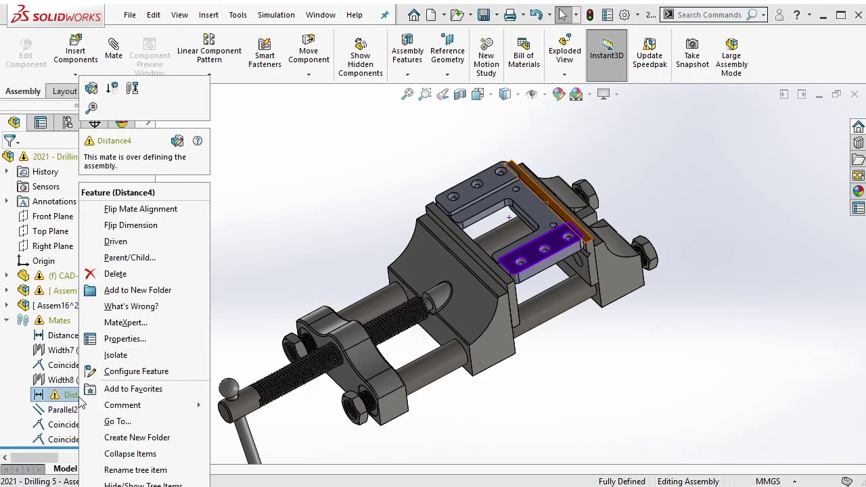
click(115, 274)
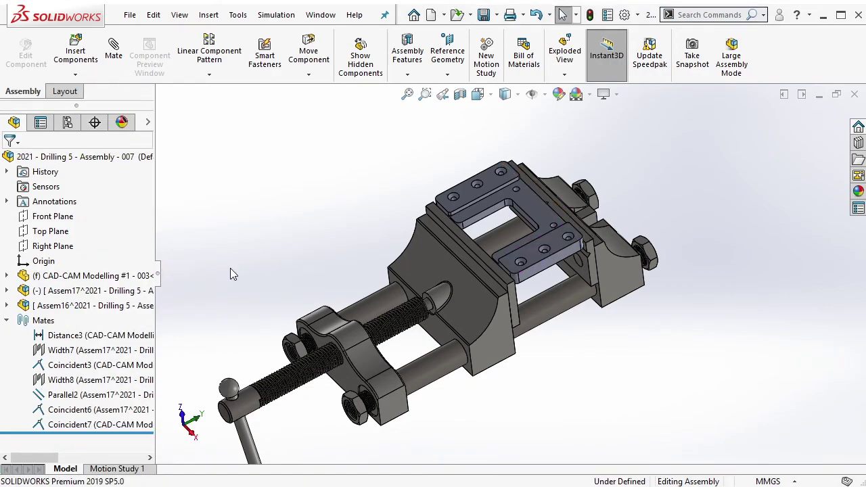
drag(476, 307, 428, 329)
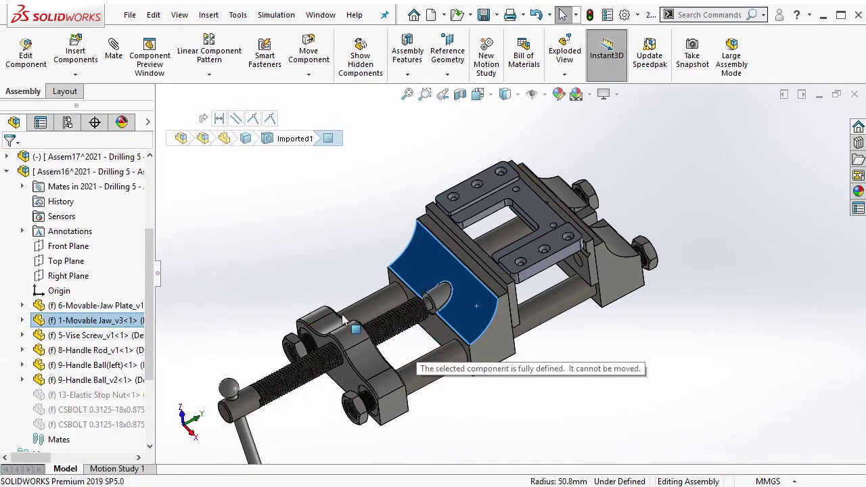
click(88, 156)
scroll(611, 298, down, 2)
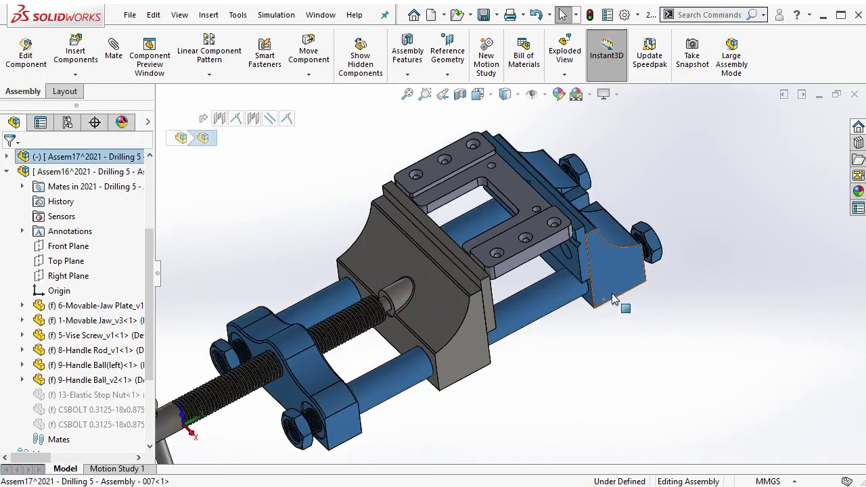
drag(611, 298, 564, 227)
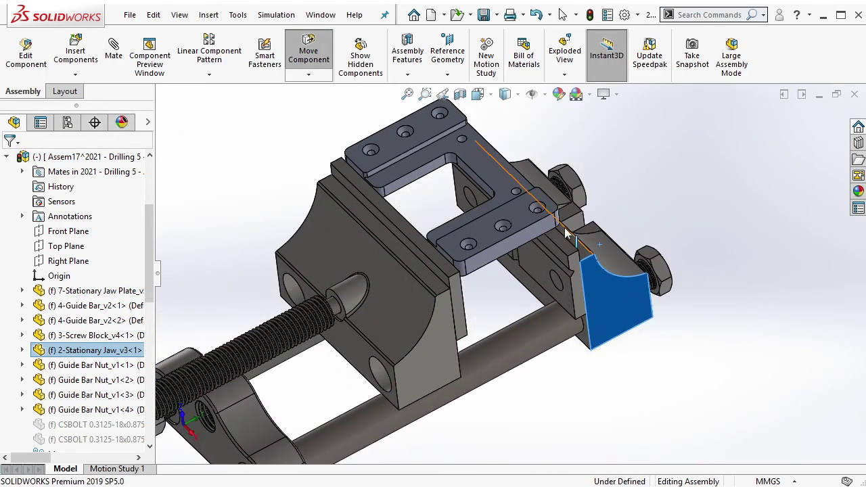
middle_drag(564, 228, 715, 129)
click(715, 130)
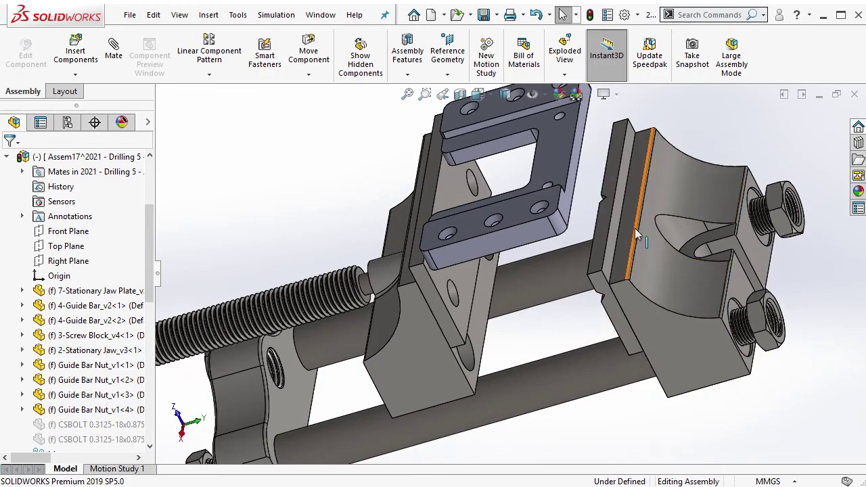
Mate the stationary and movable jaw plate faces coincident, then collapse the tree.
click(595, 266)
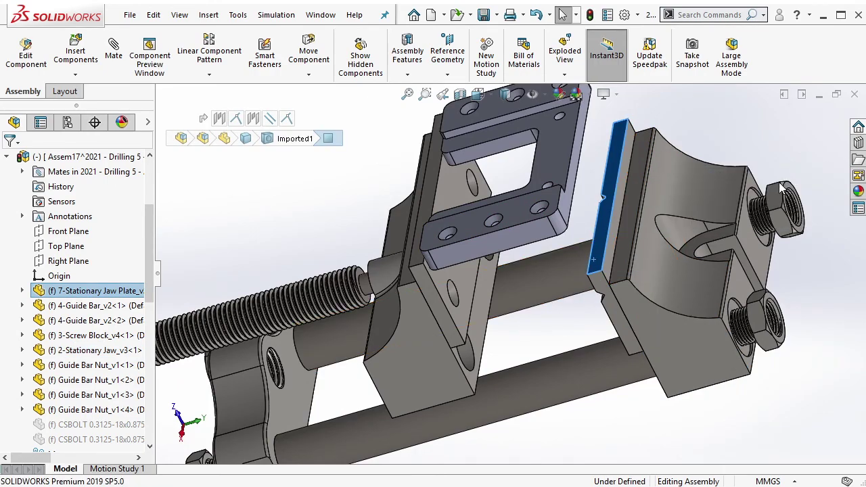
key(m)
click(418, 264)
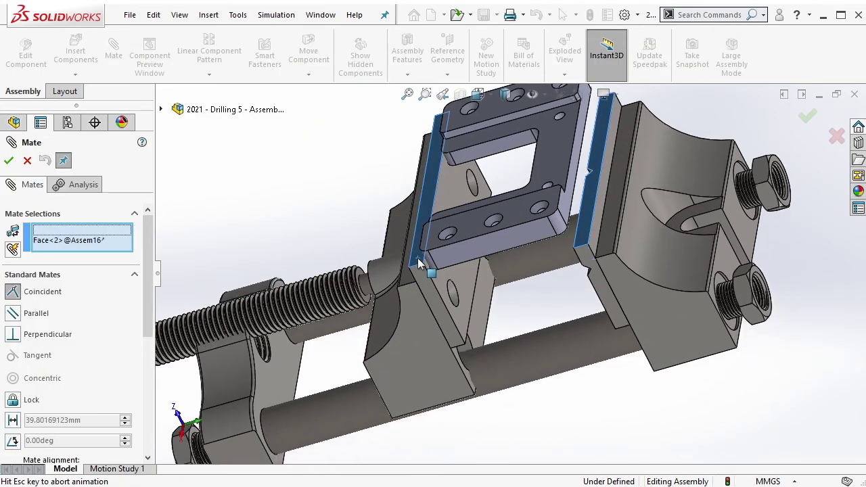
click(402, 242)
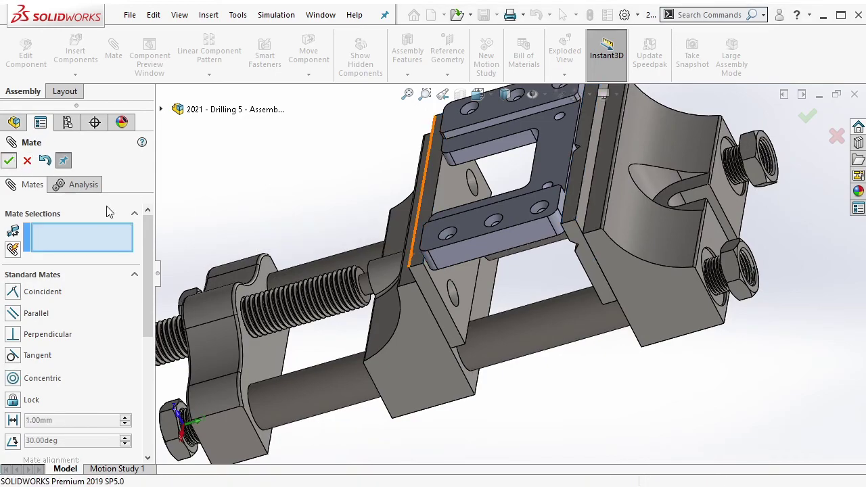
key(Return)
drag(433, 358, 450, 425)
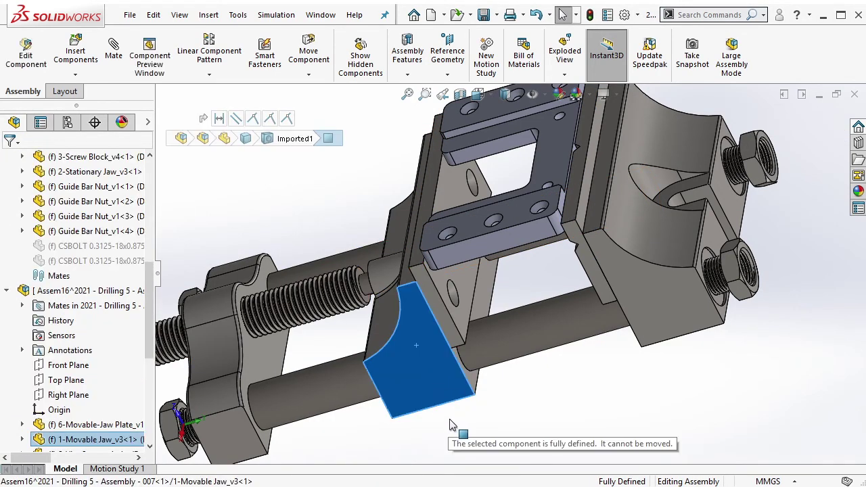
click(292, 217)
right_click(132, 255)
click(143, 265)
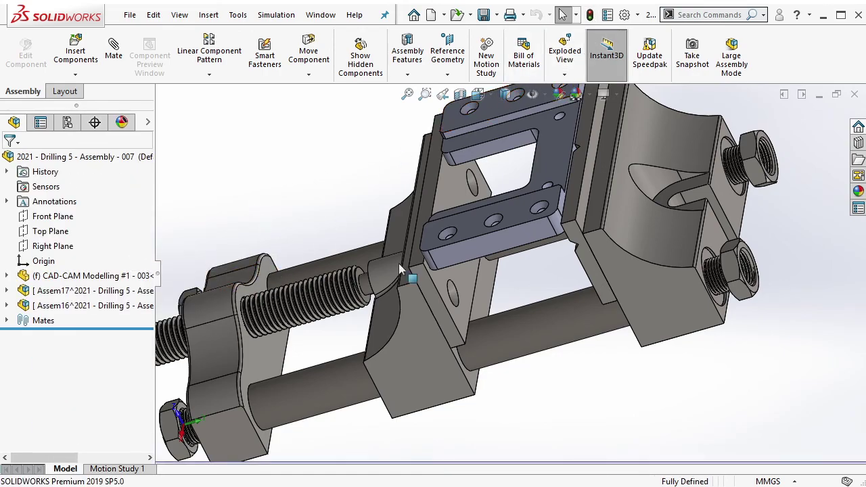
Discard a trial sketch on the plate's left face and open File > Save As.
click(639, 293)
mouse_move(494, 289)
middle_down()
mouse_move(523, 284)
mouse_move(143, 249)
middle_up()
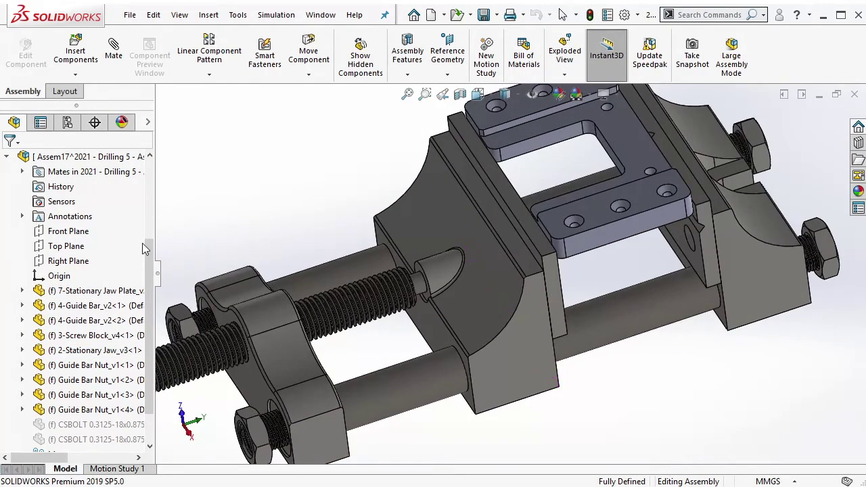
middle_drag(396, 268, 481, 199)
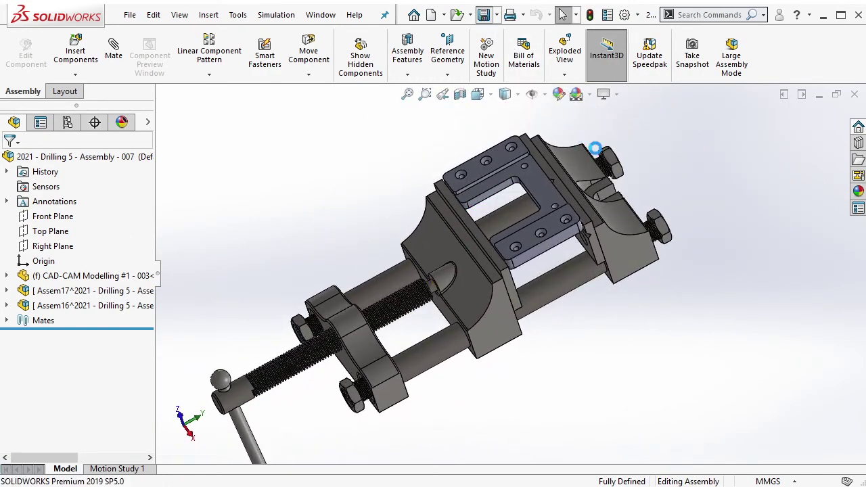
middle_drag(588, 197, 543, 199)
scroll(543, 199, down, 3)
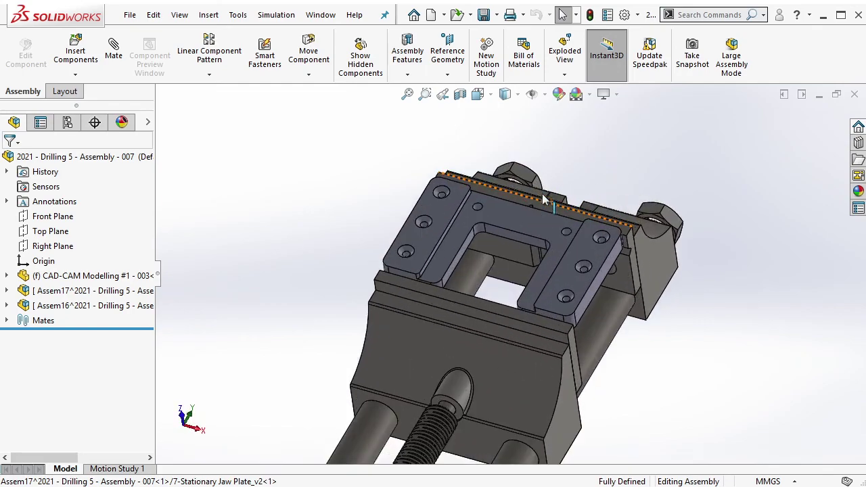
click(447, 226)
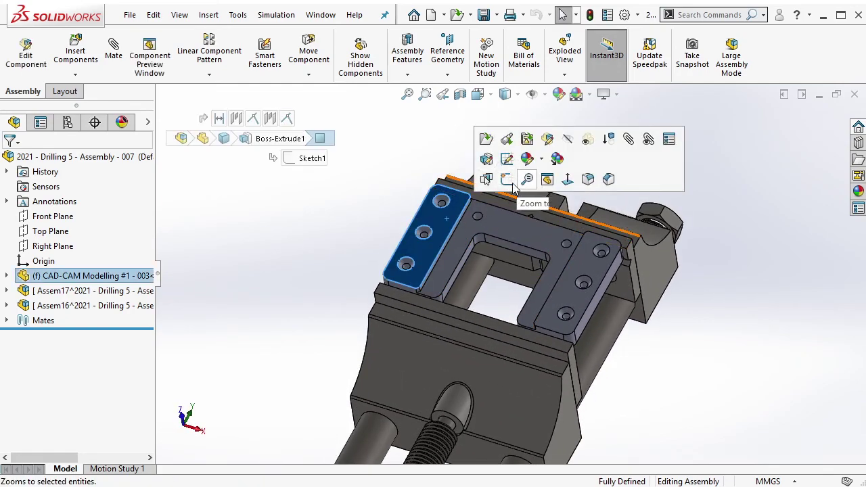
click(503, 193)
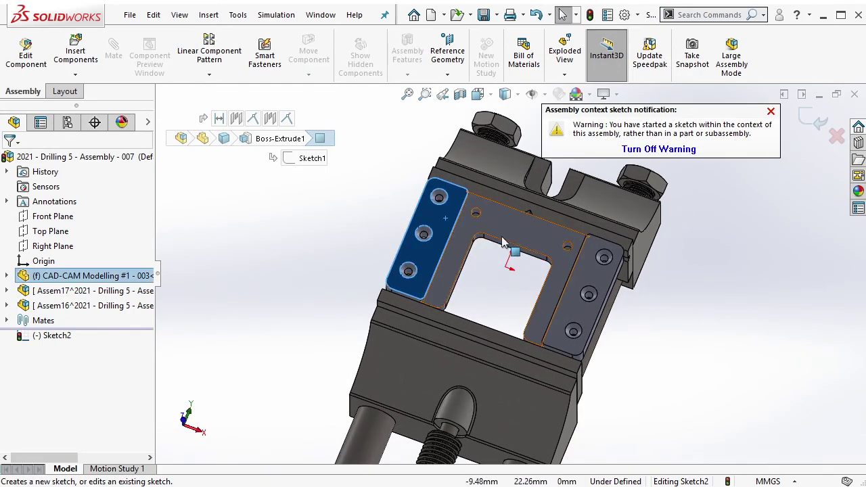
click(837, 137)
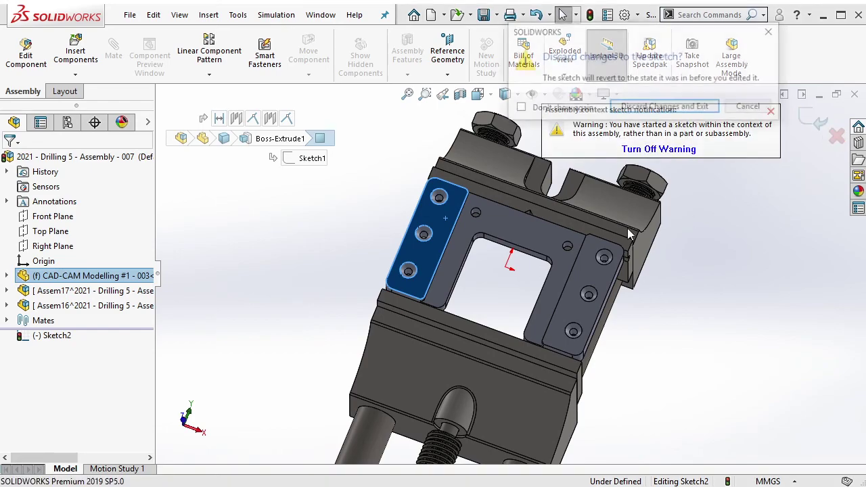
click(667, 106)
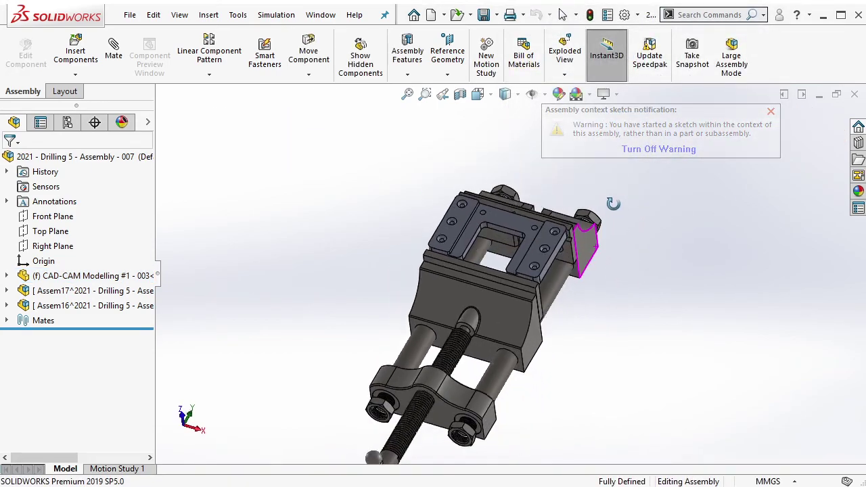
click(134, 18)
click(192, 180)
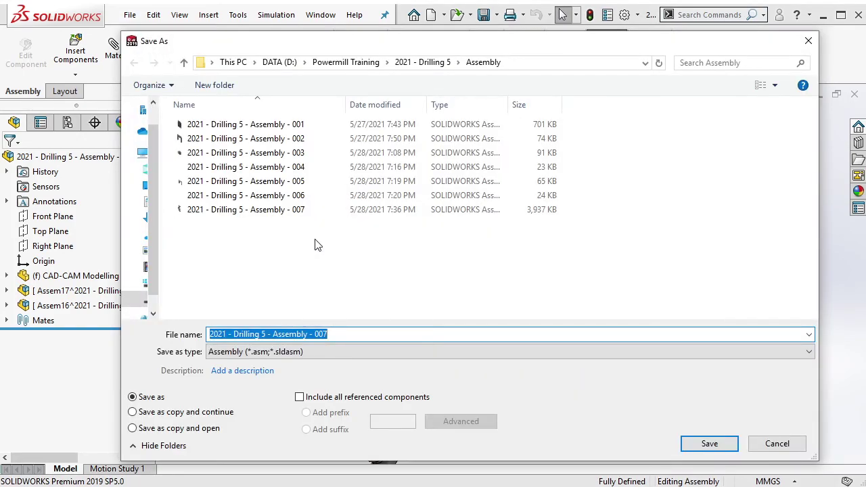
Save the assembly as STEP AP214 '2021 - Drilling 5 - Assembly - 007', not resolving hidden components.
click(356, 353)
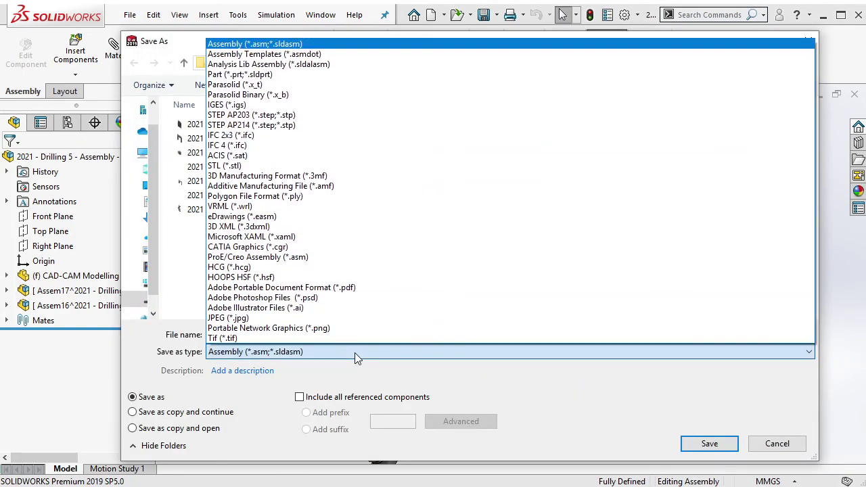
click(350, 130)
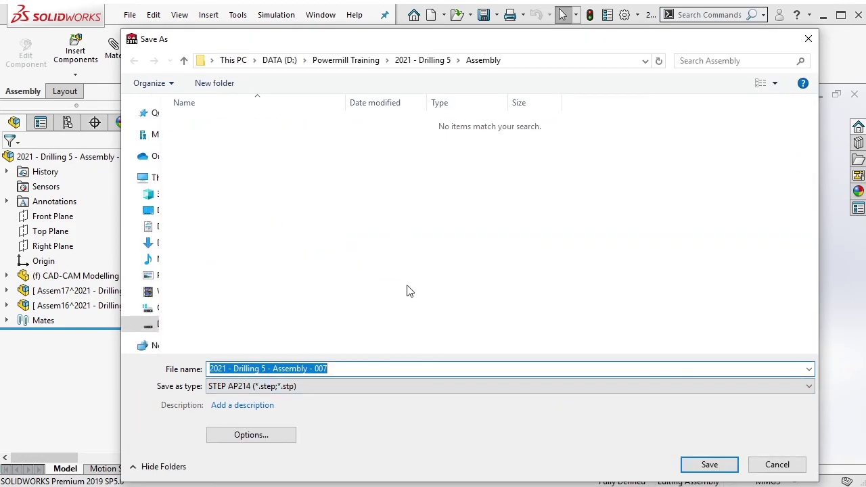
click(709, 465)
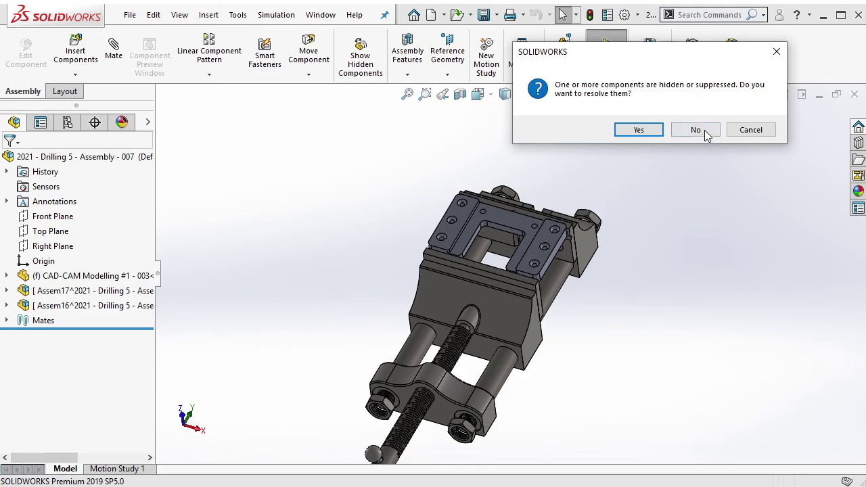
click(697, 130)
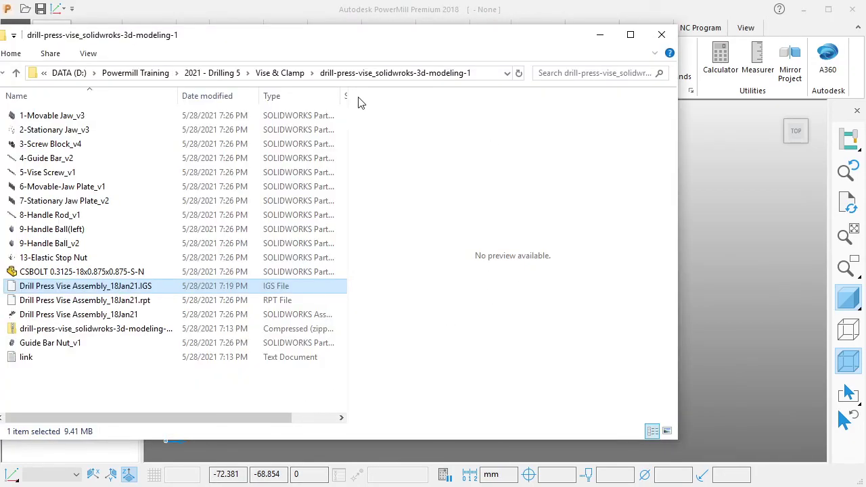
Go to 2021 - Drilling 5 > Assembly, select the exported 007 file, and minimise Explorer.
click(229, 76)
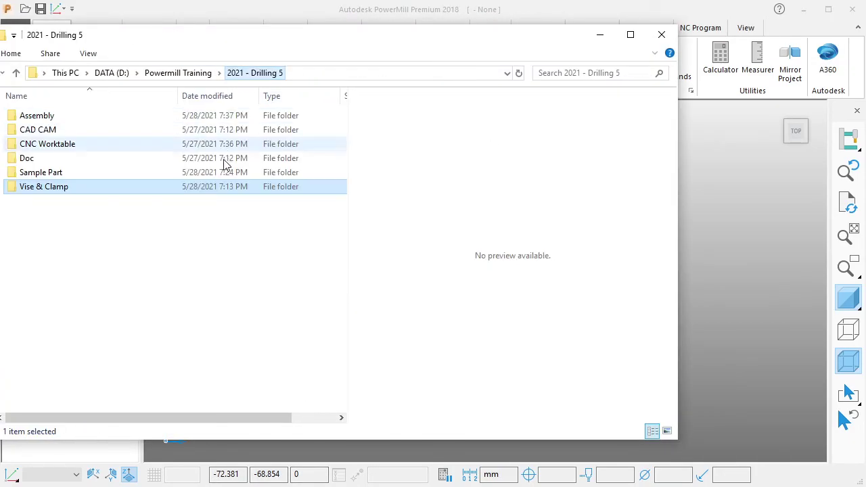
double_click(115, 116)
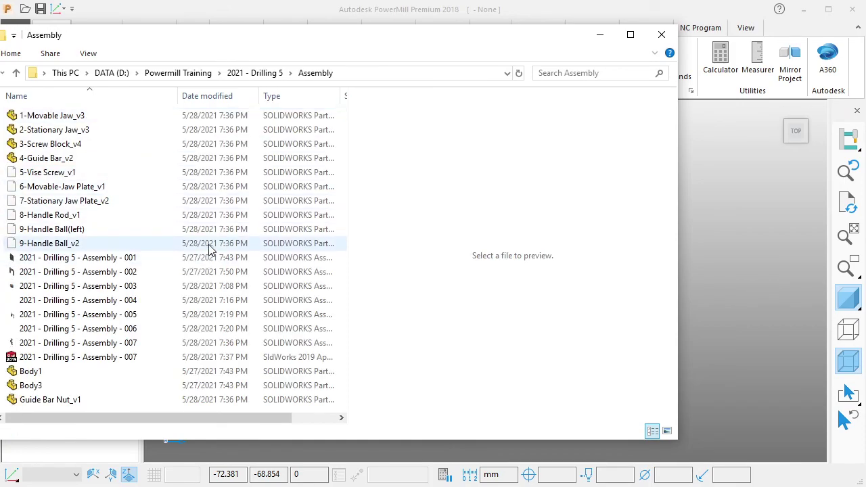
click(130, 359)
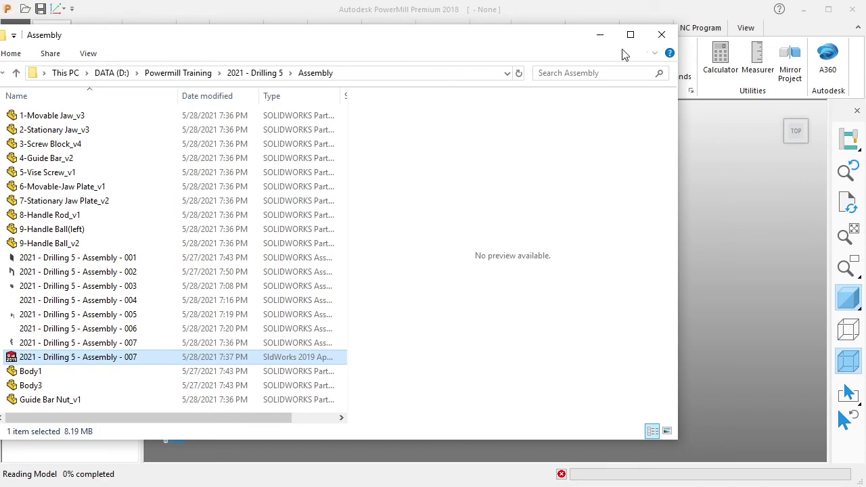
click(598, 36)
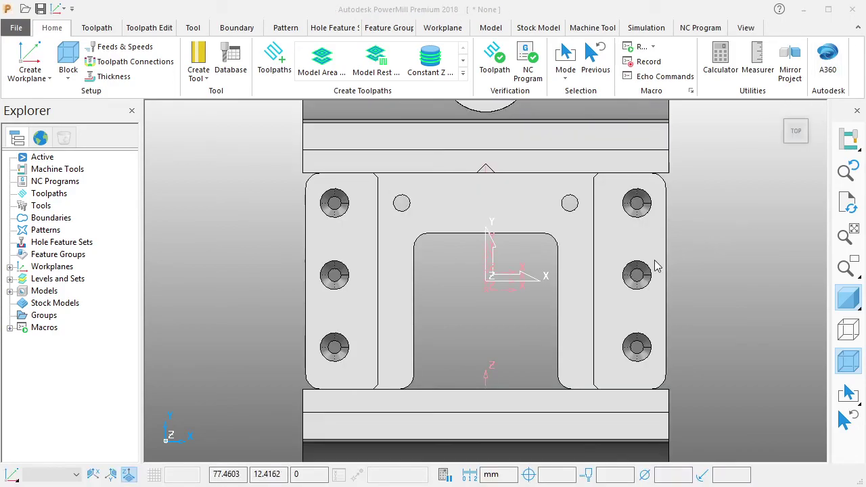
Expand Workplanes and delete all 53 imported workplanes.
scroll(608, 275, down, 2)
scroll(612, 288, down, 1)
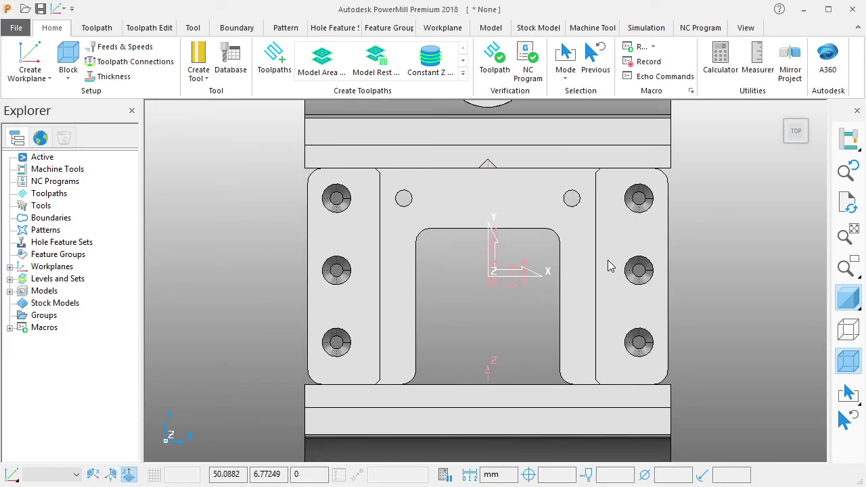
mouse_move(610, 266)
middle_down()
mouse_move(607, 156)
mouse_move(588, 302)
mouse_move(672, 320)
mouse_move(515, 197)
mouse_move(457, 273)
middle_up()
scroll(568, 298, down, 2)
scroll(512, 188, up, 5)
scroll(512, 188, down, 2)
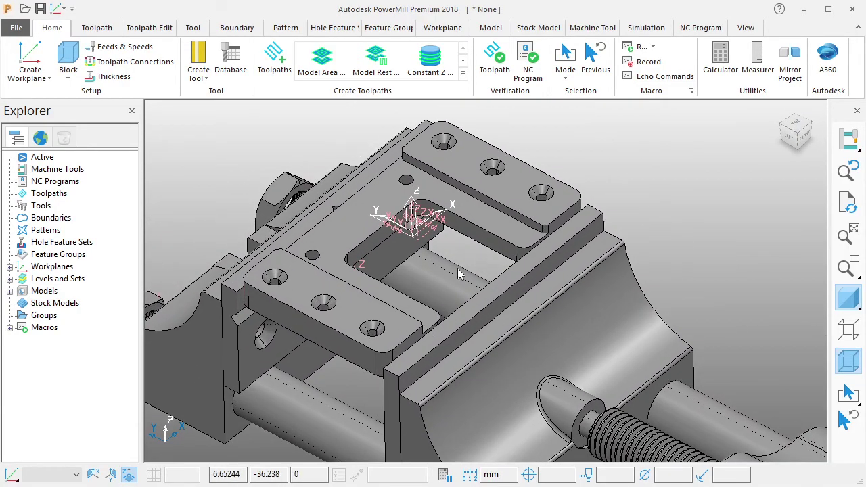
double_click(18, 269)
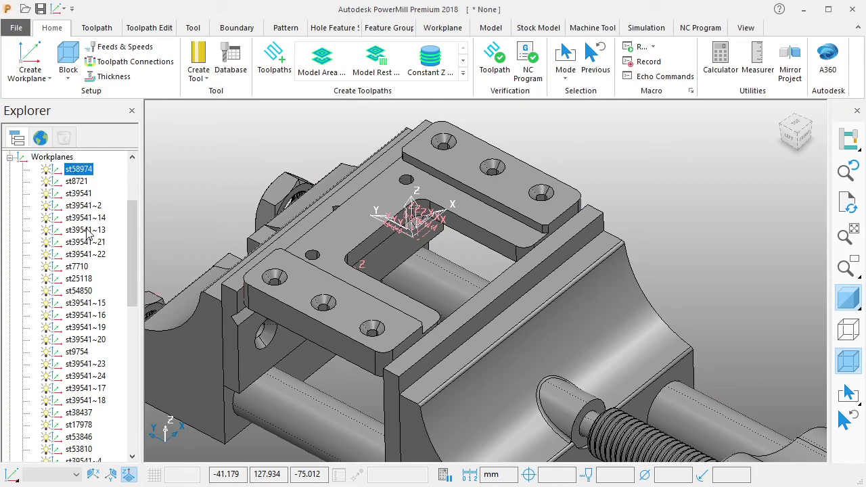
scroll(86, 235, down, 5)
scroll(87, 268, down, 6)
shift+click(71, 437)
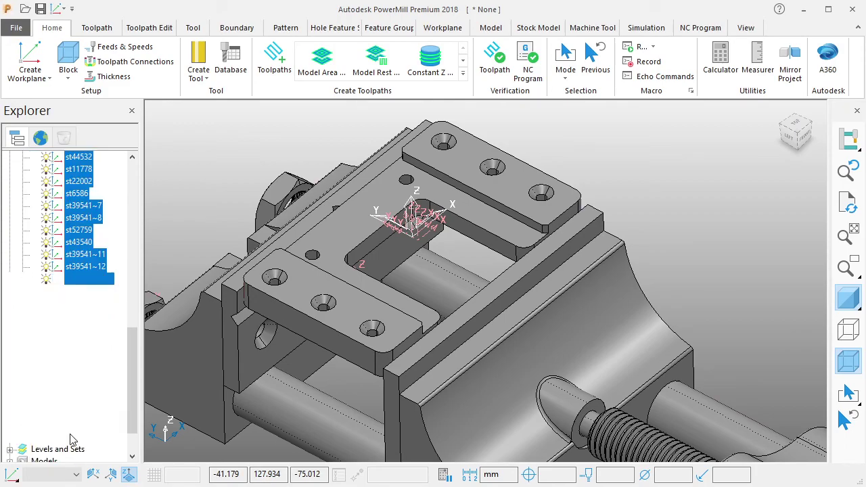
right_click(72, 438)
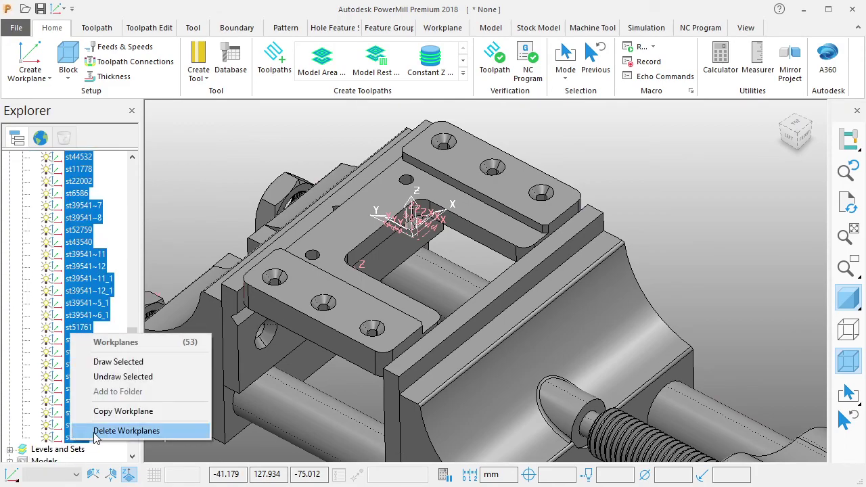
click(95, 433)
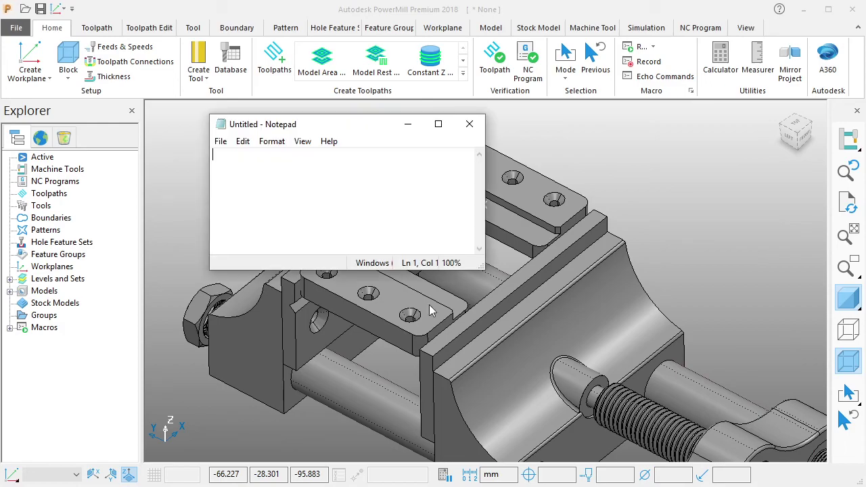
Move the Notepad note off the model, erase its text, and minimise it.
drag(350, 126, 640, 184)
drag(633, 197, 633, 198)
text(<<the datum automatically at the center / zero position, because we already done setup it in Solidworks)
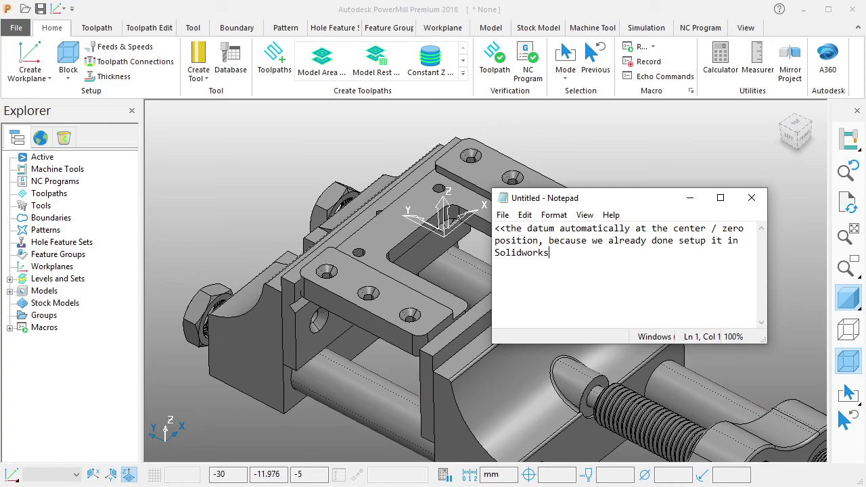
key(ctrl+a)
key(BackSpace)
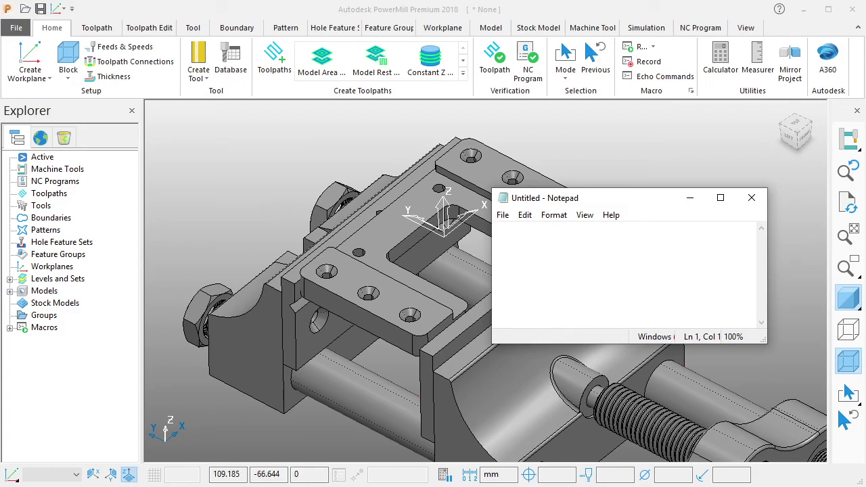
click(690, 198)
middle_drag(689, 199, 424, 213)
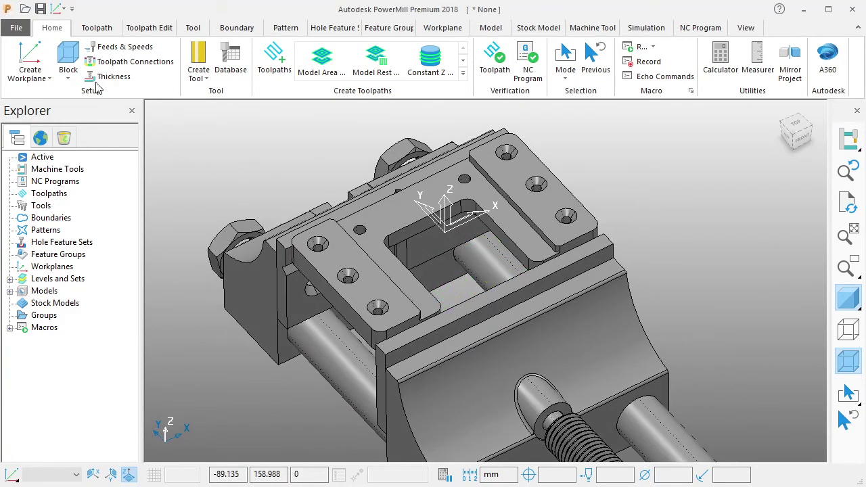
Calculate a box stock block around the whole model, then switch to SOLIDWORKS.
click(68, 58)
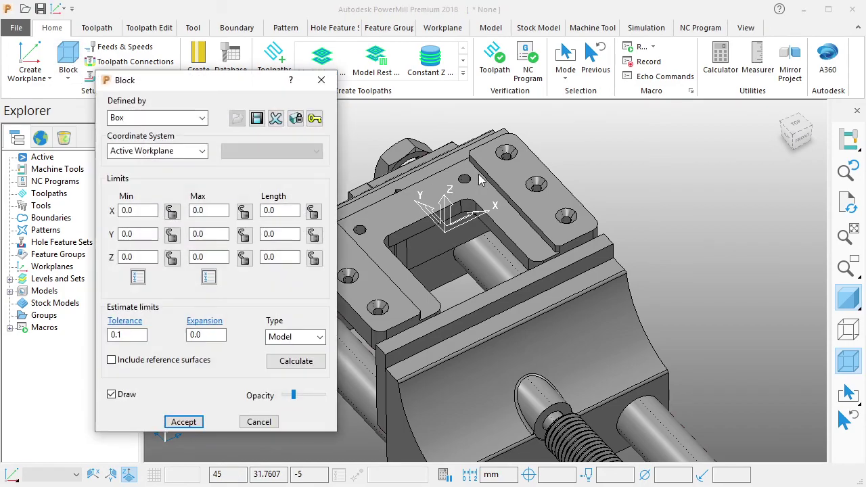
click(314, 361)
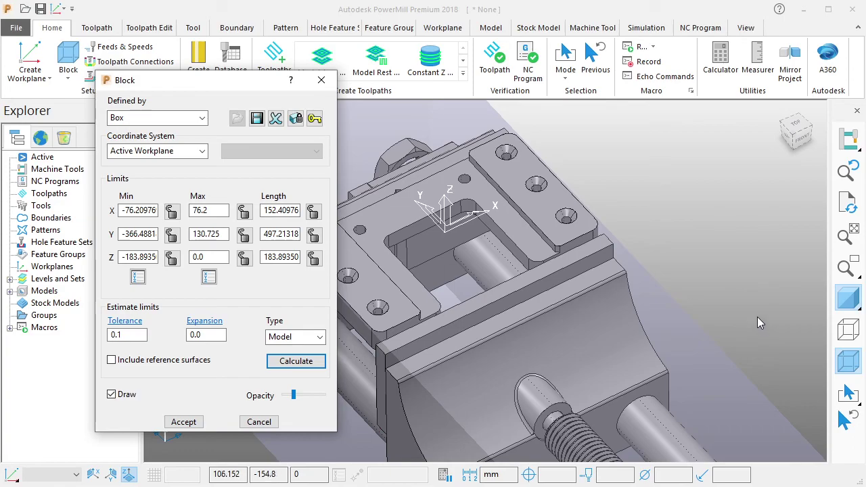
mouse_move(863, 472)
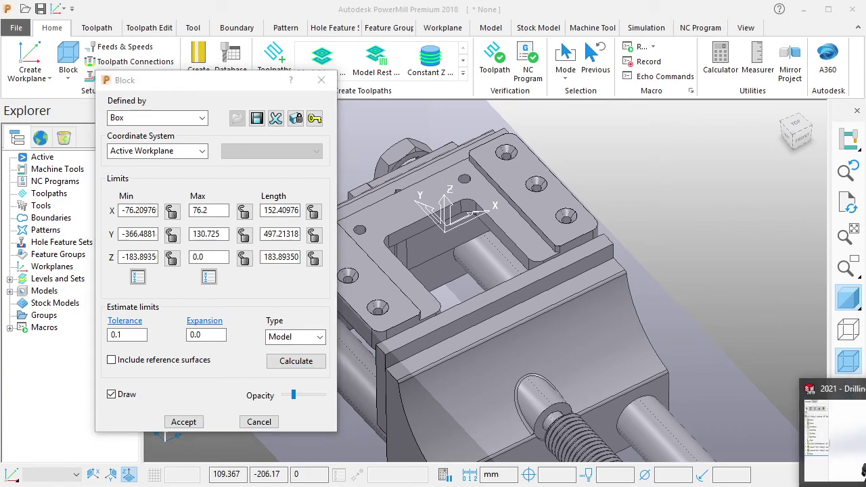
click(833, 426)
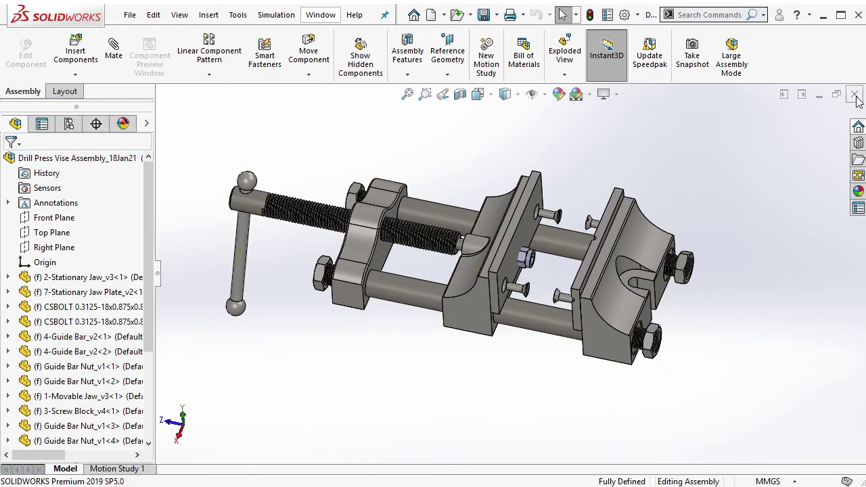
Close the Drill Press Vise assembly, saving all modified part files.
click(853, 94)
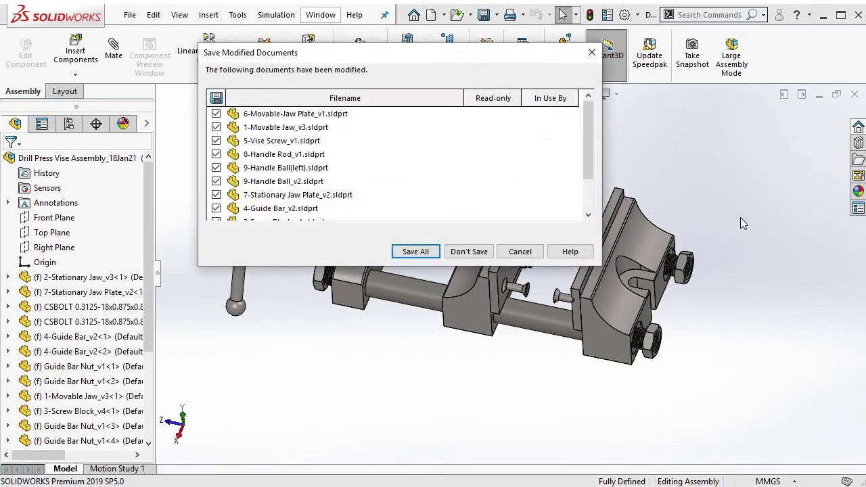
click(419, 252)
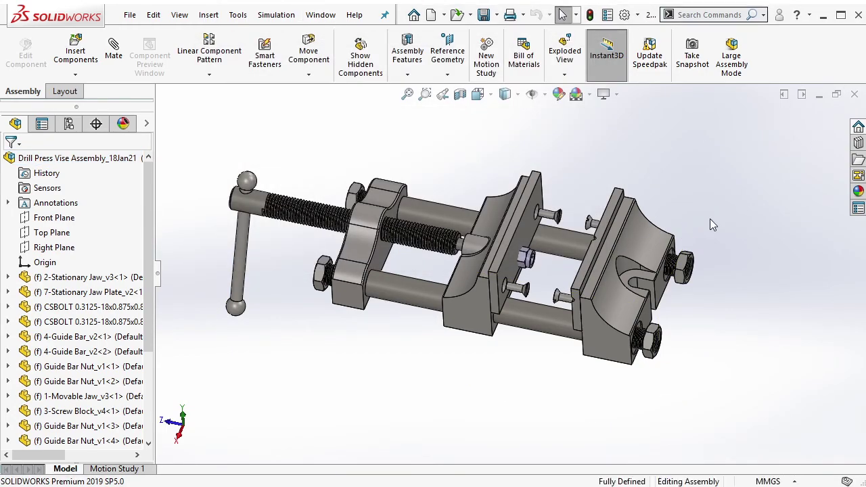
scroll(528, 249, down, 5)
scroll(512, 221, up, 1)
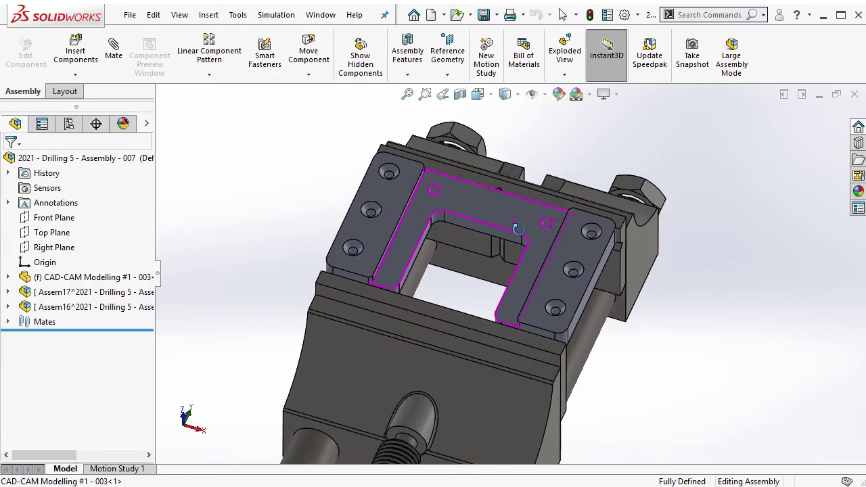
Measure the fixture plate's two end faces as 150 mm apart.
key(m)
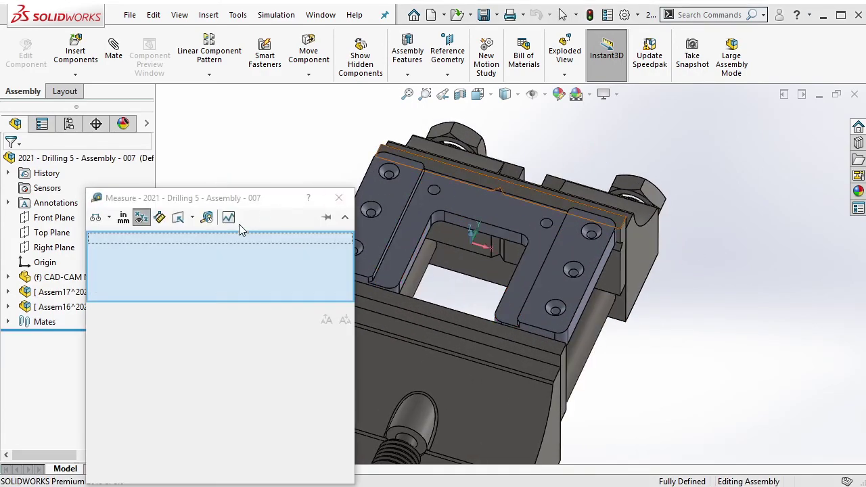
drag(294, 196, 158, 188)
mouse_move(604, 271)
middle_down()
mouse_move(595, 257)
mouse_move(419, 250)
middle_up()
click(595, 257)
click(405, 240)
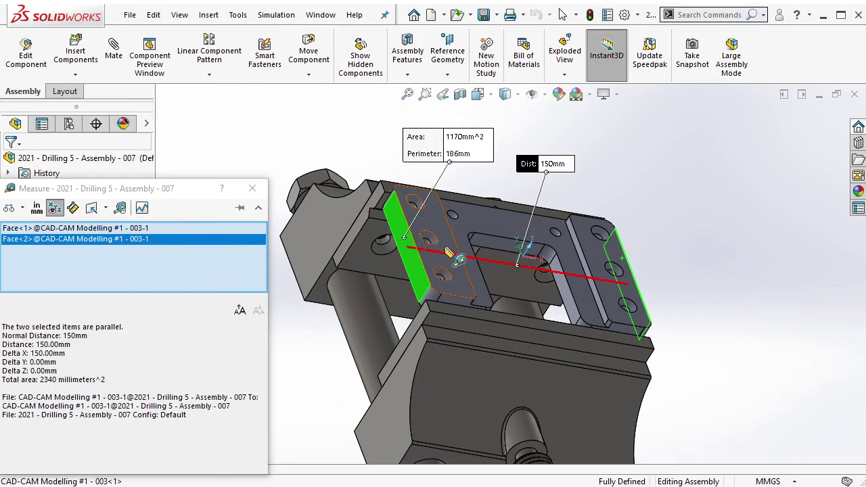
drag(217, 197, 257, 168)
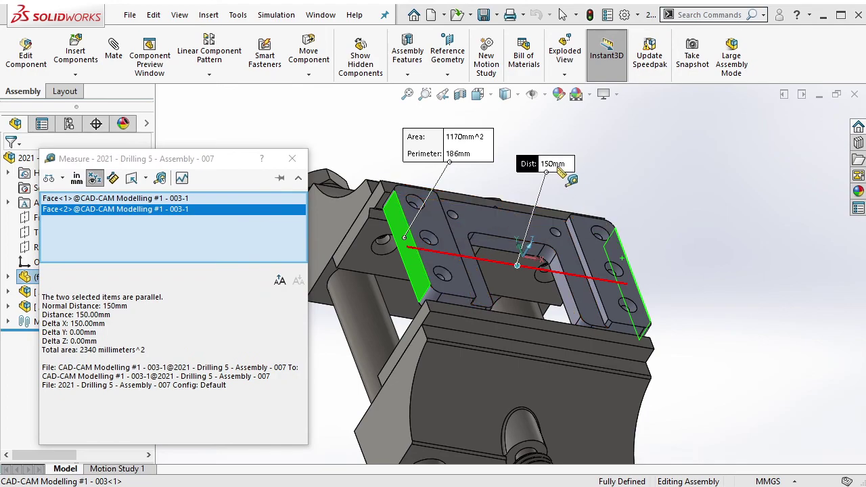
Set the block's X Length to 150, X Max to 75 and X Min to -75.
key(Escape)
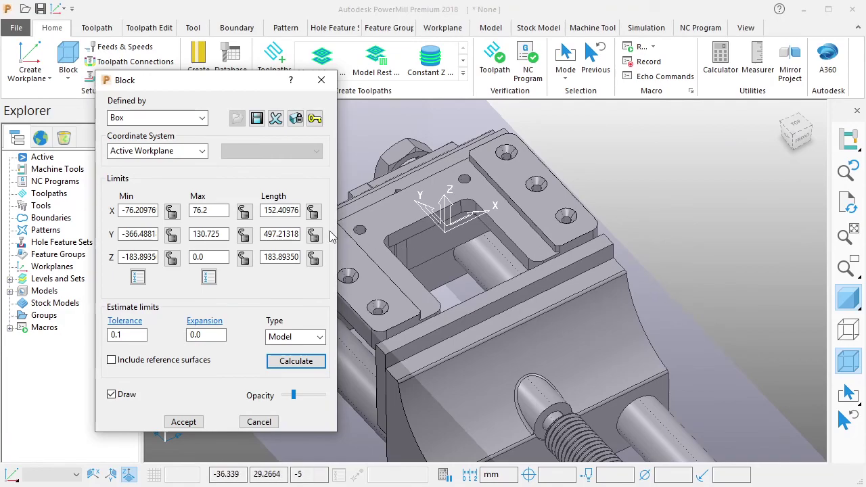
double_click(292, 211)
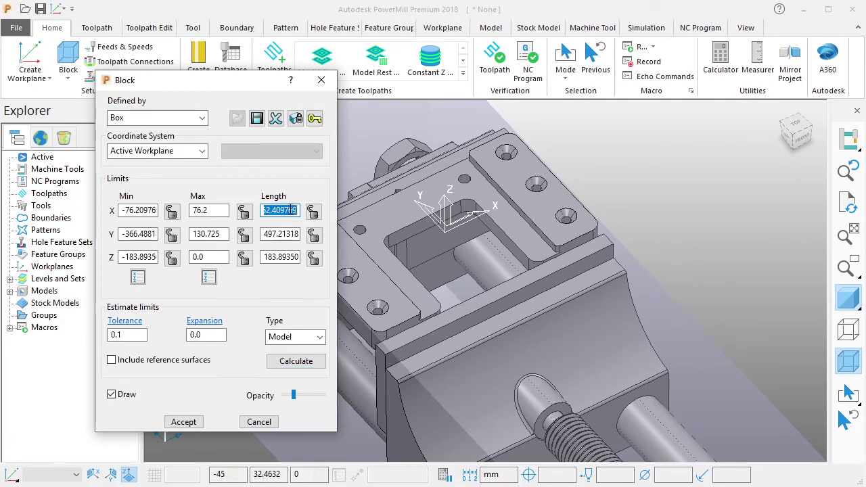
text(150)
click(228, 211)
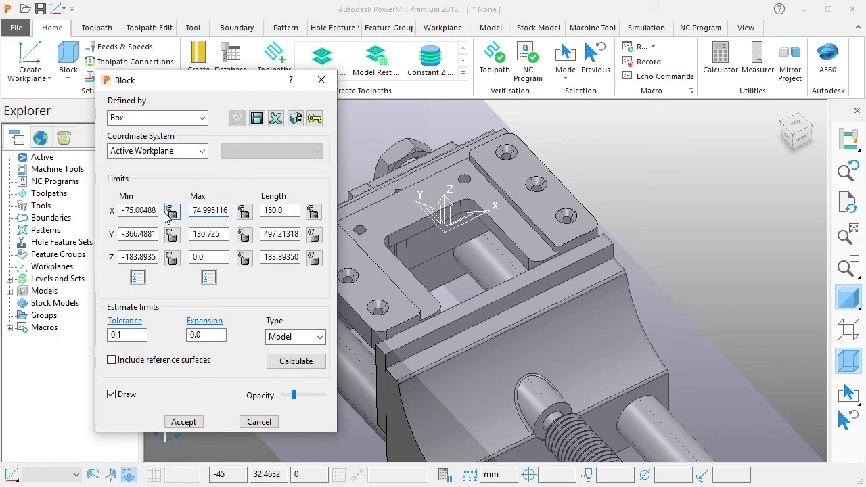
double_click(213, 212)
text(7)
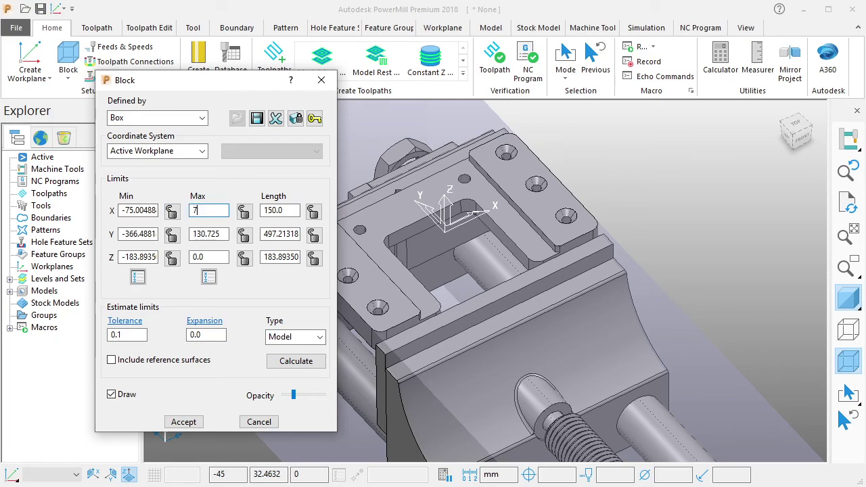
text(5)
double_click(139, 211)
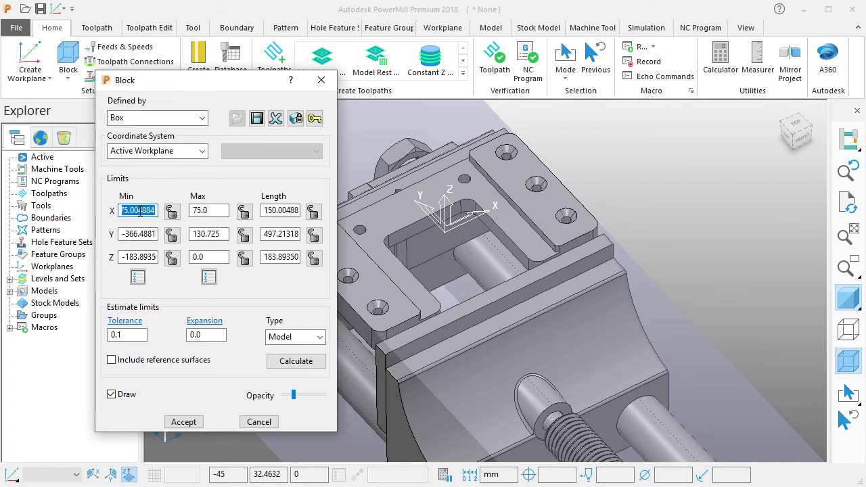
text(-75)
key(Tab)
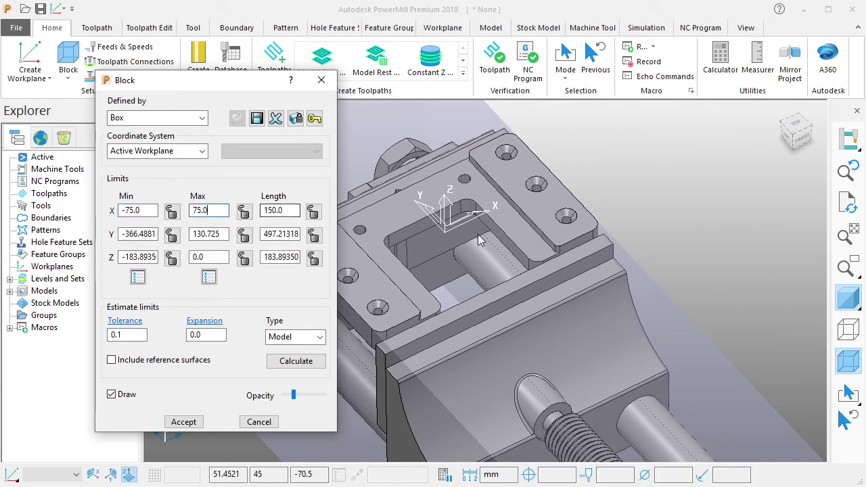
scroll(462, 247, down, 2)
scroll(462, 247, down, 1)
shift+middle_drag(461, 247, 495, 234)
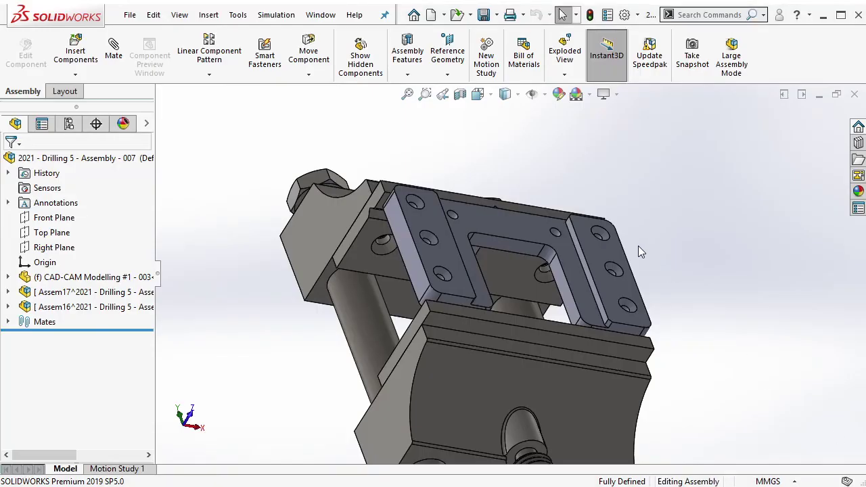
Measure the bracket leg's opposite faces, finding them 90 mm apart along Y.
key(m)
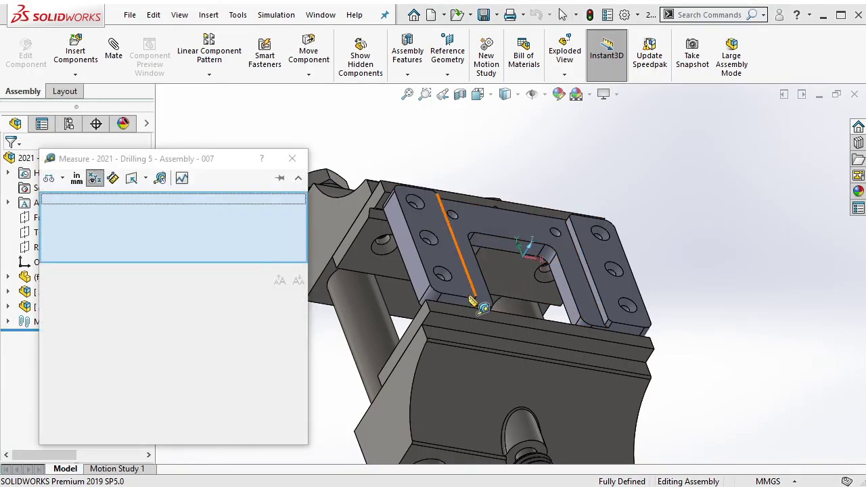
click(460, 306)
middle_drag(459, 306, 418, 197)
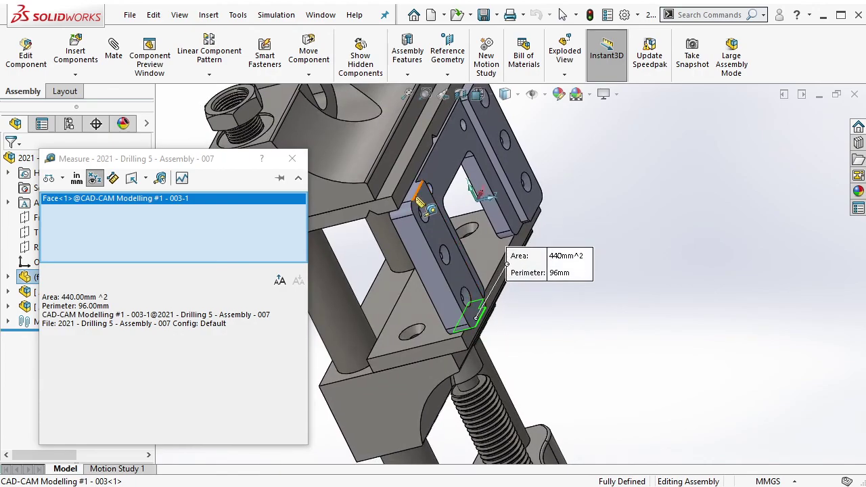
click(418, 198)
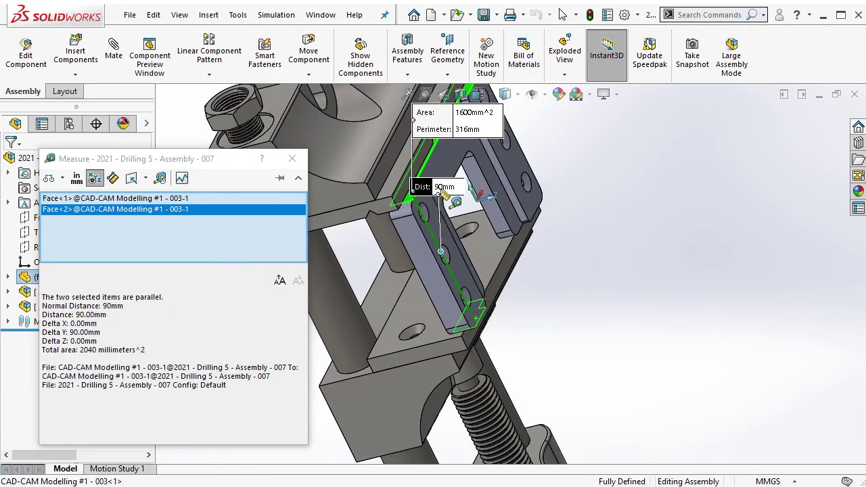
Close the measurement results and rotate the assembly to view the jaw plate.
click(291, 158)
scroll(474, 270, up, 3)
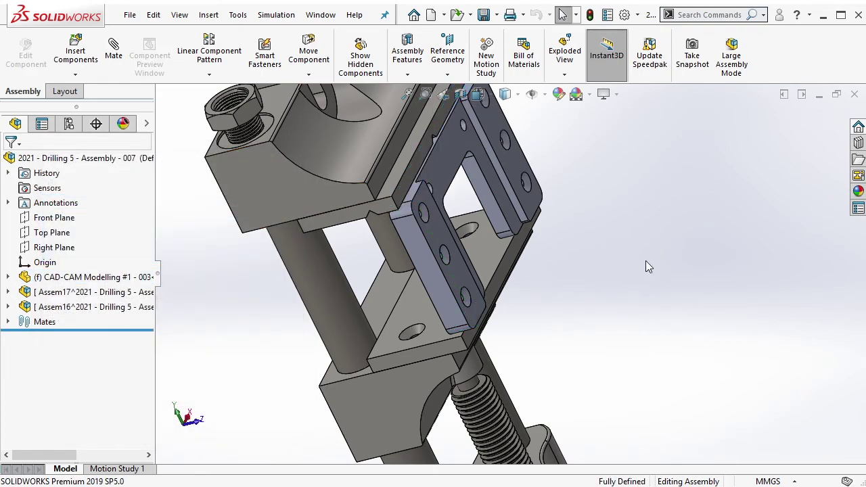
mouse_move(474, 270)
middle_down()
mouse_move(504, 300)
mouse_move(541, 413)
middle_up()
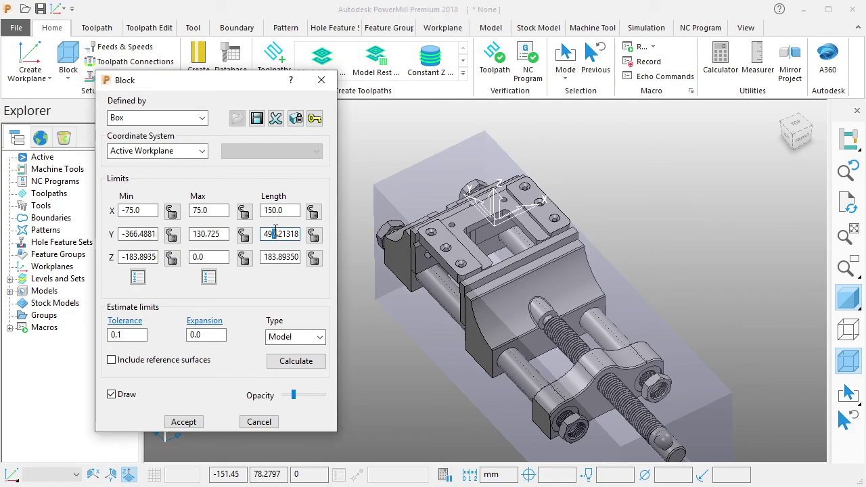
Set the block's Y Length to 90, with Y Max 45 and Y Min -45.
double_click(275, 233)
text(90)
click(223, 234)
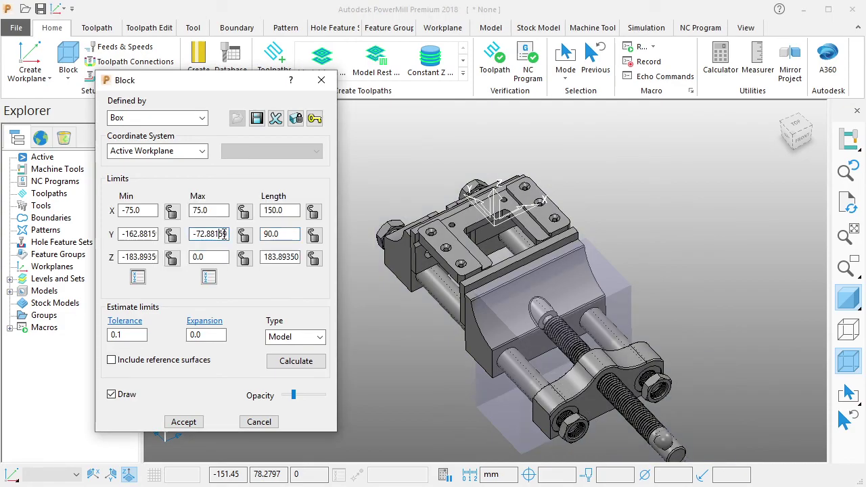
double_click(224, 234)
text(45)
double_click(139, 233)
text(-)
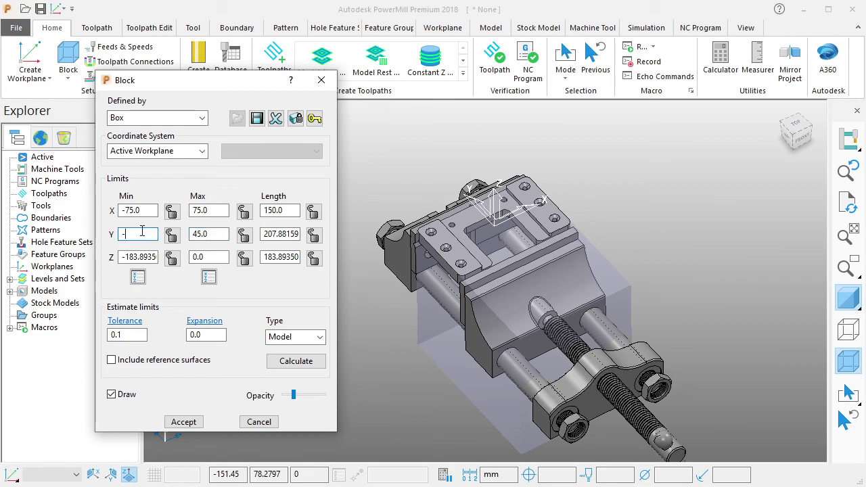
double_click(218, 210)
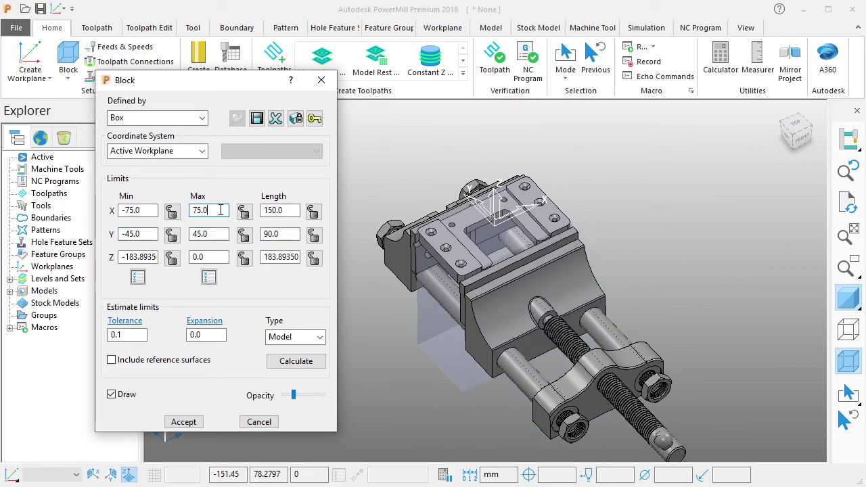
Set the block's Z Min to -15 so it runs from -15 to 0.
mouse_move(514, 284)
middle_down()
mouse_move(568, 223)
mouse_move(505, 294)
middle_up()
scroll(590, 203, up, 5)
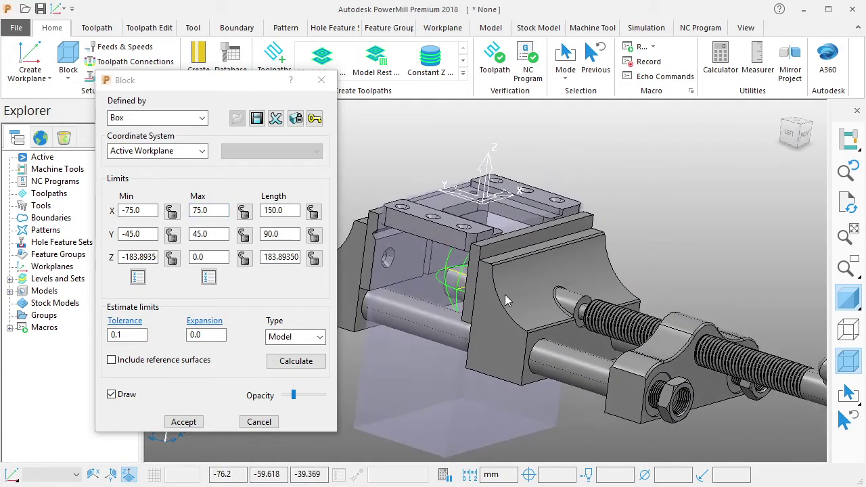
double_click(150, 260)
text(-15)
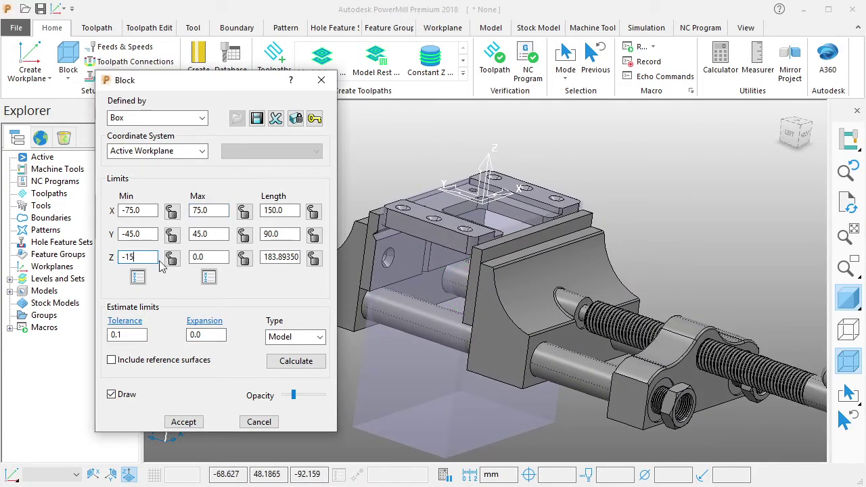
click(211, 257)
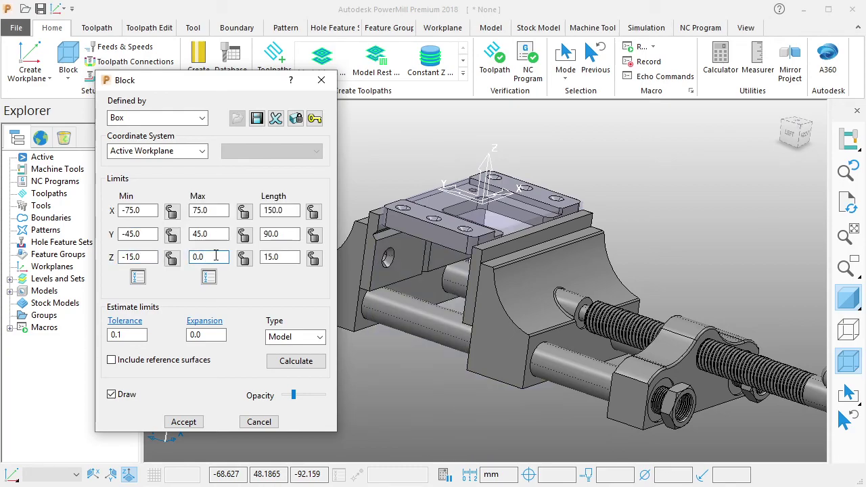
Lock all block limits, accept the stock block, and inspect it around the jaw plate.
middle_drag(531, 280, 482, 296)
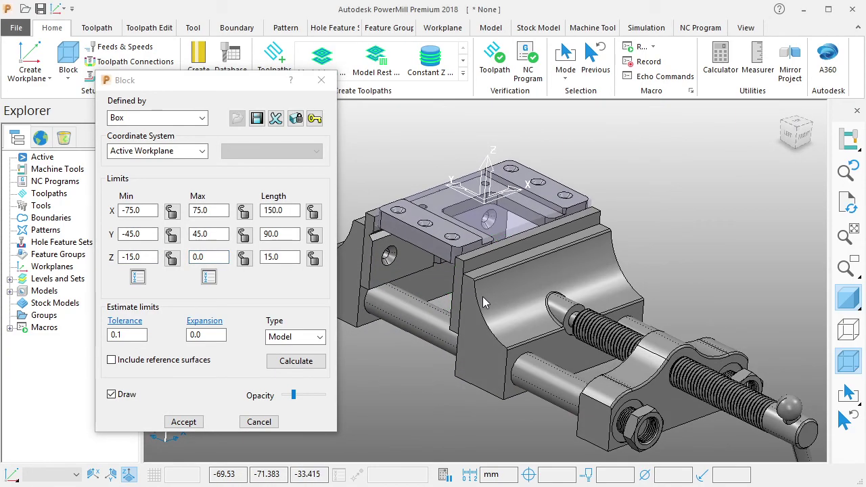
click(295, 118)
click(183, 421)
mouse_move(514, 297)
middle_down()
mouse_move(616, 302)
mouse_move(515, 176)
middle_up()
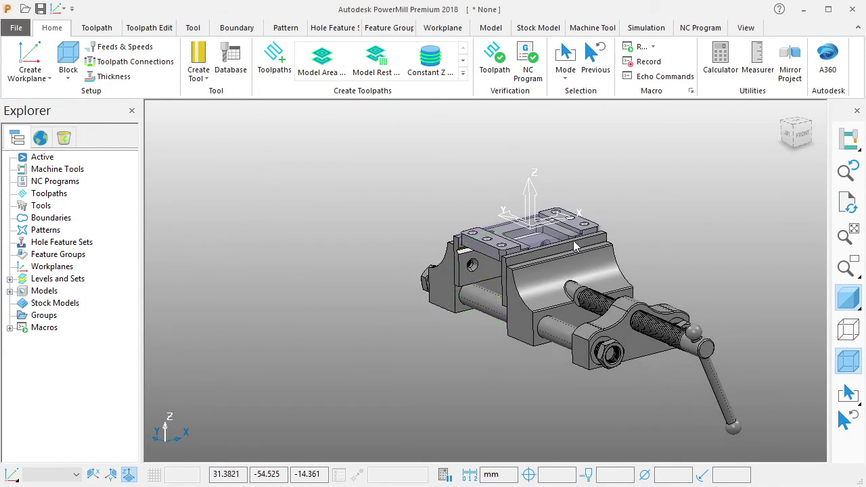
scroll(534, 217, up, 3)
scroll(550, 246, up, 5)
middle_drag(550, 246, 382, 180)
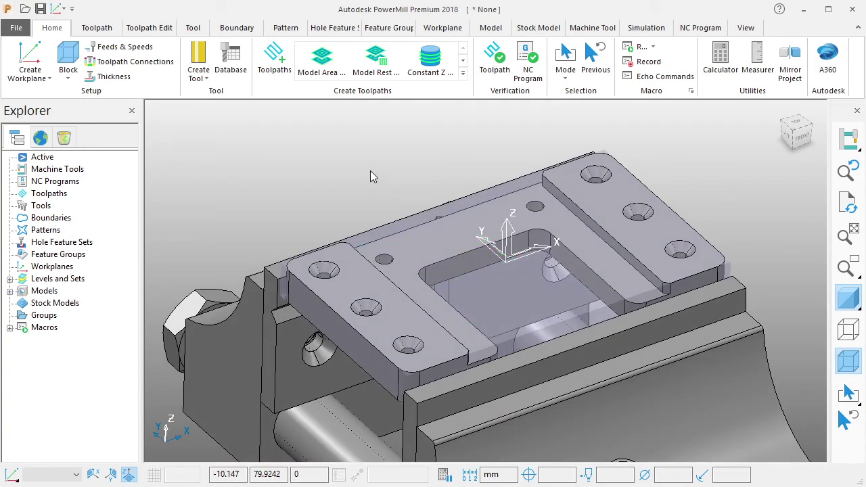
middle_drag(284, 261, 485, 300)
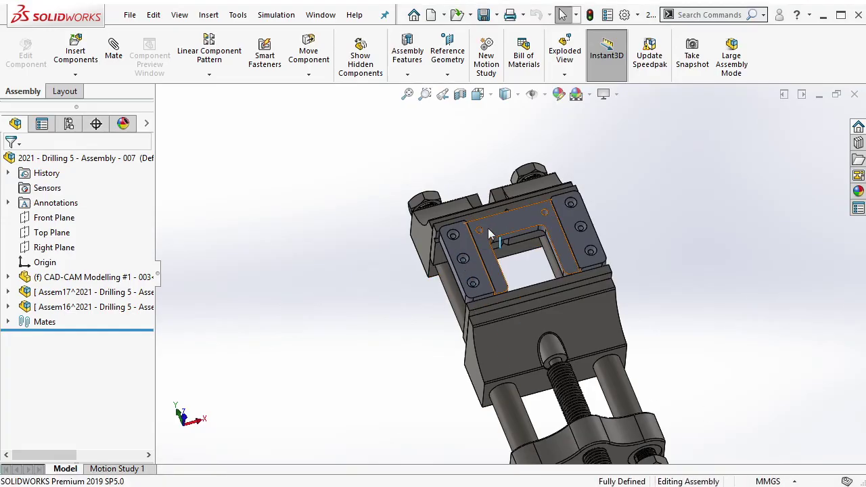
Measure a jaw plate hole, reading a 7.00 mm diameter, then close the results.
scroll(484, 234, down, 3)
scroll(503, 275, down, 4)
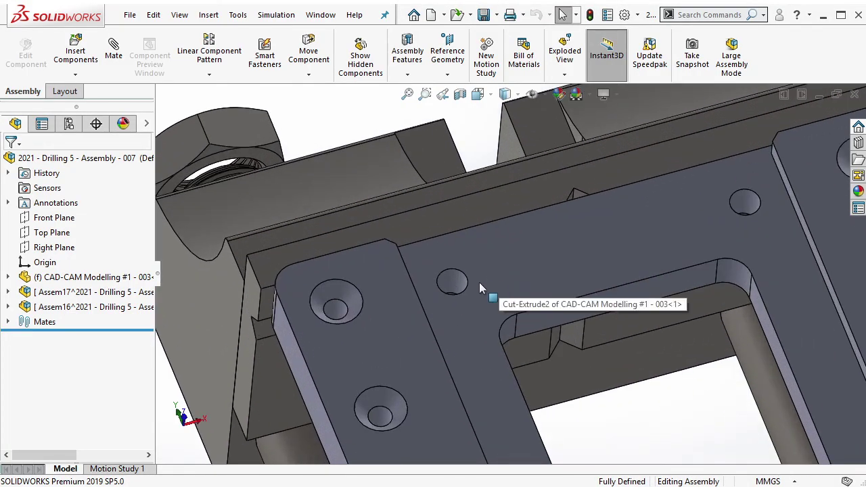
click(451, 284)
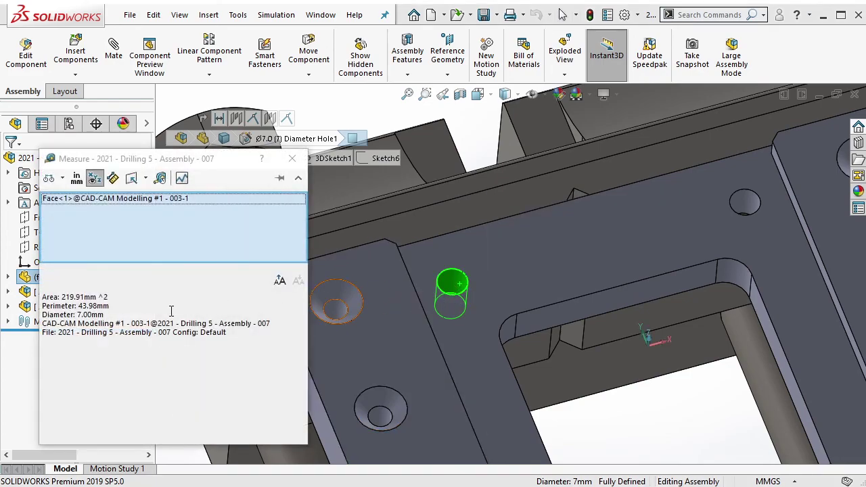
mouse_move(90, 314)
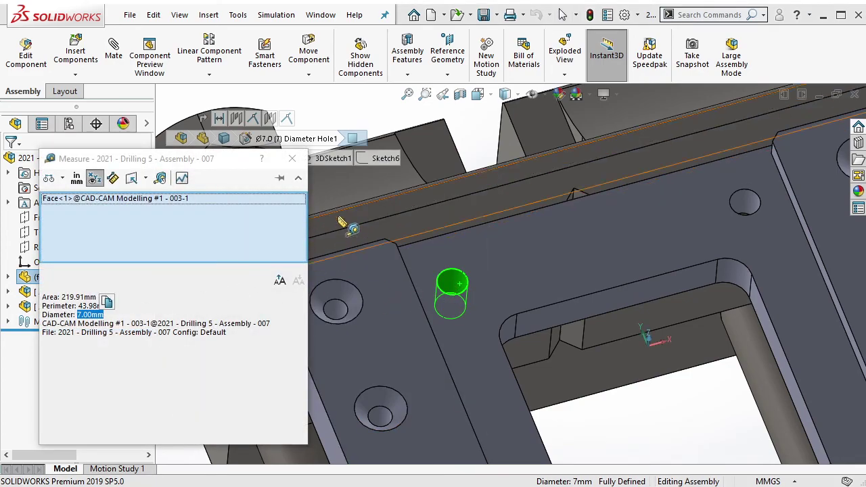
click(292, 159)
scroll(470, 318, up, 2)
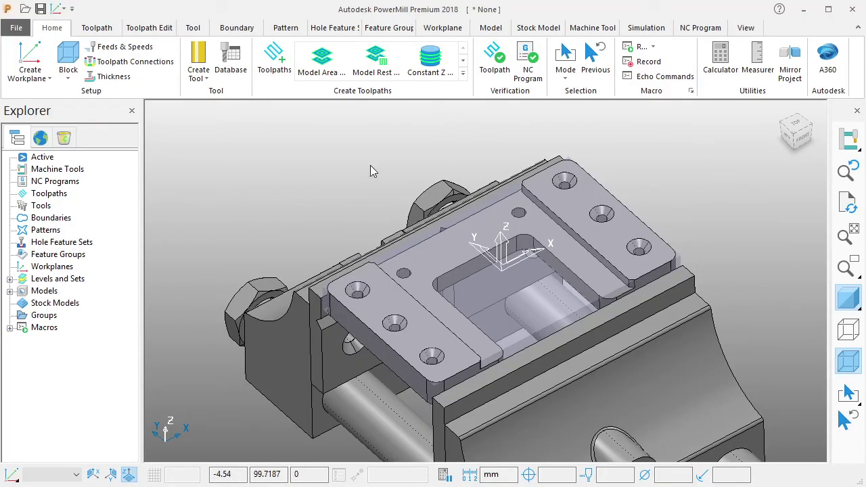
Create a drill tool with 7 mm diameter and 45 mm full length, named DRILL 7.
click(205, 79)
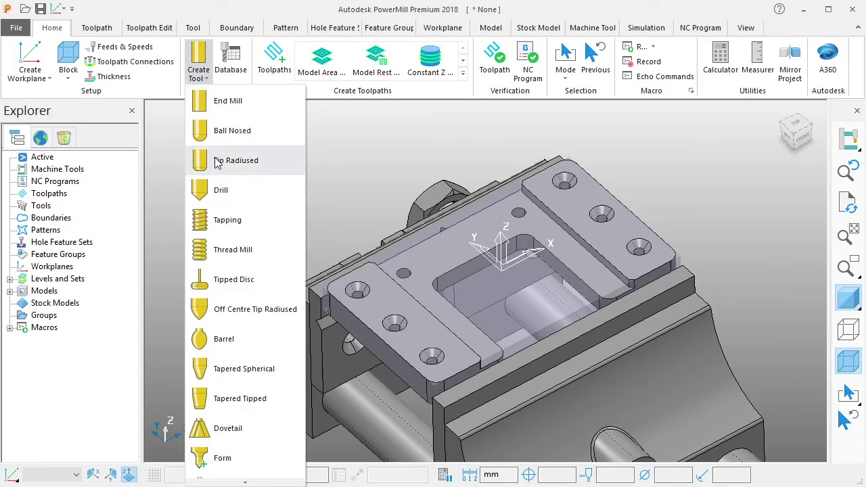
click(220, 189)
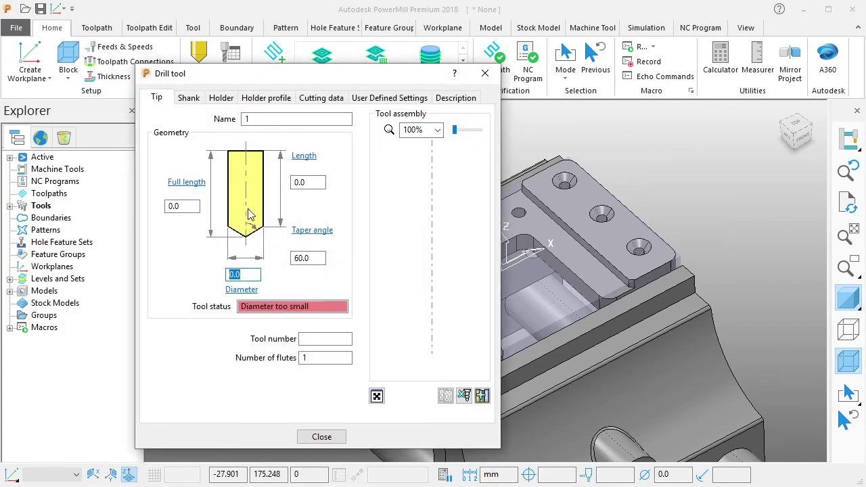
text(7)
click(191, 206)
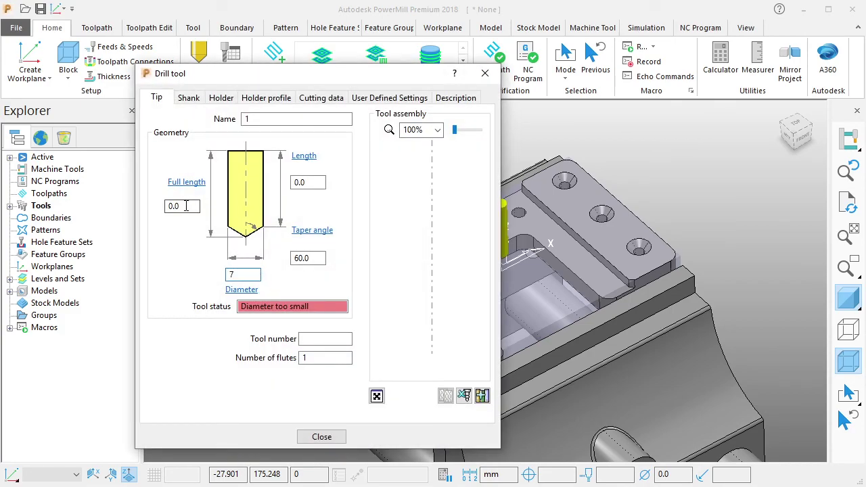
text(35.0)
double_click(176, 207)
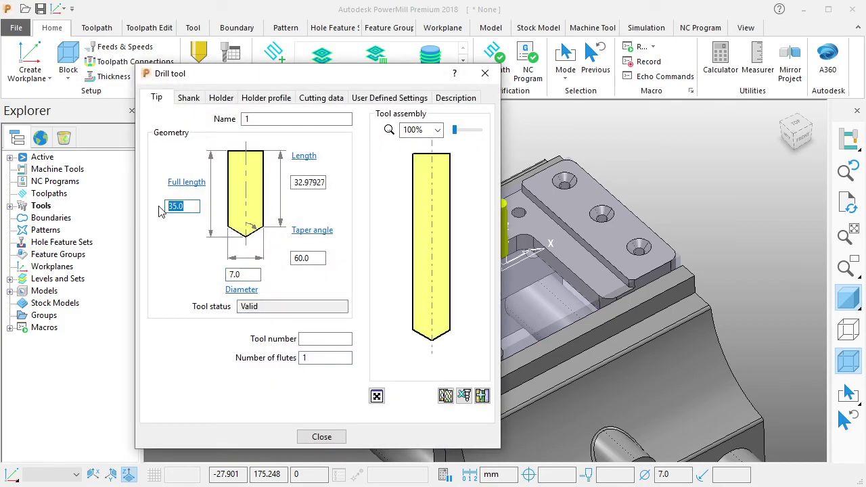
text(45)
key(Tab)
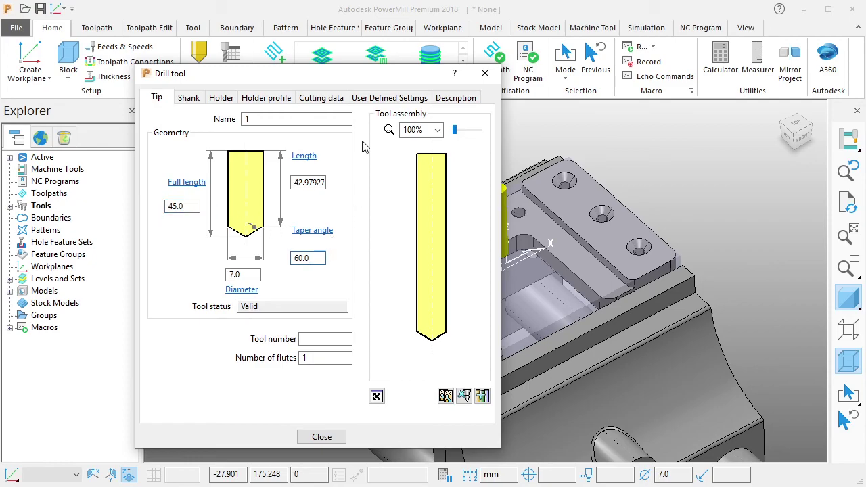
drag(353, 76, 271, 72)
double_click(257, 112)
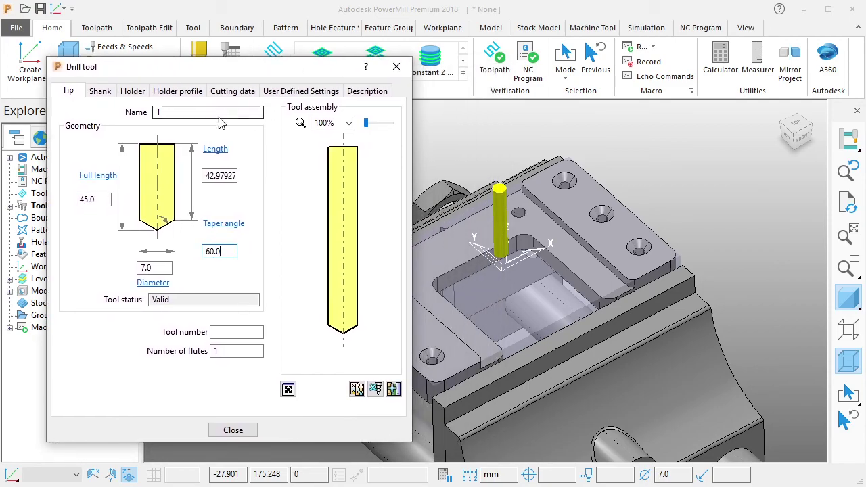
text(DRILL 7)
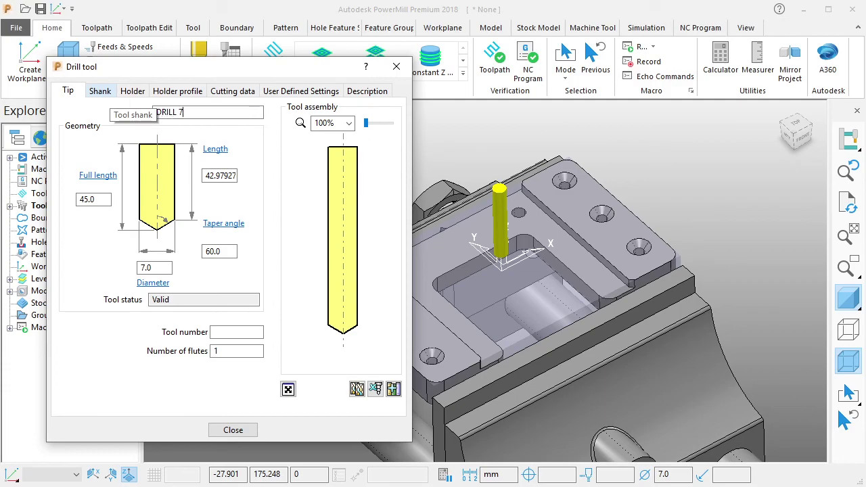
Add a shank component with lower diameter 20 and upper diameter 45.
click(108, 94)
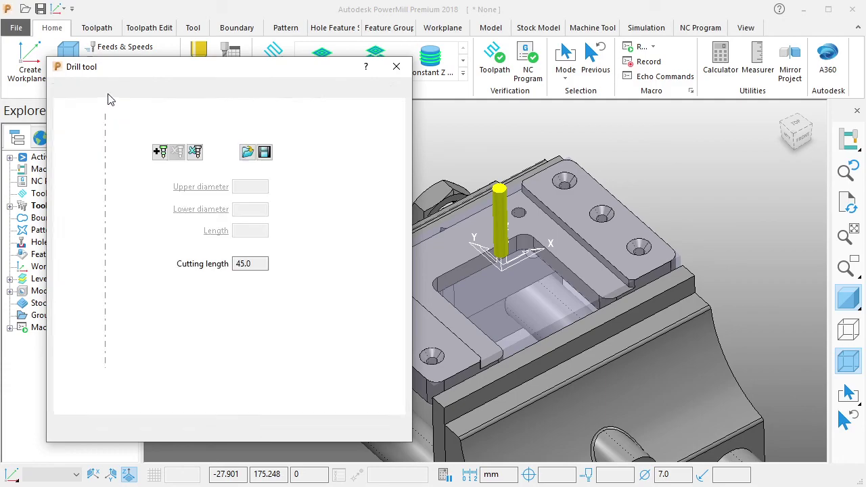
click(160, 152)
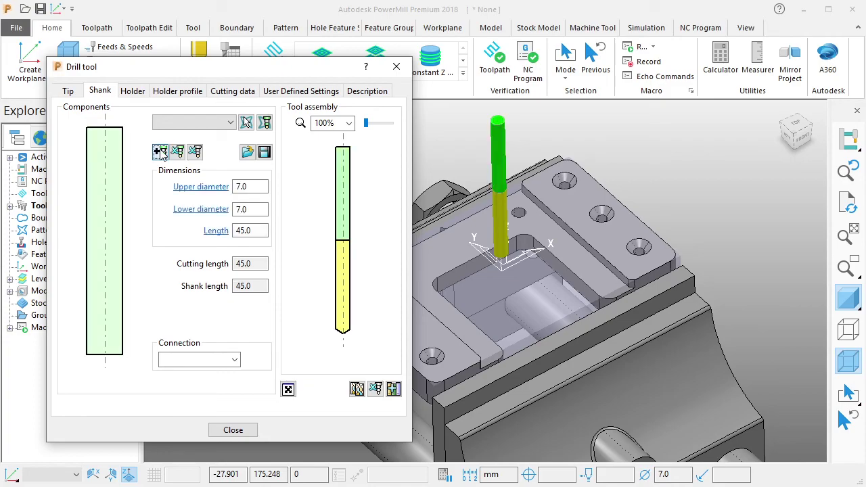
double_click(255, 211)
text(20)
click(254, 187)
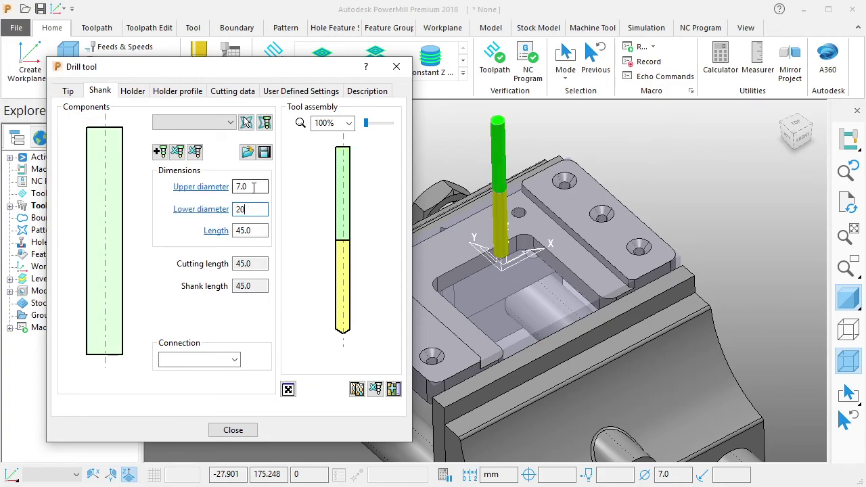
double_click(257, 187)
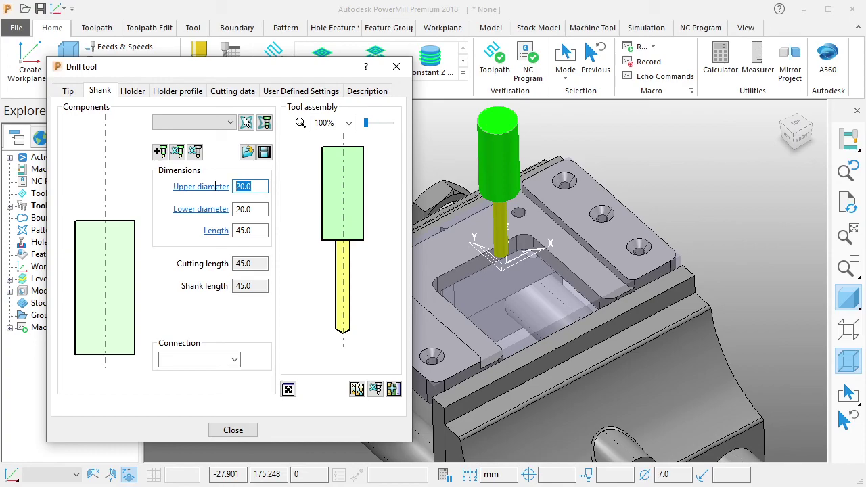
text(45)
key(Tab)
click(254, 186)
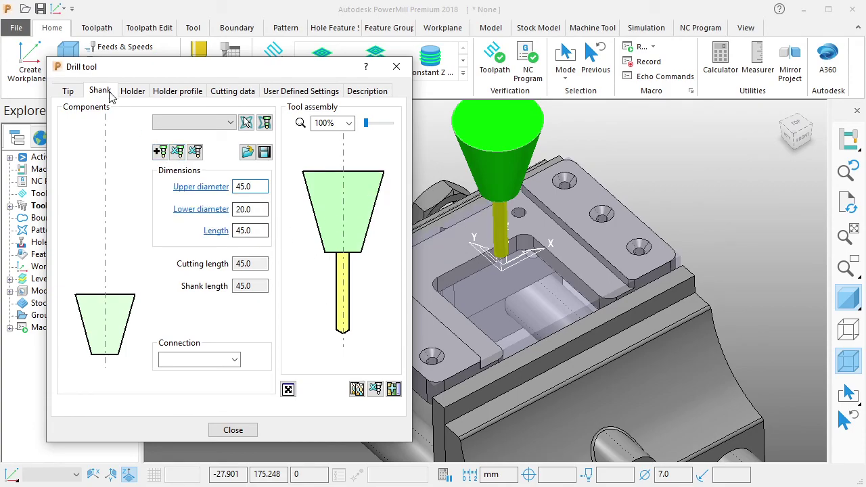
Add a holder to the 7 mm drill and set its overhang to 90 mm.
click(133, 90)
click(159, 177)
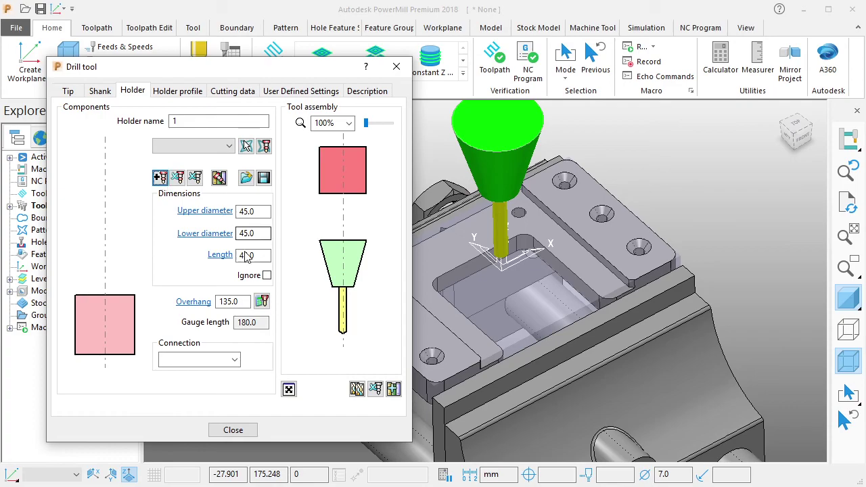
double_click(230, 301)
text(10)
key(Return)
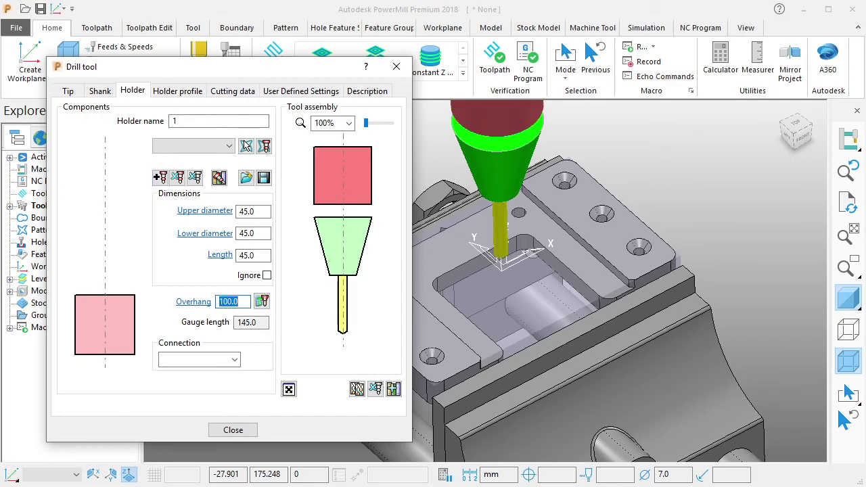
text(90)
key(Return)
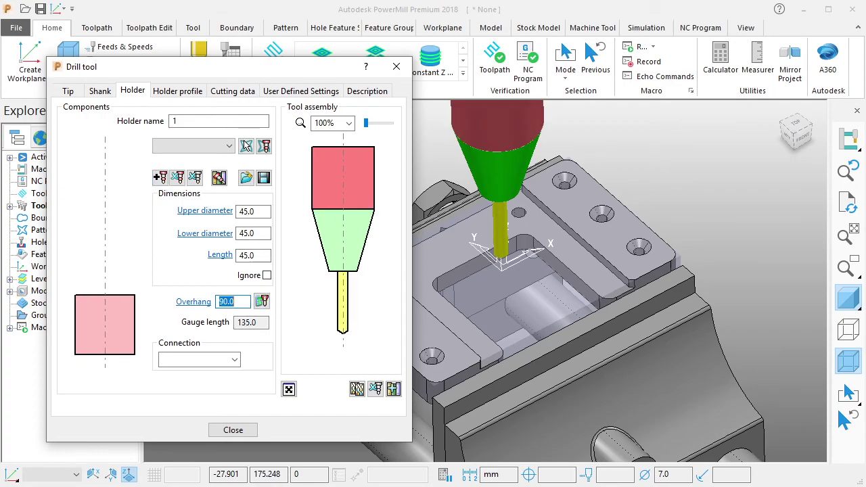
Set the holder's lower and upper diameters to 70 mm.
click(245, 233)
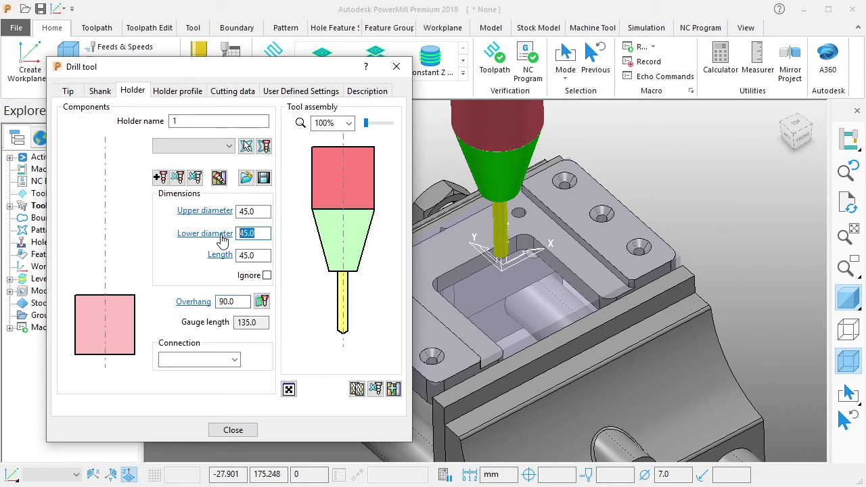
text(60)
key(Return)
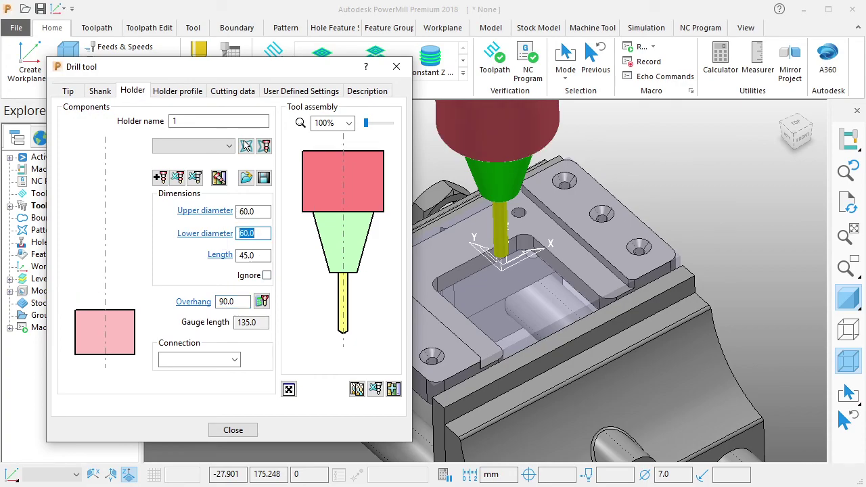
text(0)
key(Return)
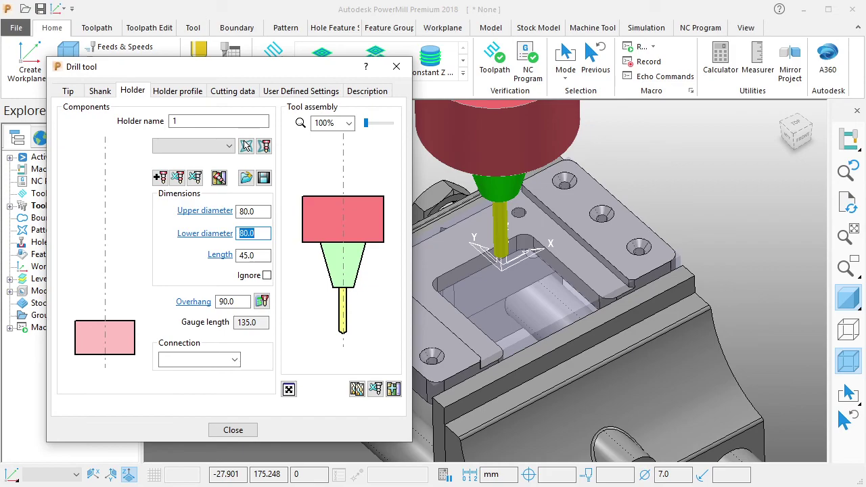
text(0)
key(Return)
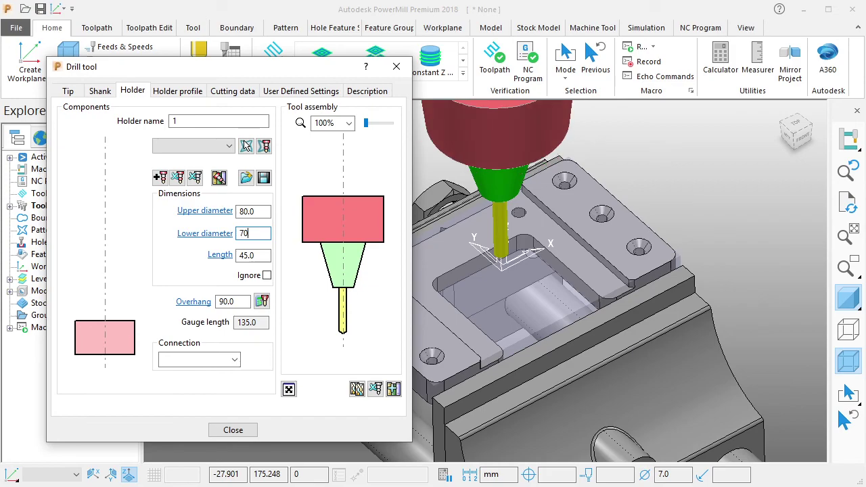
click(254, 211)
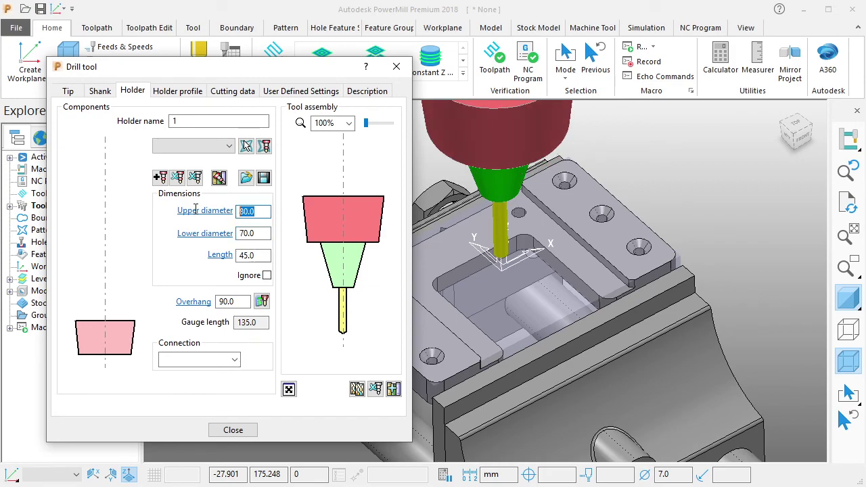
text(70)
key(Return)
Close the drill settings, show DRILL 7 in the tools list, and inspect its holder against the vise.
click(233, 430)
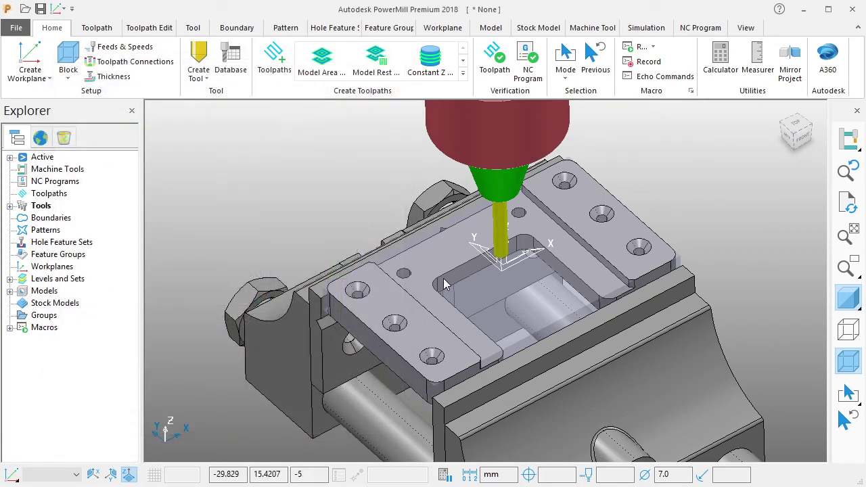
click(9, 205)
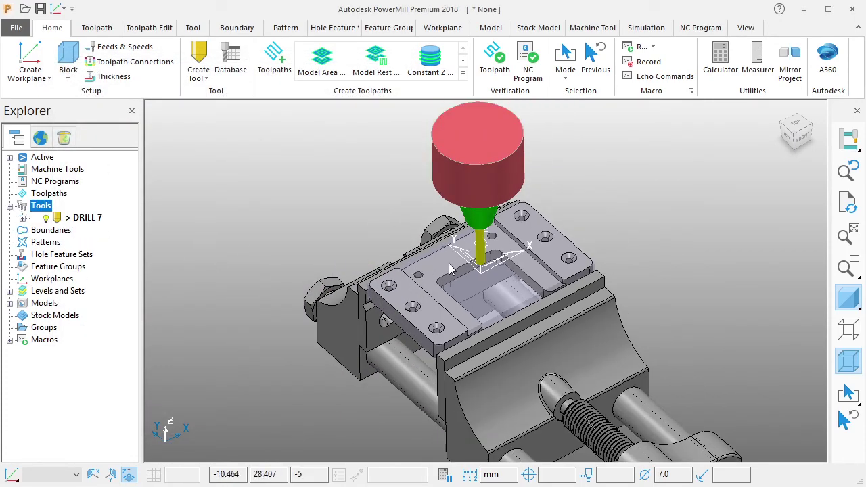
shift+middle_drag(419, 271, 409, 280)
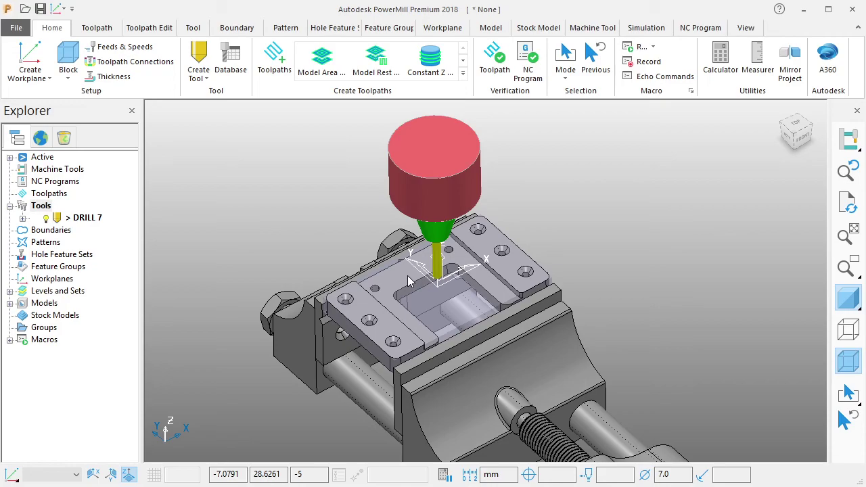
scroll(409, 281, up, 1)
scroll(416, 271, up, 2)
middle_drag(423, 257, 424, 264)
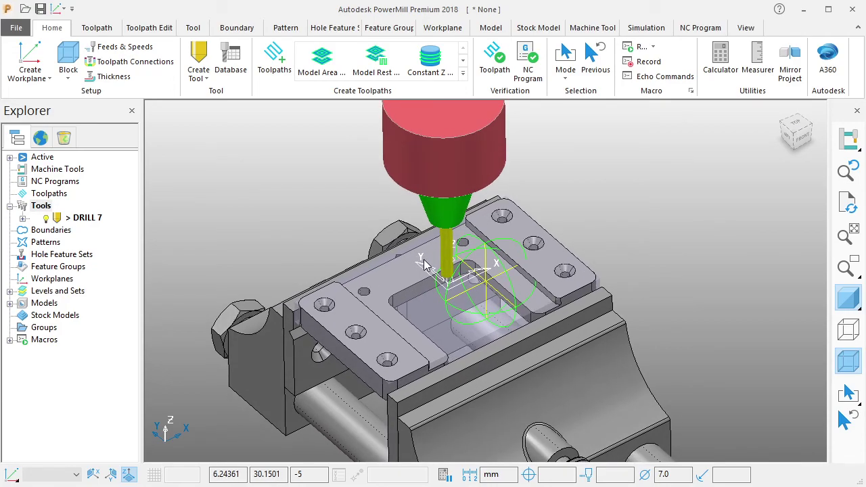
scroll(424, 263, up, 1)
scroll(424, 264, down, 1)
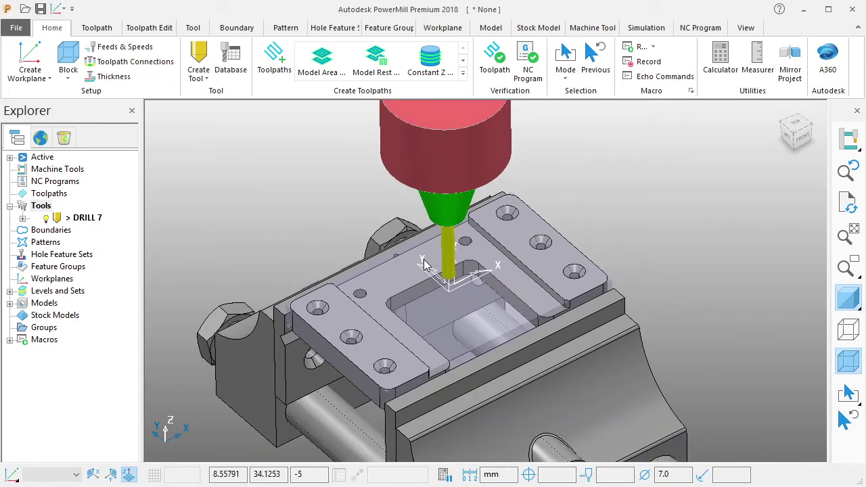
shift+middle_drag(424, 264, 444, 263)
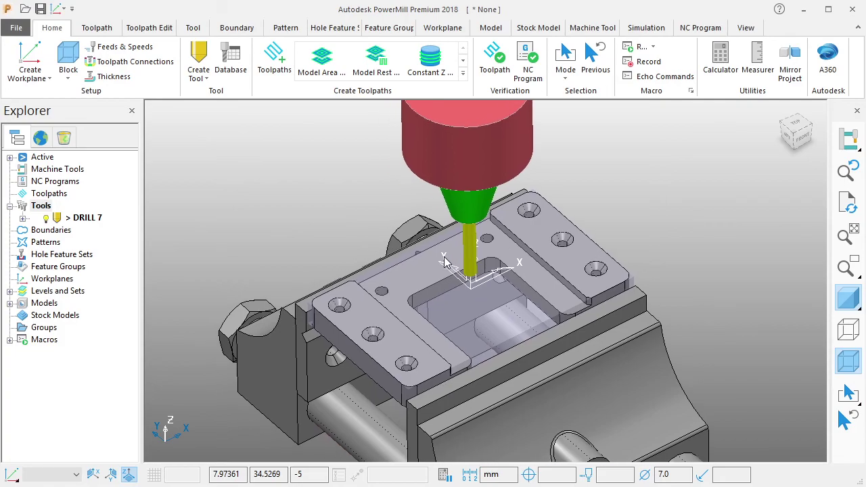
scroll(444, 262, up, 1)
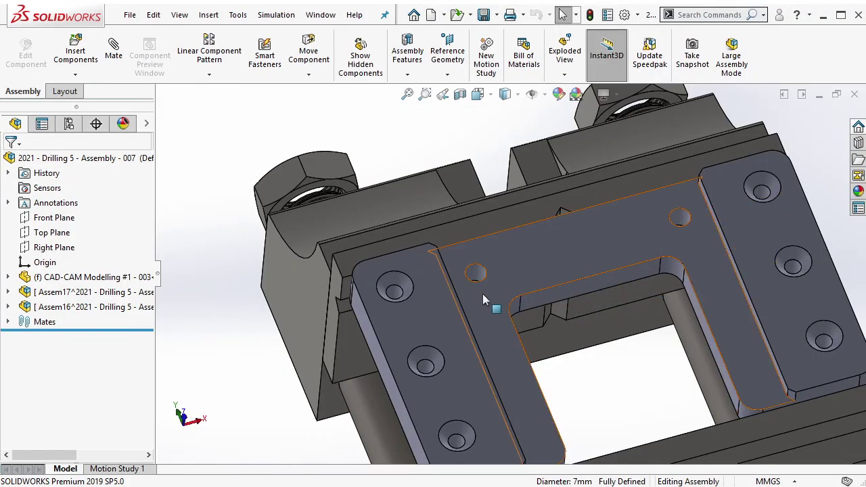
Measure the plate's small hole face in SOLIDWORKS, confirming a 5.50 mm diameter.
click(399, 293)
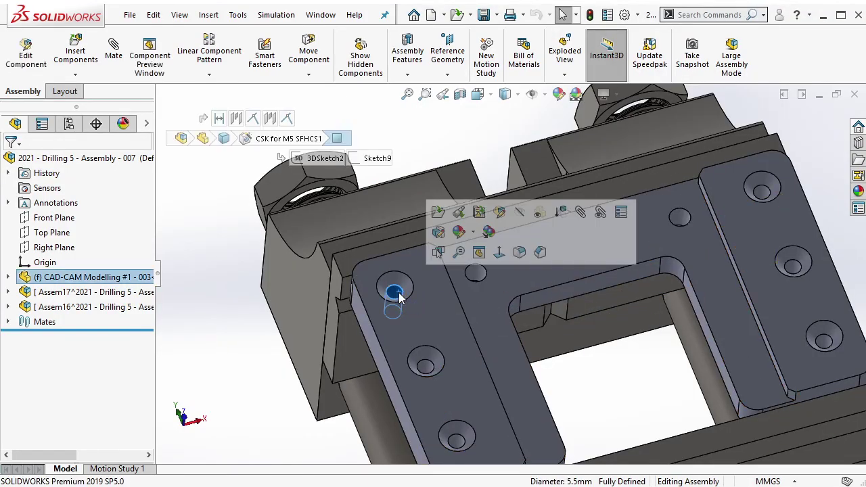
key(m)
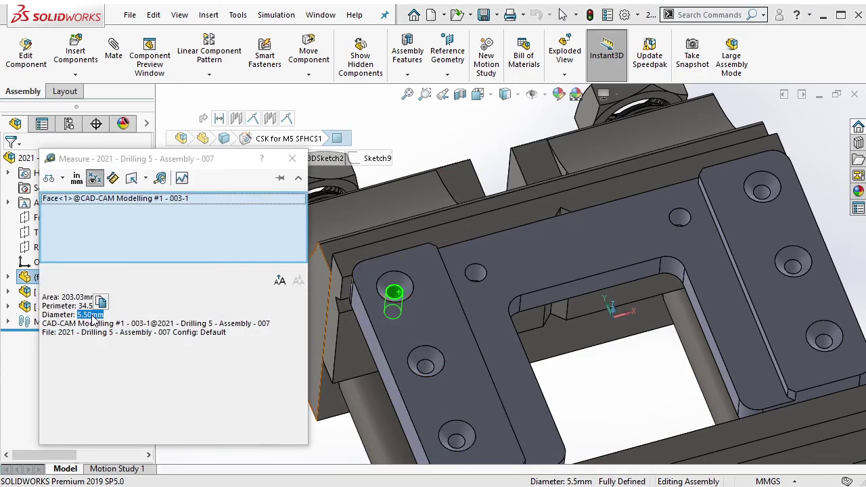
click(292, 159)
click(594, 372)
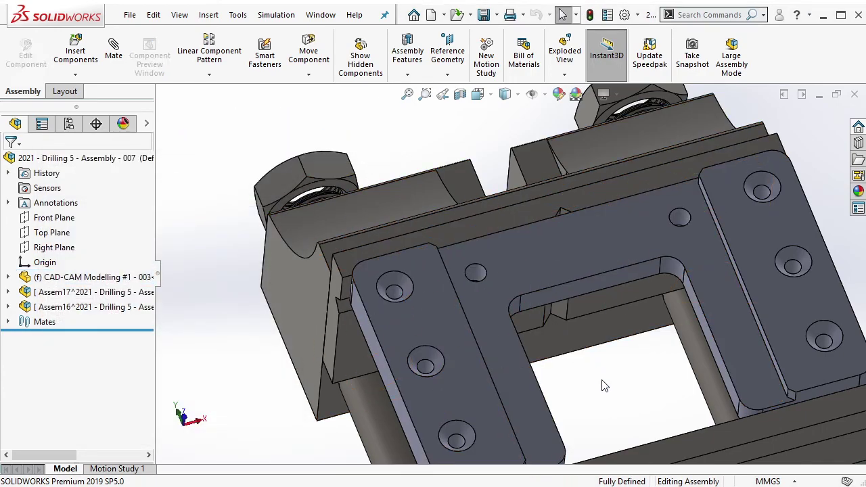
ctrl+middle_drag(597, 369, 571, 326)
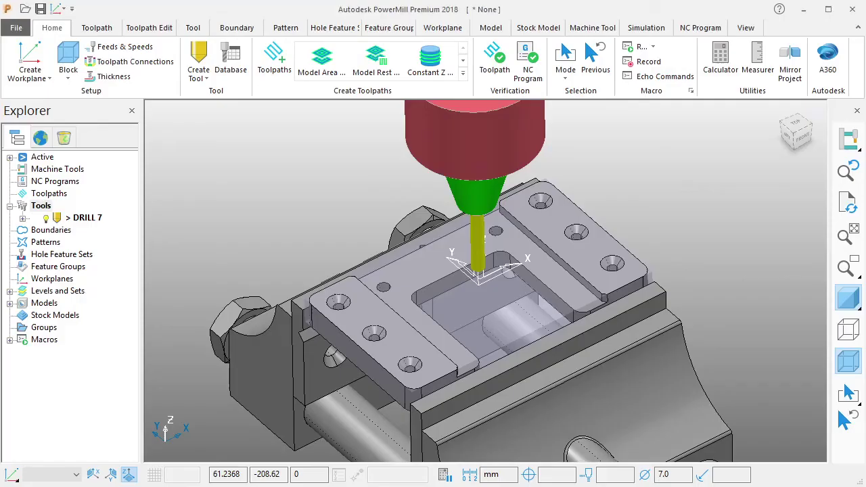
Create a new 5.5 mm drill as tool number 2 with two flutes.
click(201, 73)
click(218, 188)
text(DRILL 5.5)
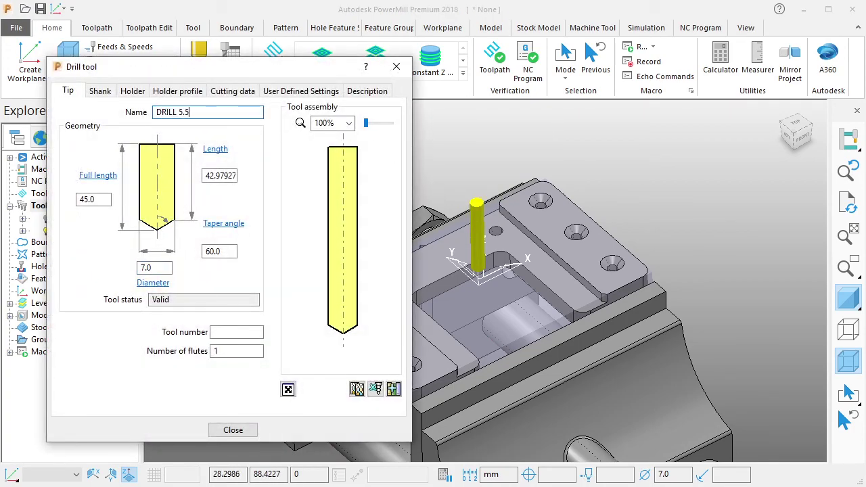
drag(166, 268, 115, 270)
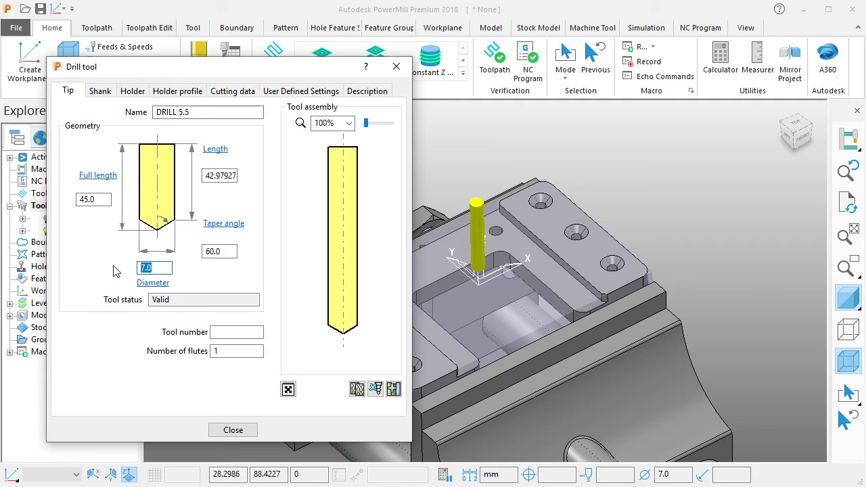
text(5.5)
key(Return)
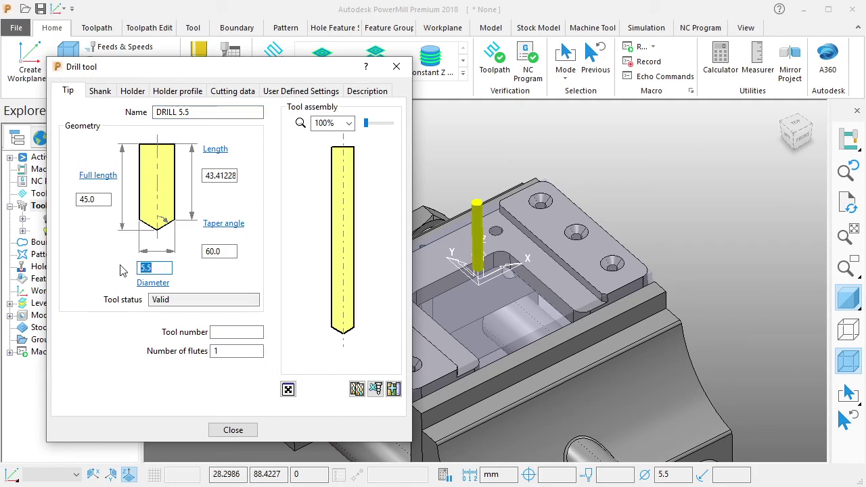
key(Tab)
text(2)
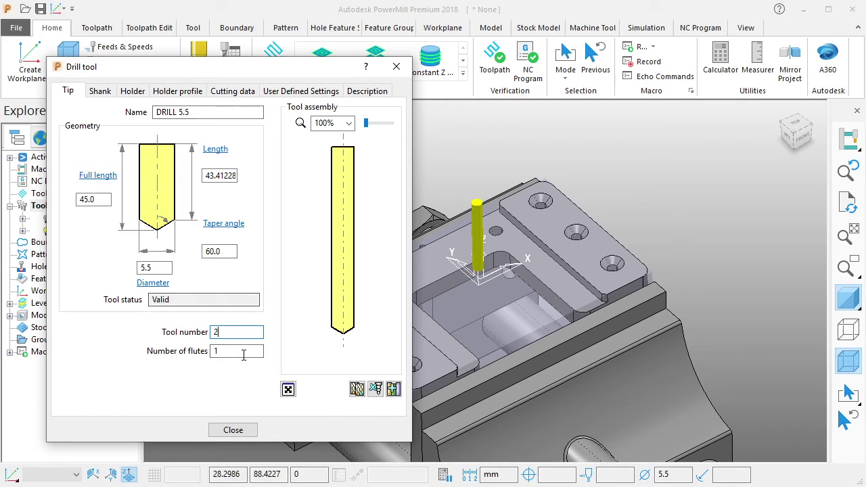
key(Tab)
text(2)
Add a shank tapering from 20 mm to 50 mm diameter.
click(99, 91)
click(161, 152)
double_click(232, 209)
text(20)
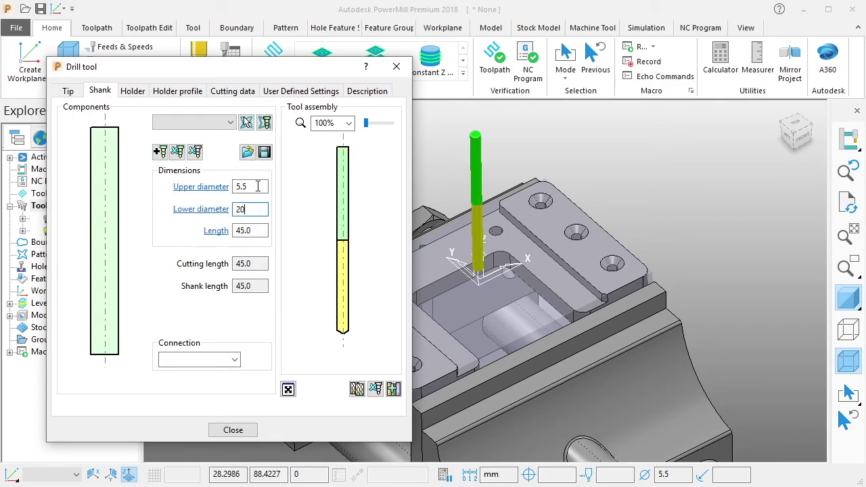
click(253, 185)
double_click(244, 186)
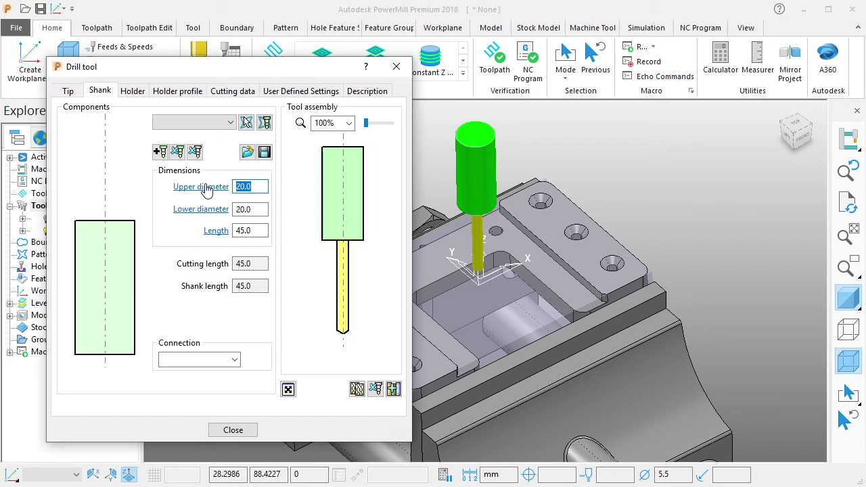
text(50)
key(Return)
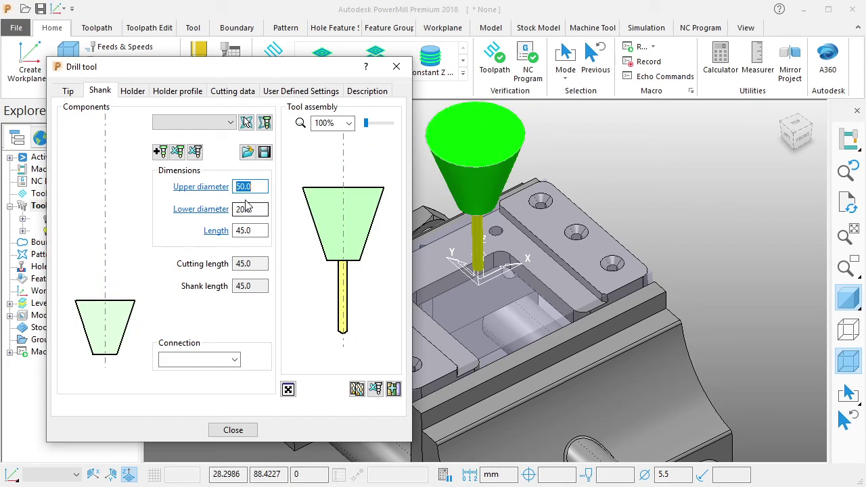
Add a 70 mm diameter holder at 90 mm overhang and close the drill settings.
click(136, 92)
click(161, 178)
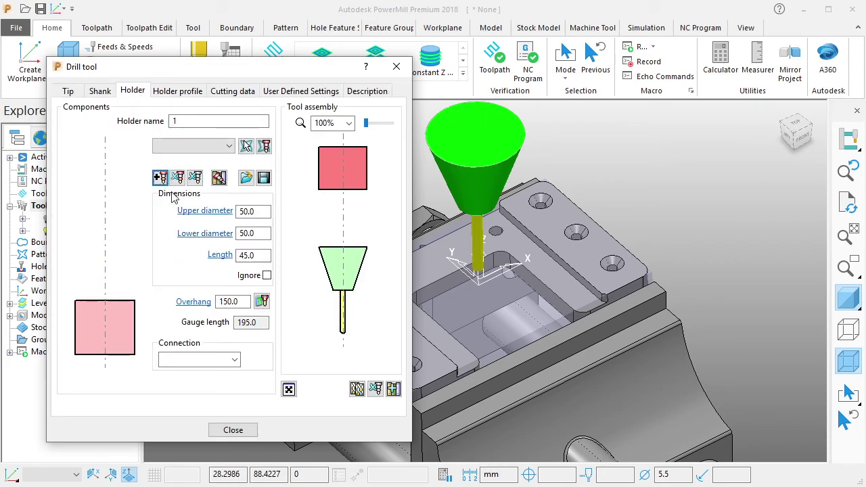
drag(247, 301, 207, 301)
text(90)
key(Return)
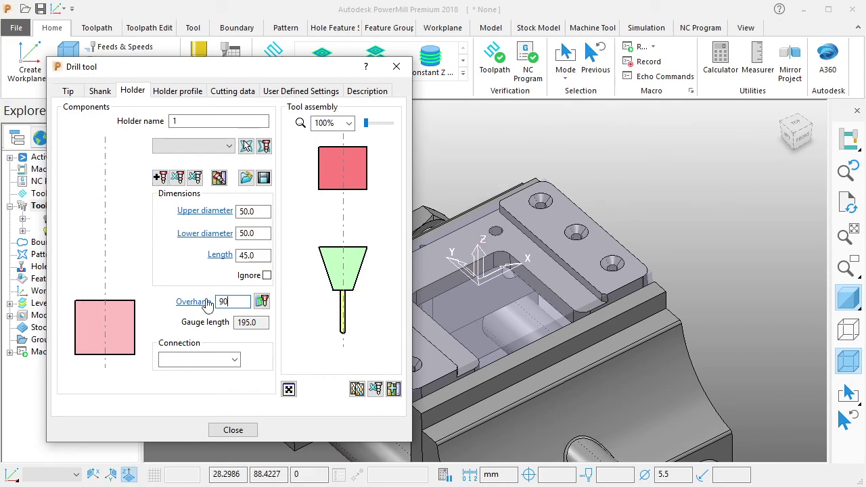
drag(264, 234, 229, 234)
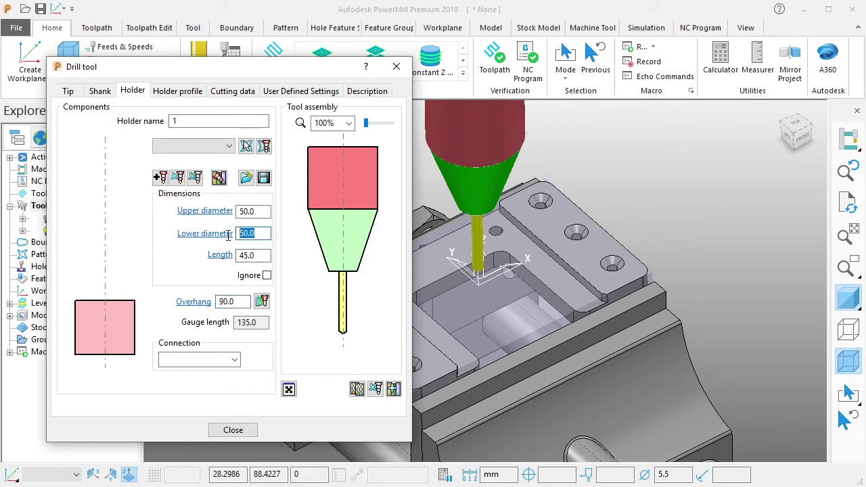
text(70)
click(253, 210)
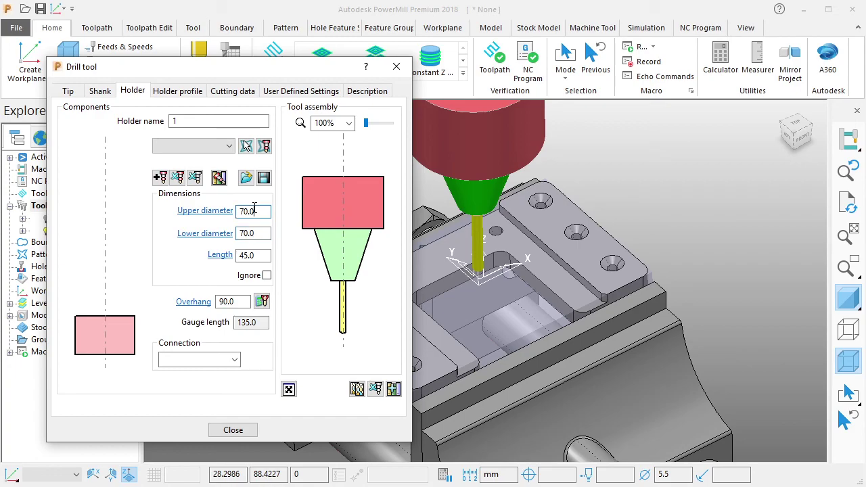
click(232, 429)
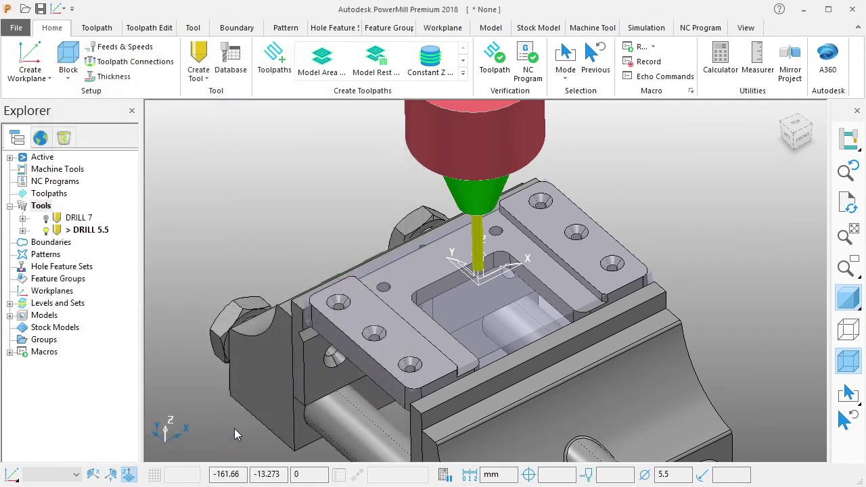
Open DRILL 7's settings and set tool number 1 with 2 flutes.
right_click(84, 218)
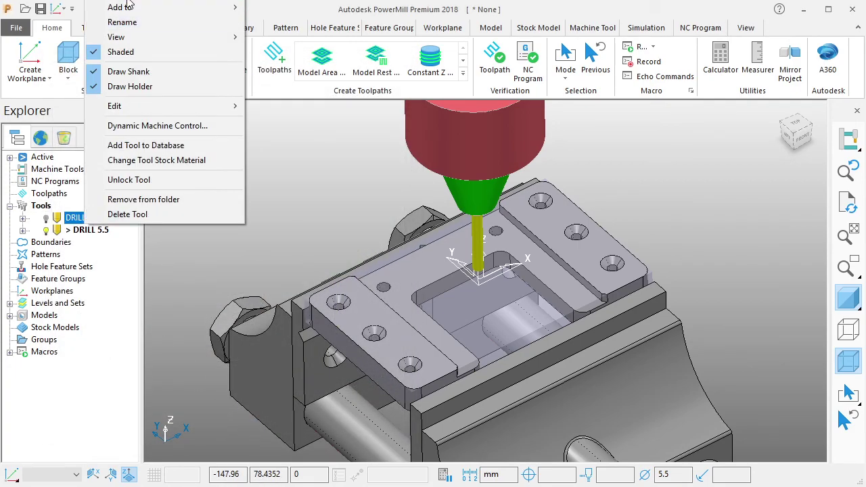
click(296, 236)
click(232, 332)
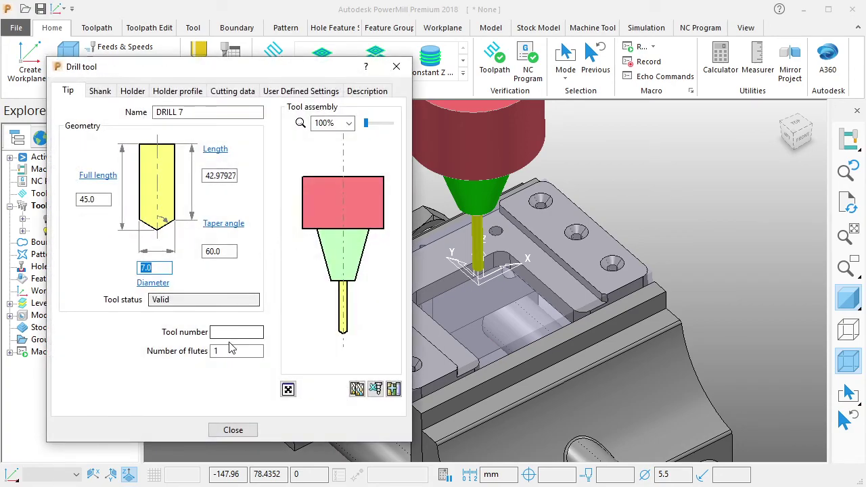
text(1)
key(Tab)
text(2)
click(230, 330)
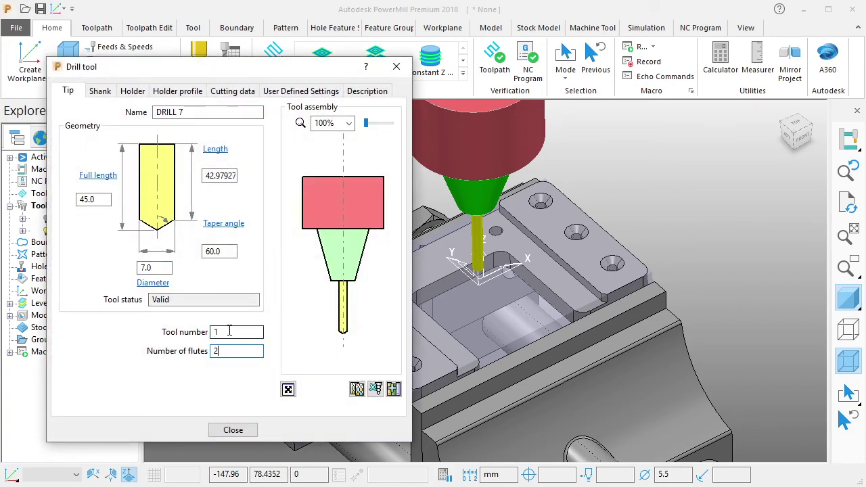
click(233, 430)
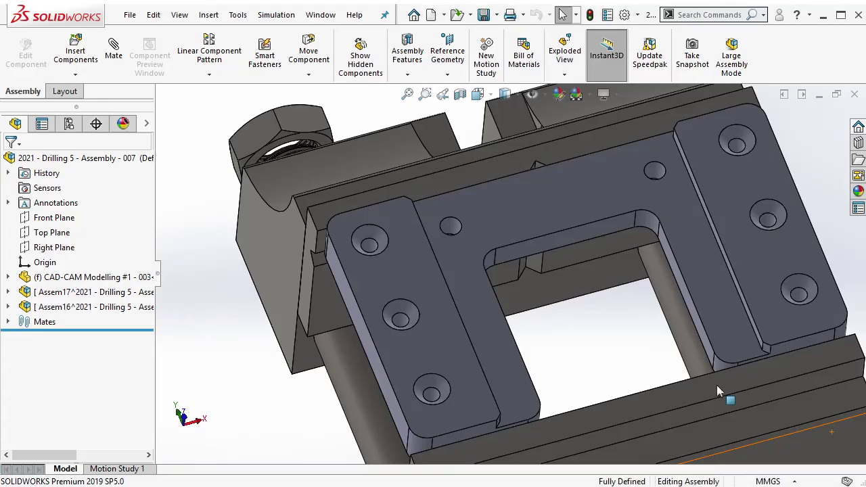
click(385, 245)
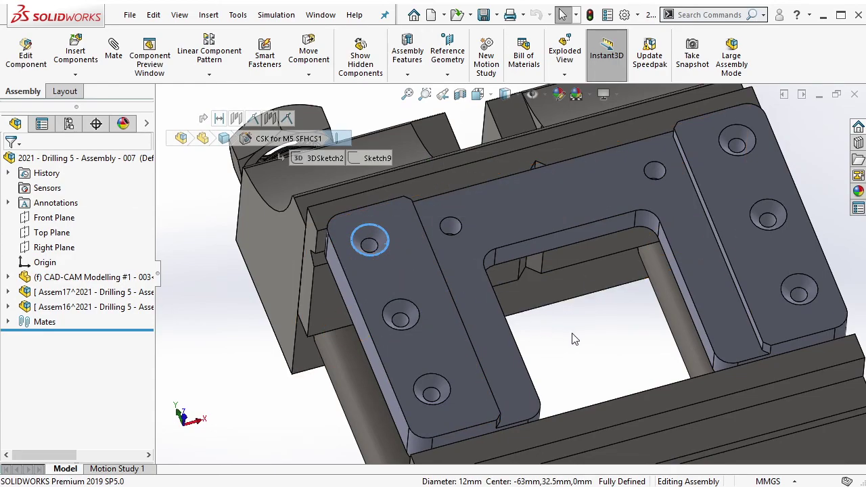
key(m)
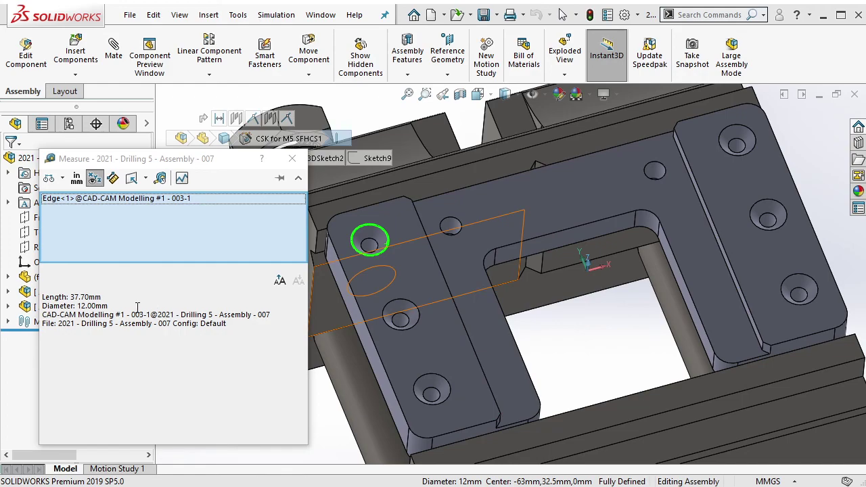
click(92, 306)
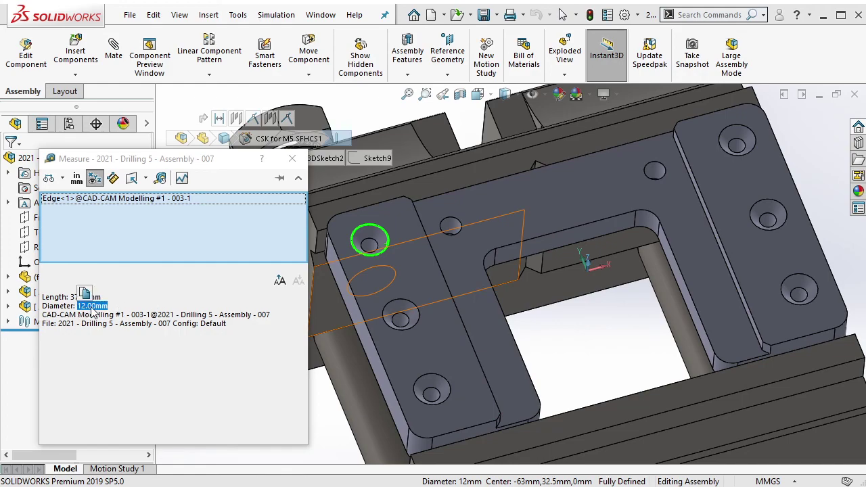
click(292, 159)
key(Escape)
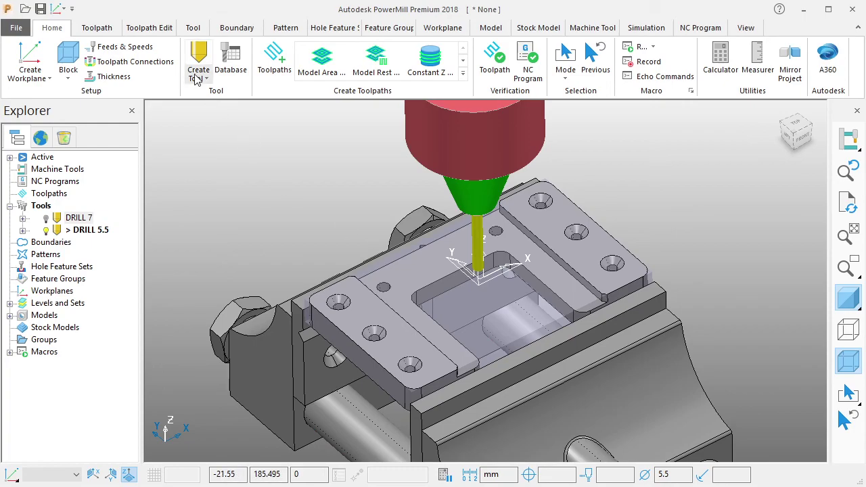
Create a new 12 mm drill as tool number 3 with 60 mm full length.
click(198, 71)
click(216, 191)
text(DRILL 12)
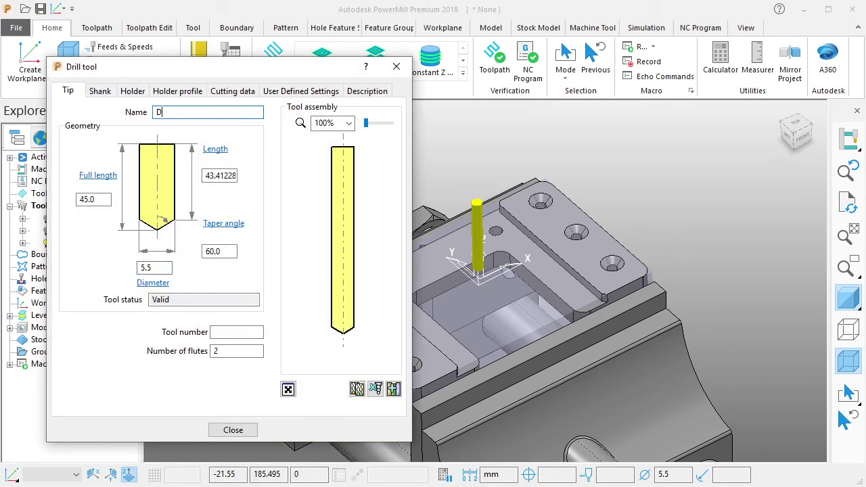
double_click(154, 267)
text(12)
click(212, 332)
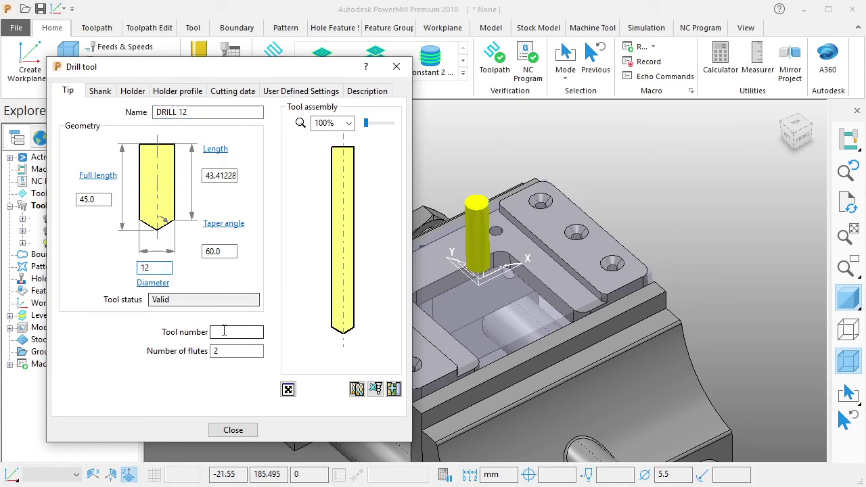
text(3)
click(228, 349)
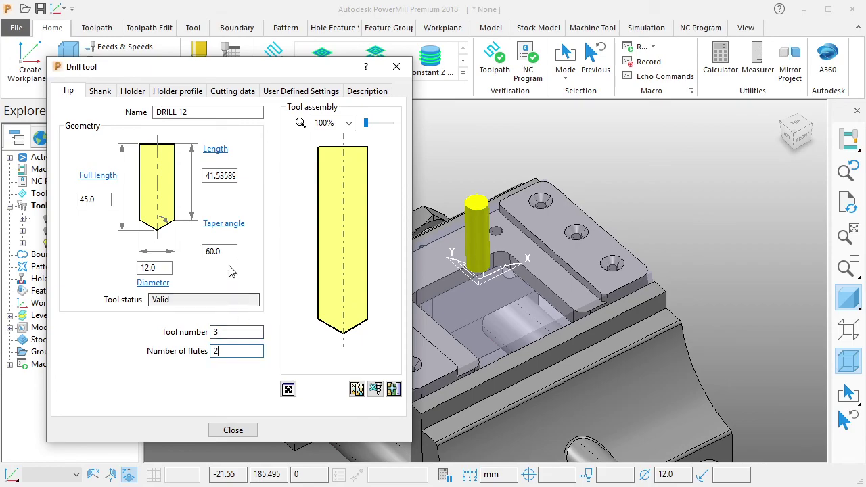
drag(107, 200, 42, 197)
text(60)
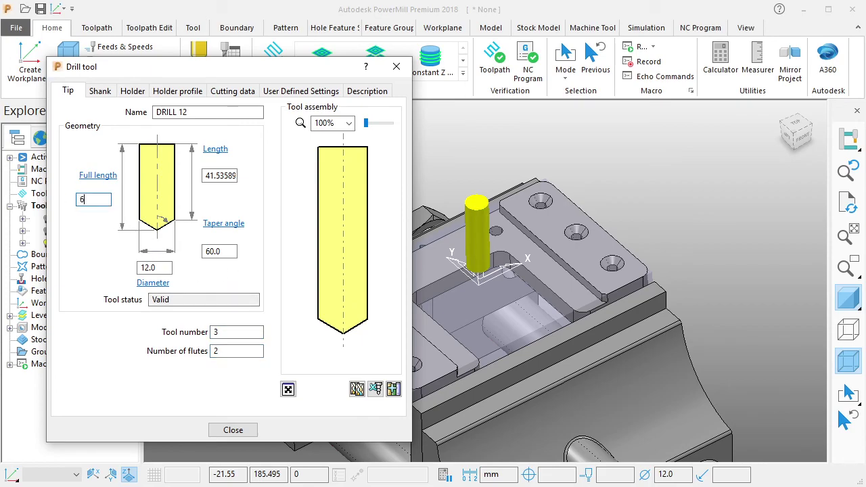
key(Return)
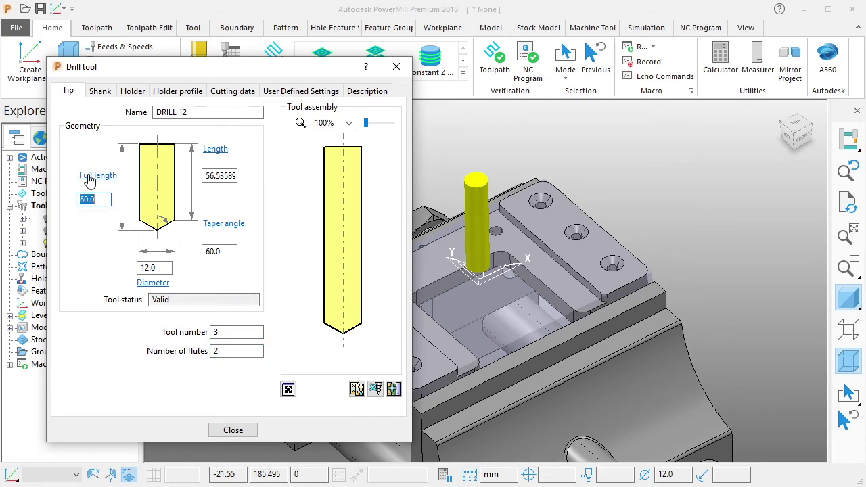
Add a shank with 30 mm lower and 60 mm upper diameter.
click(97, 93)
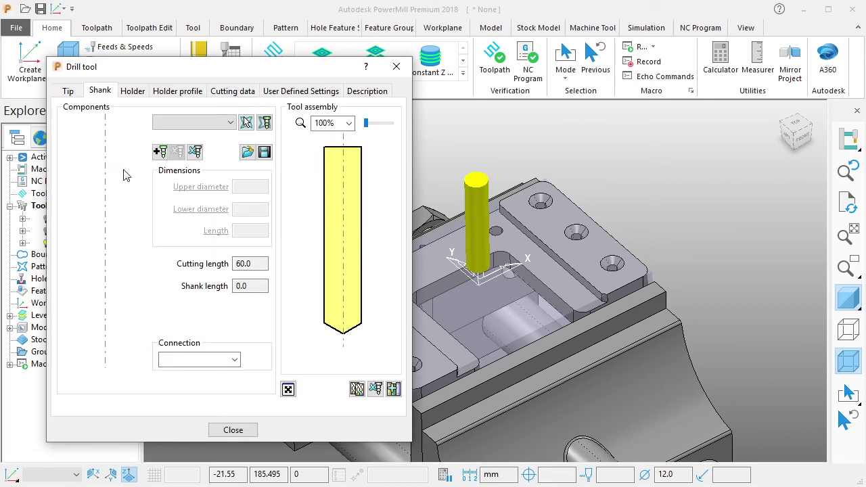
click(159, 151)
double_click(257, 209)
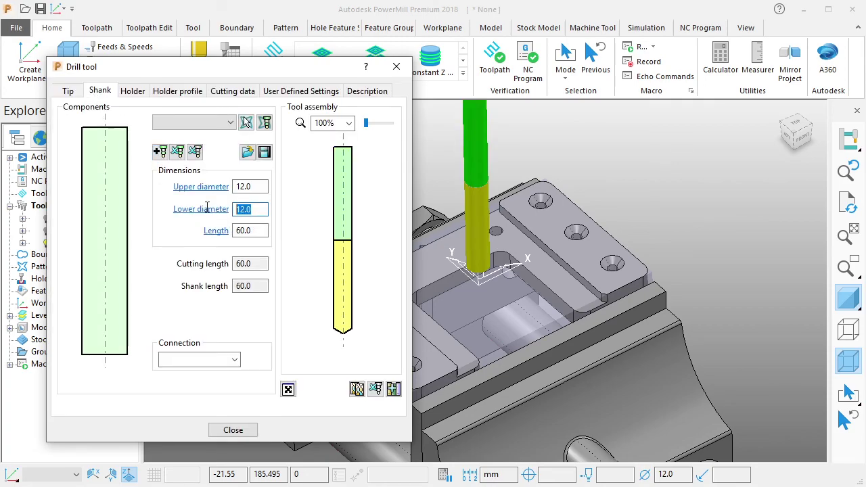
text(30)
key(Return)
click(259, 192)
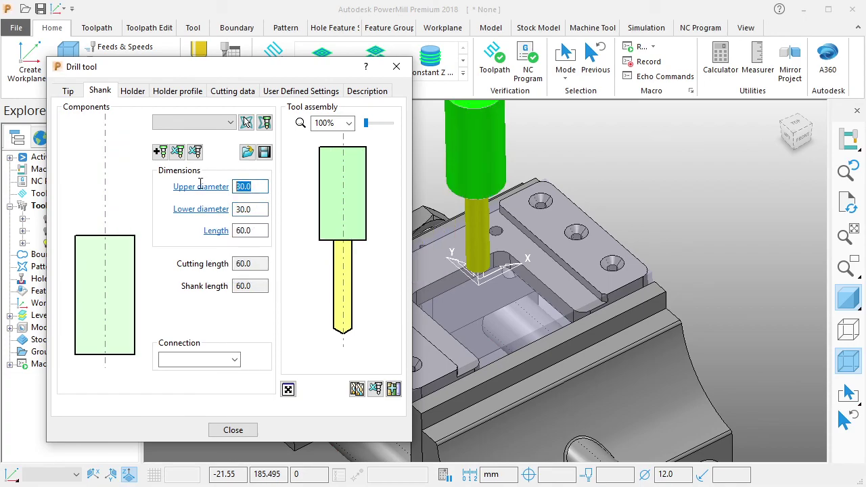
text(6)
key(Return)
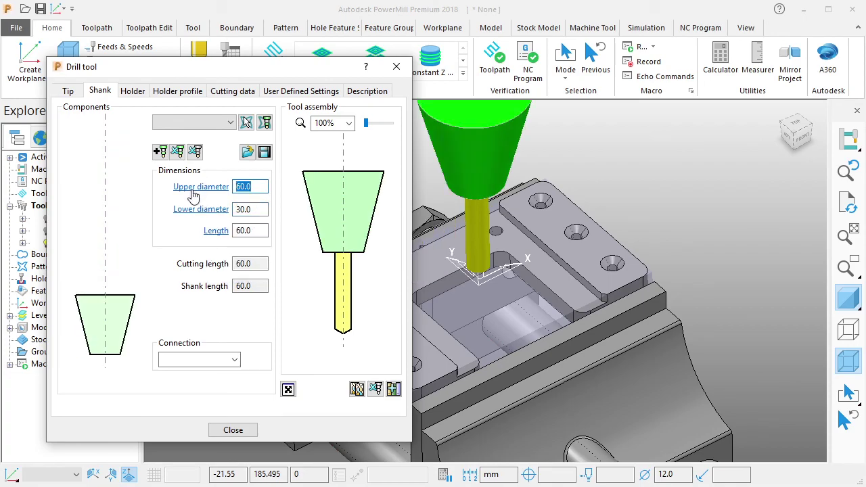
Add a holder and set its overhang to 120 mm.
click(140, 91)
click(159, 177)
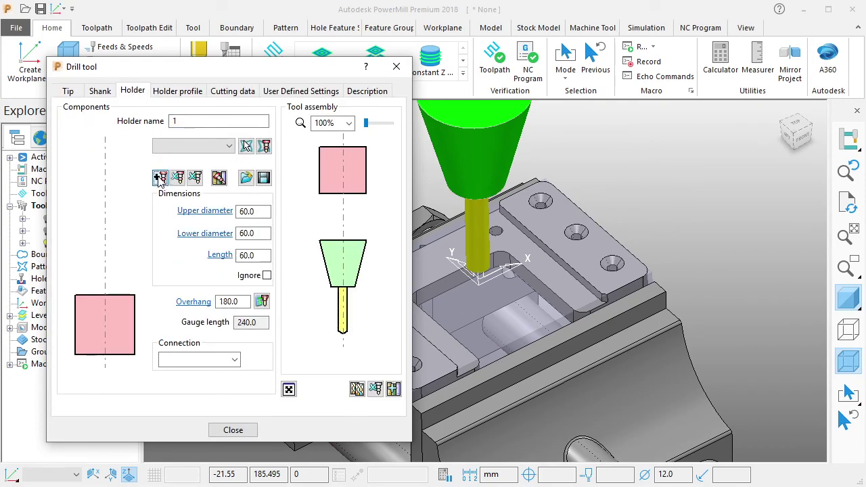
click(229, 302)
text(90)
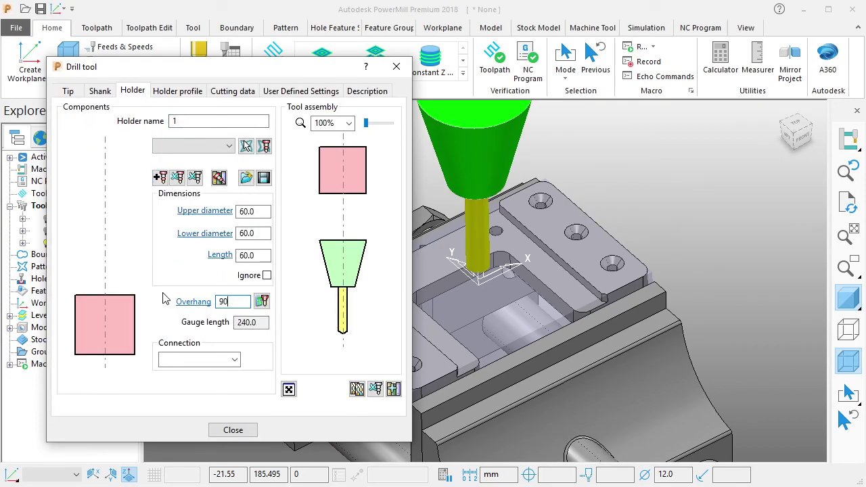
key(Return)
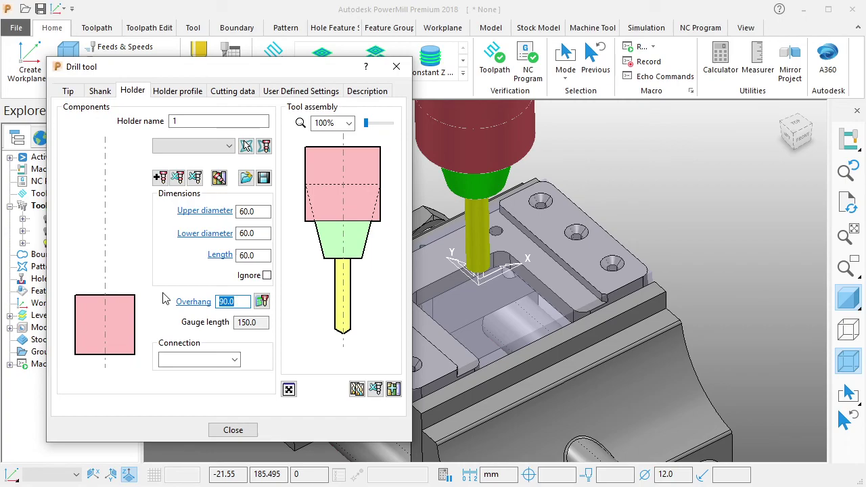
text(50)
key(Return)
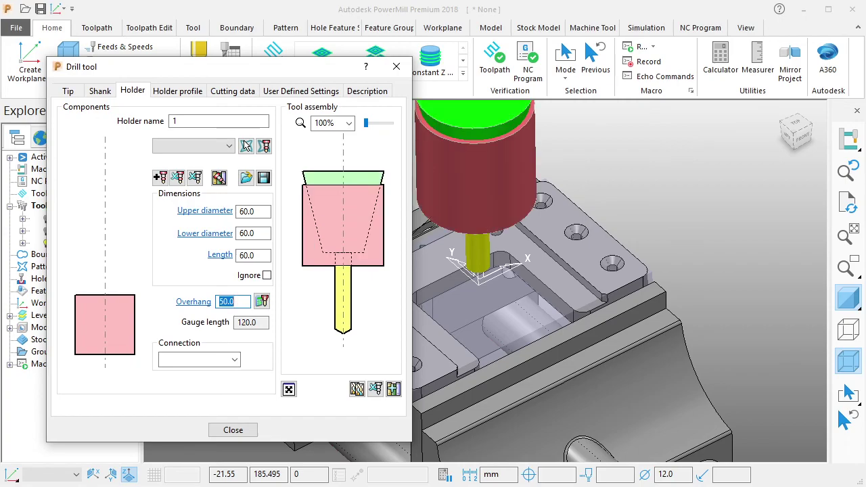
text(12)
text(0)
key(Return)
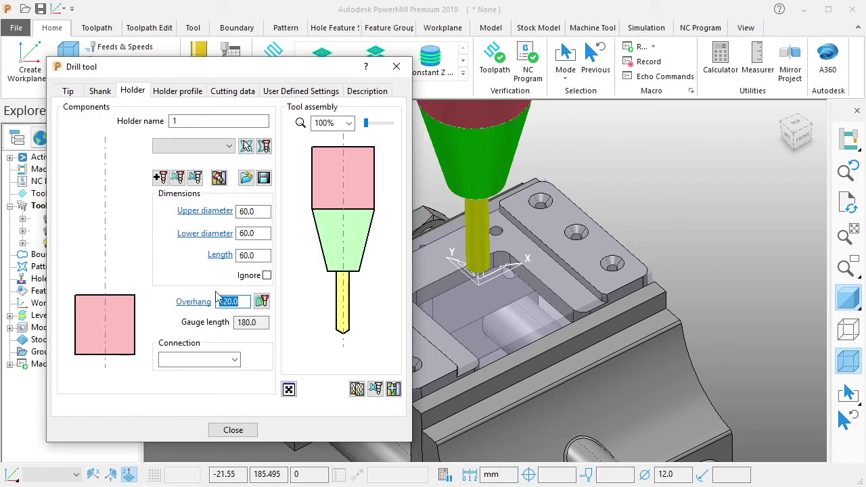
Set the holder's lower and upper diameters to 90 mm and close the settings.
key(shift+Tab)
key(shift+Tab)
text(80)
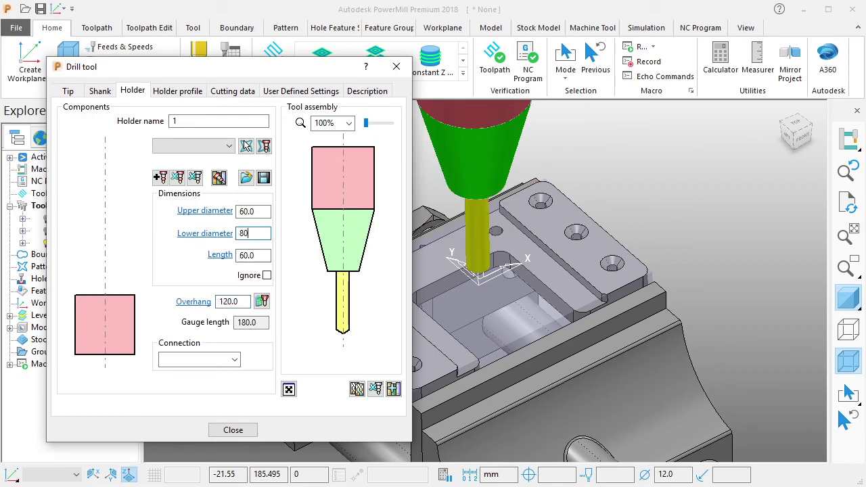
key(Return)
text(100)
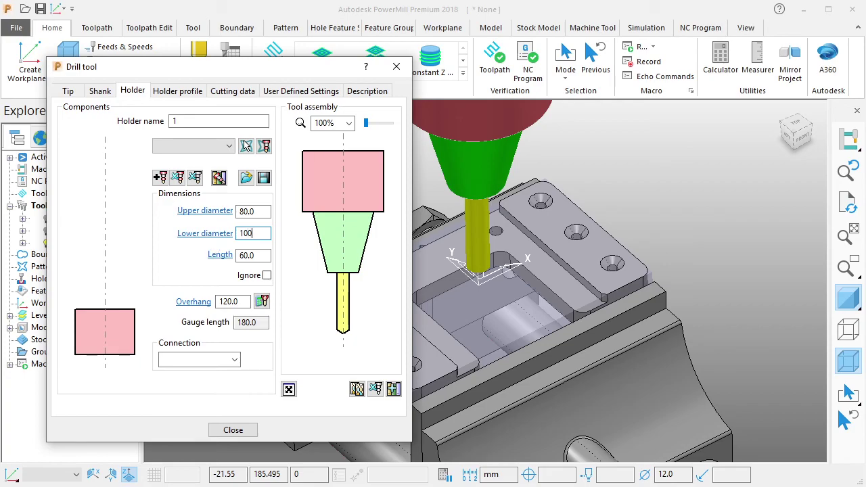
key(Return)
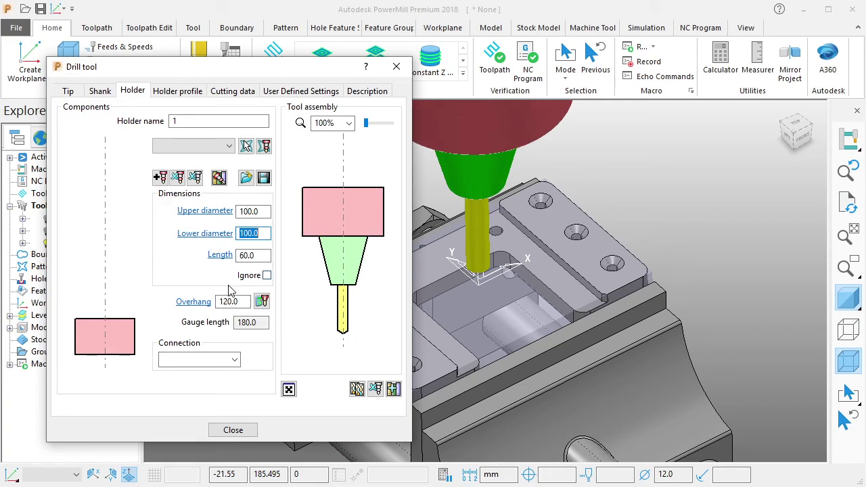
text(90)
key(Return)
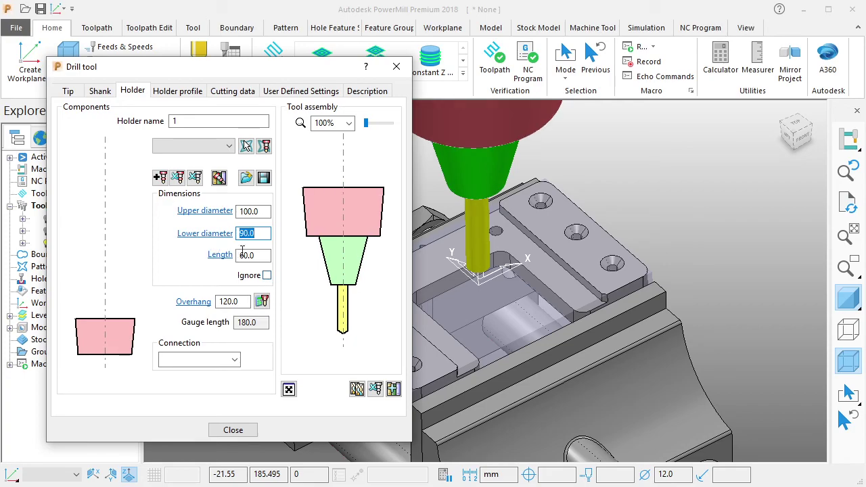
click(249, 211)
text(90)
key(Return)
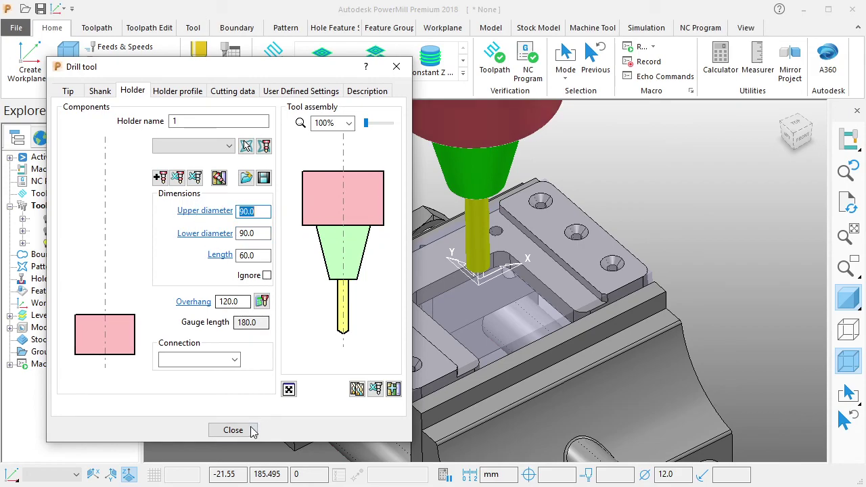
click(252, 430)
Reposition the view over the vise and start creating another drill tool.
scroll(417, 258, down, 2)
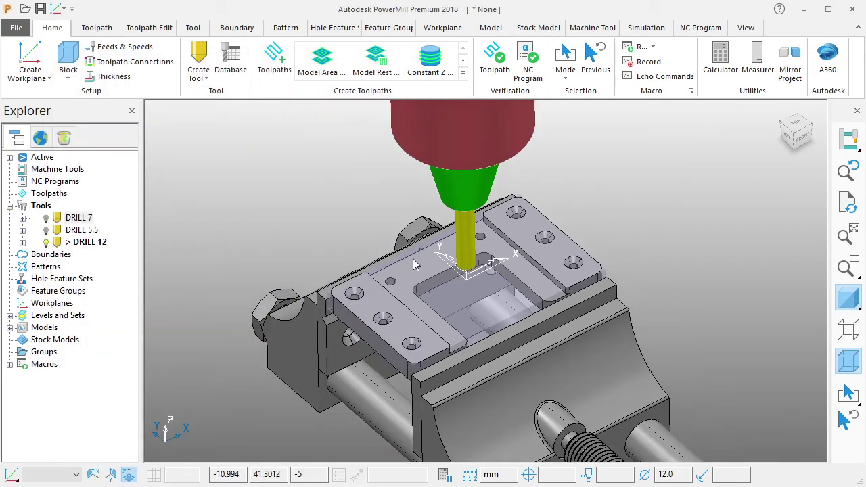
shift+middle_drag(413, 259, 383, 274)
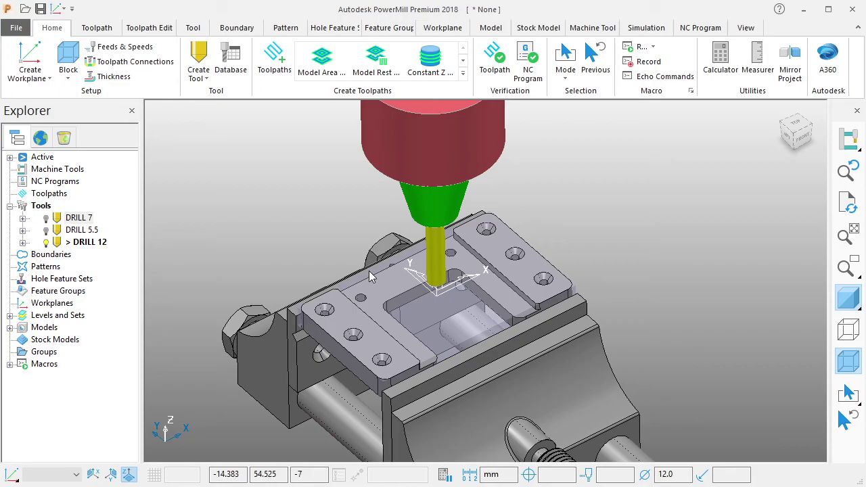
scroll(370, 276, up, 2)
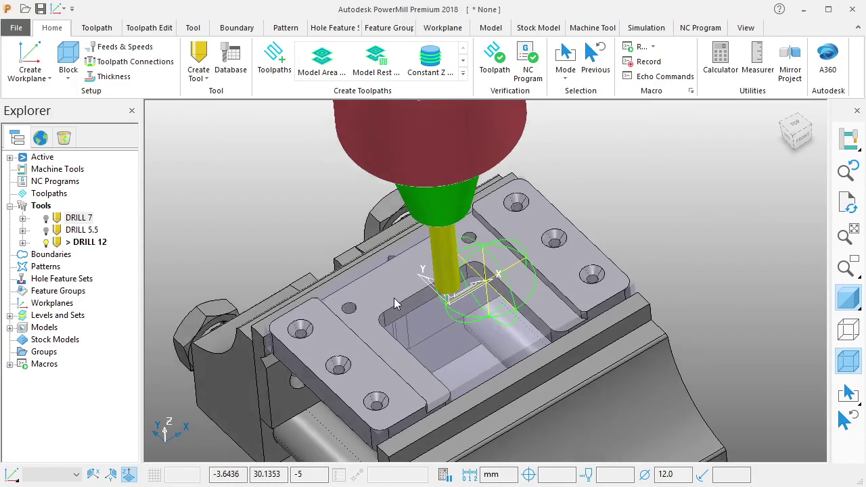
scroll(394, 298, up, 1)
middle_drag(520, 285, 569, 233)
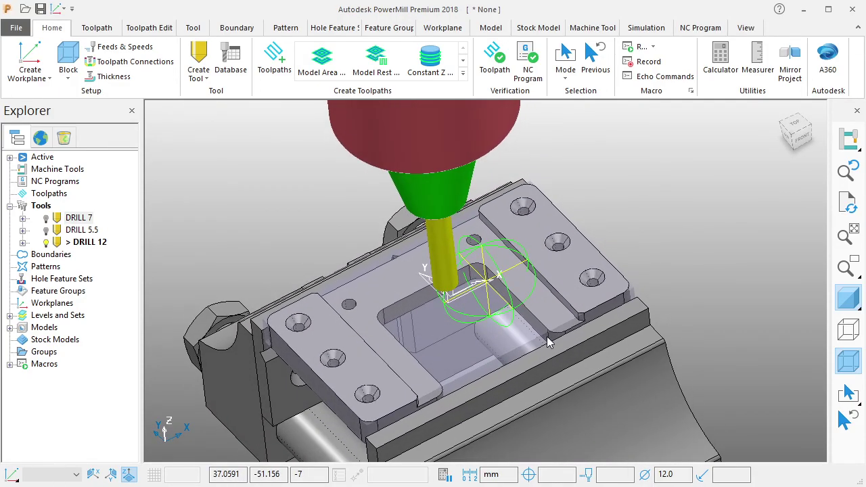
click(205, 77)
click(230, 189)
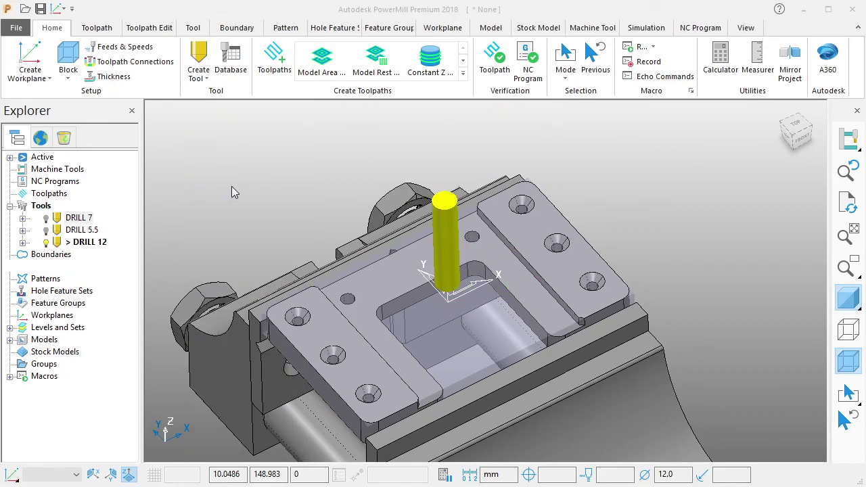
Make CENTERDRILL 3 a 3 mm drill, 30 mm full length, tool number 4.
click(158, 112)
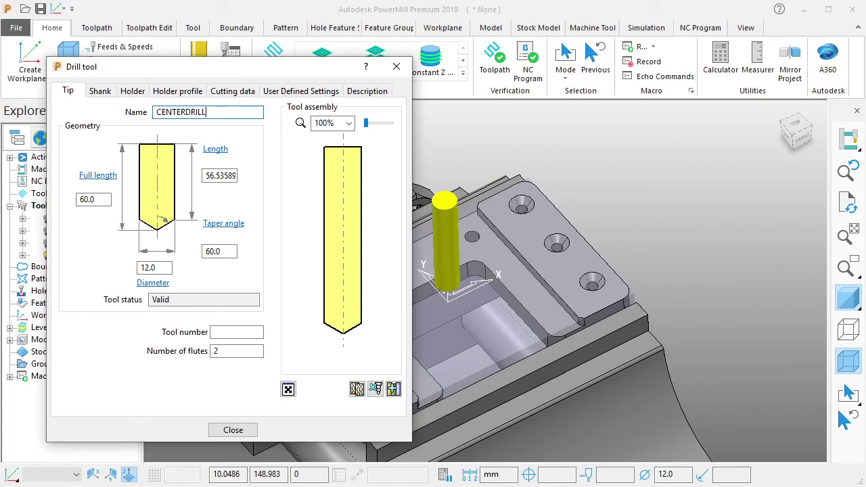
double_click(150, 269)
text(3)
click(100, 200)
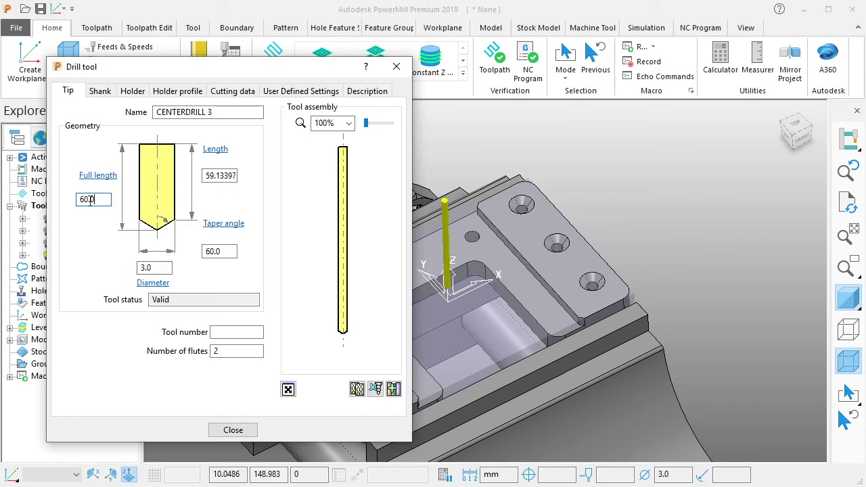
double_click(101, 200)
text(30)
key(Return)
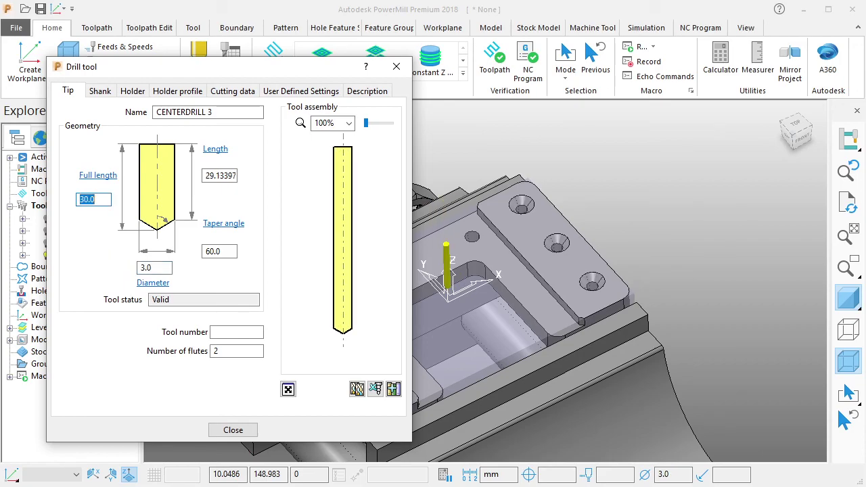
click(228, 329)
text(4)
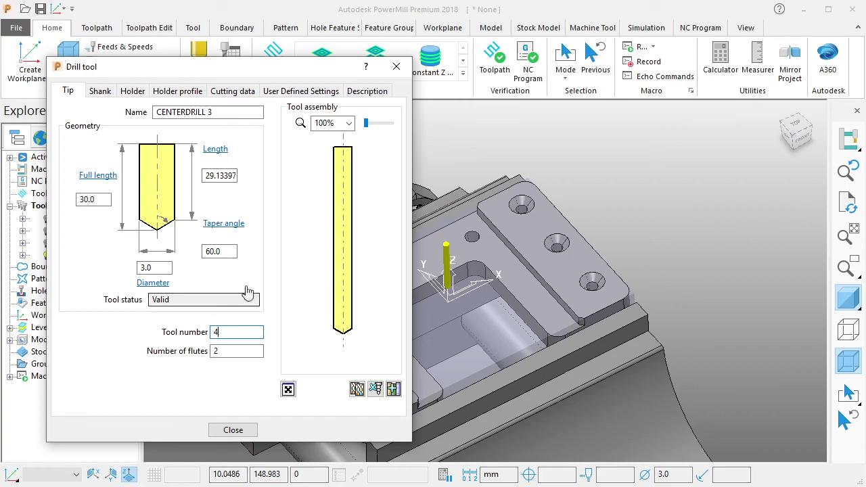
Add a 20 mm diameter shank to the center drill.
click(102, 92)
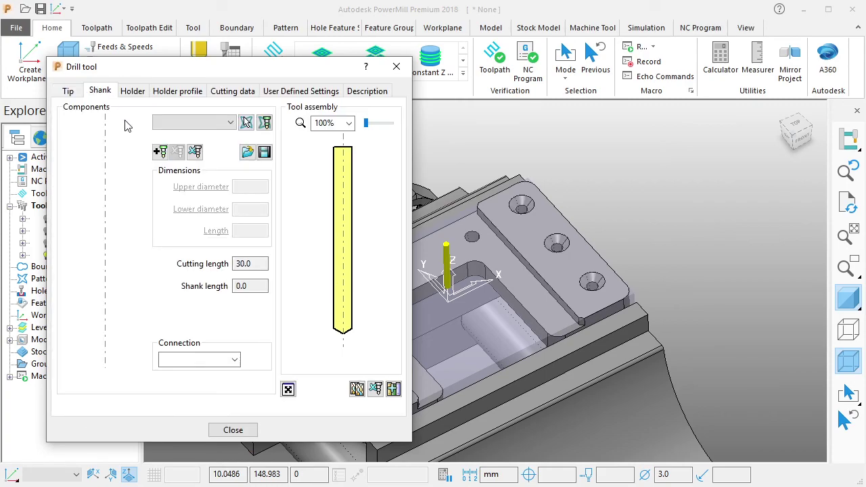
click(160, 152)
double_click(246, 209)
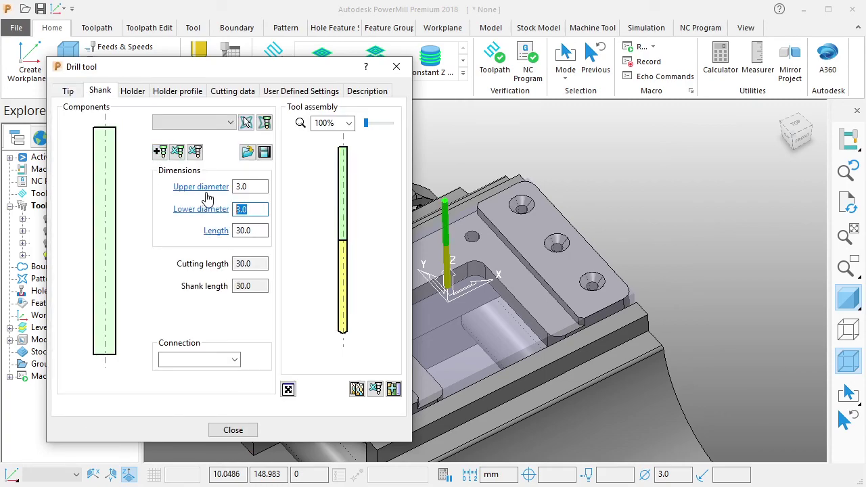
text(20)
key(Return)
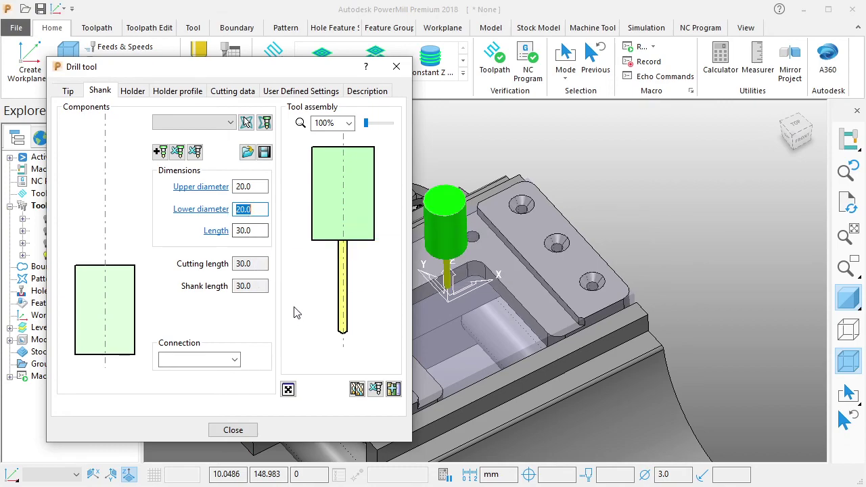
Add a 40 mm diameter holder and close the CENTERDRILL 3 settings.
click(132, 90)
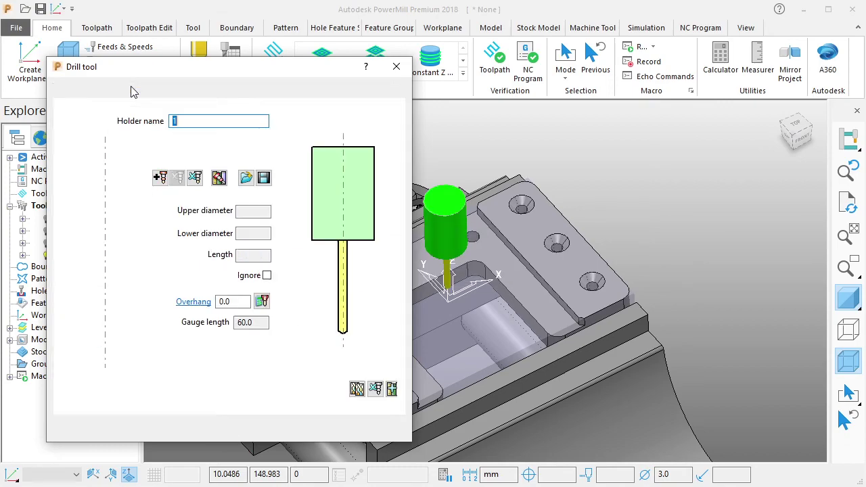
click(159, 177)
double_click(247, 233)
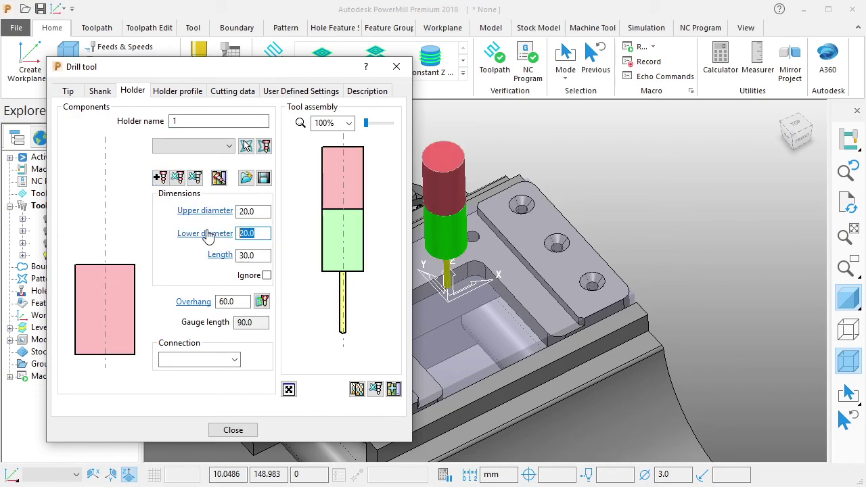
text(40)
key(Return)
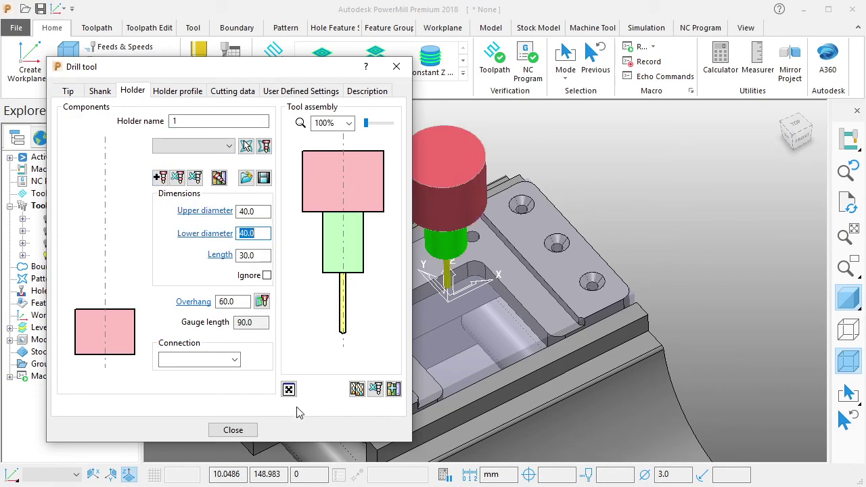
click(233, 429)
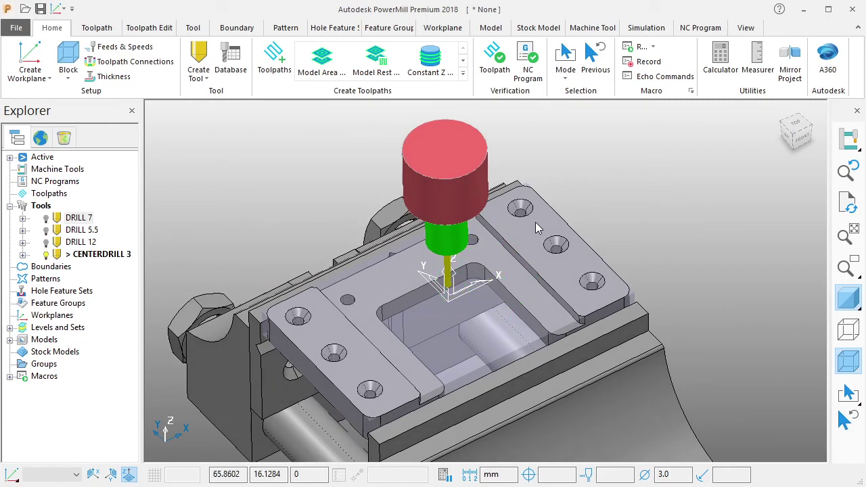
Create a new end mill named ENDMILL 10 as tool number 5 with three flutes.
click(198, 71)
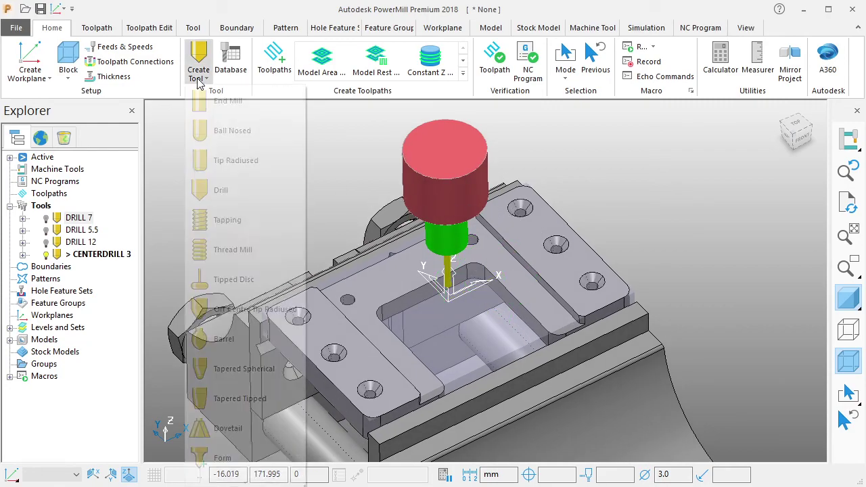
click(289, 158)
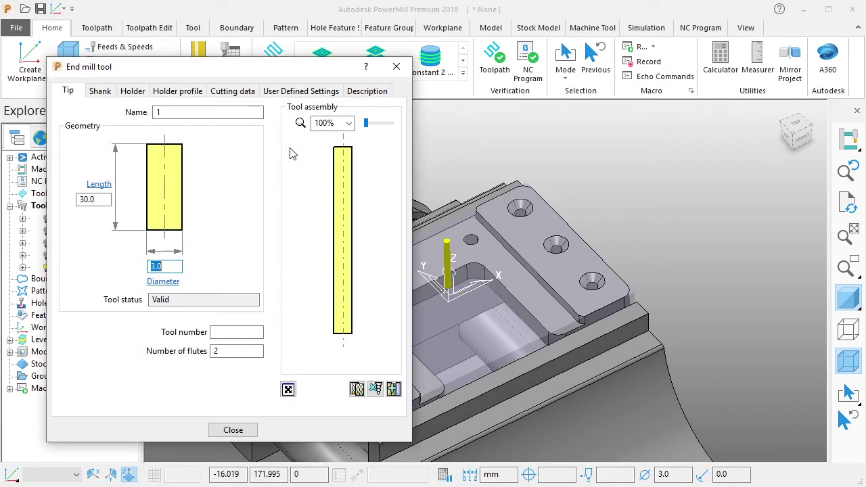
text(ENDMILL 10)
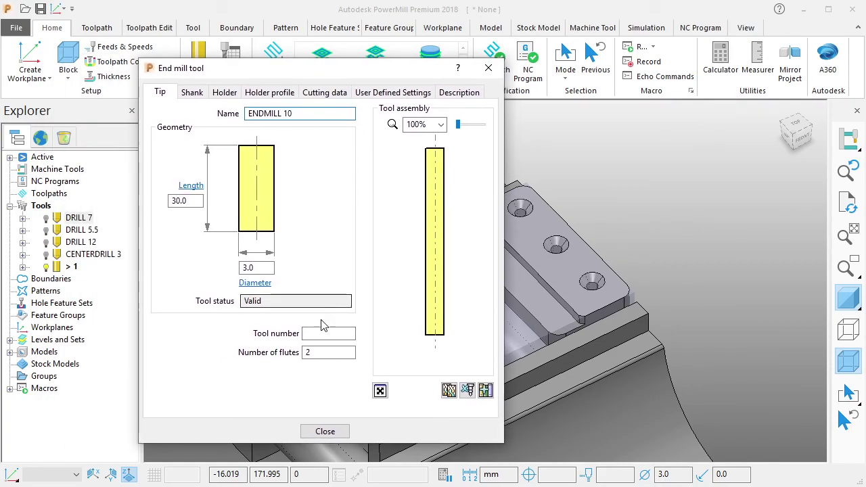
click(324, 333)
text(5)
click(327, 352)
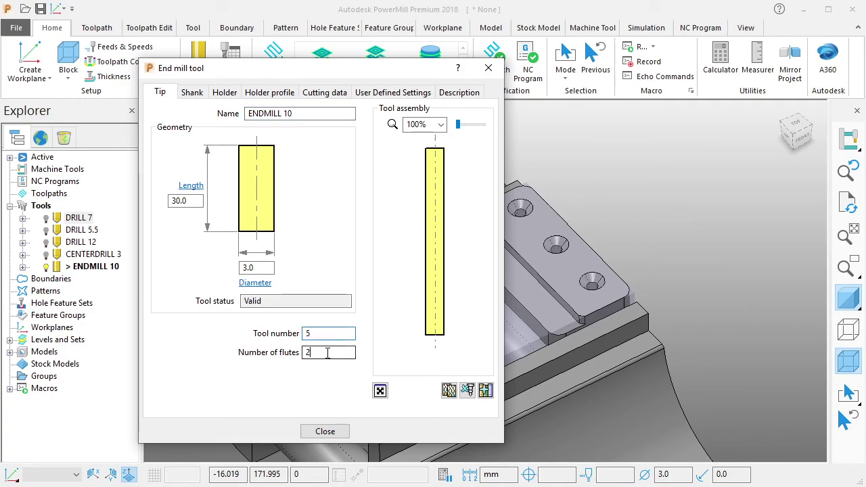
key(BackSpace)
text(3)
key(Tab)
Set the end mill's tip length to 45 mm and diameter to 10 mm.
click(193, 92)
click(170, 96)
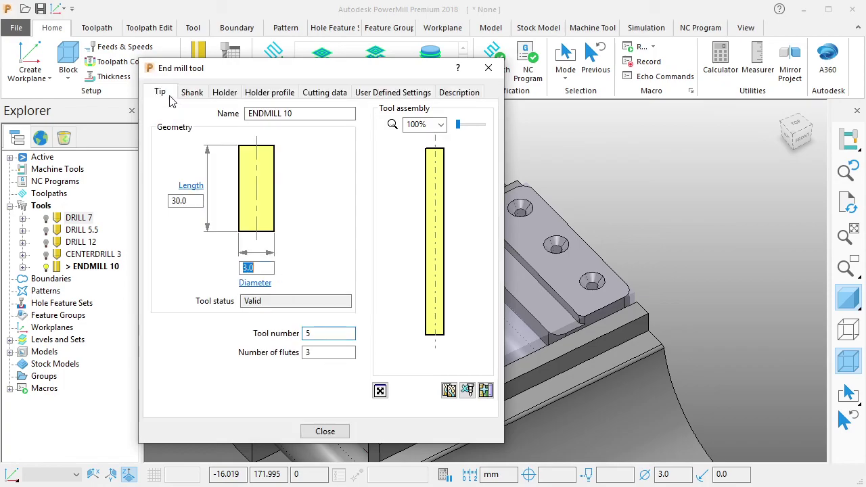
click(198, 199)
text(45)
key(Return)
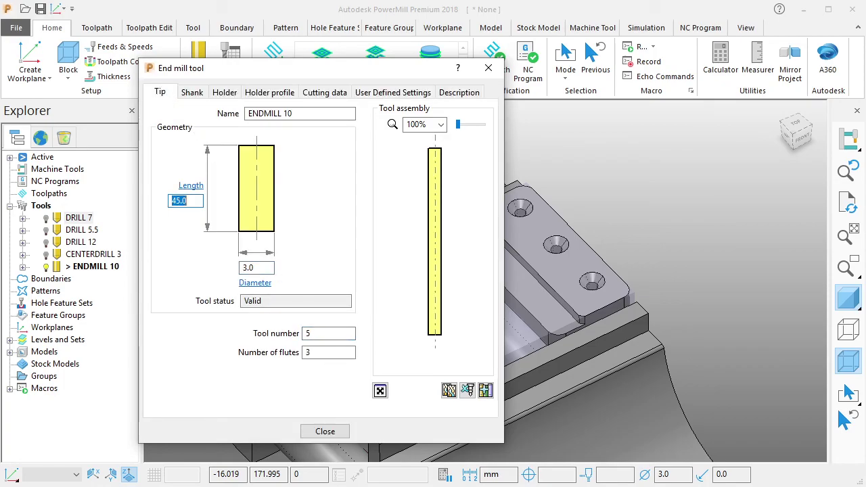
mouse_move(277, 79)
mouse_down()
mouse_move(117, 120)
mouse_move(176, 93)
mouse_up()
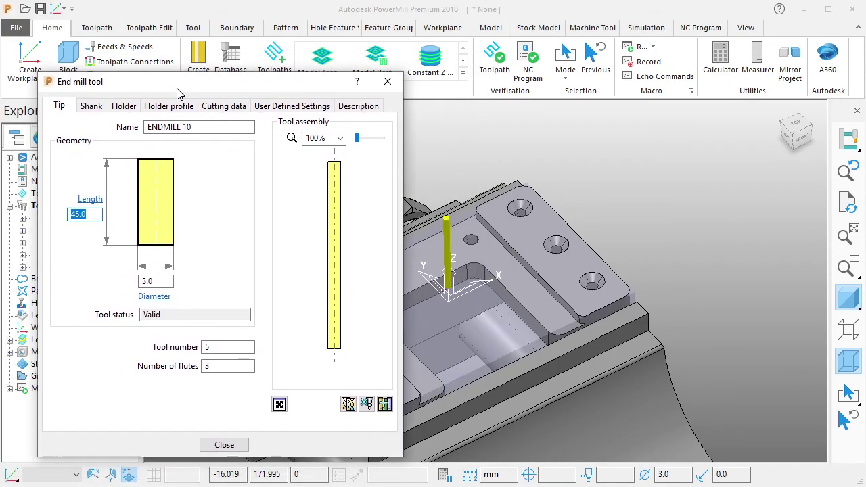
click(163, 280)
double_click(163, 281)
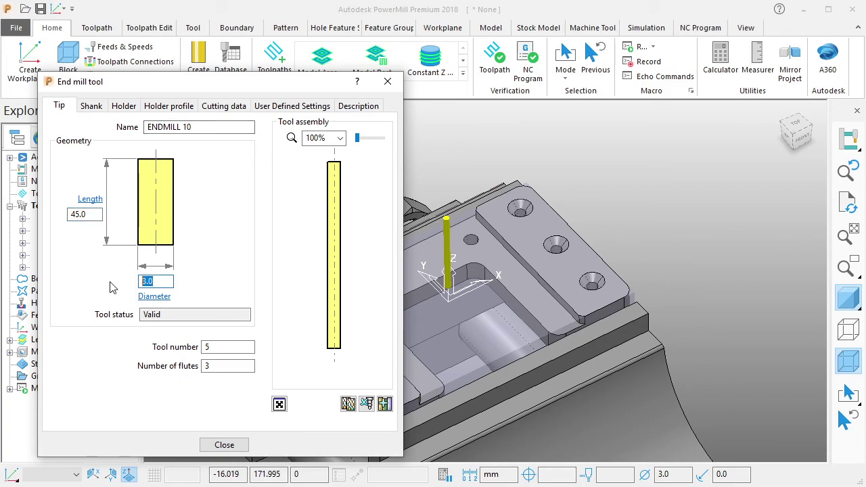
text(10)
key(Return)
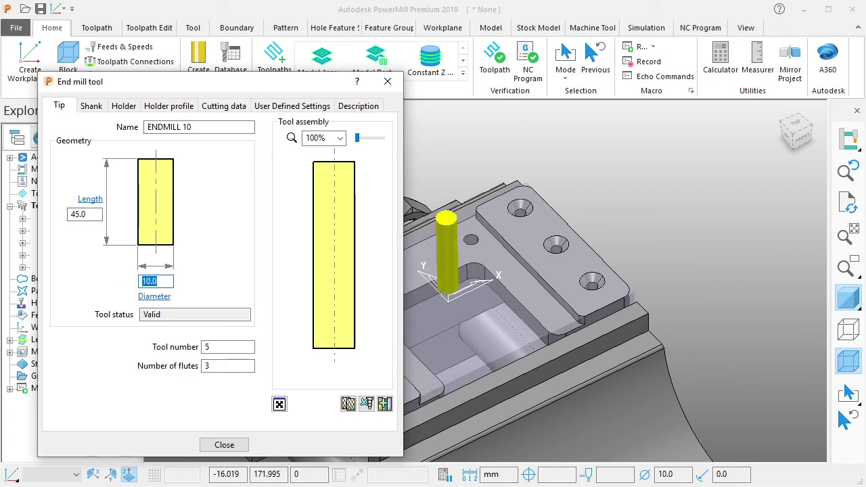
Add a shank component tapering from 35 mm to 55 mm diameter.
click(92, 107)
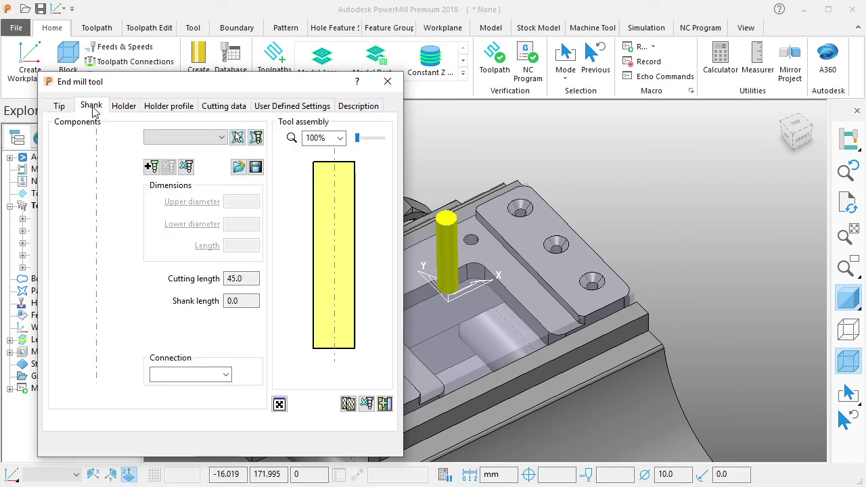
click(151, 167)
double_click(233, 223)
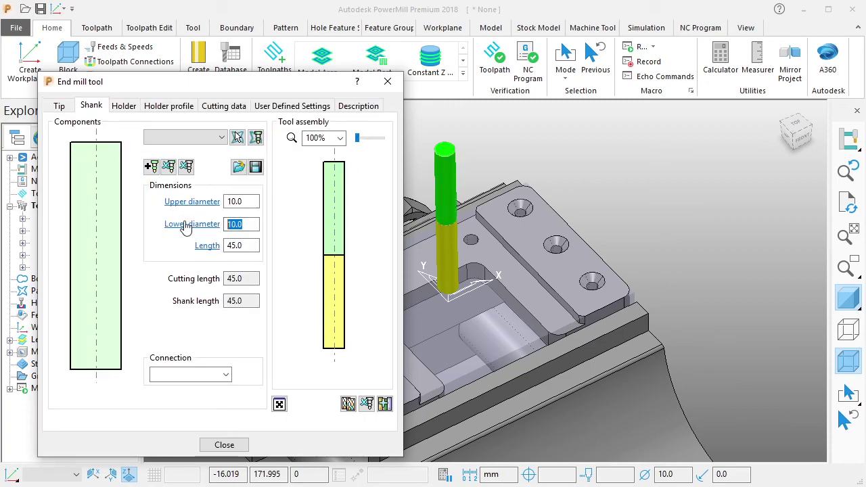
text(5)
key(Return)
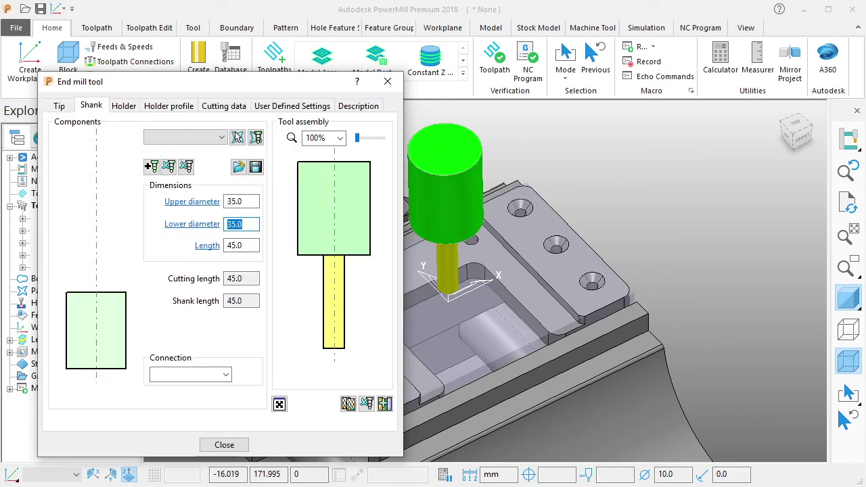
double_click(234, 201)
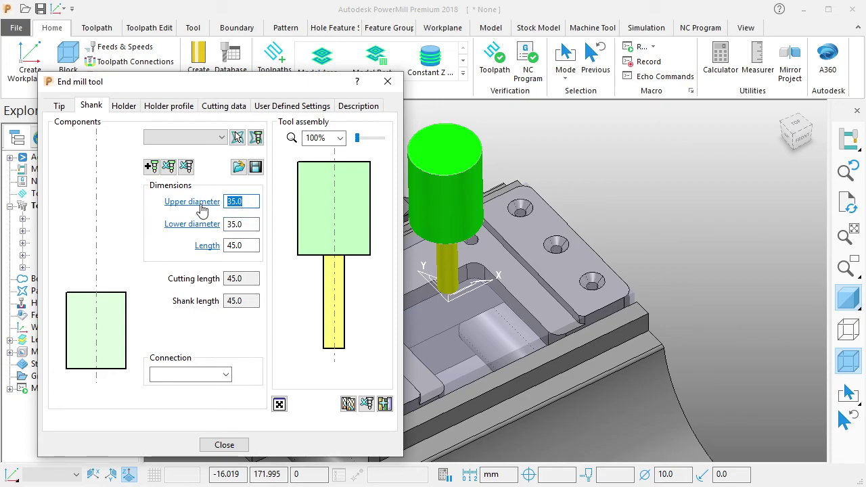
text(45)
key(Return)
text(55)
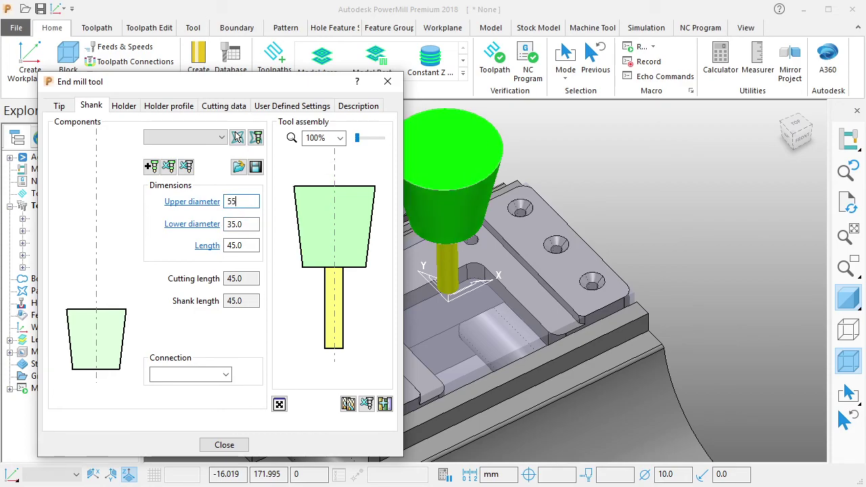
key(Return)
Add an 80 mm diameter holder at 90 mm overhang and close the tool form.
click(126, 107)
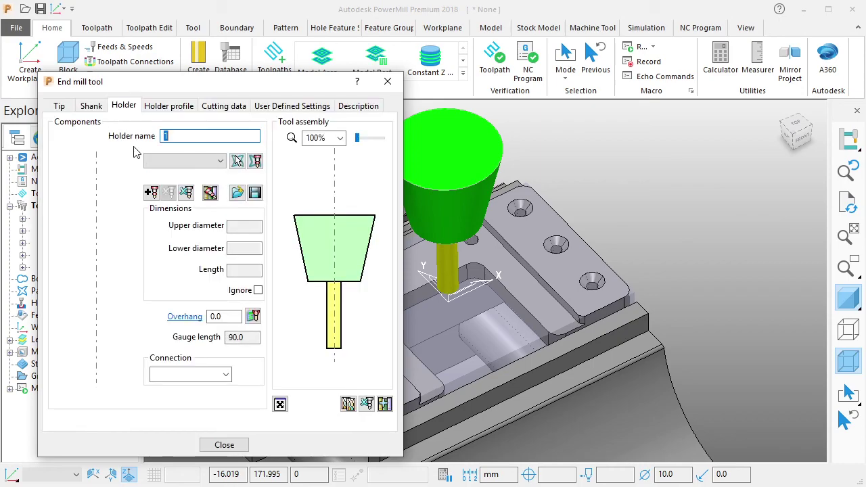
click(150, 193)
drag(237, 316, 178, 321)
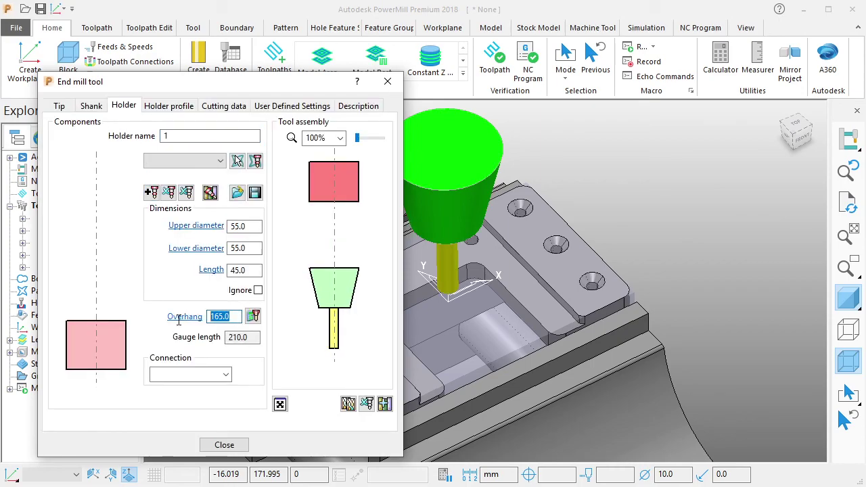
text(100)
key(Return)
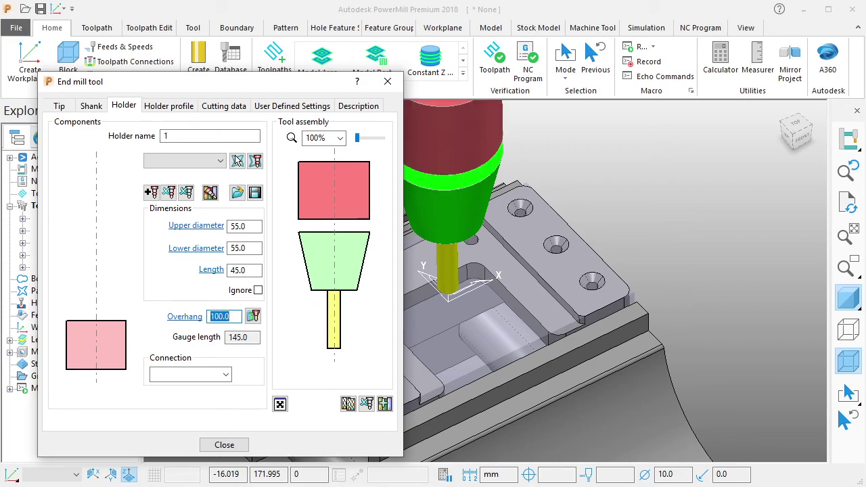
text(90)
key(Return)
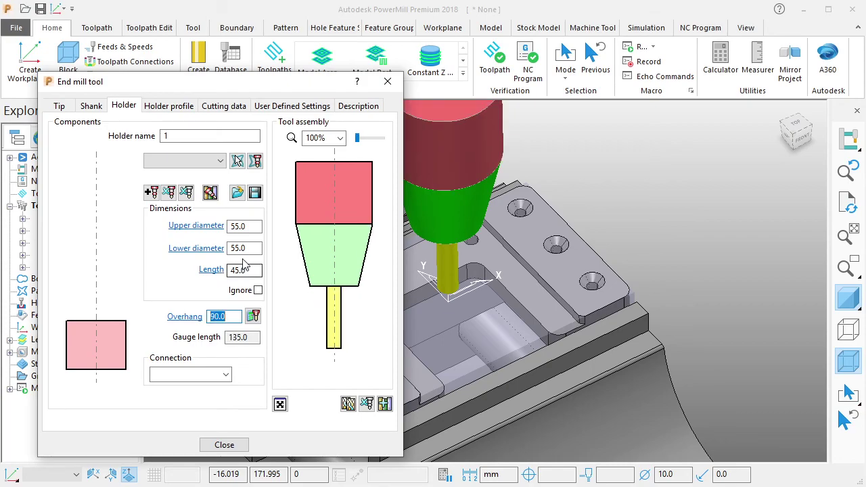
double_click(237, 248)
text(80)
key(Return)
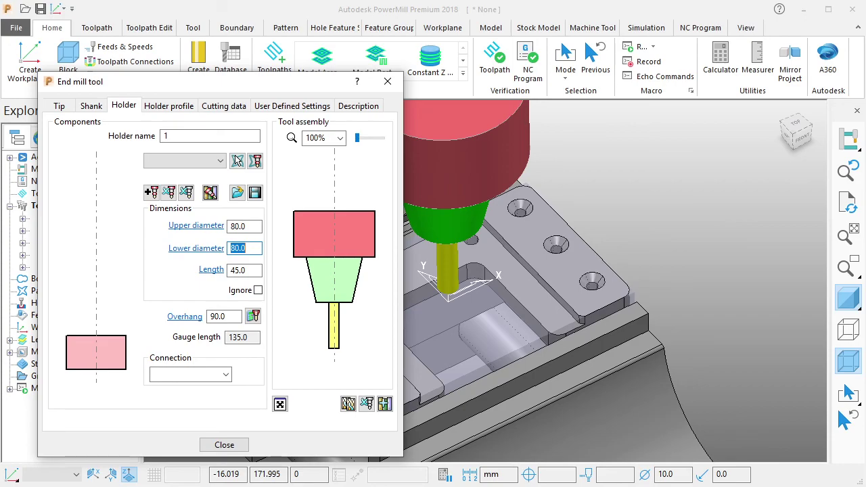
click(224, 444)
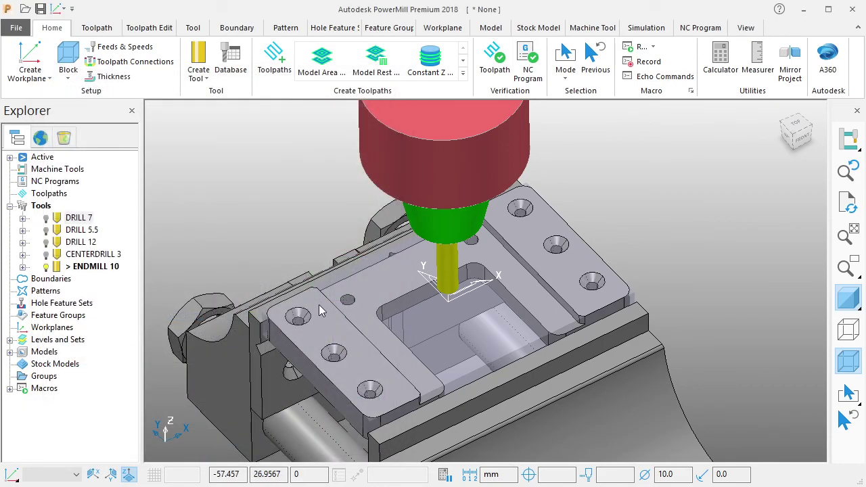
Save the project into the CAD CAM folder under the name '2021 - Drilling 5'.
mouse_move(332, 239)
middle_down()
mouse_move(525, 249)
mouse_move(519, 176)
middle_up()
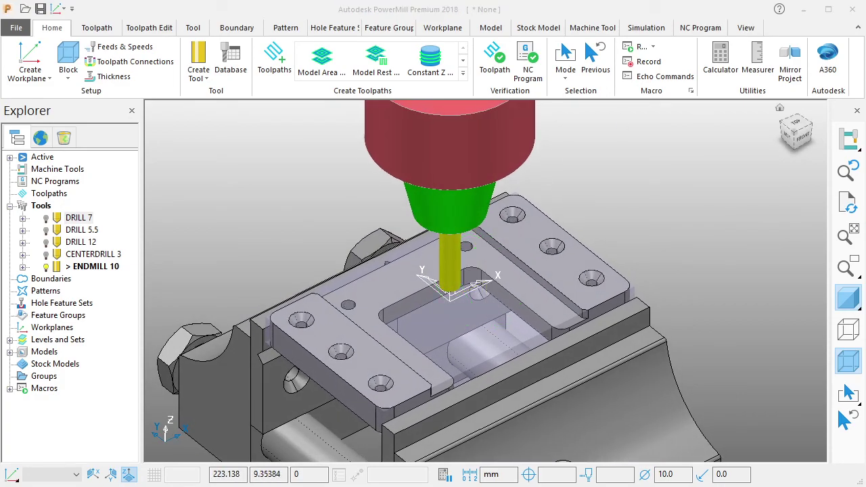
click(40, 8)
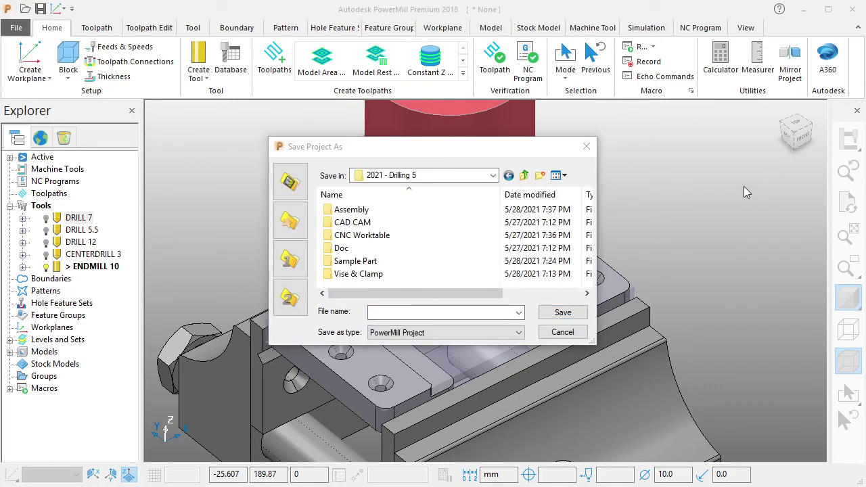
double_click(379, 221)
click(406, 312)
text(2021 - Dr)
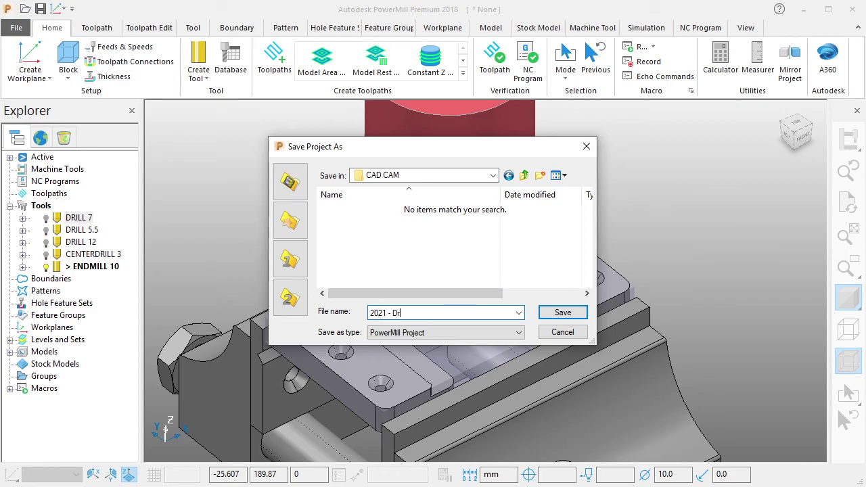
text(illing 5)
click(562, 312)
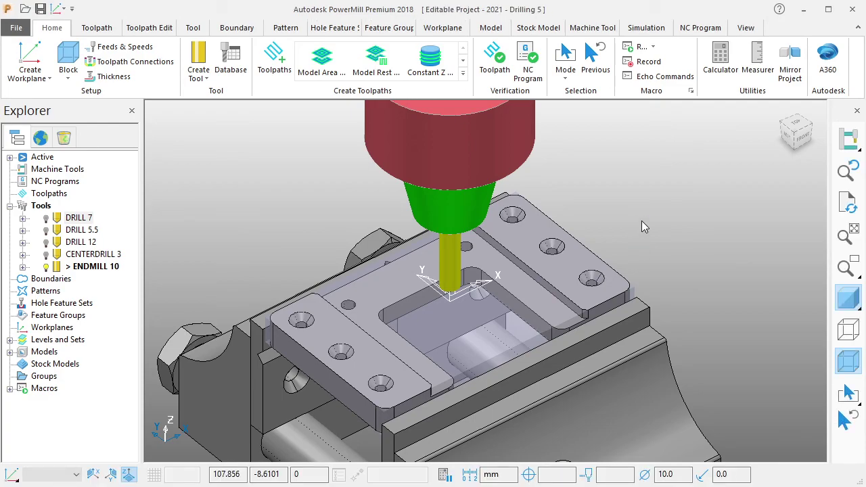
Deactivate ENDMILL 10 from its Explorer context menu.
shift+middle_drag(641, 221, 654, 202)
scroll(654, 202, down, 1)
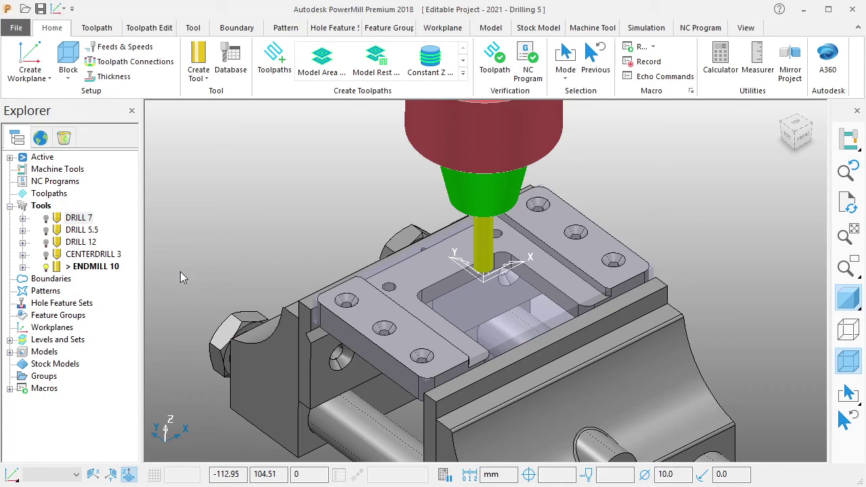
scroll(503, 239, up, 1)
scroll(551, 225, up, 1)
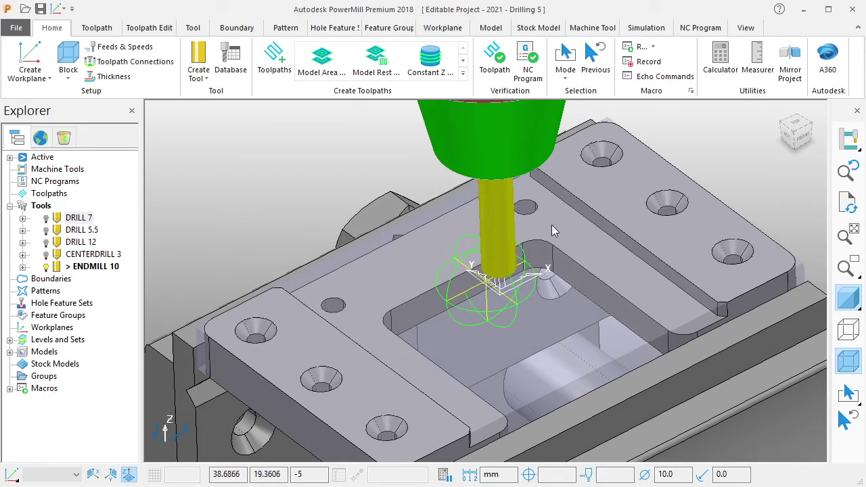
scroll(551, 230, up, 1)
right_click(100, 267)
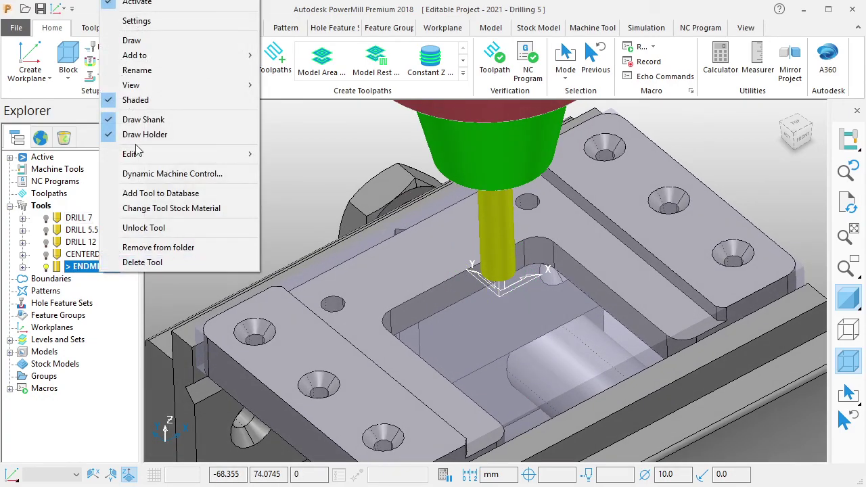
click(137, 3)
Orbit and zoom around the part to view the vise and fixture plate without the cutter.
mouse_move(261, 199)
middle_down()
mouse_move(574, 238)
mouse_move(541, 198)
middle_up()
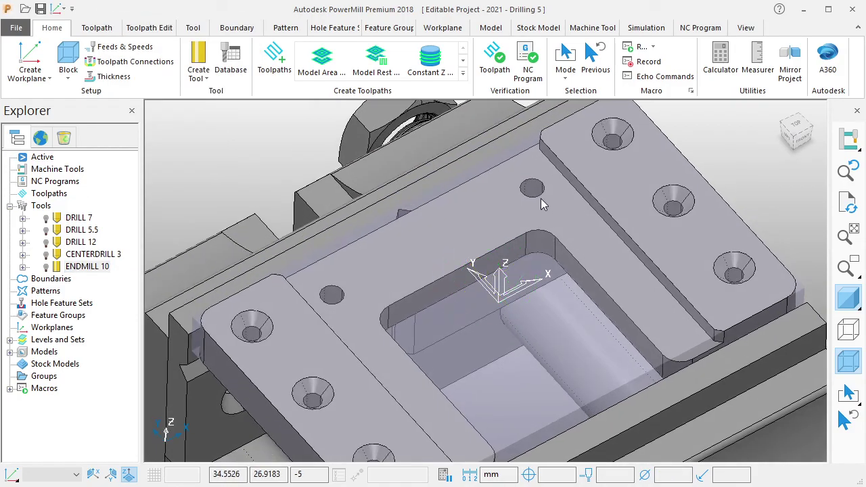
scroll(540, 198, down, 1)
scroll(543, 203, down, 2)
scroll(543, 203, up, 3)
scroll(575, 263, up, 1)
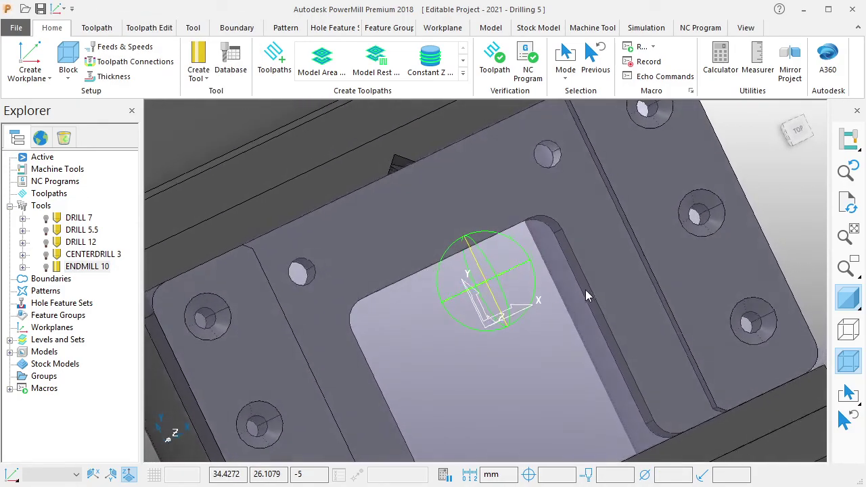
scroll(585, 290, down, 2)
middle_drag(512, 251, 526, 226)
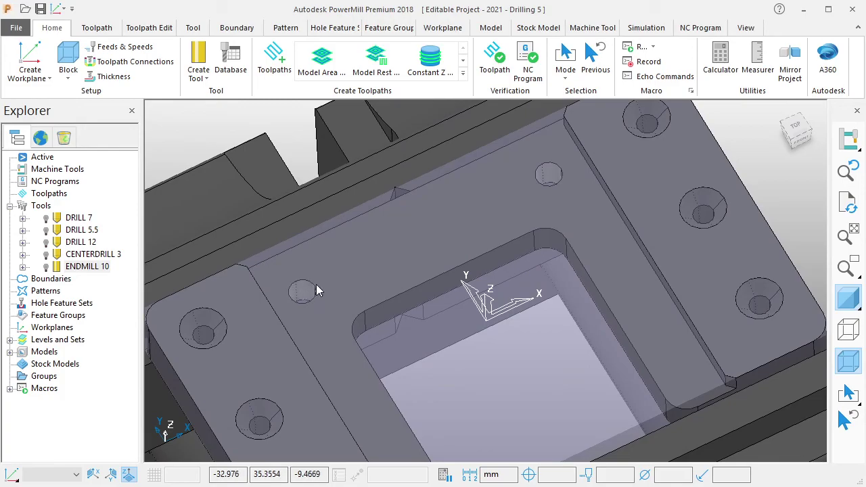
mouse_move(318, 290)
middle_down()
mouse_move(349, 292)
mouse_move(390, 362)
mouse_move(377, 248)
mouse_move(570, 145)
mouse_move(523, 171)
middle_up()
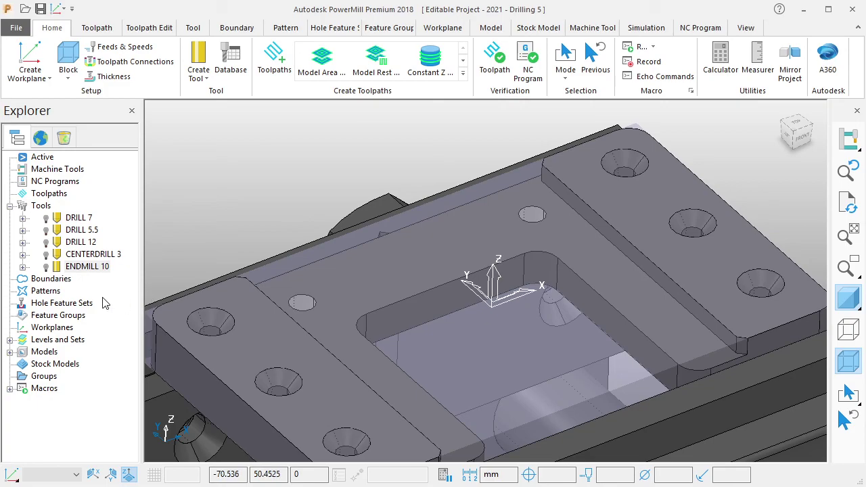
Create holes from the model's plain holes with name root DRILL 7.
right_click(77, 308)
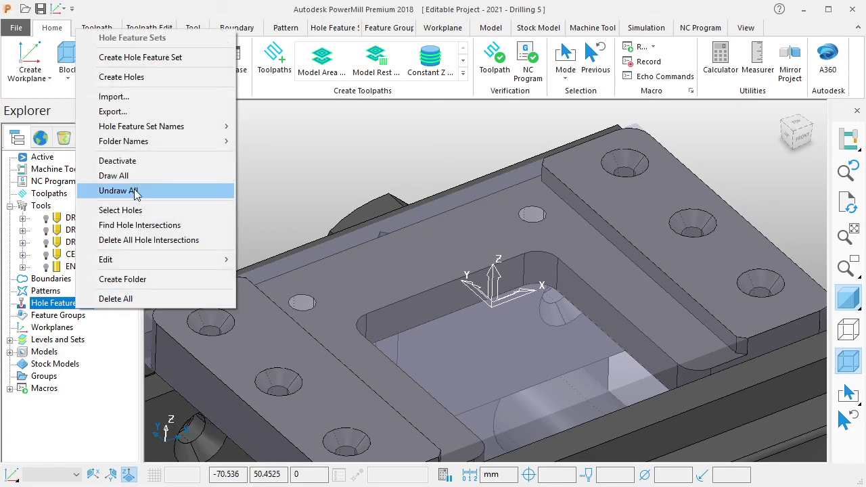
click(136, 76)
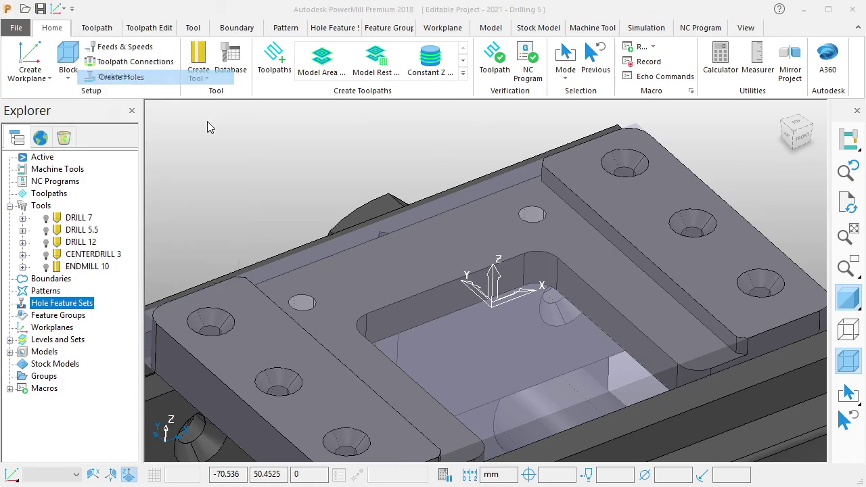
drag(222, 122, 290, 142)
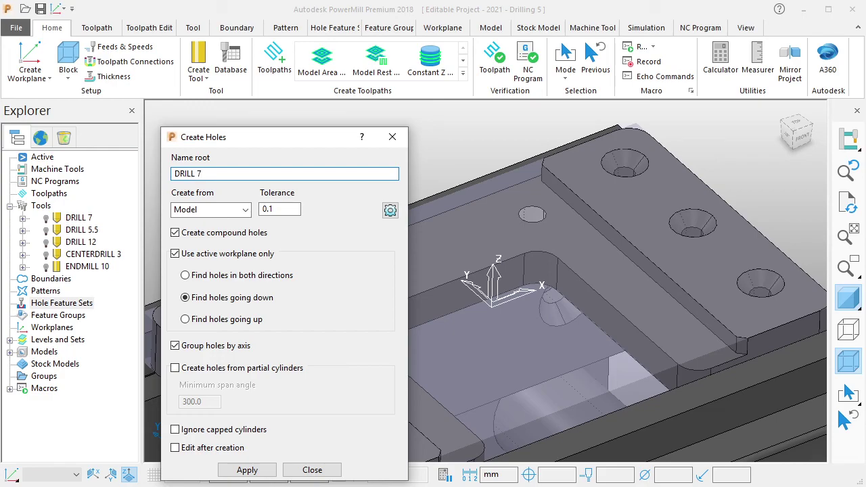
click(249, 470)
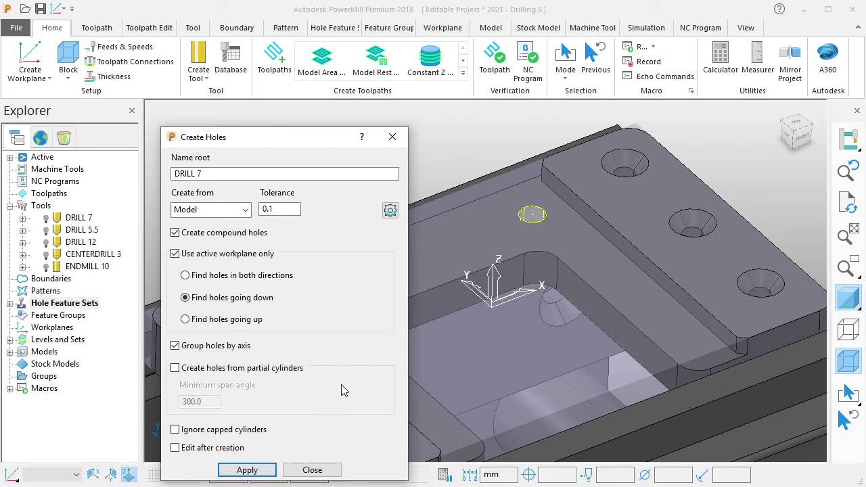
click(330, 470)
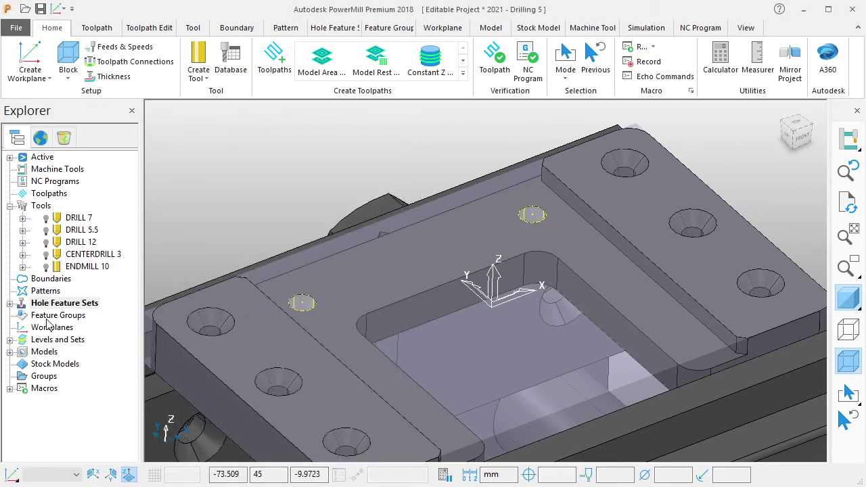
Rename the new hole set DRILL 7 and deactivate it.
click(12, 303)
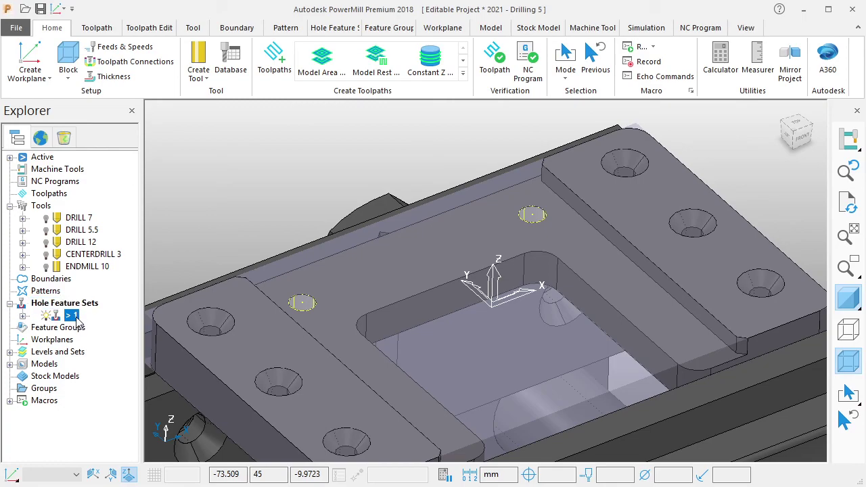
click(76, 318)
text(DRILL 7)
key(Return)
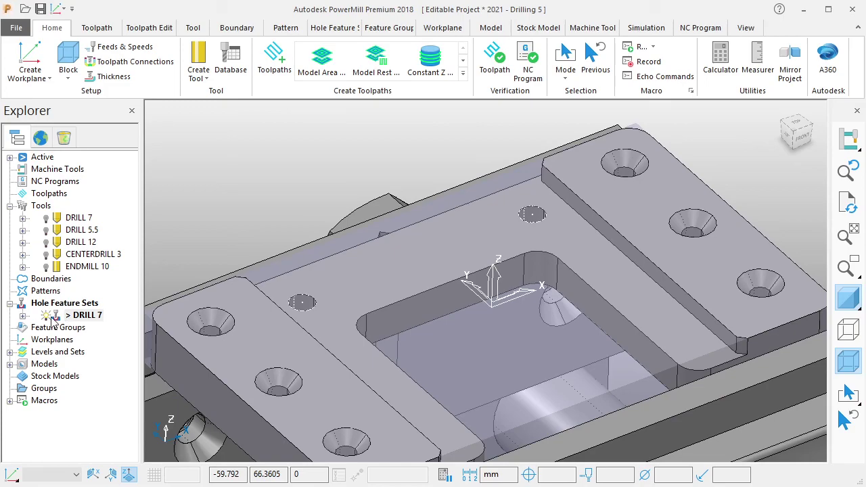
click(23, 316)
click(23, 316)
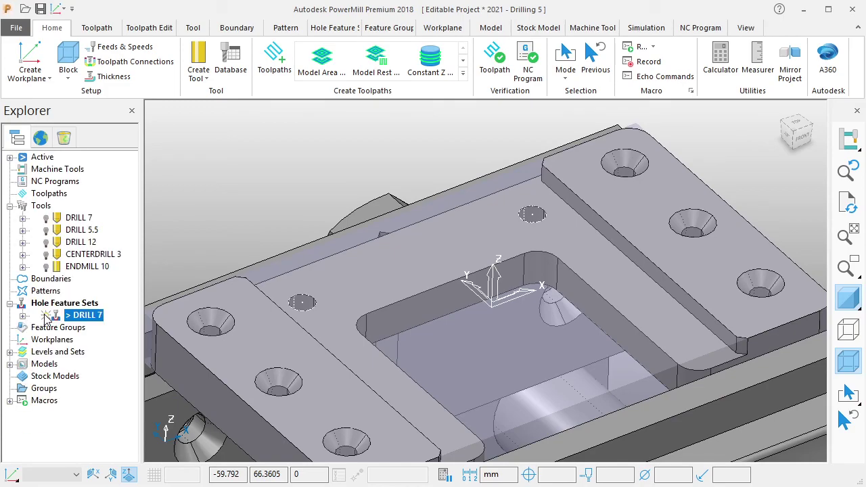
right_click(70, 318)
click(112, 8)
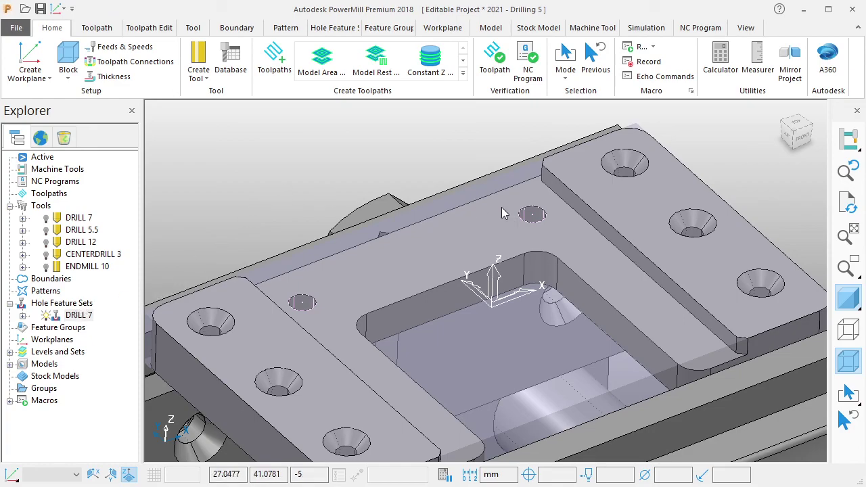
middle_drag(501, 207, 506, 222)
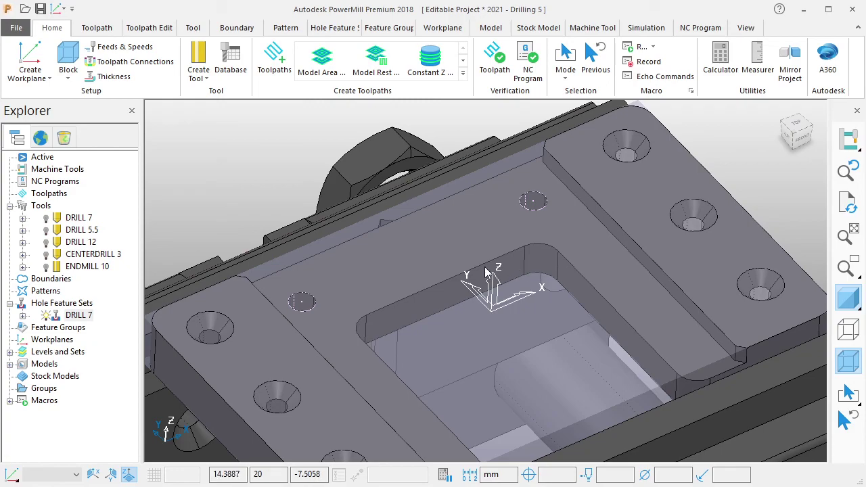
shift+middle_drag(466, 251, 487, 212)
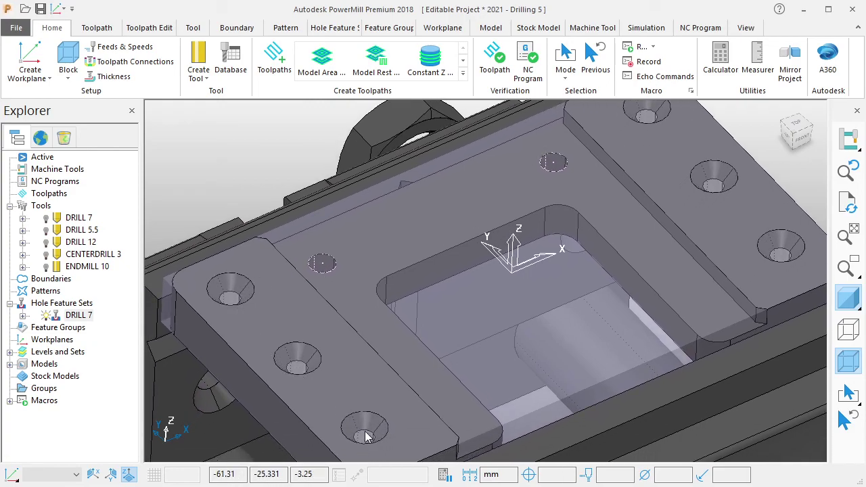
Create another hole feature set from the model with name root DRILL 5.5.
right_click(82, 305)
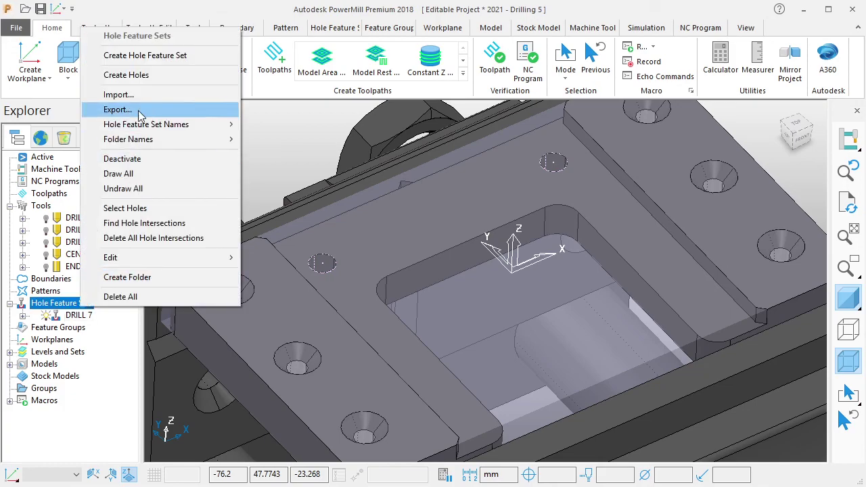
click(112, 75)
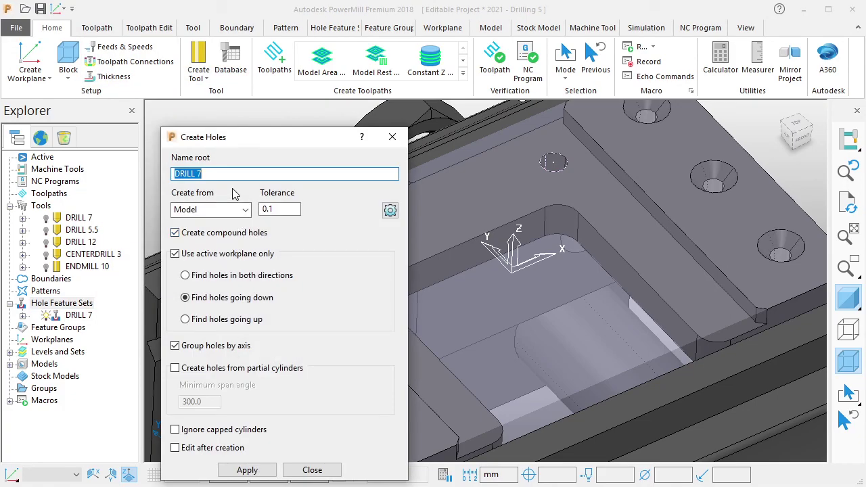
click(229, 176)
text(5.5)
click(247, 469)
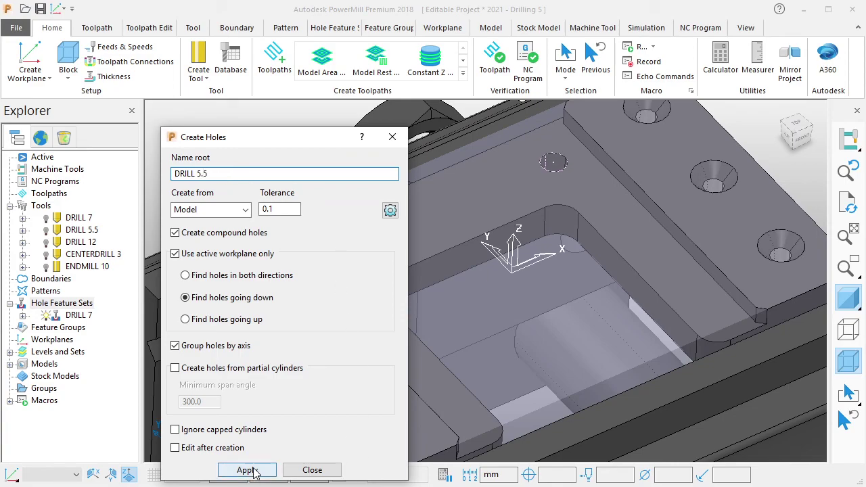
click(313, 469)
Rename the new hole set DRILL 5.5 and deactivate it.
click(75, 328)
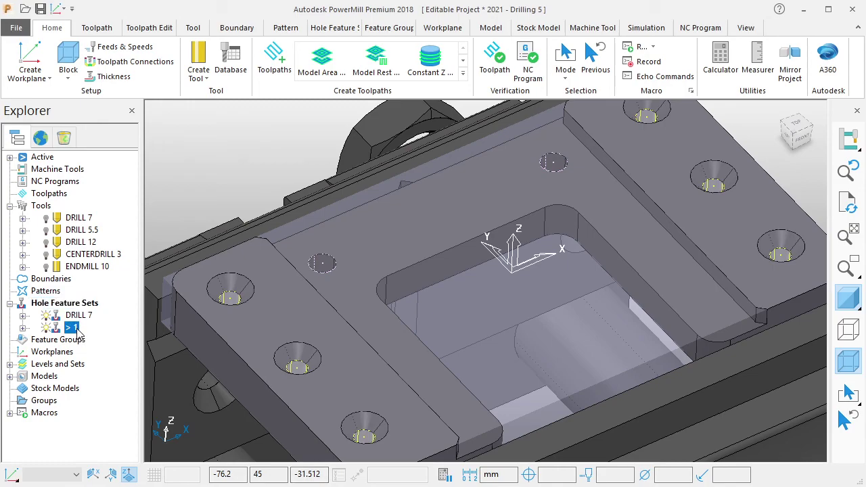
click(77, 328)
text(DRILL 5.5)
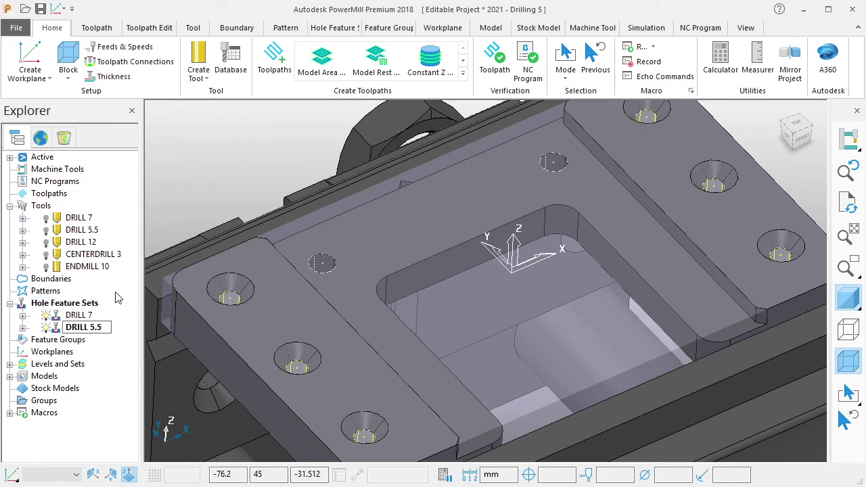
key(Return)
right_click(96, 330)
click(23, 328)
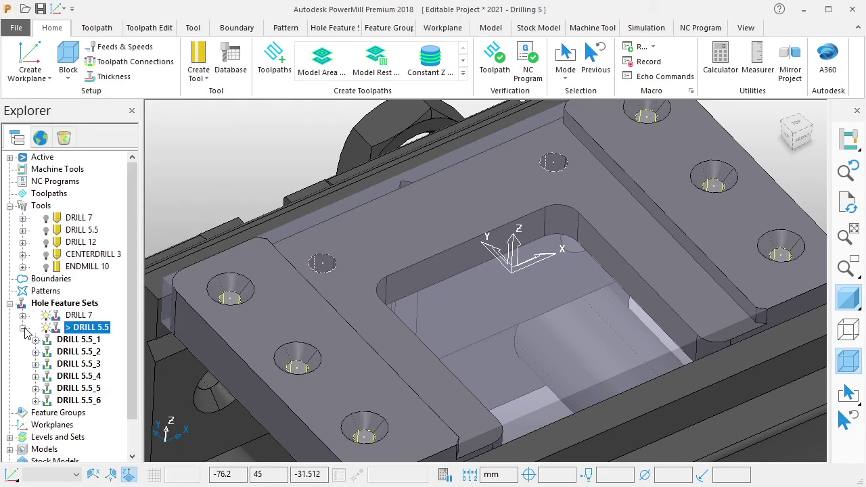
click(23, 328)
right_click(96, 330)
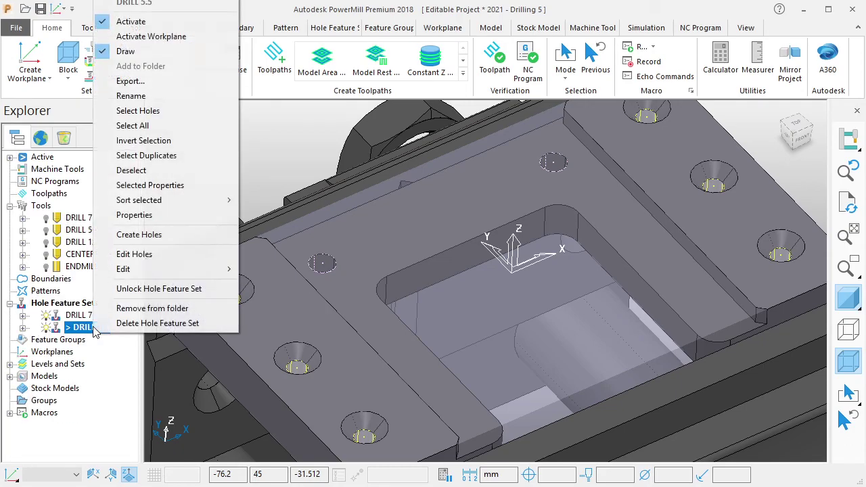
click(130, 27)
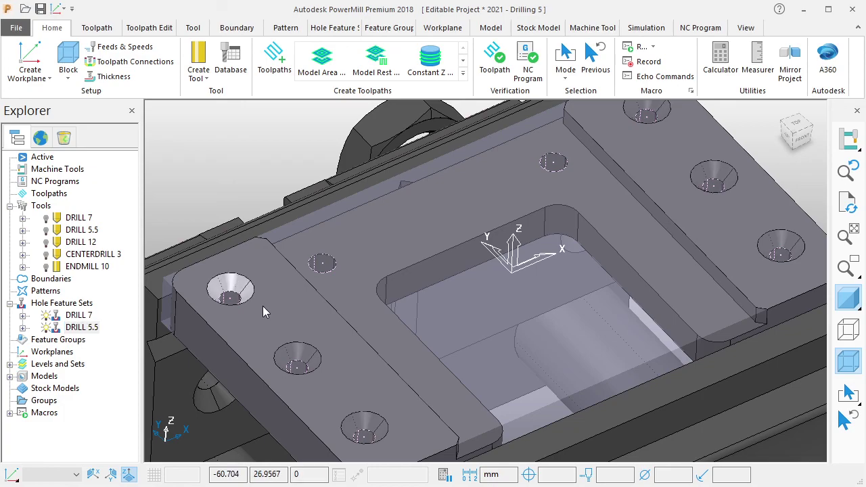
Select the six large countersunk holes on the plate's top face.
click(297, 359)
click(364, 427)
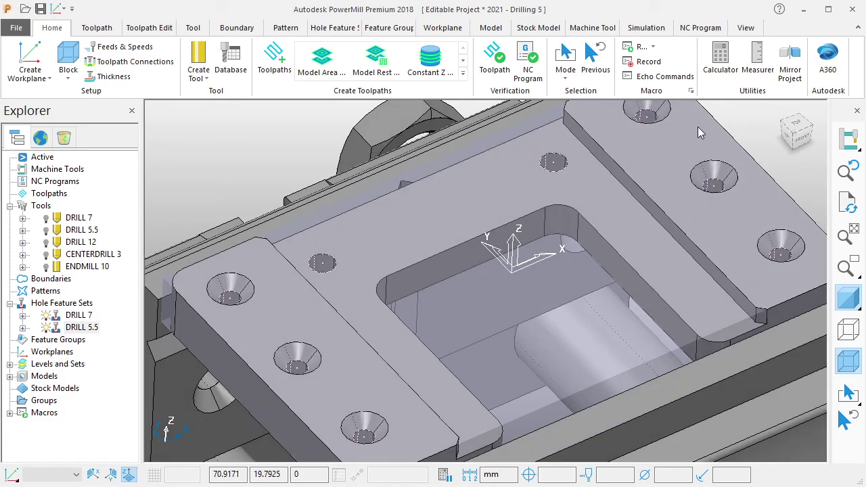
scroll(682, 149, down, 3)
scroll(663, 142, up, 2)
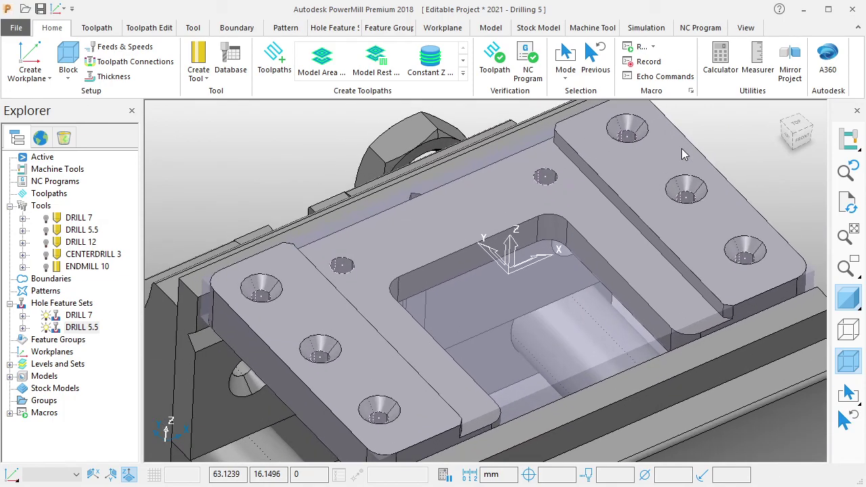
click(643, 136)
click(686, 192)
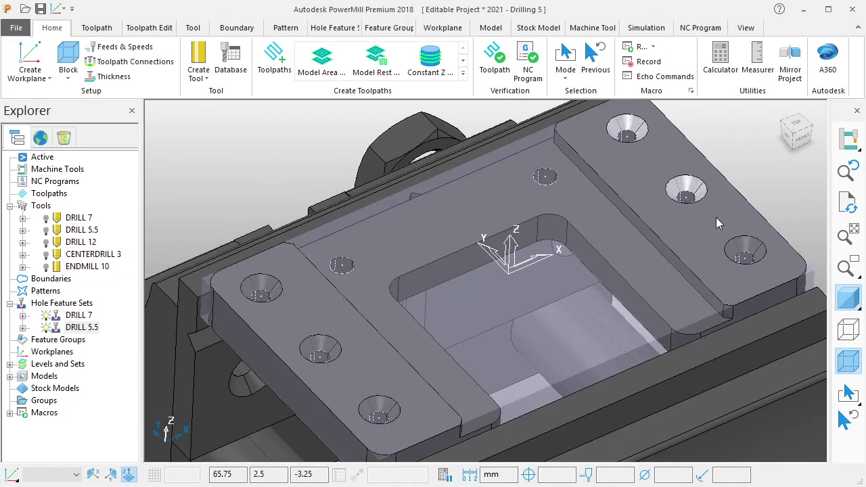
click(745, 250)
click(379, 409)
click(320, 348)
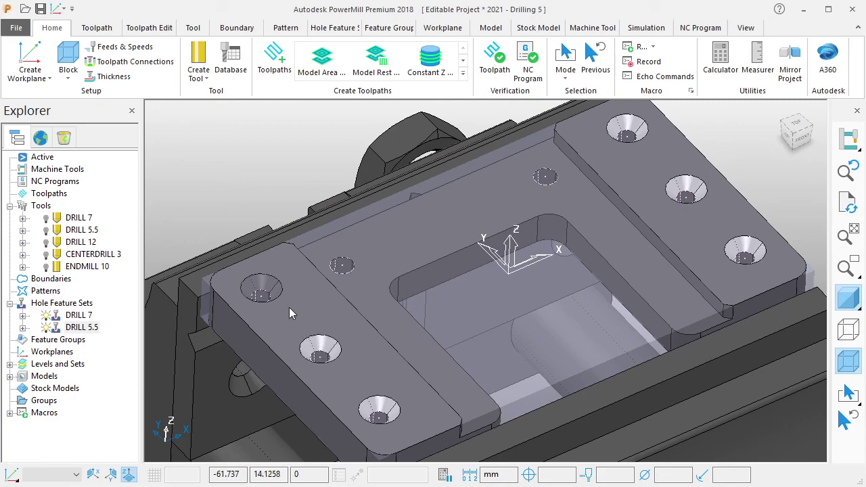
click(261, 291)
Create a hole feature set from the selected countersunk holes with name root DRILL 12.
click(76, 303)
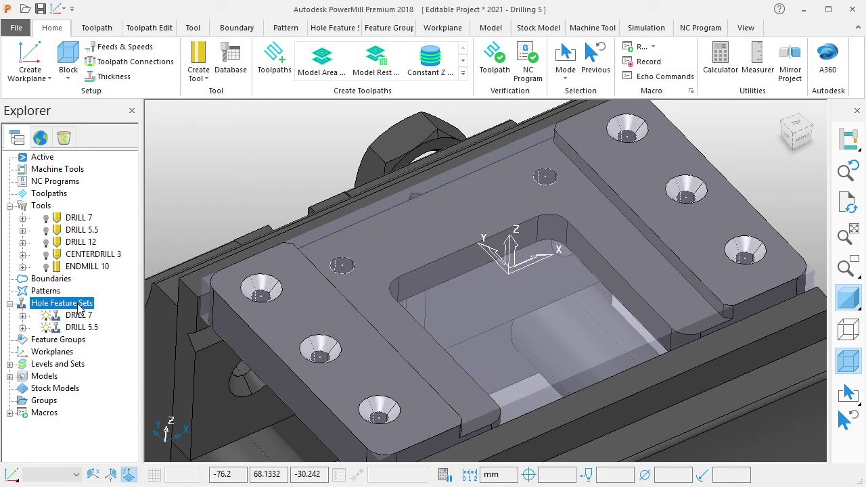
right_click(80, 308)
click(203, 78)
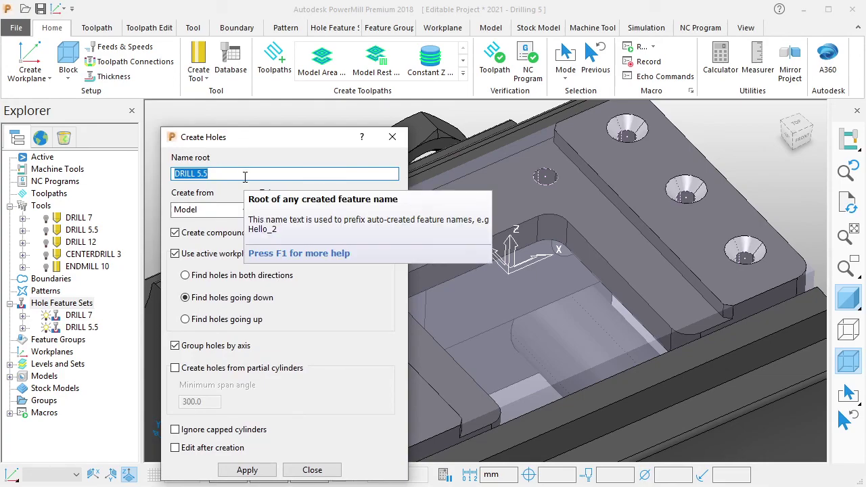
click(245, 177)
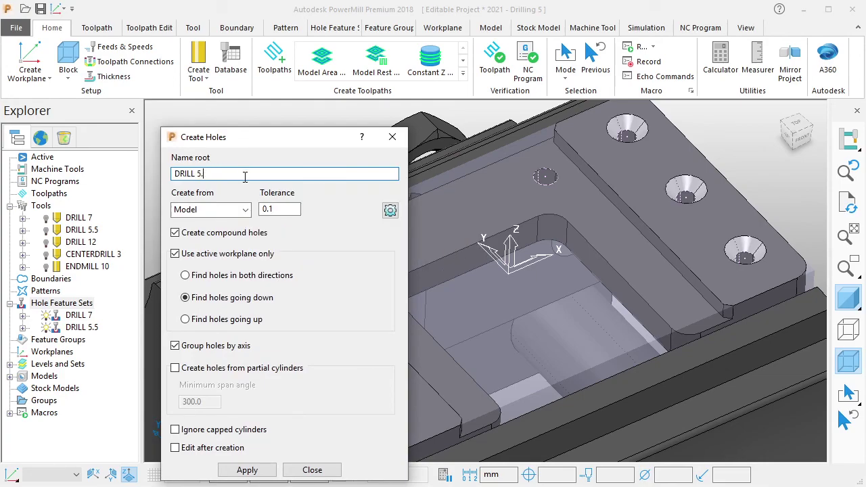
text(12)
click(248, 469)
click(329, 474)
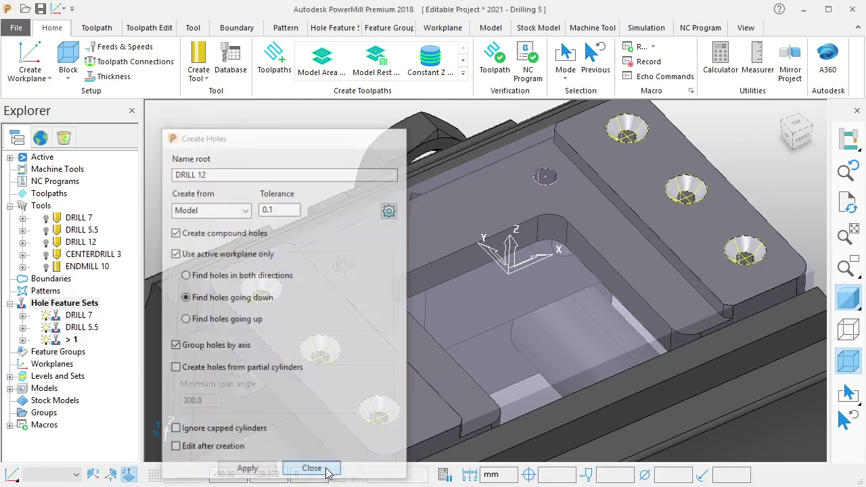
Rename the new hole set DRILL 12 and deactivate it.
click(24, 341)
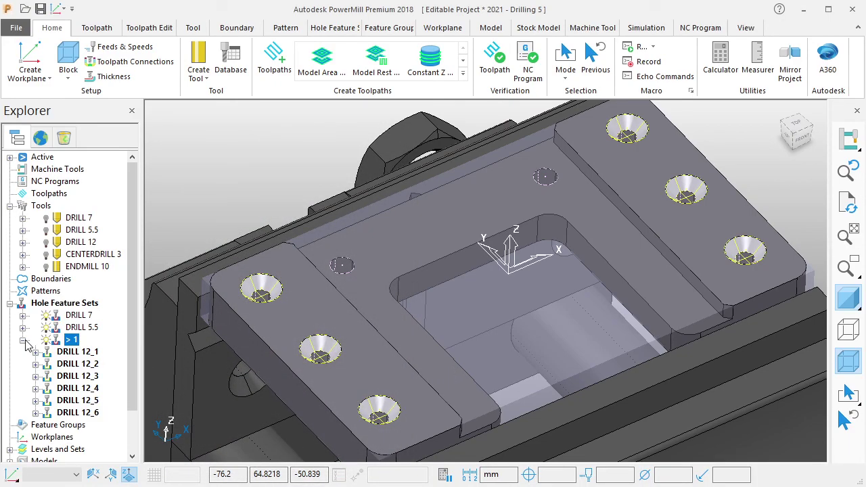
click(23, 340)
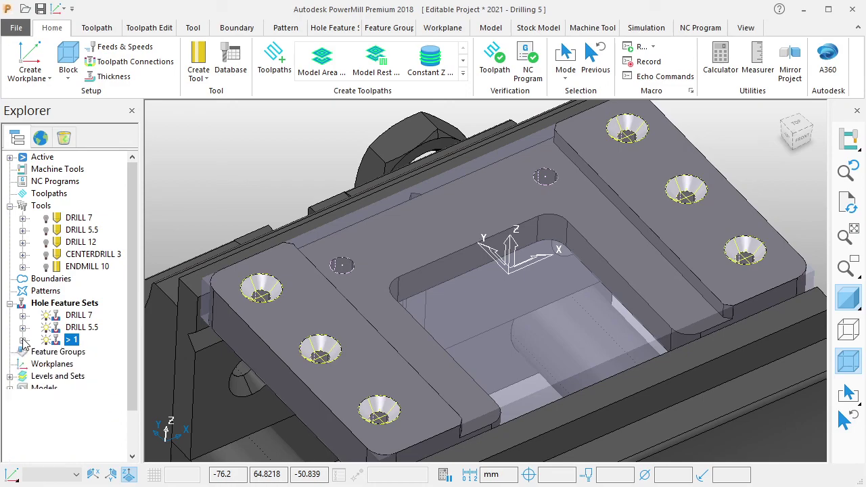
click(73, 340)
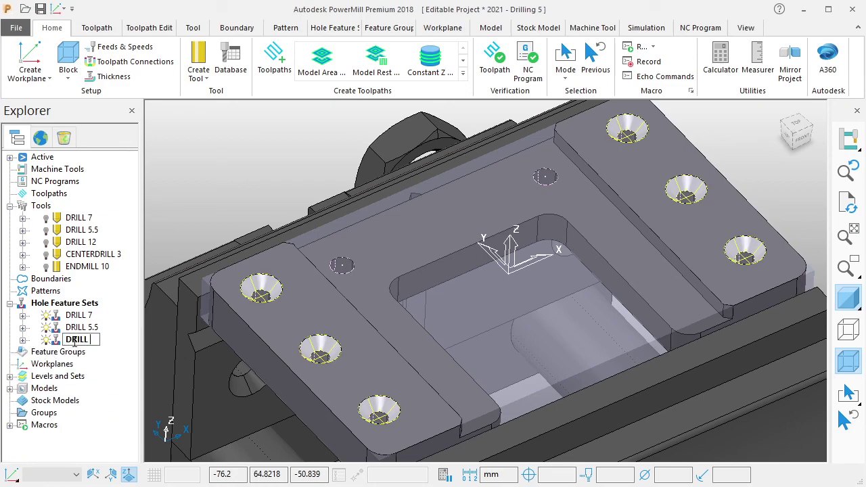
text(DRILL 12)
click(121, 316)
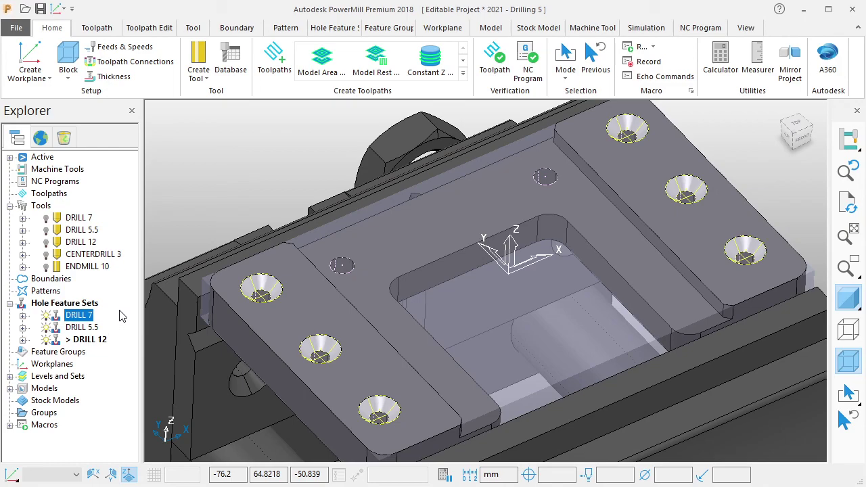
click(94, 341)
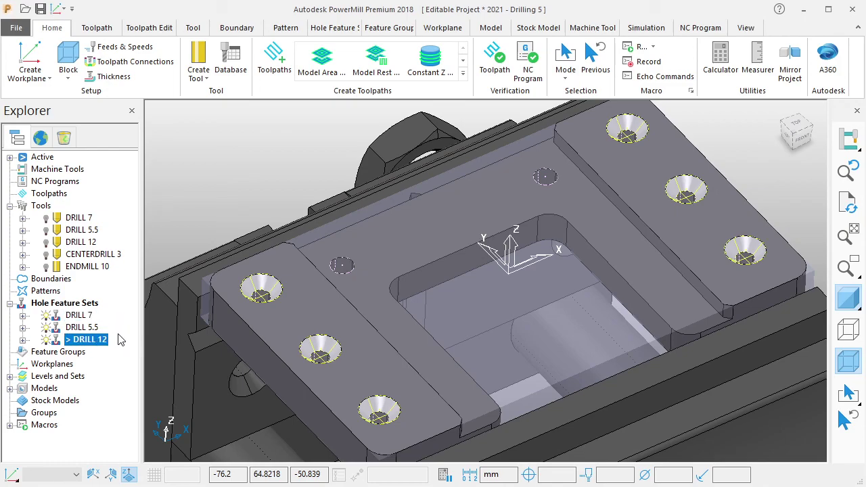
right_click(99, 340)
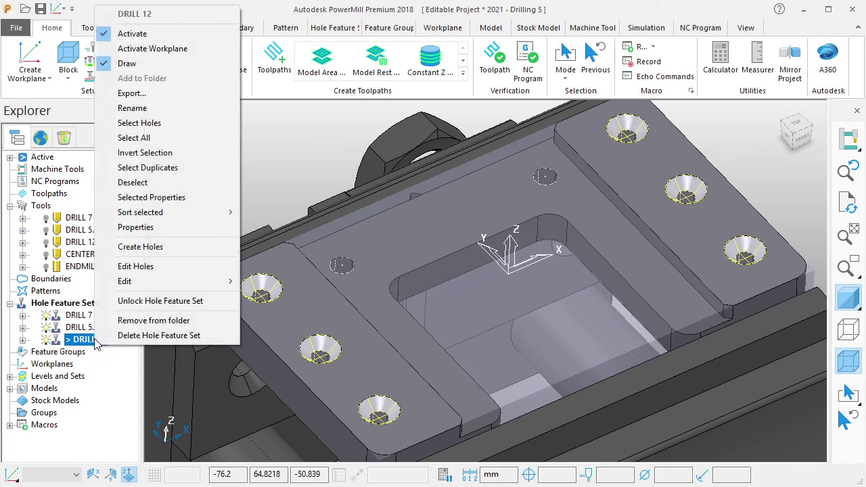
click(122, 31)
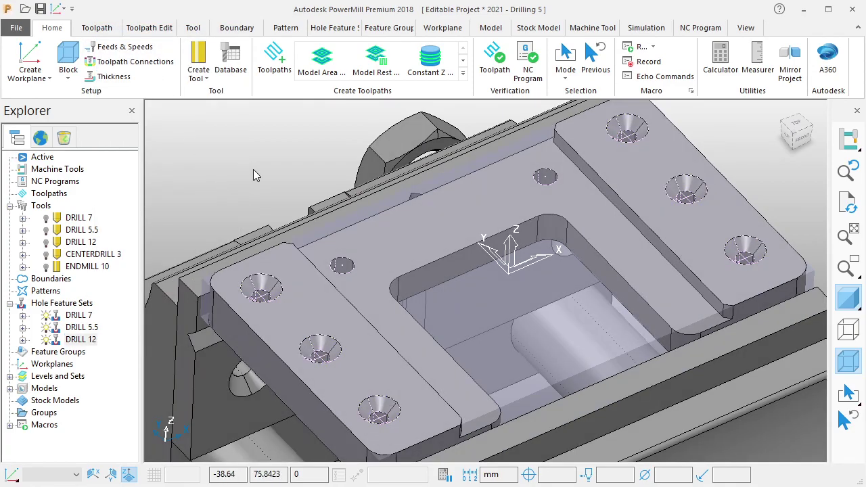
Hide the outlines of the three hole sets in the view.
middle_drag(453, 212, 445, 215)
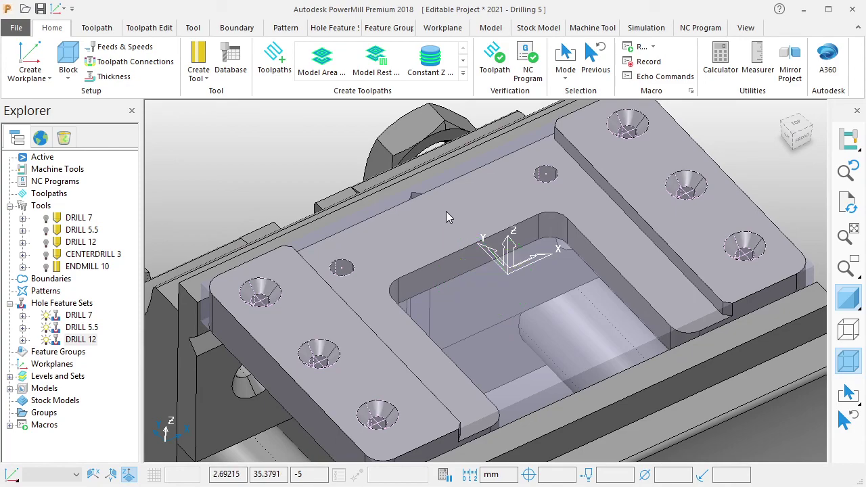
click(45, 315)
click(46, 327)
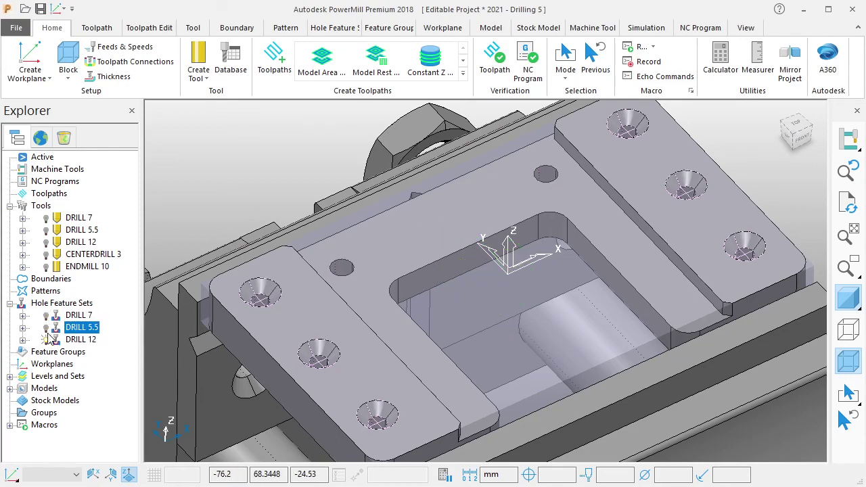
click(45, 340)
Select all eight holes on the fixture plate.
click(264, 291)
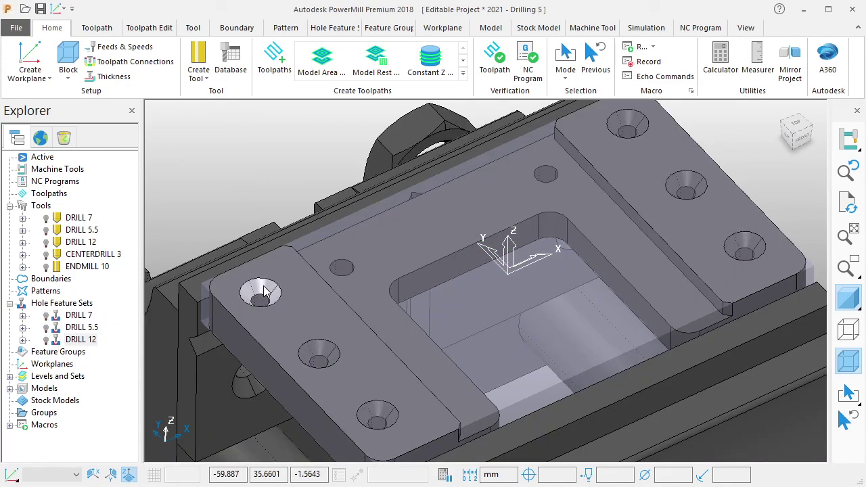
click(321, 349)
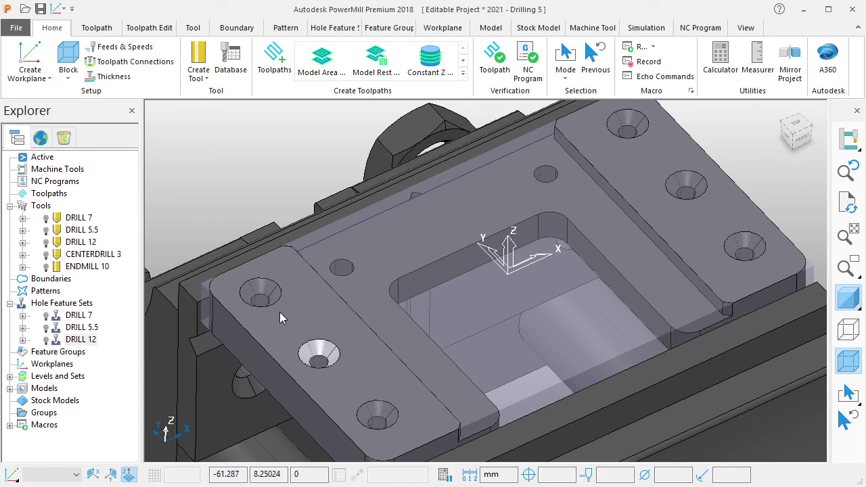
shift+click(264, 294)
shift+click(380, 411)
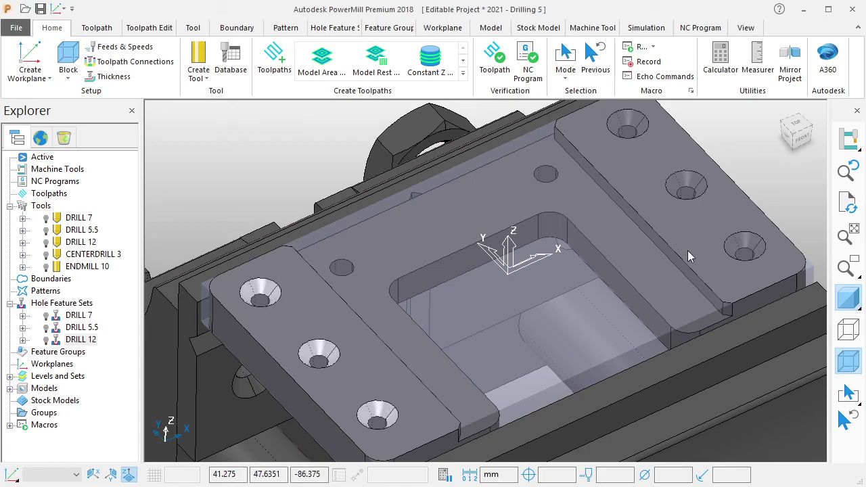
shift+click(744, 245)
shift+click(686, 181)
shift+click(629, 127)
shift+click(545, 174)
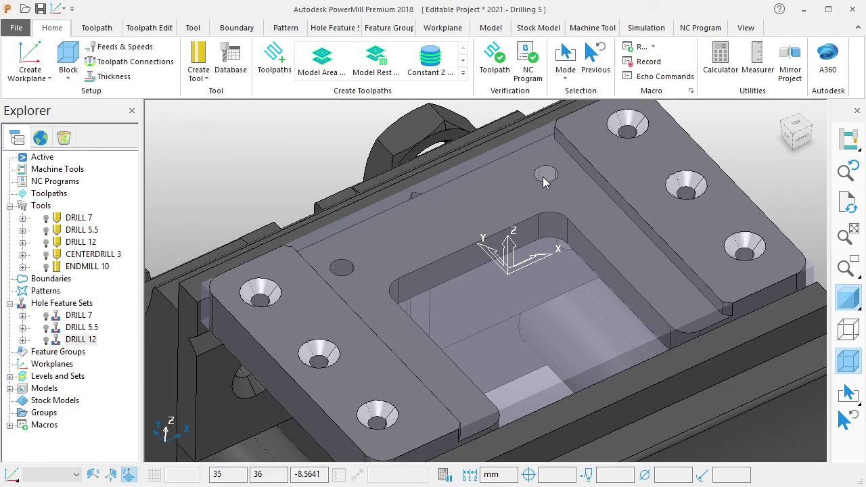
shift+click(343, 268)
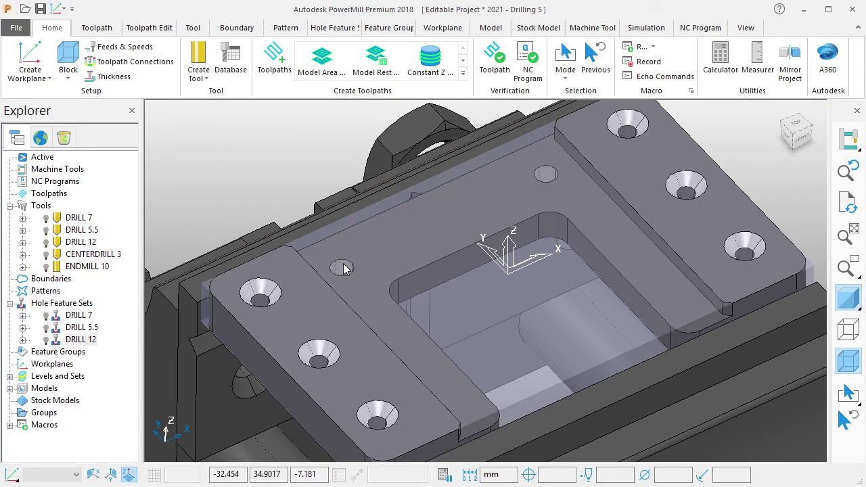
Create a hole feature set from the selected holes with name root CENTERDRILL 3.
right_click(75, 303)
click(155, 76)
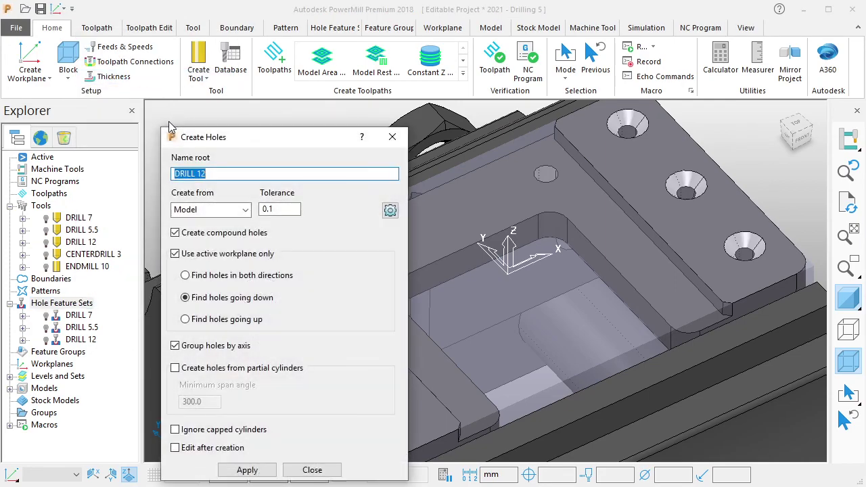
text(CENTER)
click(247, 469)
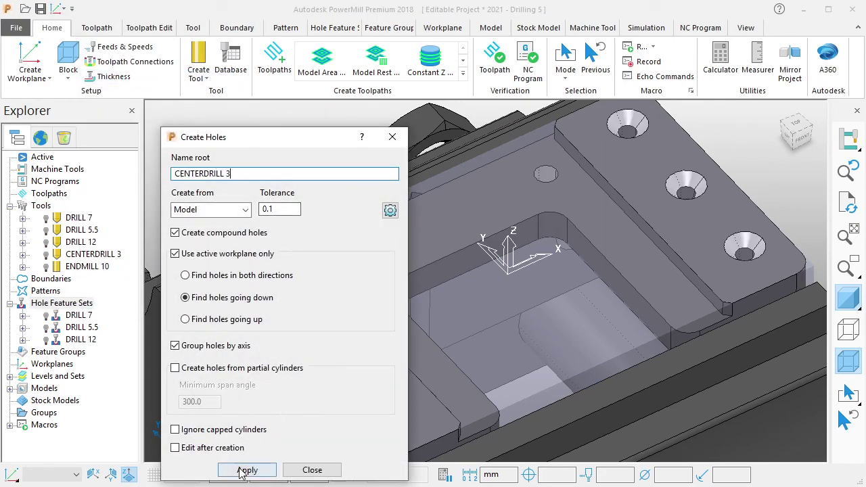
click(312, 470)
click(74, 352)
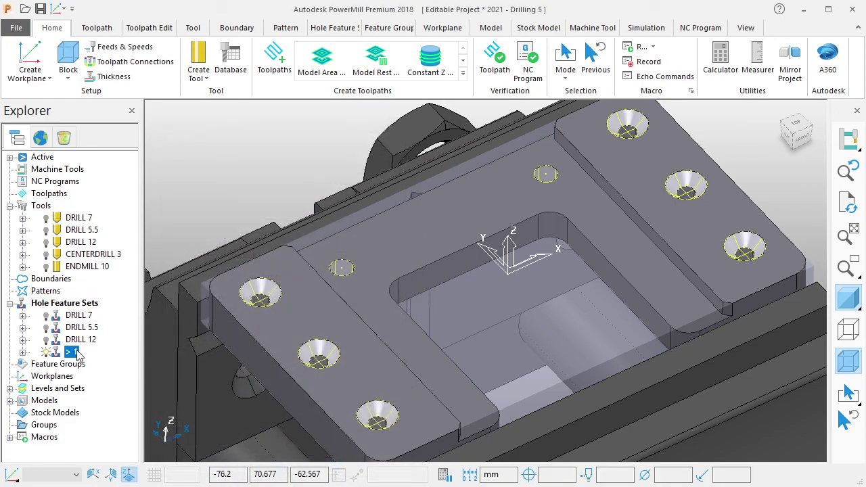
Rename the new set CENTERDRILL 3, deactivate it and clear the selection.
click(23, 353)
click(23, 353)
click(73, 352)
text(NTERDRILL 3)
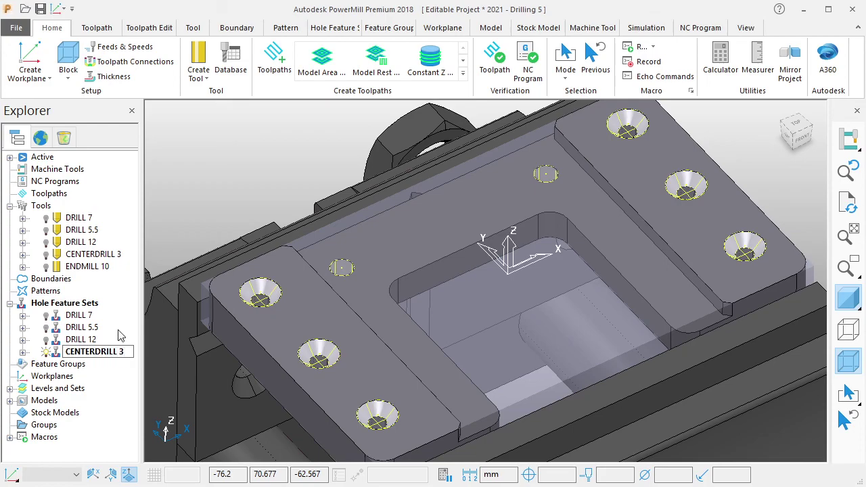
key(Return)
right_click(112, 352)
click(145, 46)
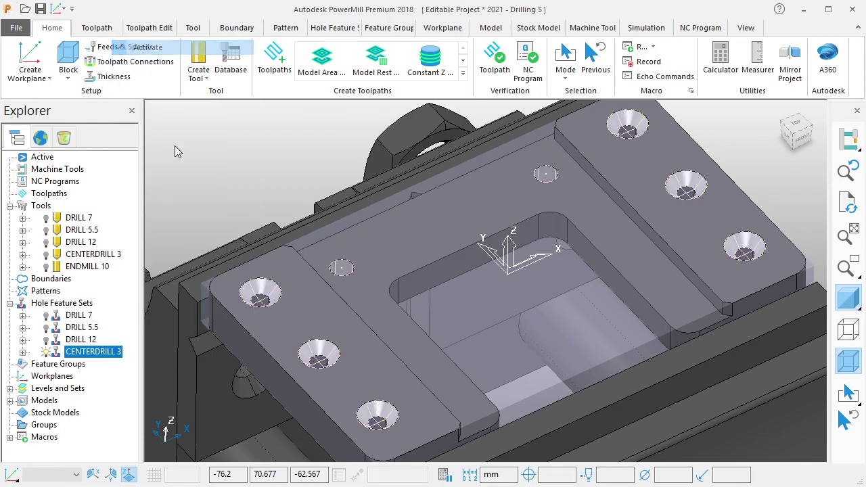
click(258, 173)
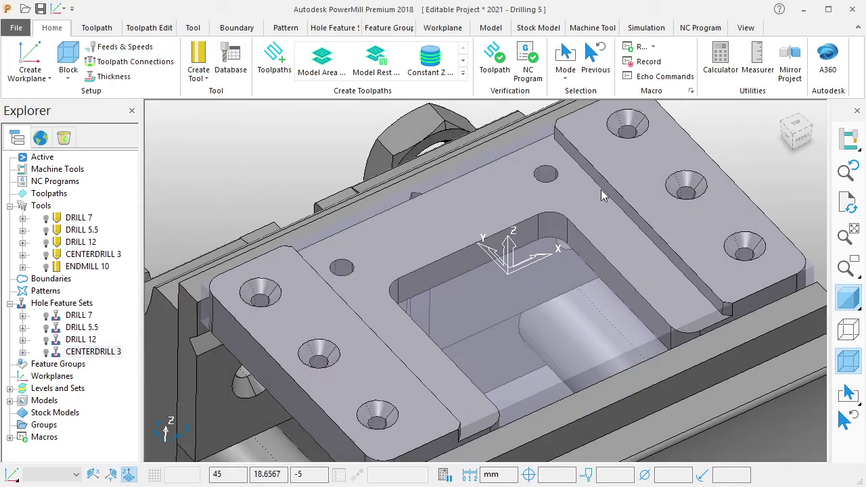
Orbit and zoom the view to inspect the part held in its vise.
middle_drag(604, 196, 570, 192)
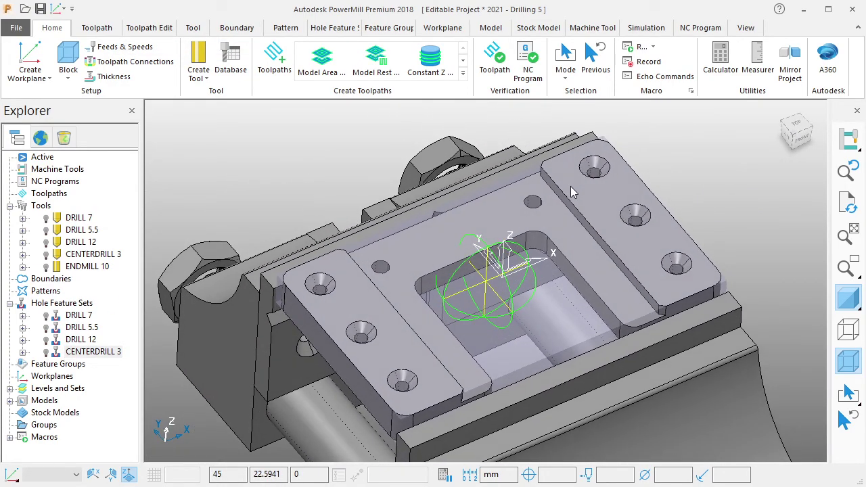
mouse_move(571, 184)
middle_down()
mouse_move(625, 170)
mouse_move(645, 211)
middle_up()
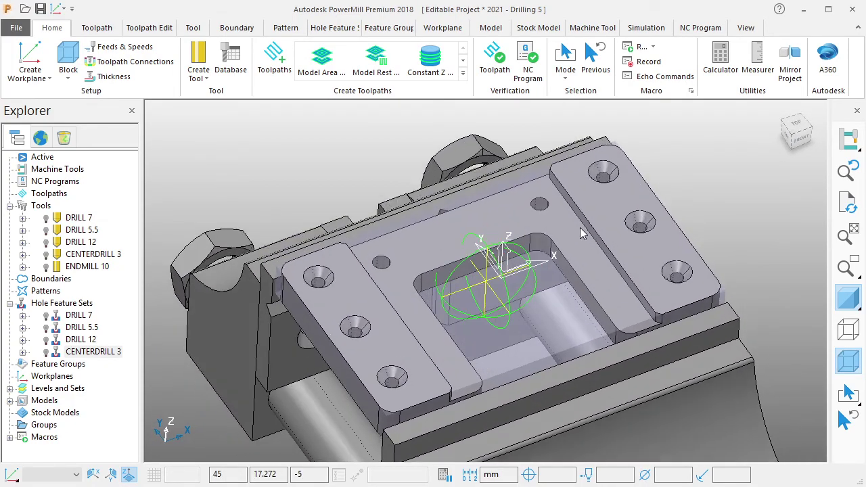
scroll(585, 240, up, 3)
scroll(586, 229, down, 2)
scroll(596, 245, down, 3)
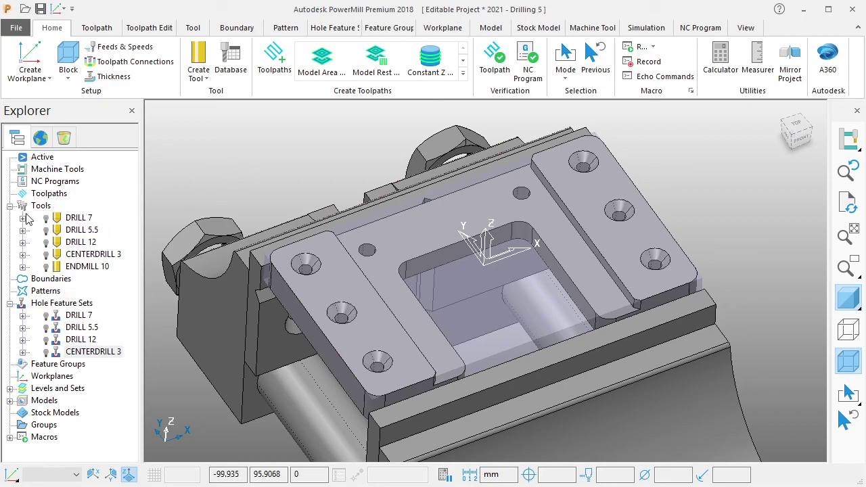
mouse_move(78, 218)
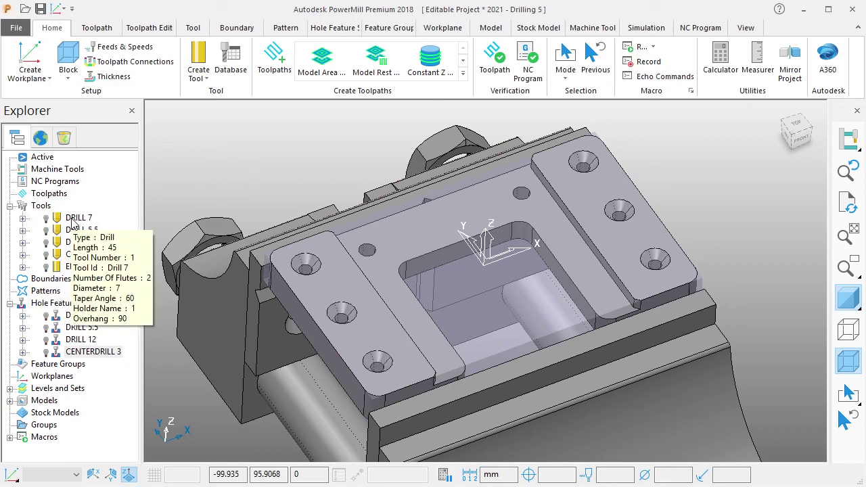
Pick the Drilling strategy from the Drilling category and name the toolpath CENTERDRILL 3.
click(274, 60)
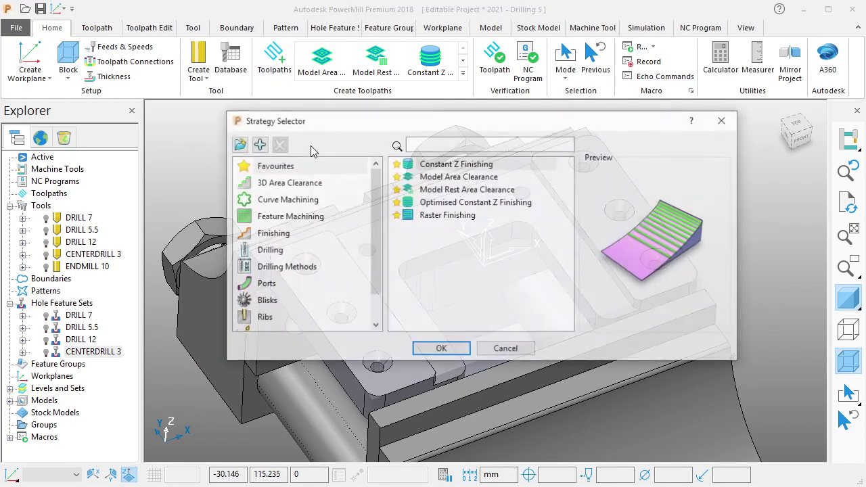
click(268, 252)
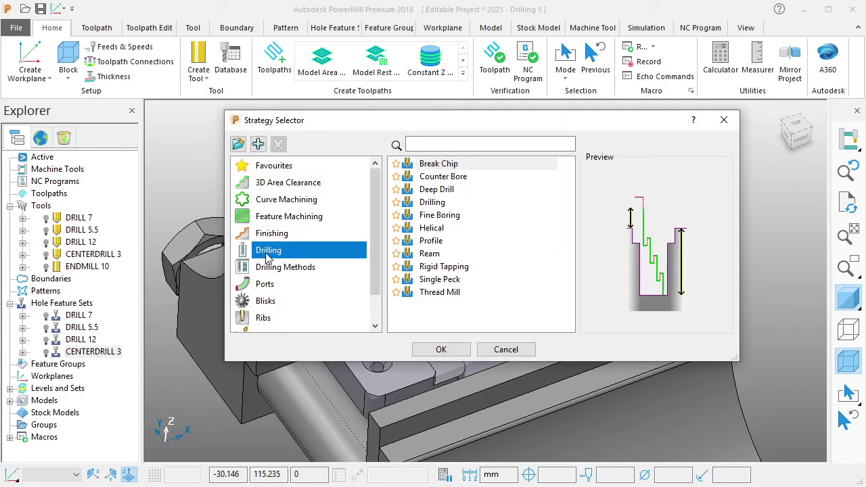
click(433, 204)
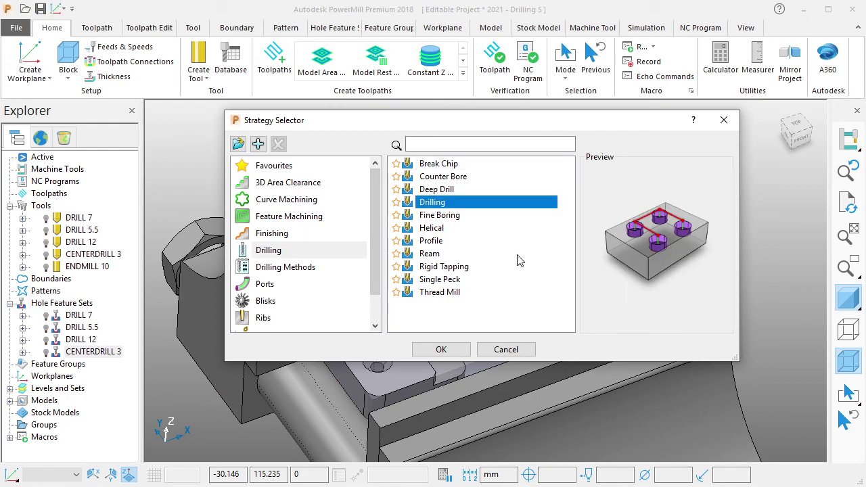
click(441, 352)
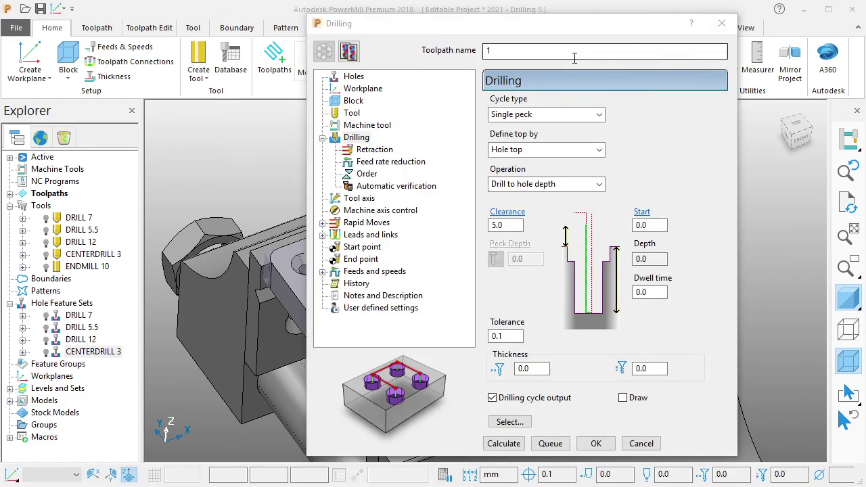
text(CENTERDRILL 3)
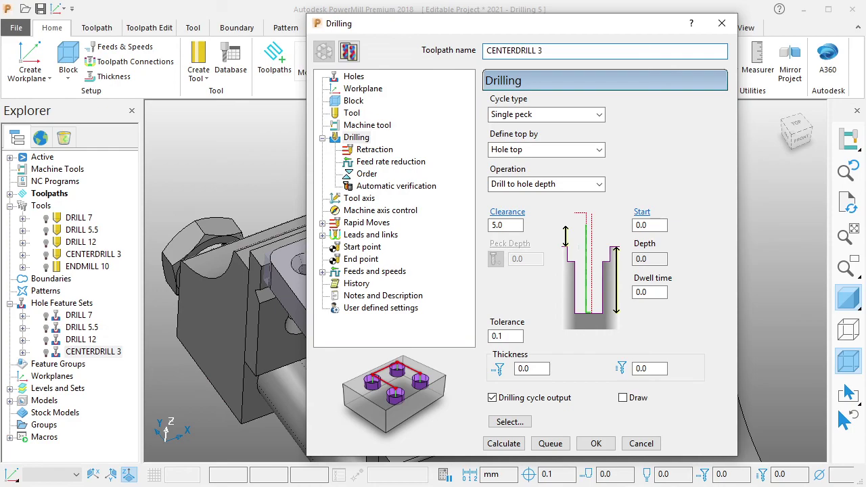
click(353, 76)
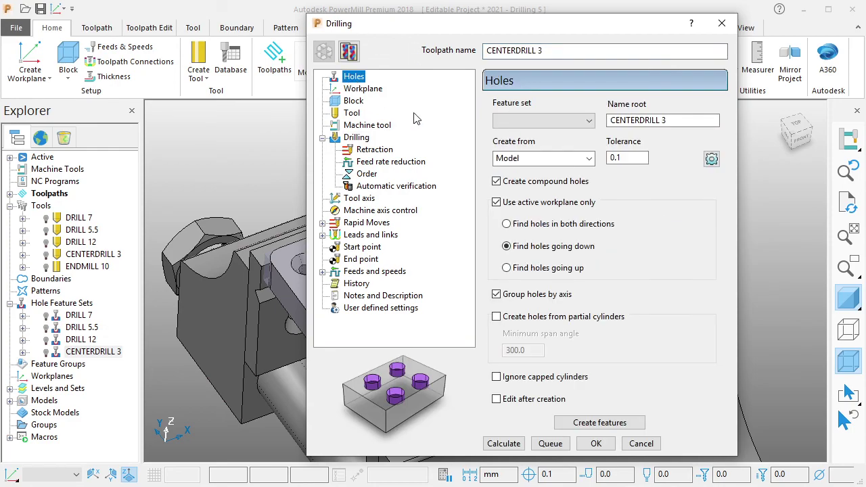
Clear the name root and select the CENTERDRILL 3 hole feature set.
triple_click(683, 121)
key(BackSpace)
click(564, 122)
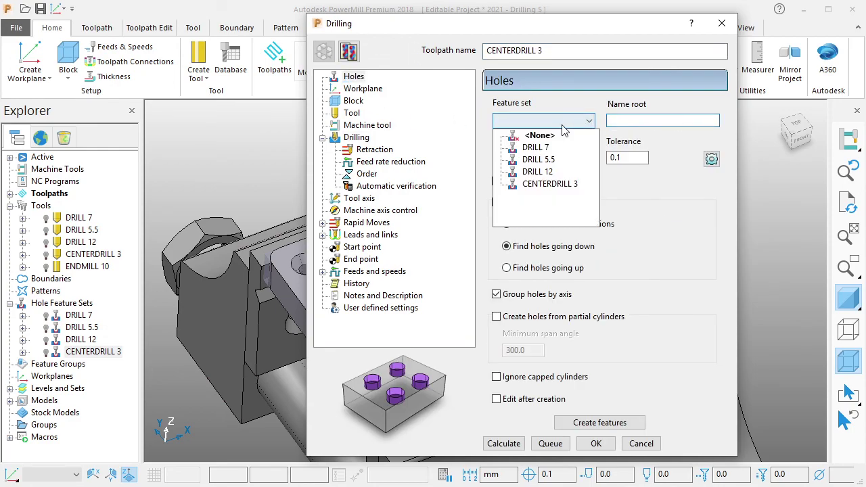
click(565, 184)
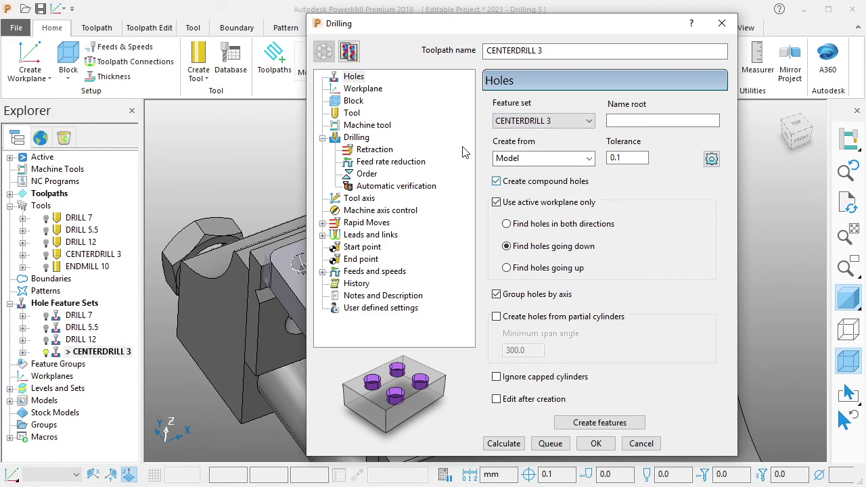
Set the block coordinate system to Global Transform.
click(362, 91)
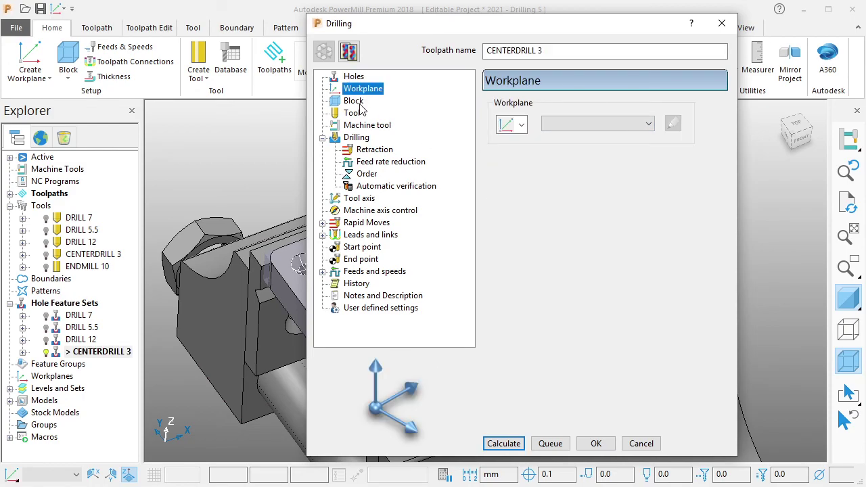
click(355, 101)
click(561, 151)
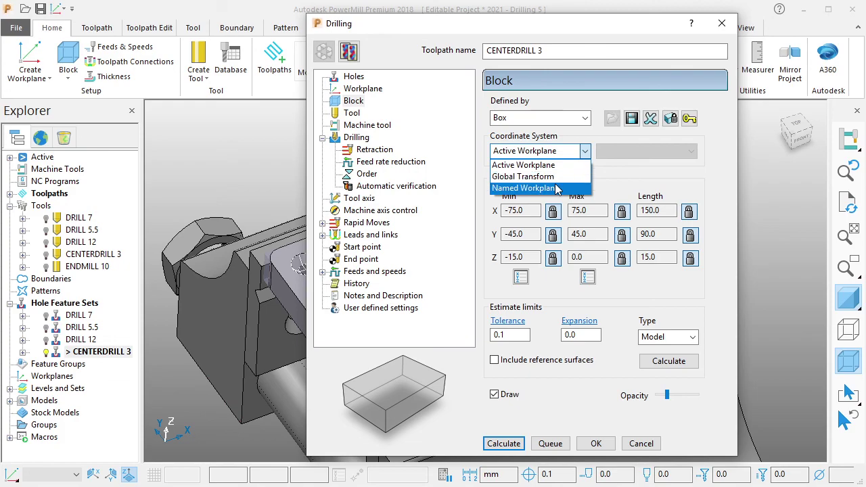
click(553, 176)
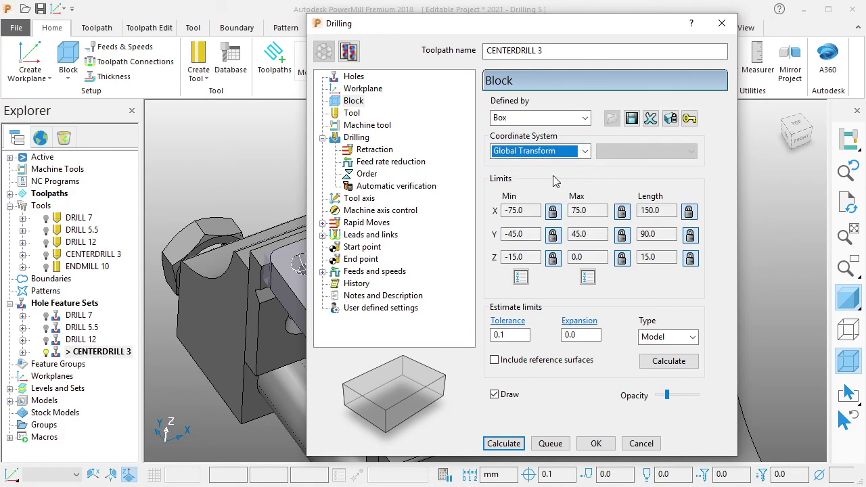
Confirm CENTERDRILL 3 as the toolpath's tool and review the machine tool settings.
click(352, 113)
click(629, 108)
click(636, 172)
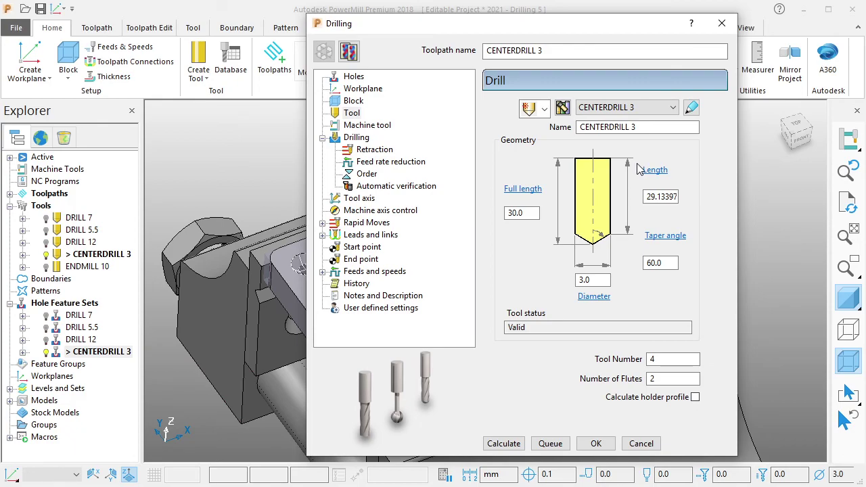
click(381, 127)
click(352, 114)
click(365, 126)
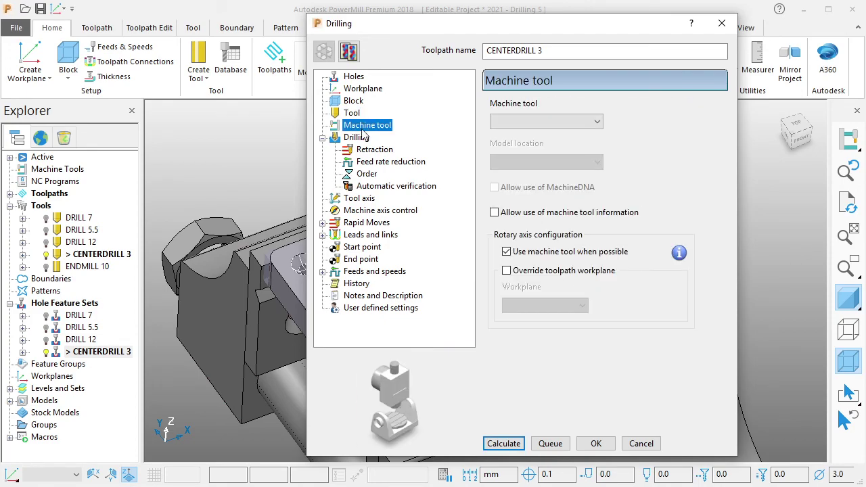
click(360, 137)
Keep Single peck, define the hole top by Block, and choose the Centre drill operation.
click(546, 117)
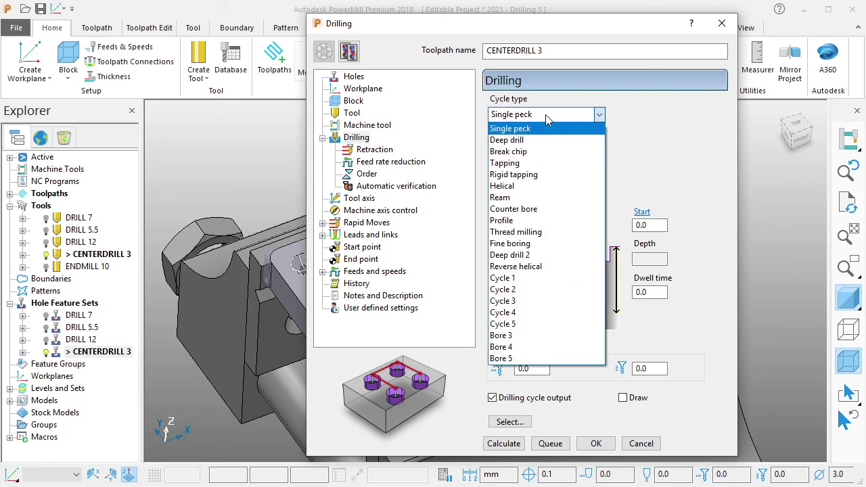
click(545, 116)
click(547, 150)
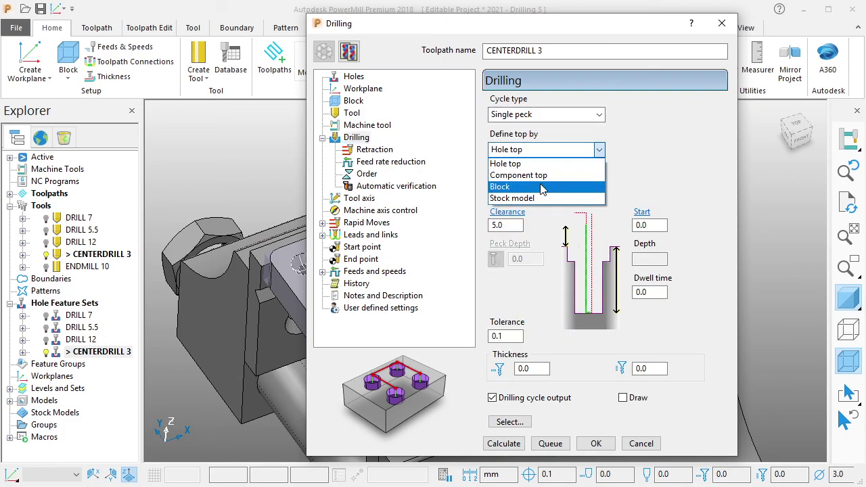
click(541, 188)
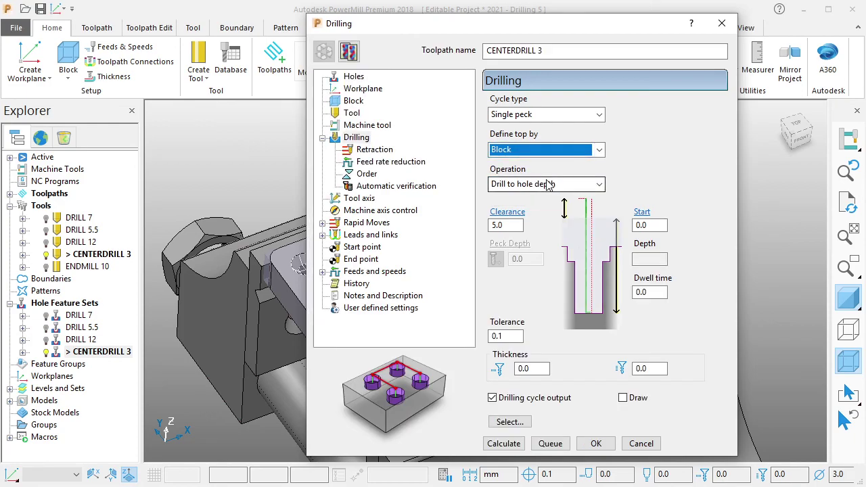
click(562, 183)
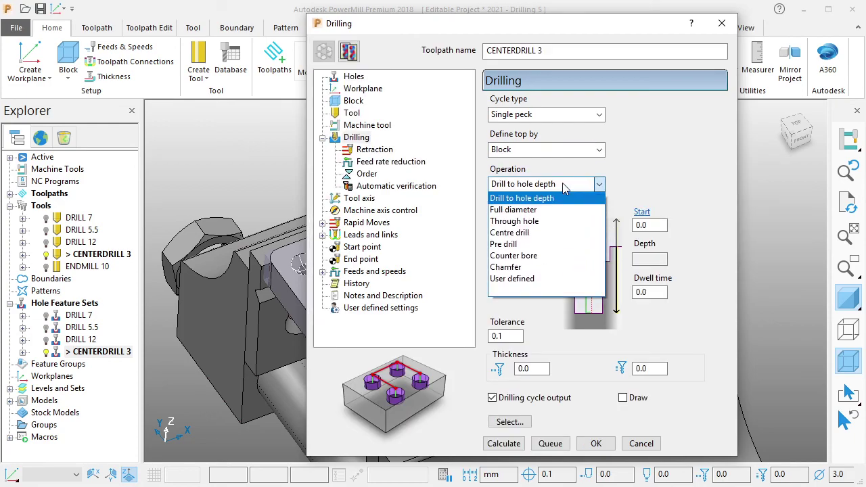
click(556, 232)
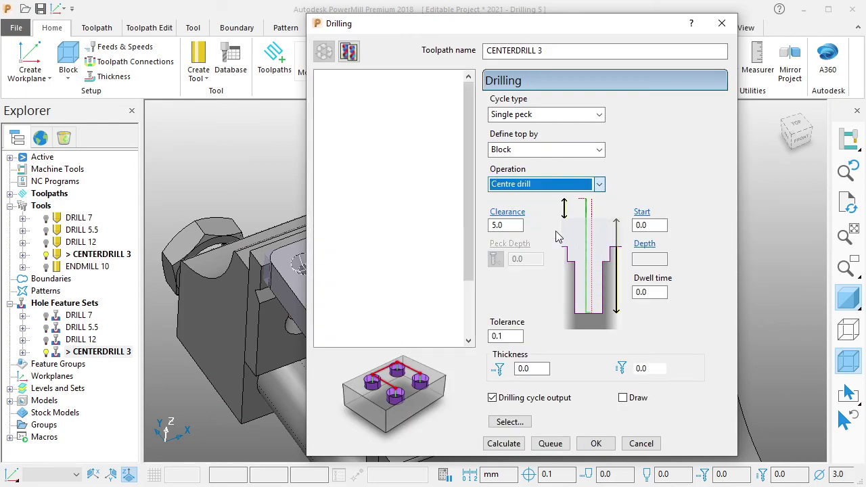
Set the start to 1.0 and the depth to 2.0.
click(645, 225)
text(1)
drag(650, 259, 625, 259)
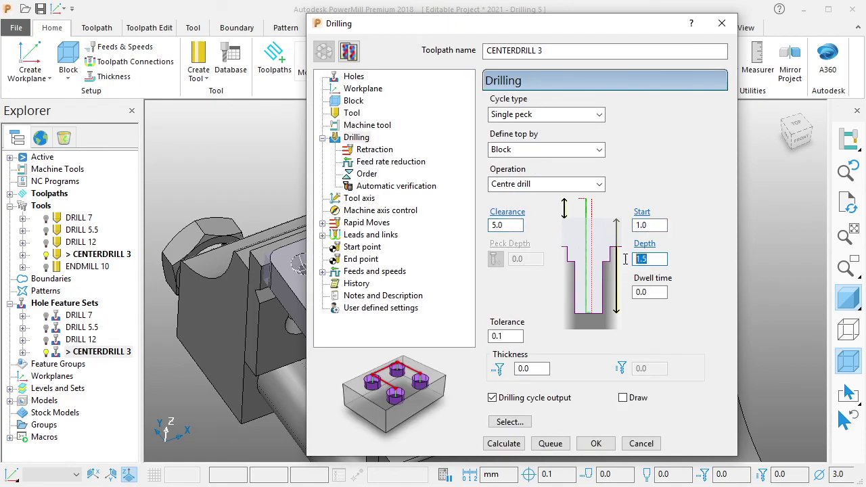
text(2)
click(653, 226)
drag(385, 153, 452, 117)
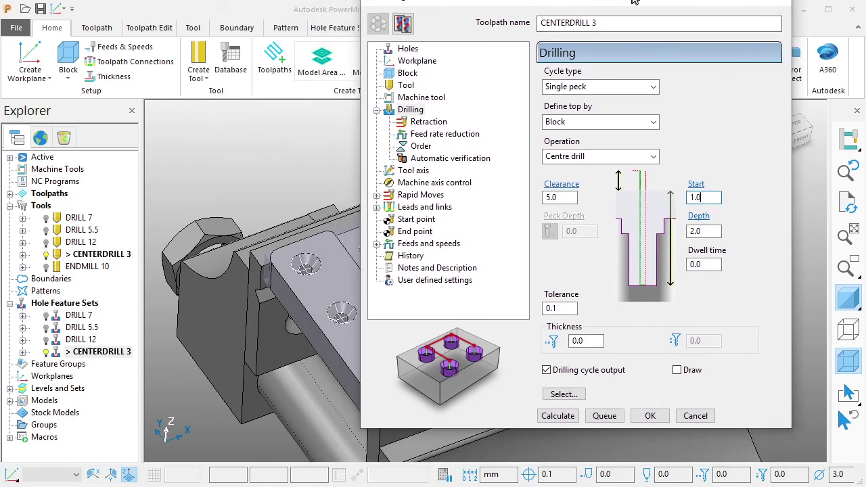
click(441, 112)
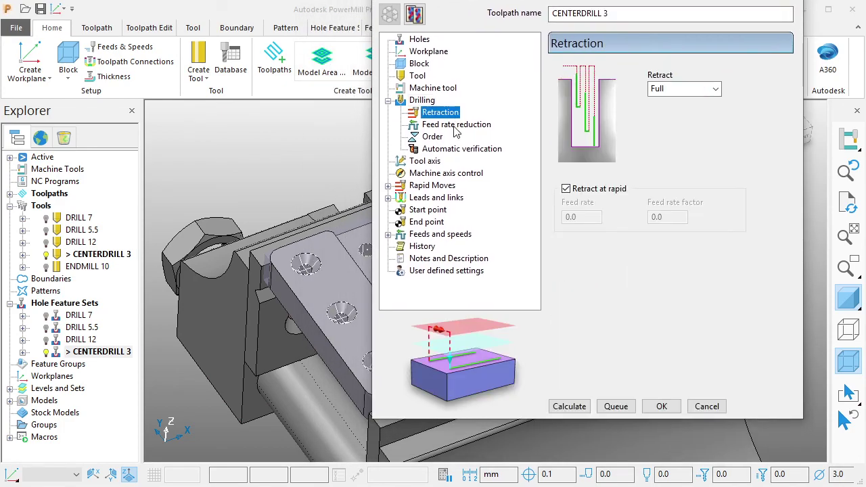
Recalculate the rapid move clearances on the Rapid moves page.
click(455, 128)
click(438, 138)
click(441, 149)
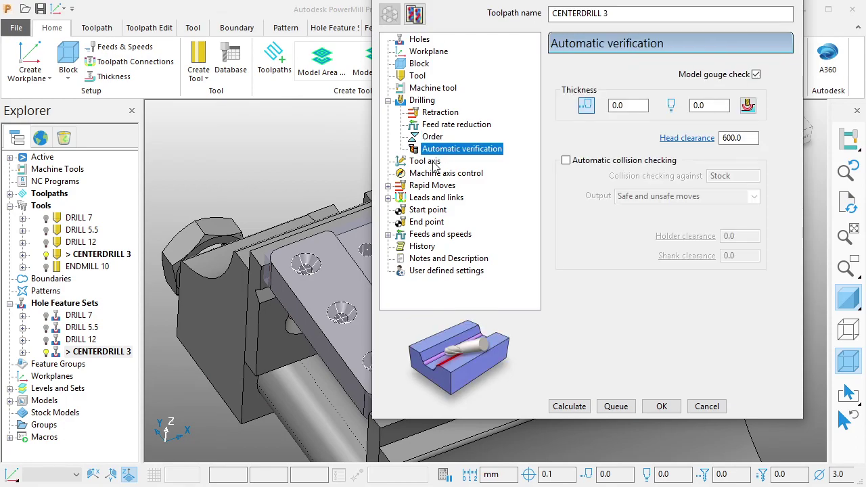
click(435, 162)
click(436, 174)
click(431, 186)
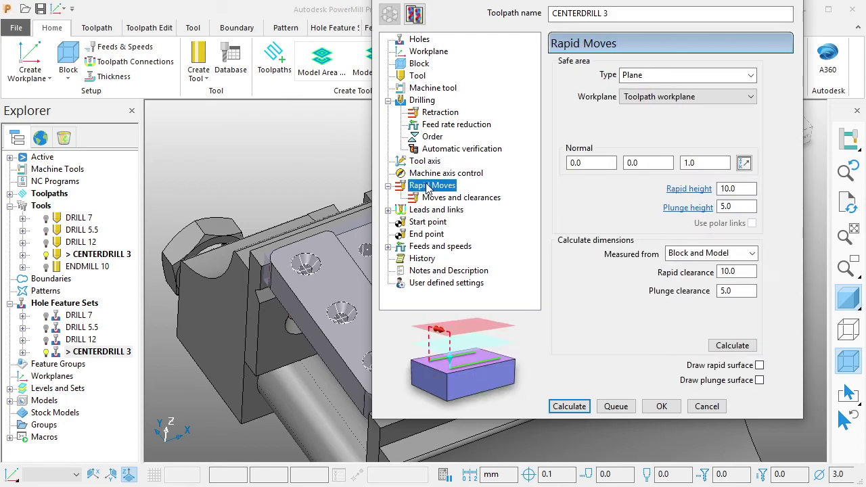
click(734, 346)
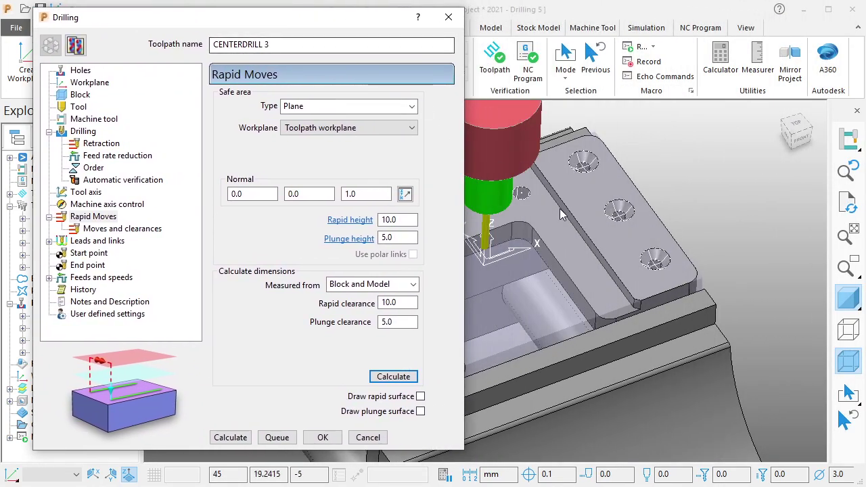
drag(338, 23, 380, 23)
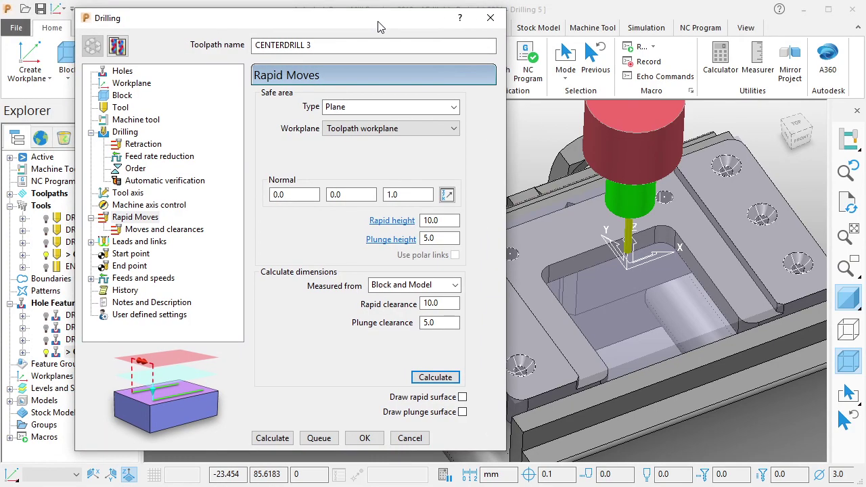
click(172, 230)
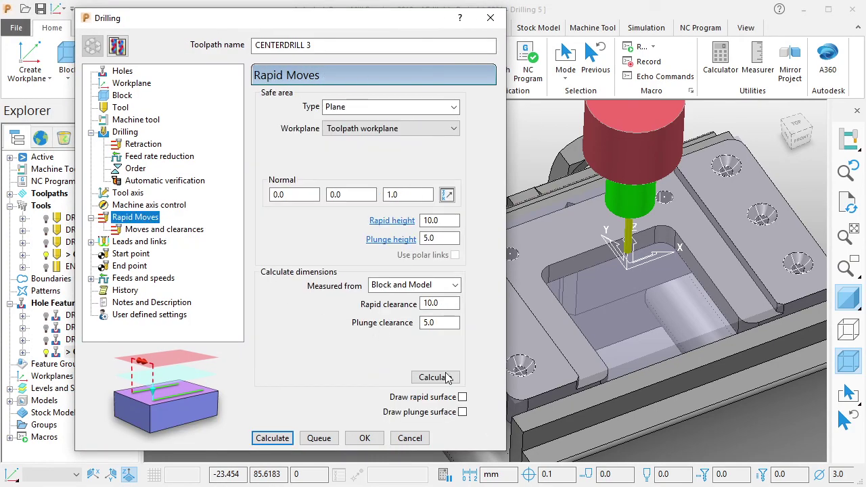
Set the 1st choice, 2nd choice and Default links to Incremental.
click(142, 244)
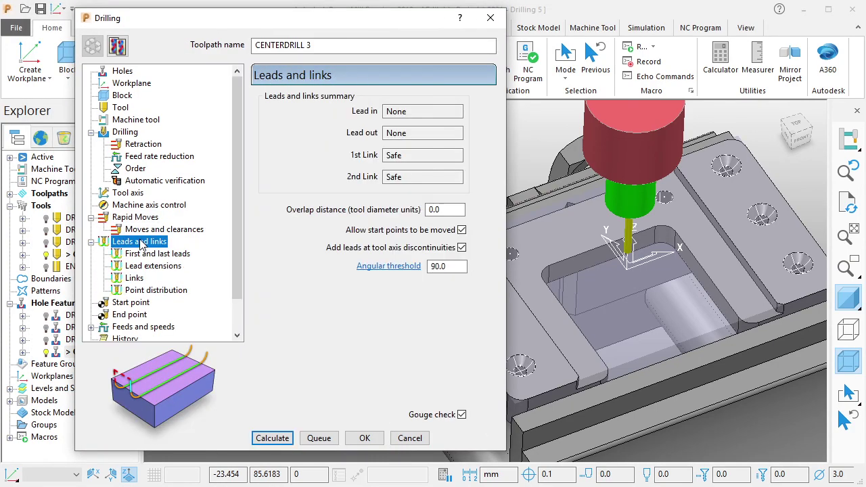
click(134, 278)
click(409, 107)
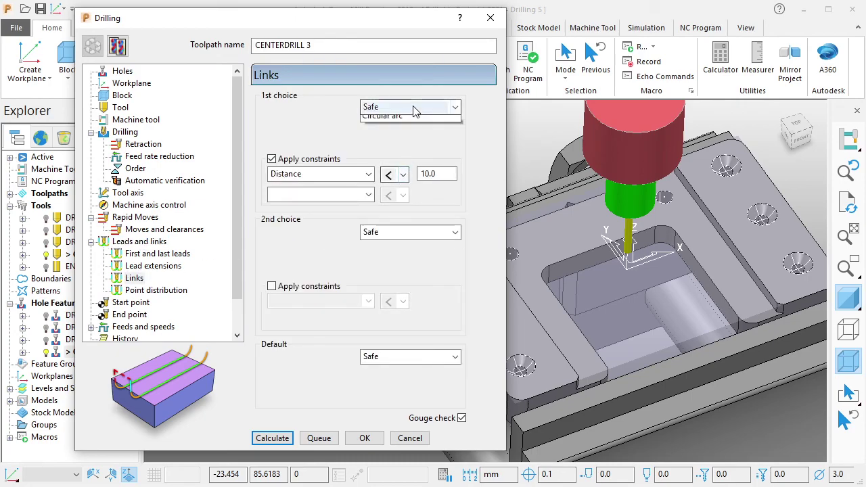
click(409, 132)
click(421, 232)
click(406, 256)
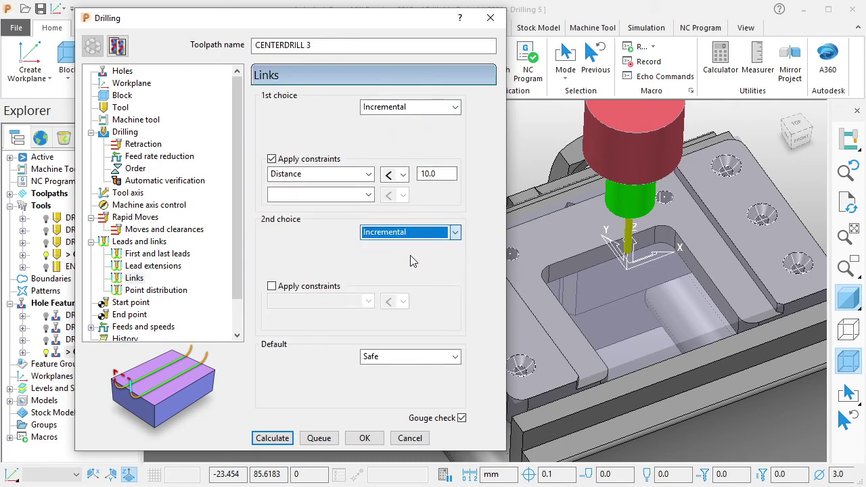
click(409, 357)
click(406, 380)
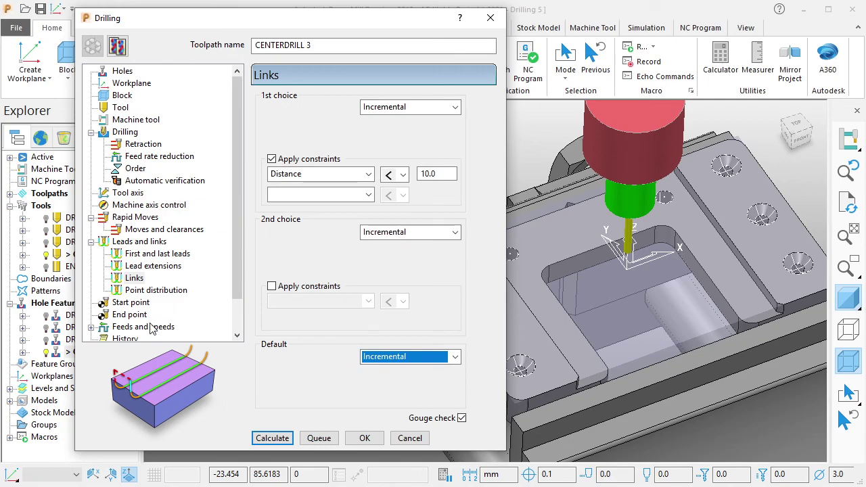
click(151, 327)
click(153, 315)
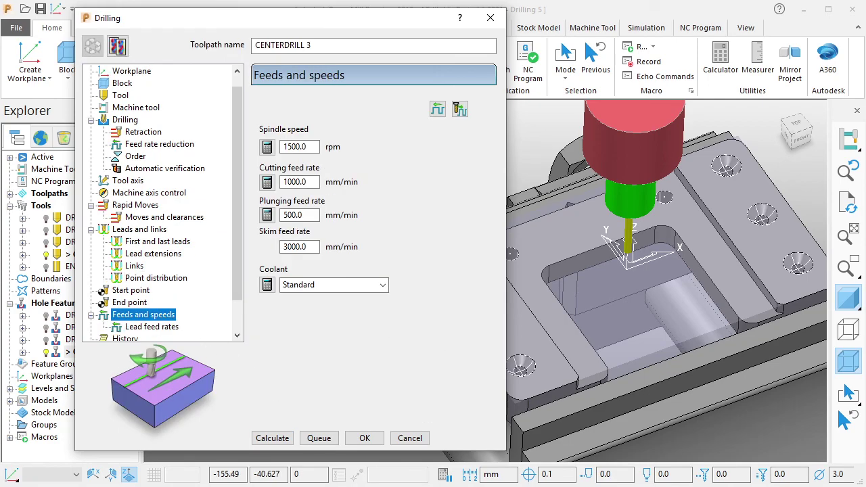
Delete all text from the note window and hide it.
drag(621, 201, 524, 150)
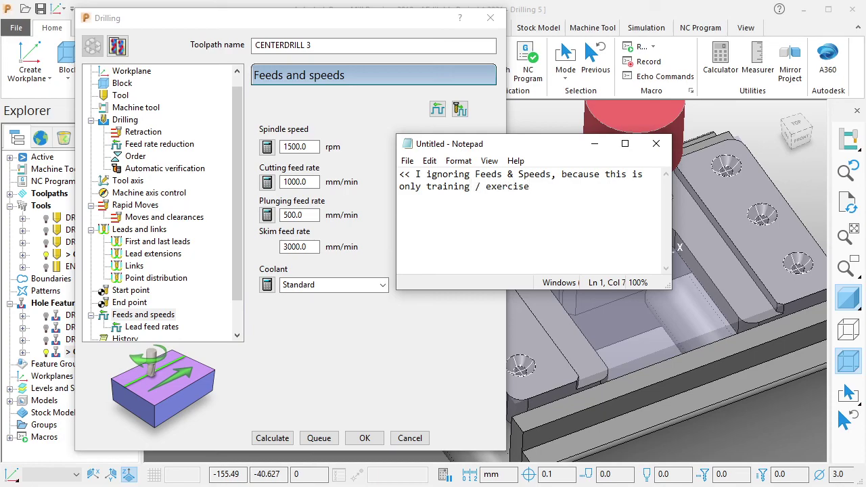
key(ctrl+a)
key(BackSpace)
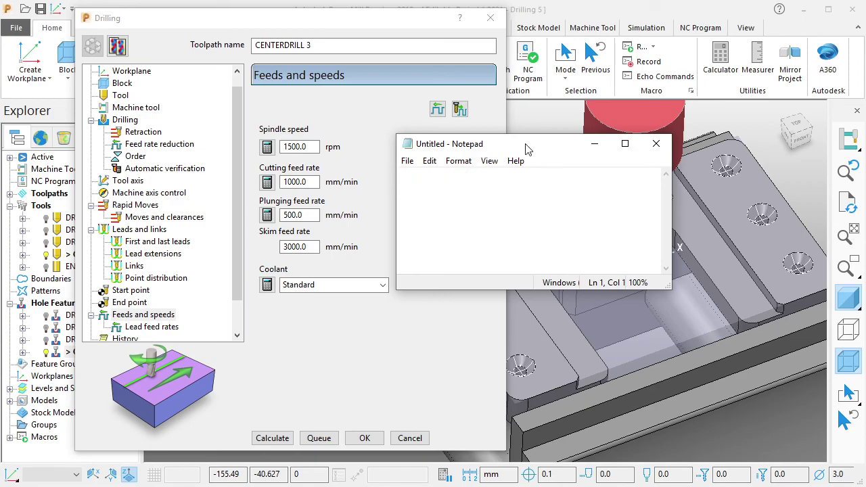
click(594, 143)
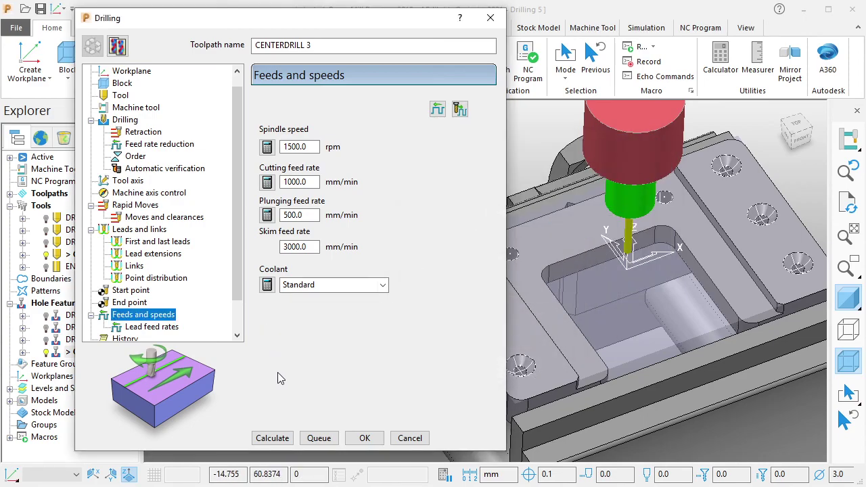
Calculate CENTERDRILL 3 with default feeds and speeds, then show it under Toolpaths.
click(273, 438)
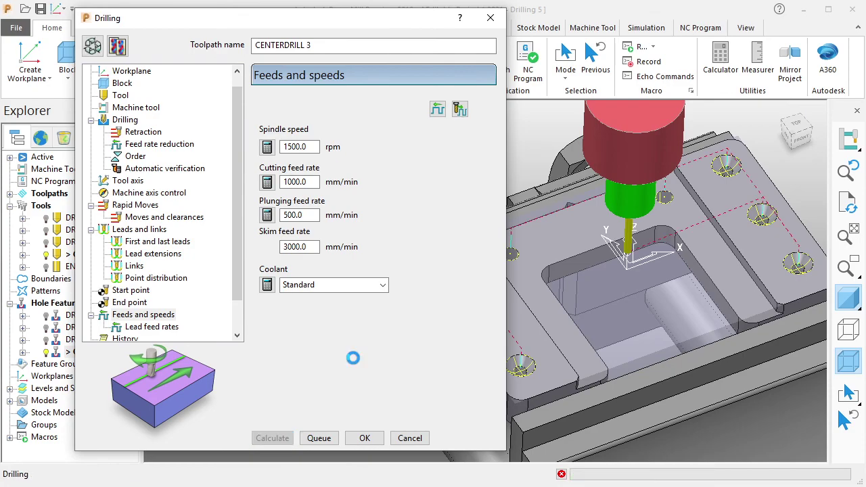
click(409, 438)
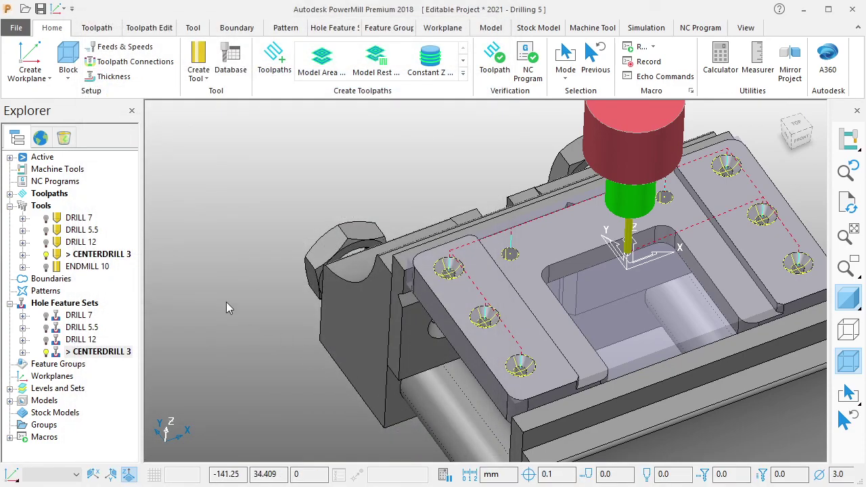
click(12, 194)
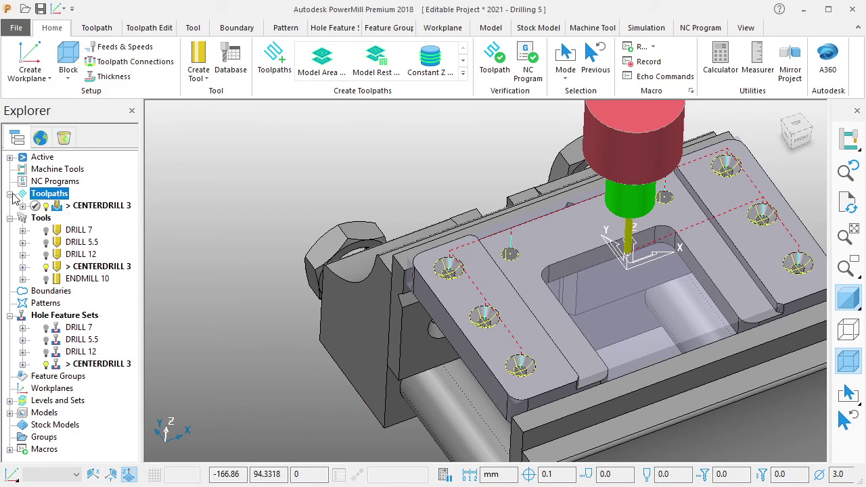
Run a collision check against models on CENTERDRILL 3 and accept the no-collisions result.
click(496, 62)
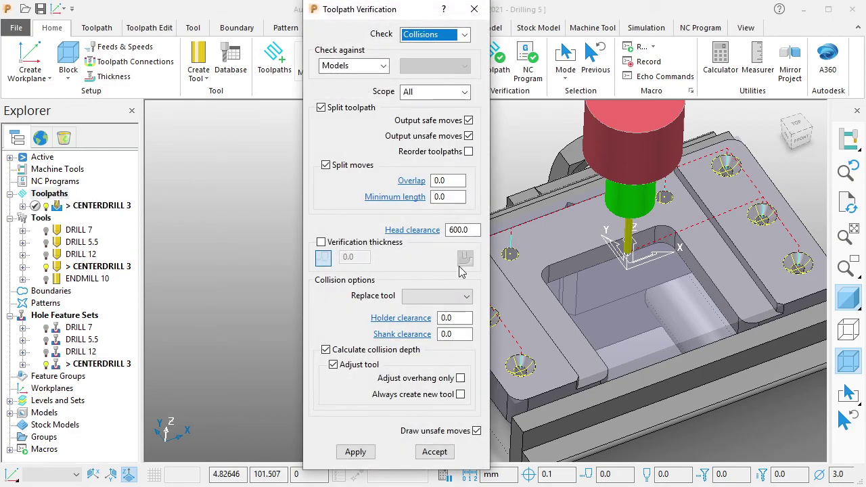
click(355, 452)
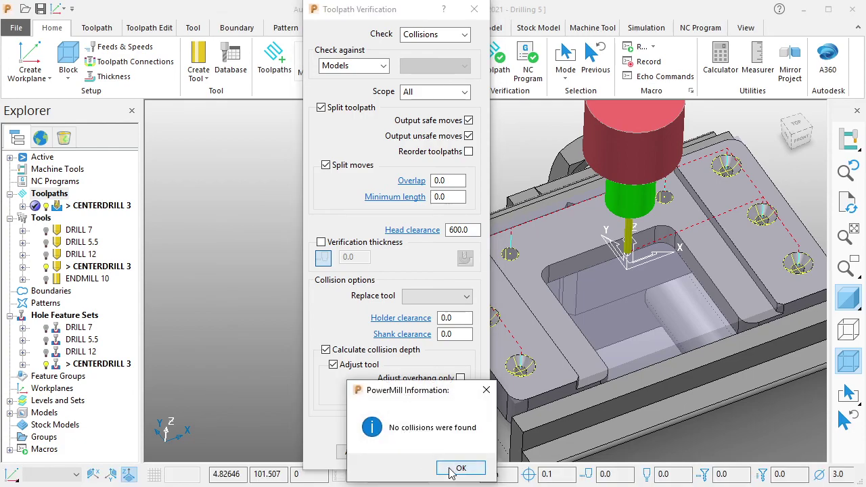
click(451, 469)
click(432, 451)
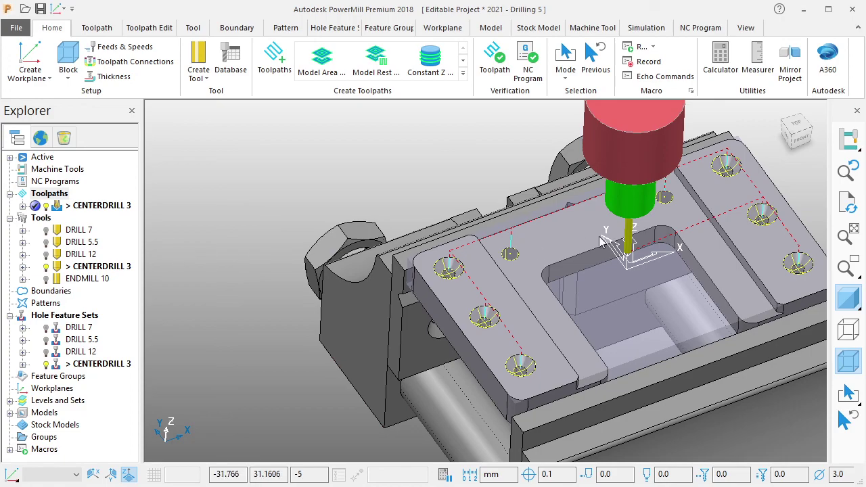
Rotate the view, then open and dismiss context menus for CENTERDRILL 3 and the DRILL 7 tool.
middle_drag(166, 254, 155, 227)
right_click(117, 211)
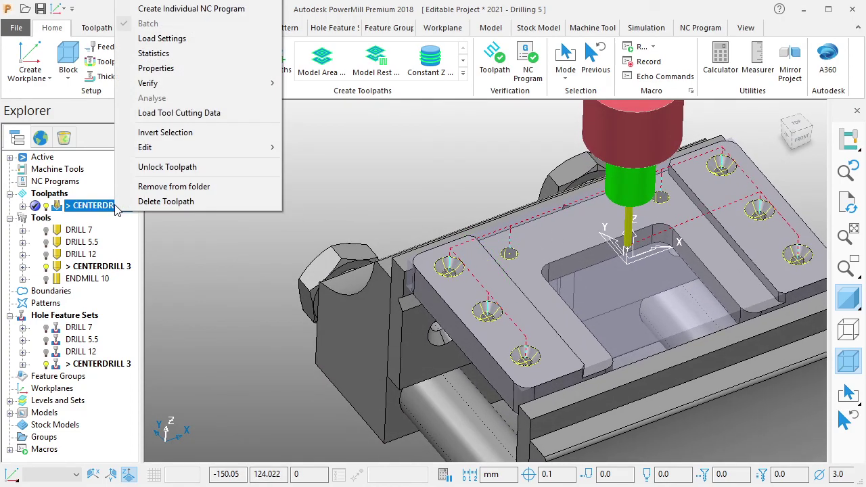
click(198, 259)
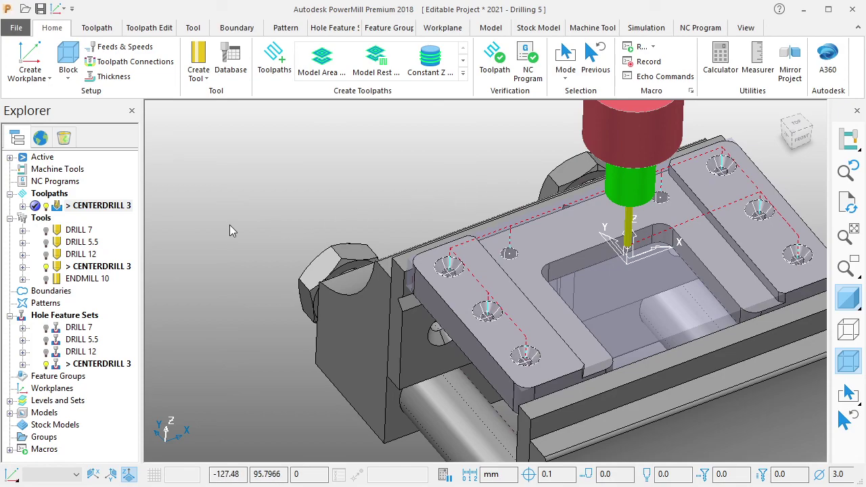
right_click(77, 230)
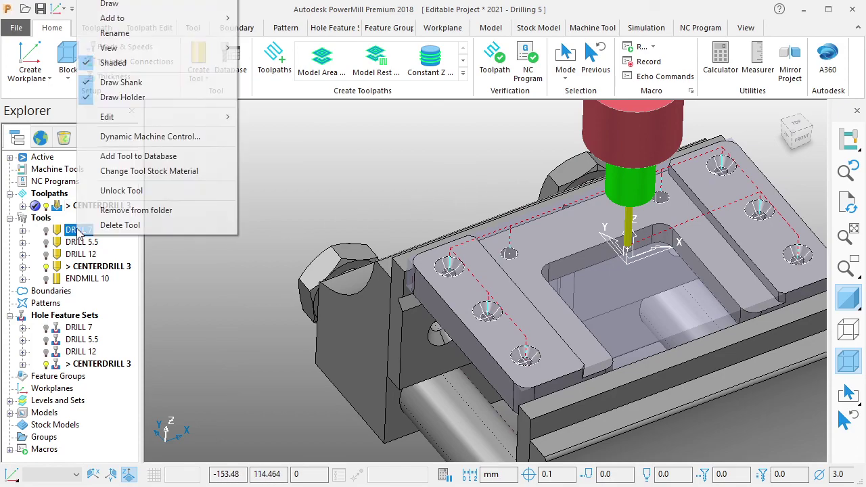
click(340, 181)
Choose Drilling > Break Chip in the Strategy Selector and name the toolpath DRILL 7.
click(273, 61)
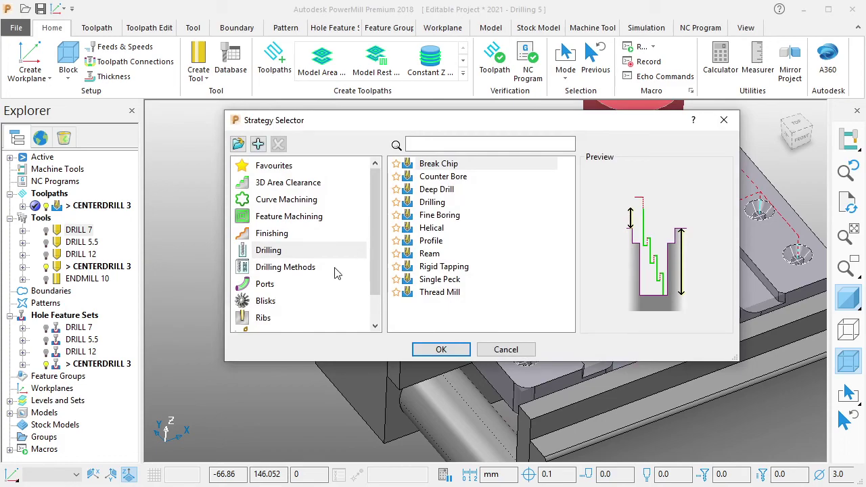
click(282, 256)
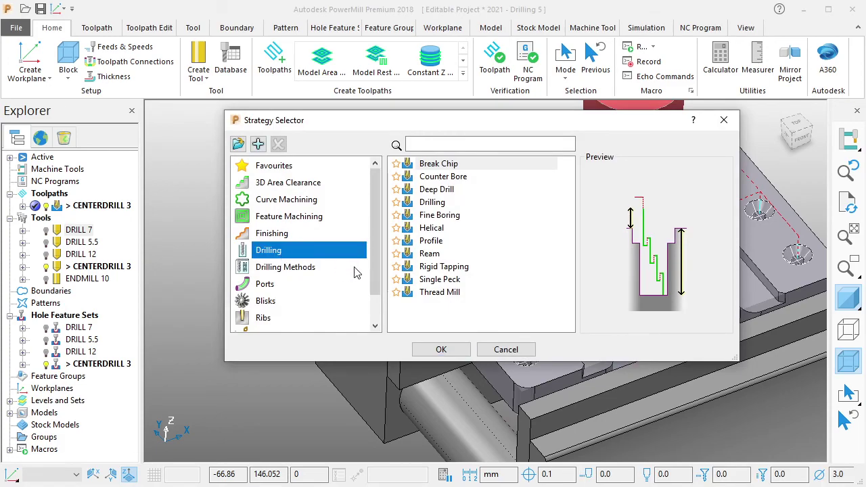
click(438, 202)
click(440, 167)
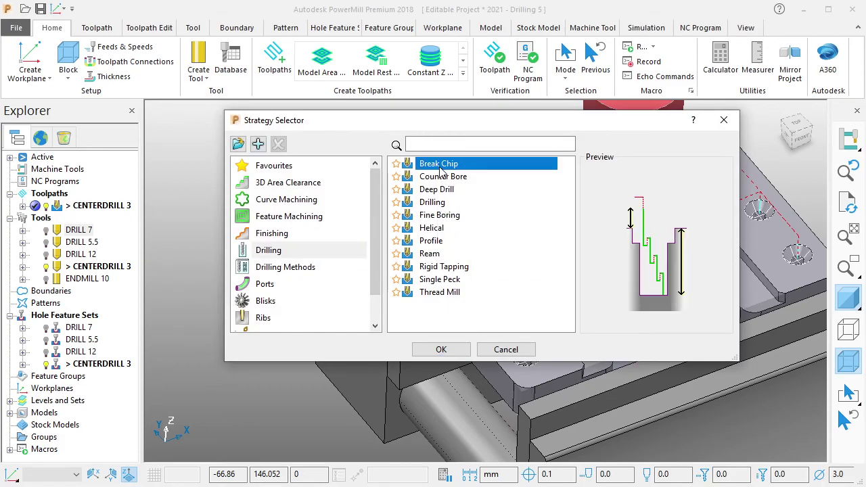
click(464, 355)
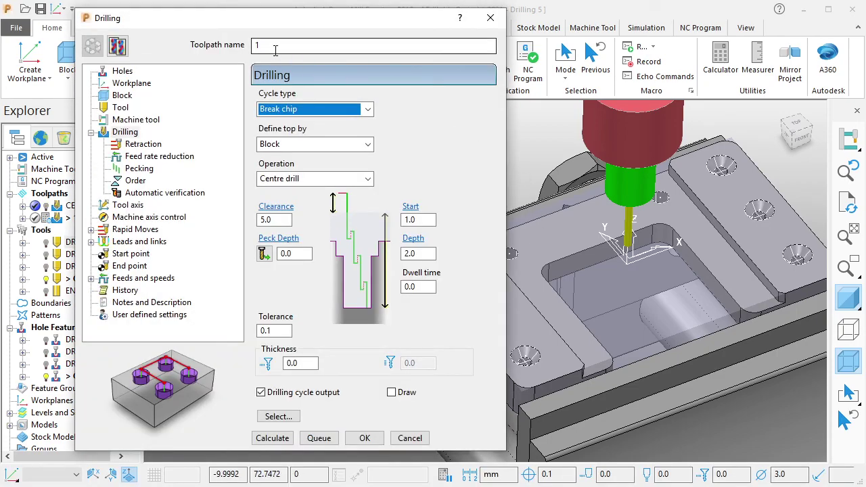
click(274, 46)
drag(283, 25, 315, 24)
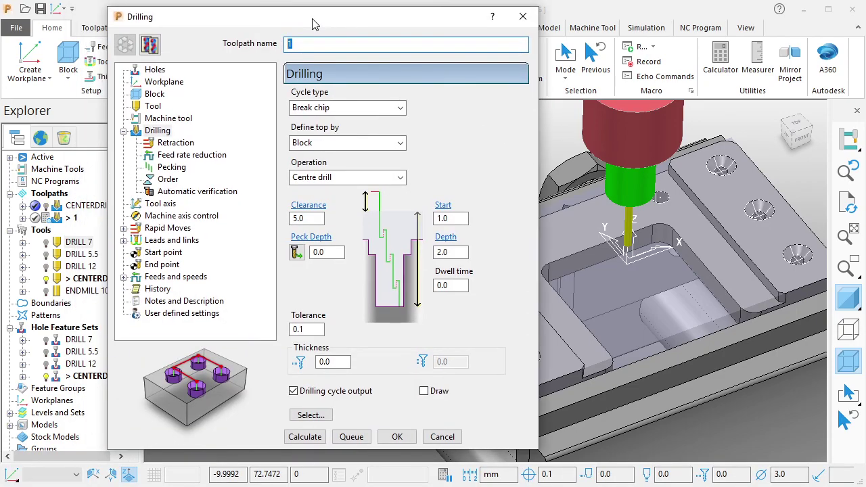
text(DRILL 7)
Select the DRILL 7 hole feature set.
click(163, 70)
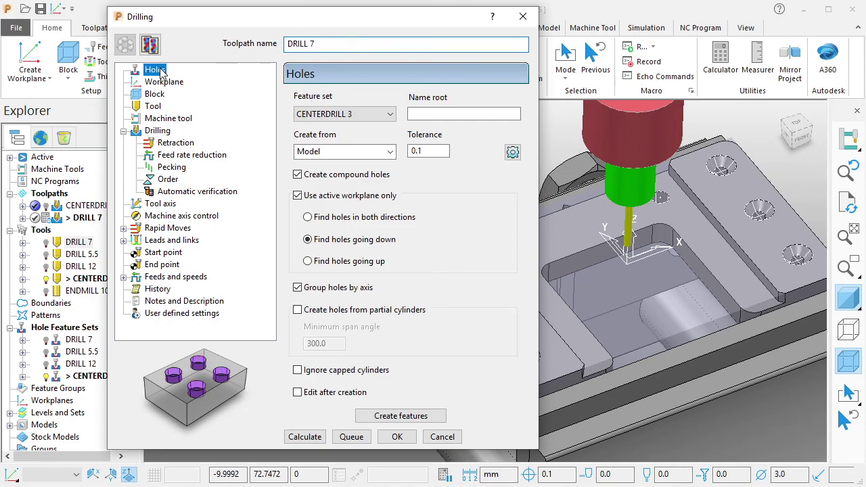
click(360, 119)
click(364, 141)
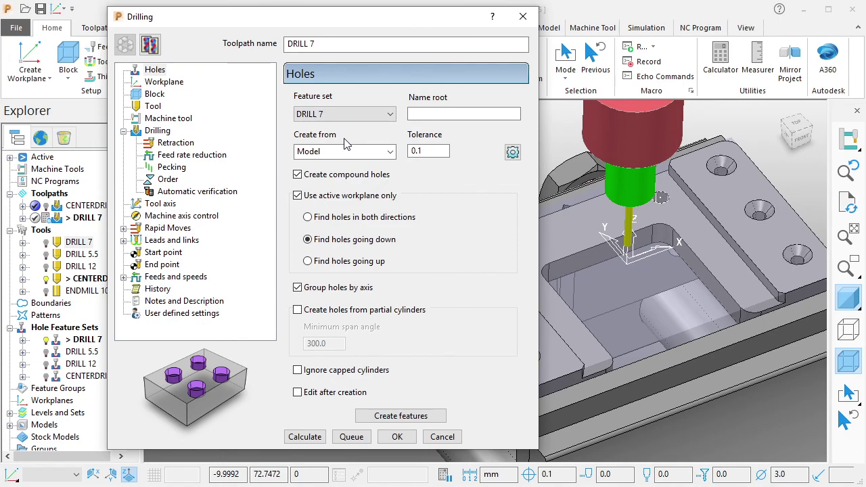
Assign the 7 mm DRILL 7 tool to the toolpath.
click(166, 83)
click(157, 96)
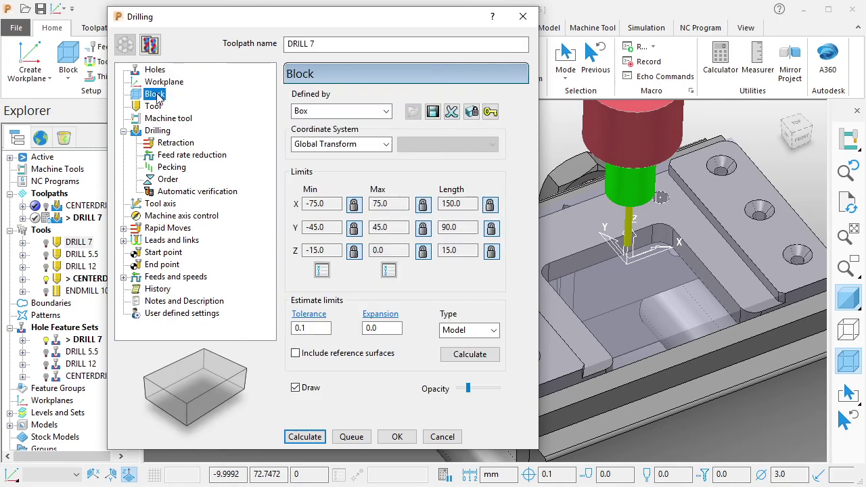
click(158, 108)
click(426, 100)
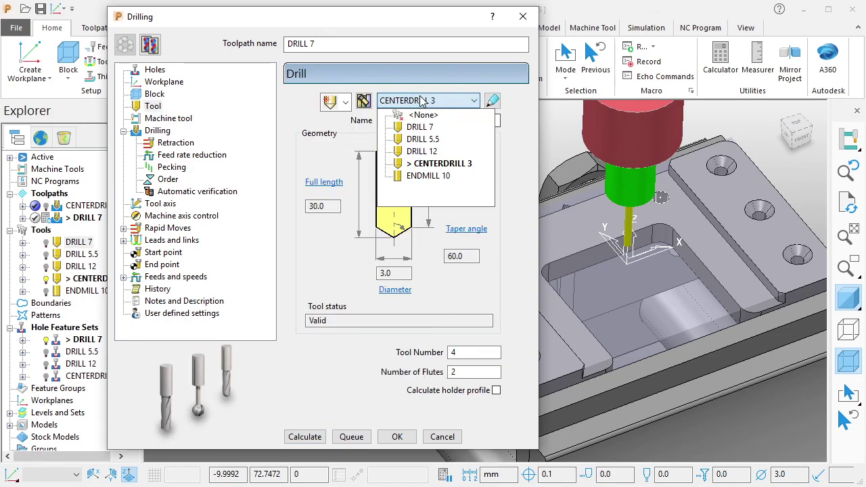
click(433, 130)
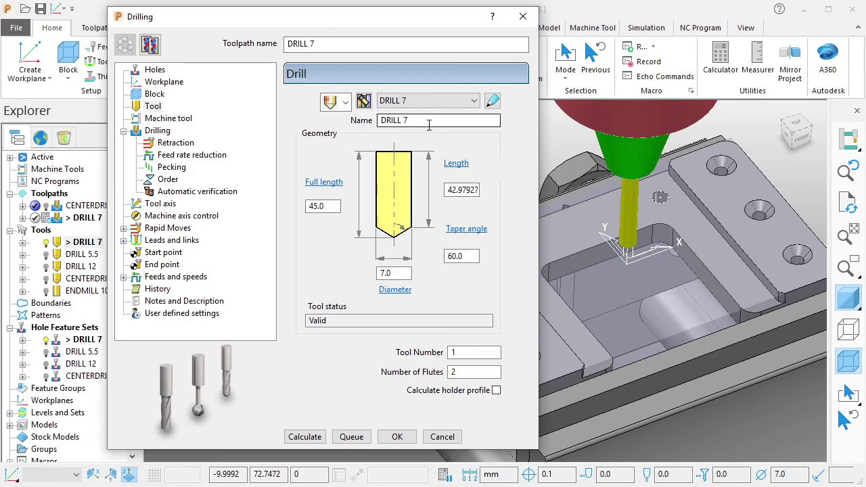
click(177, 119)
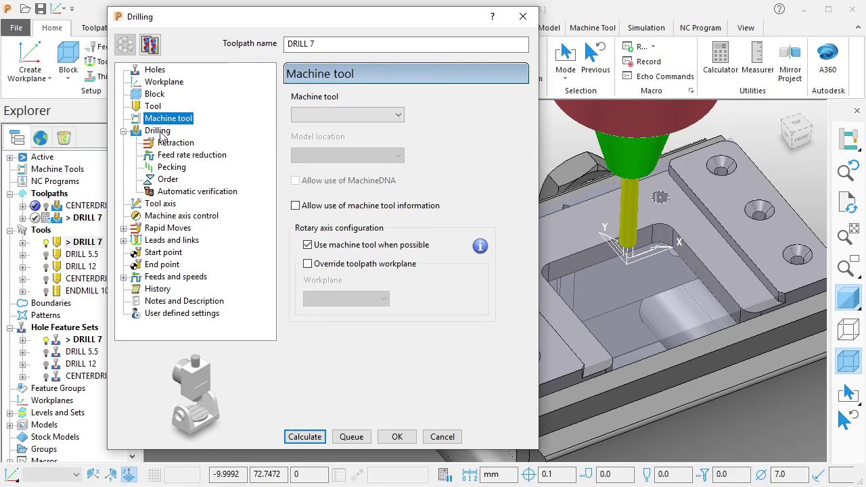
click(161, 132)
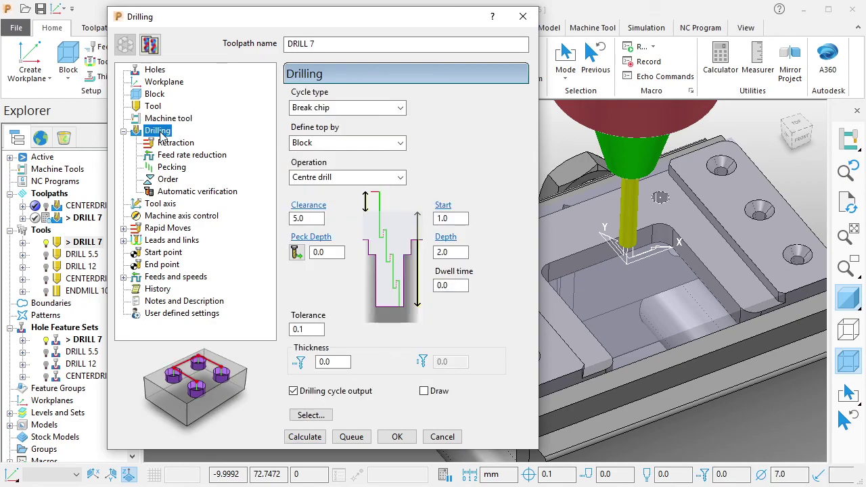
Keep Break chip and Block top, and set the operation to Through hole.
click(338, 109)
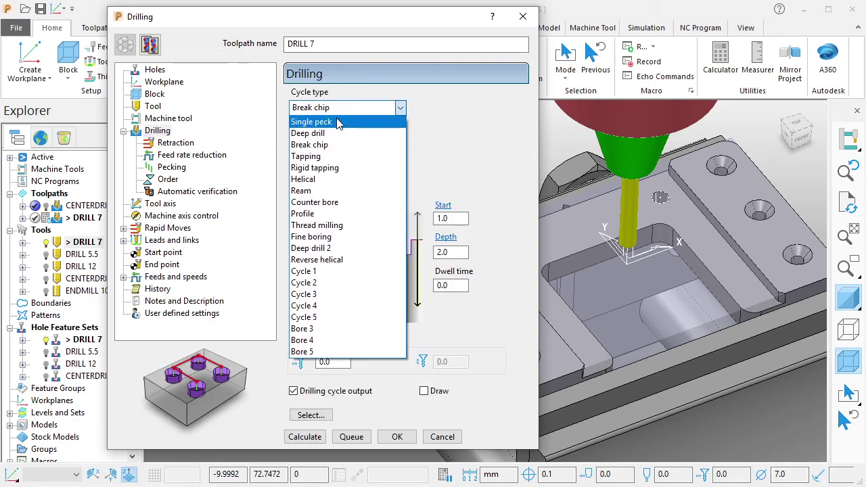
click(338, 108)
click(338, 143)
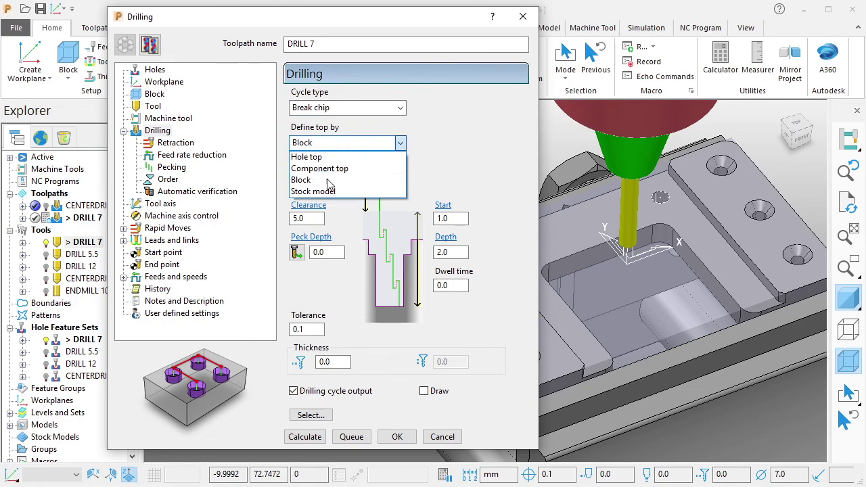
click(326, 181)
click(331, 178)
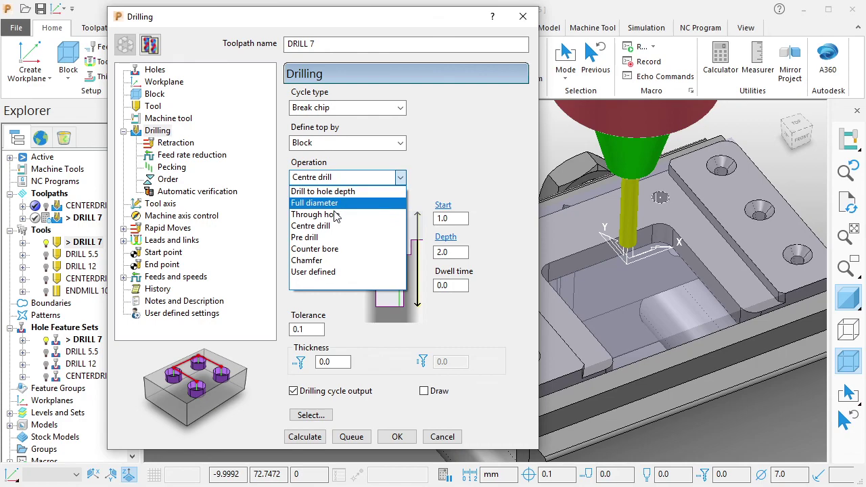
click(325, 214)
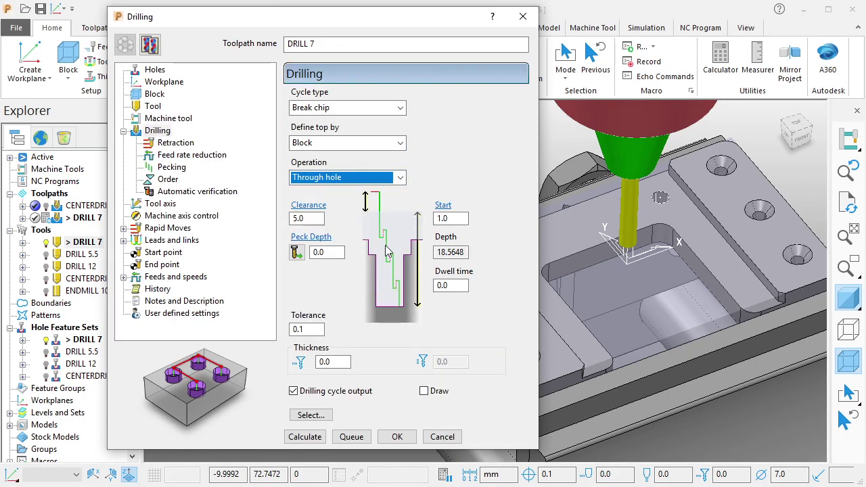
Set the peck depth to 3.0.
double_click(322, 252)
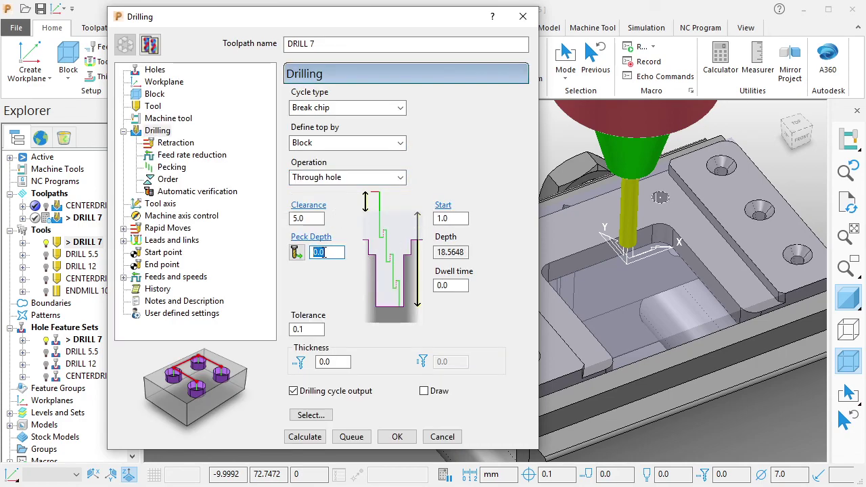
text(2.5)
double_click(333, 253)
text(3)
click(164, 134)
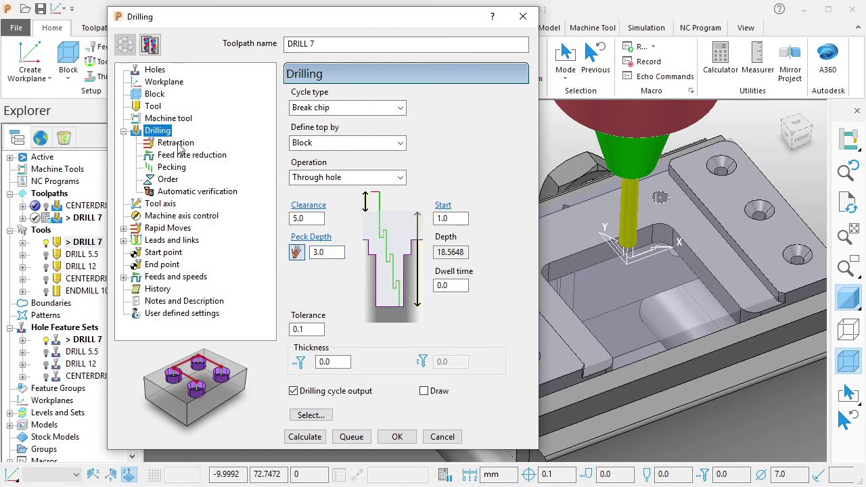
Review DRILL 7's retraction-to-links pages (Incremental links, 10.0 distance) and calculate the toolpath.
click(177, 143)
click(179, 156)
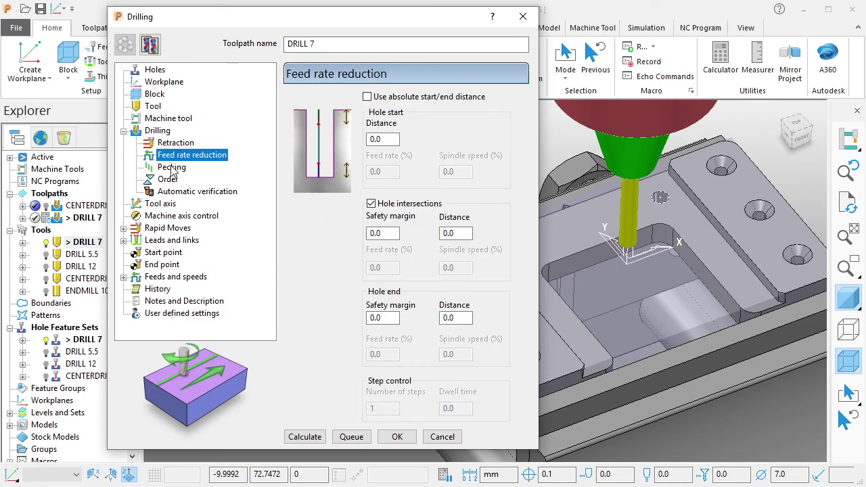
click(174, 167)
click(173, 179)
click(173, 192)
click(166, 205)
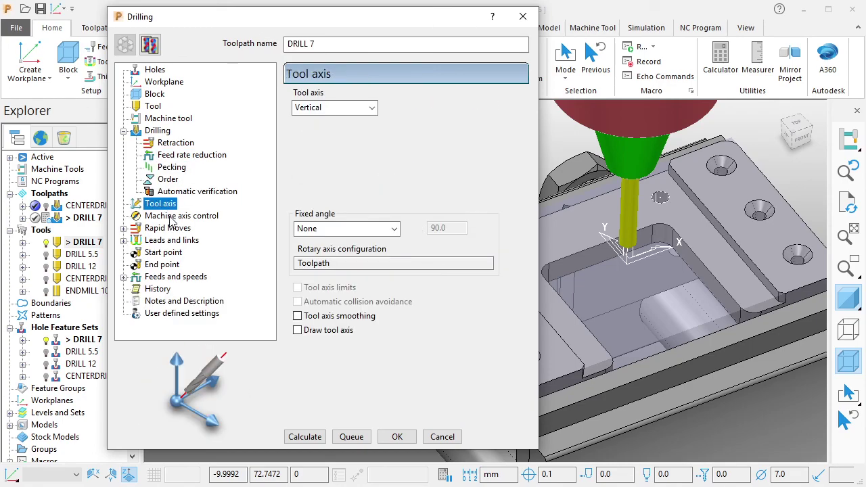
click(171, 216)
click(169, 228)
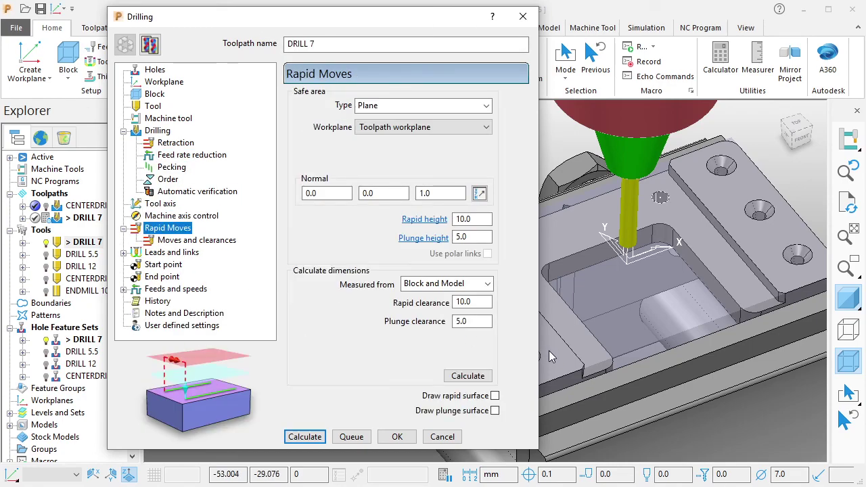
click(175, 252)
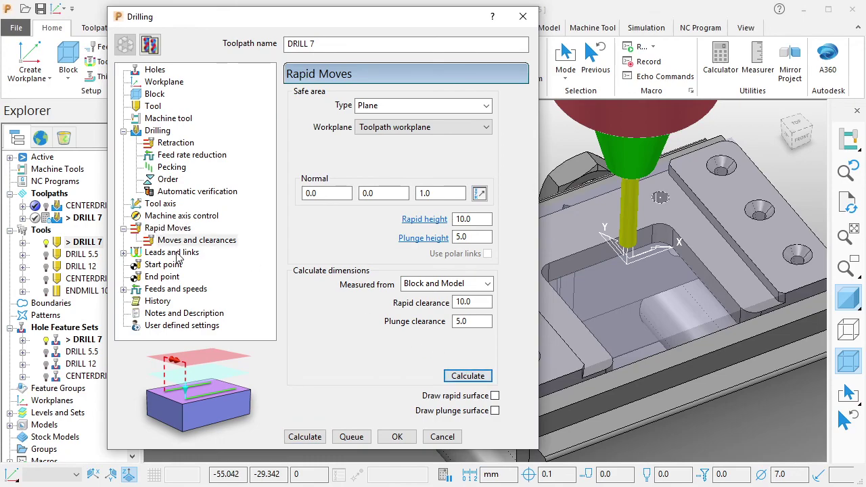
click(168, 289)
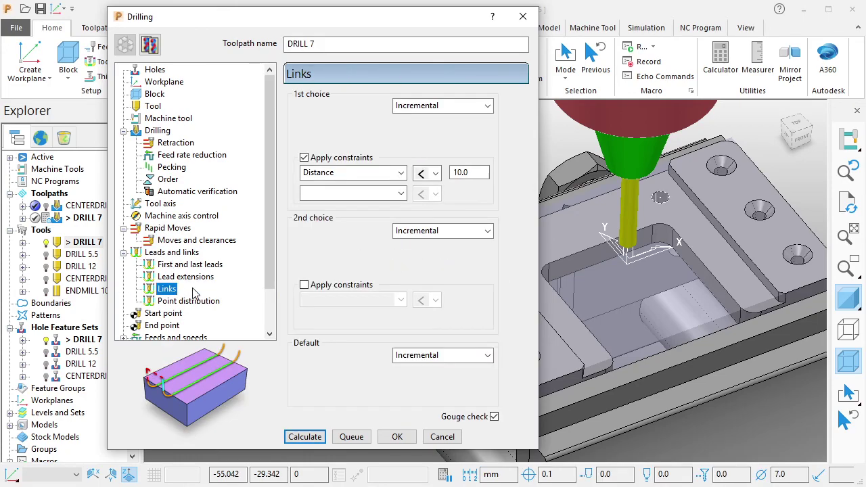
drag(269, 270, 262, 308)
click(320, 440)
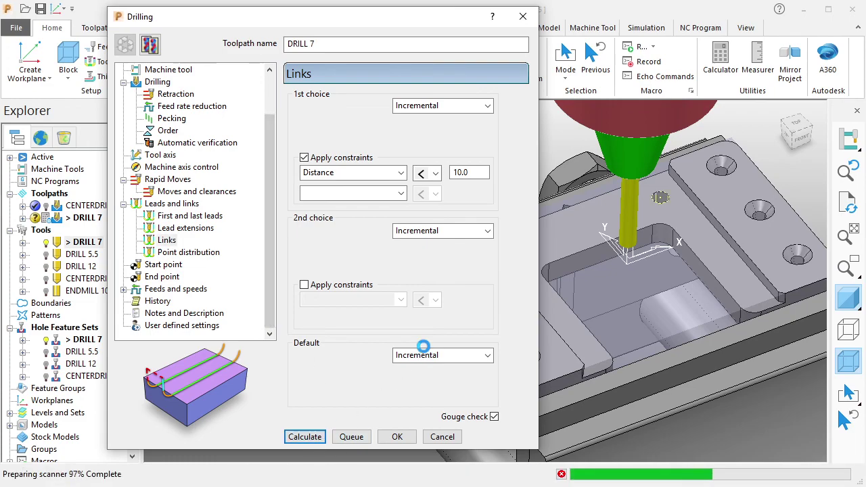
Close the Drilling dialog and accept DRILL 7's collision check with no collisions found.
click(443, 436)
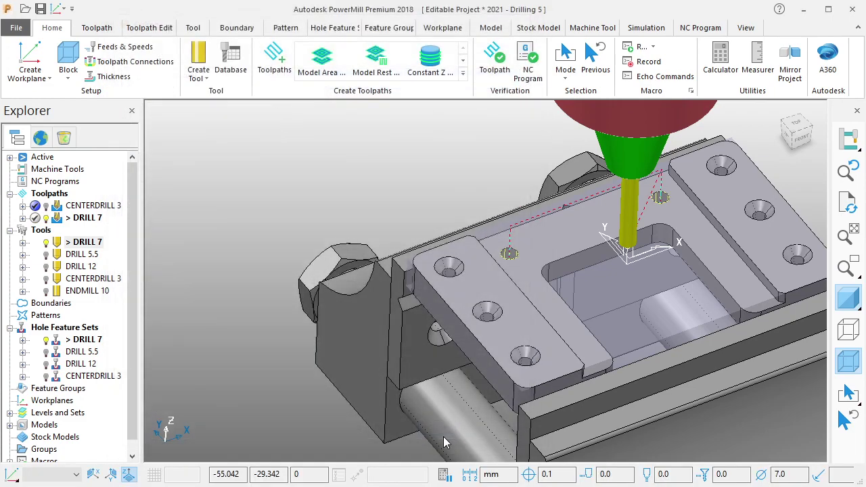
click(497, 61)
click(355, 451)
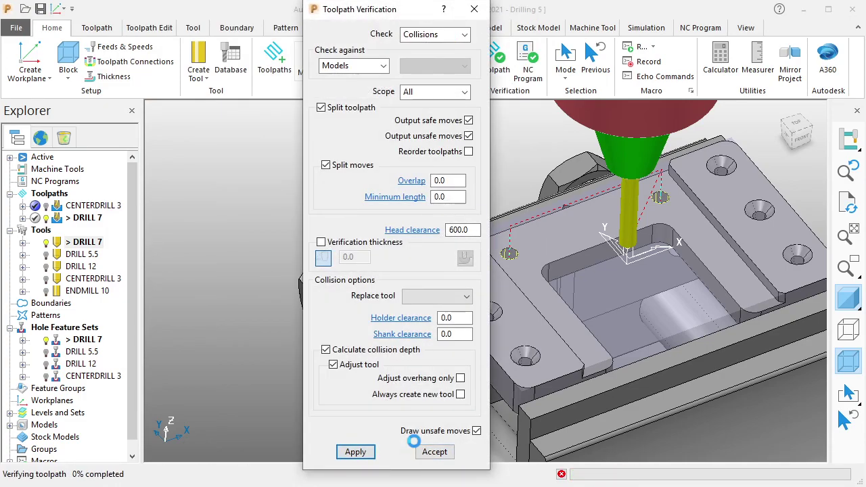
click(454, 469)
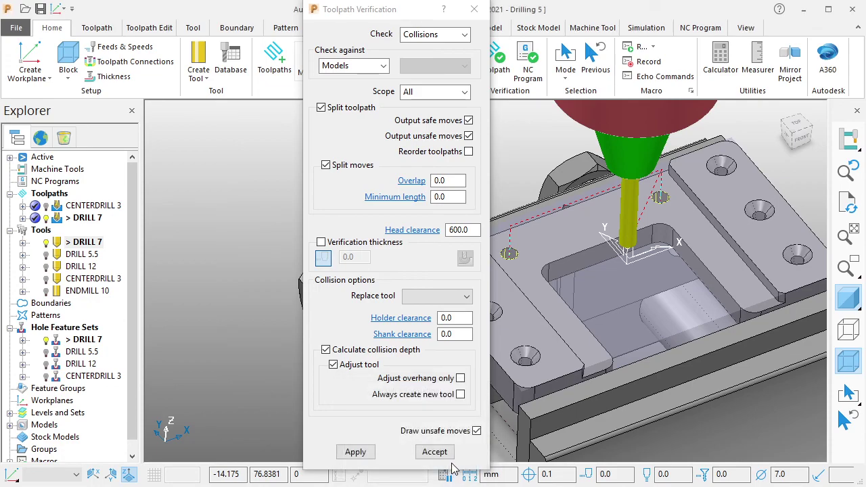
click(434, 451)
Orbit around the vise and part to inspect the holes, then bring up the Strategy Selector.
middle_drag(592, 235, 595, 225)
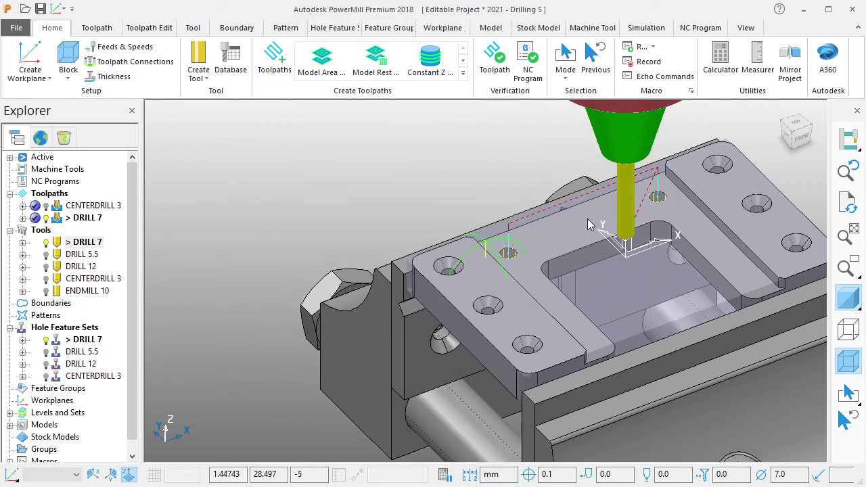
mouse_move(673, 235)
middle_down()
mouse_move(683, 235)
mouse_move(571, 225)
middle_up()
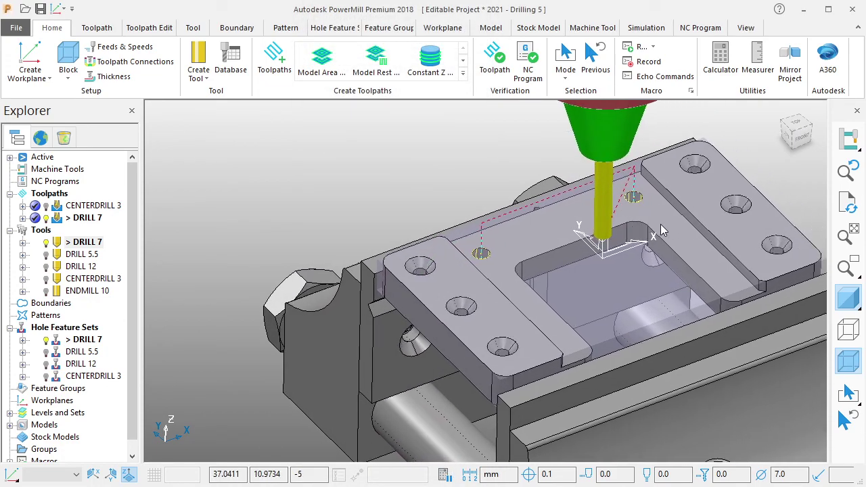
middle_drag(432, 180, 418, 171)
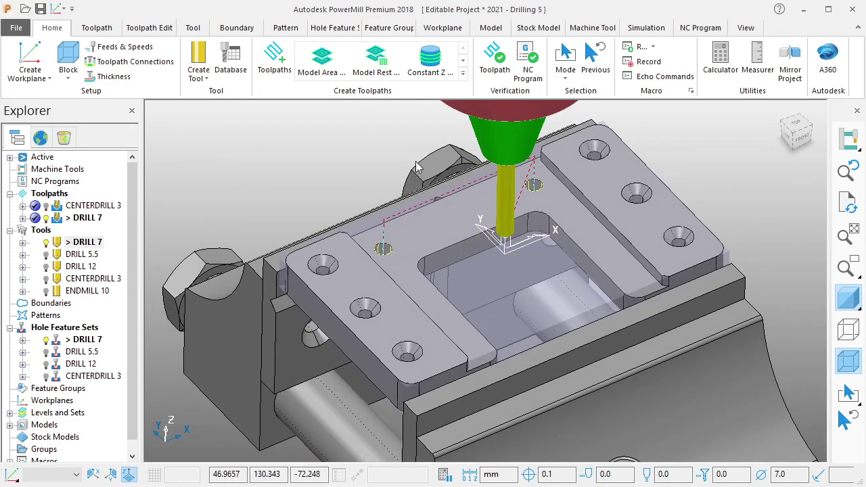
click(274, 60)
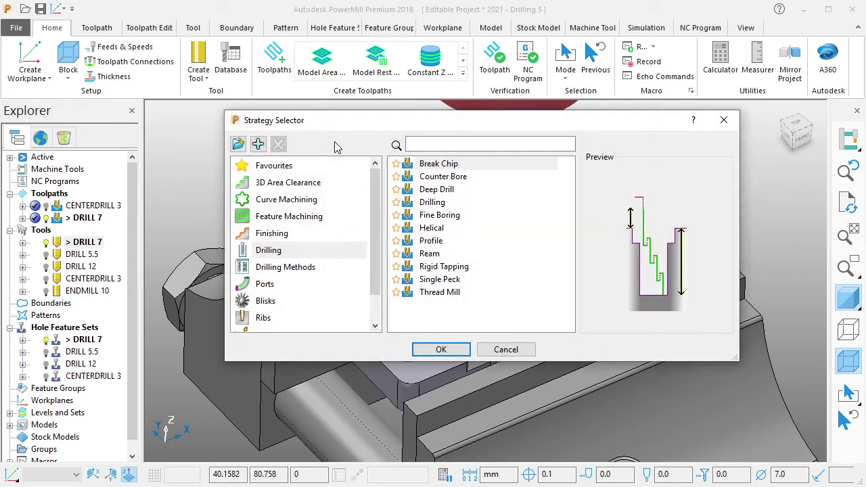
Start a Break Chip drilling toolpath on the DRILL 5.5 hole feature set.
click(272, 250)
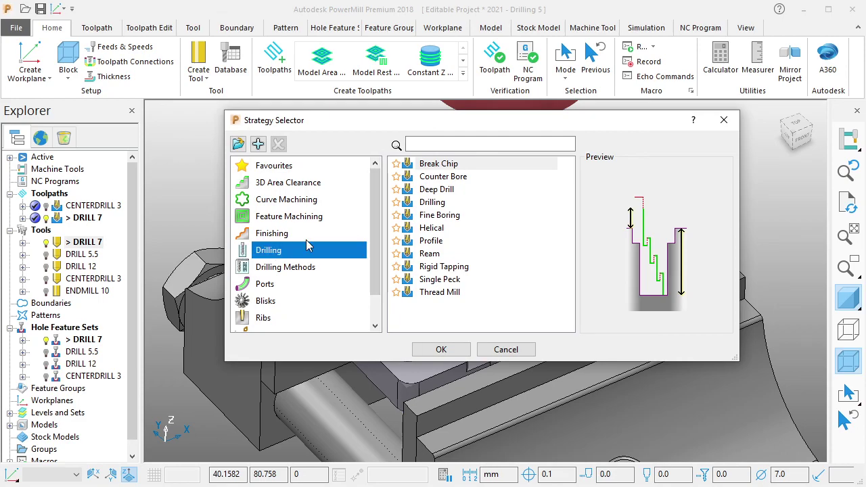
click(425, 165)
click(441, 349)
text(DRILL 5.5)
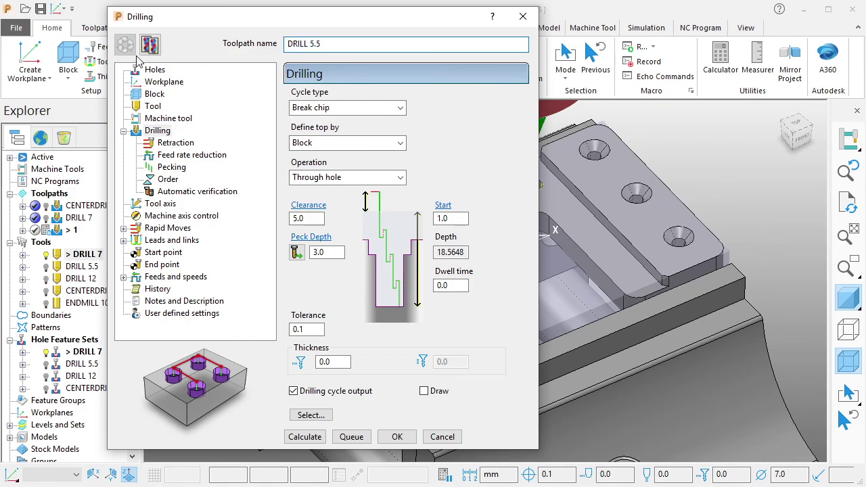
click(154, 70)
click(390, 114)
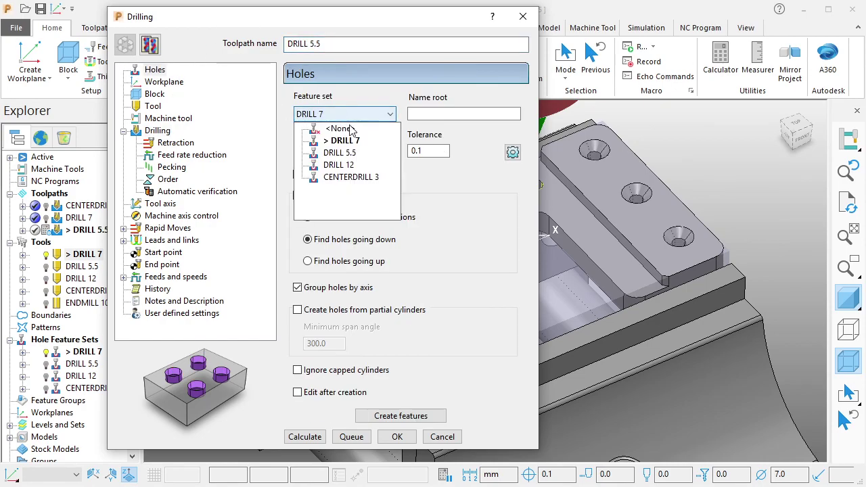
click(349, 151)
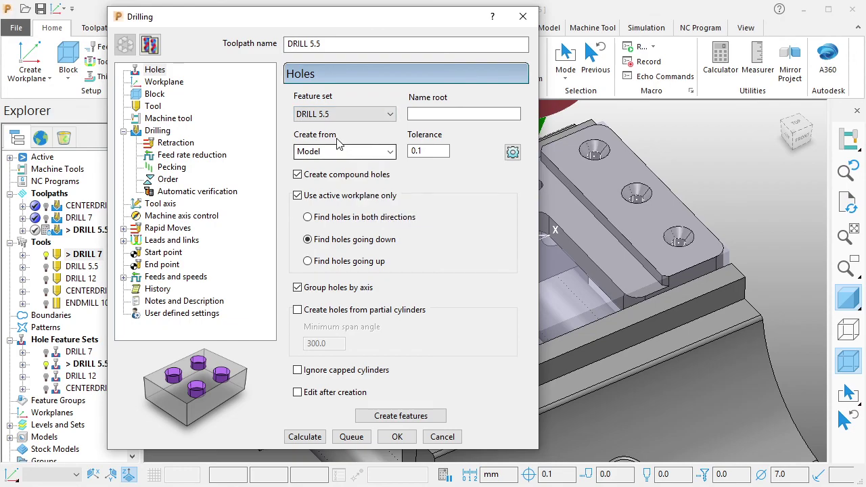
Assign the DRILL 5.5 tool to the toolpath.
click(166, 81)
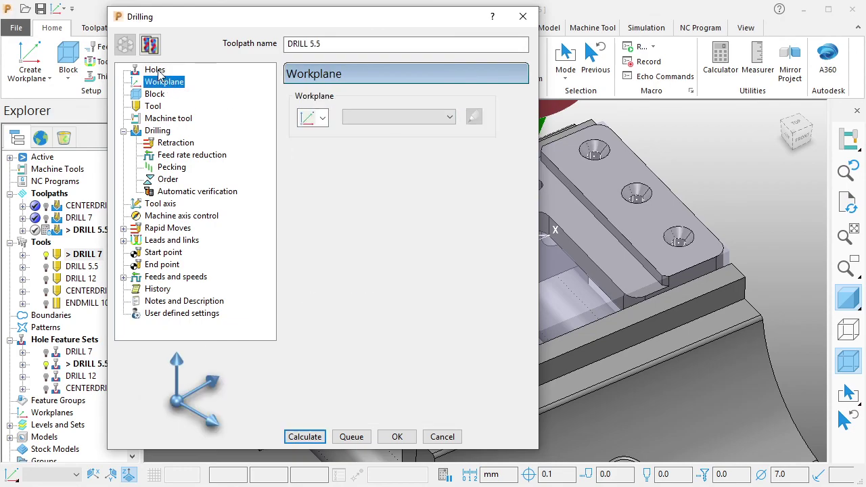
click(155, 96)
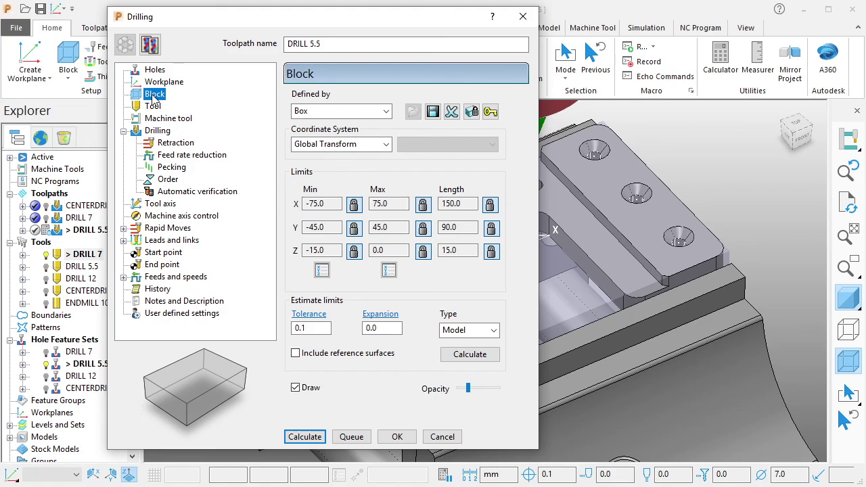
click(153, 106)
click(433, 100)
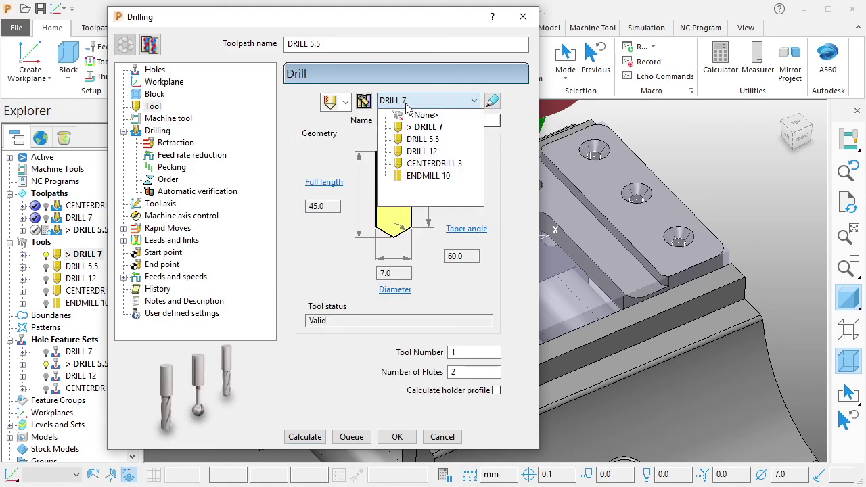
click(426, 134)
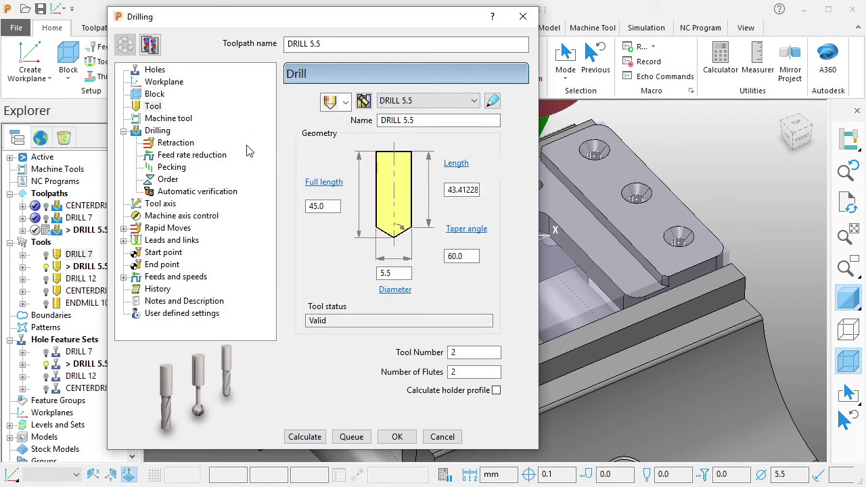
Review the cycle, retraction, pecking and axis pages and recalculate rapid and plunge clearances.
click(169, 119)
click(160, 131)
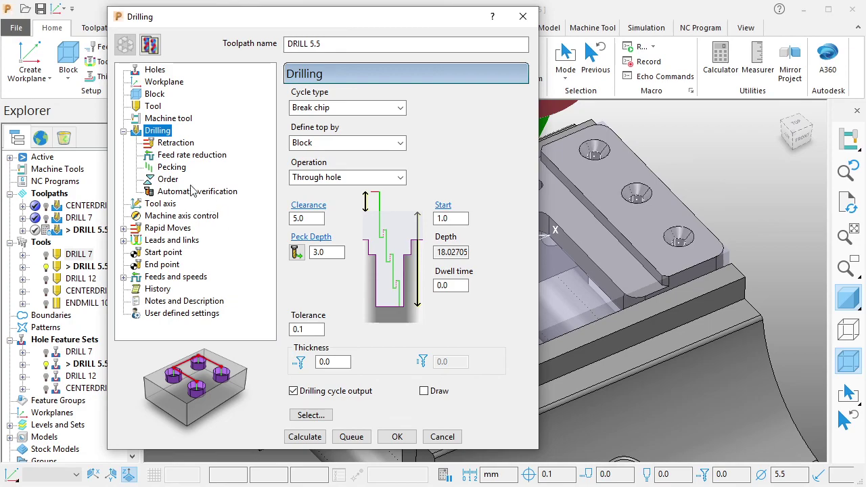
click(176, 143)
click(179, 155)
click(172, 167)
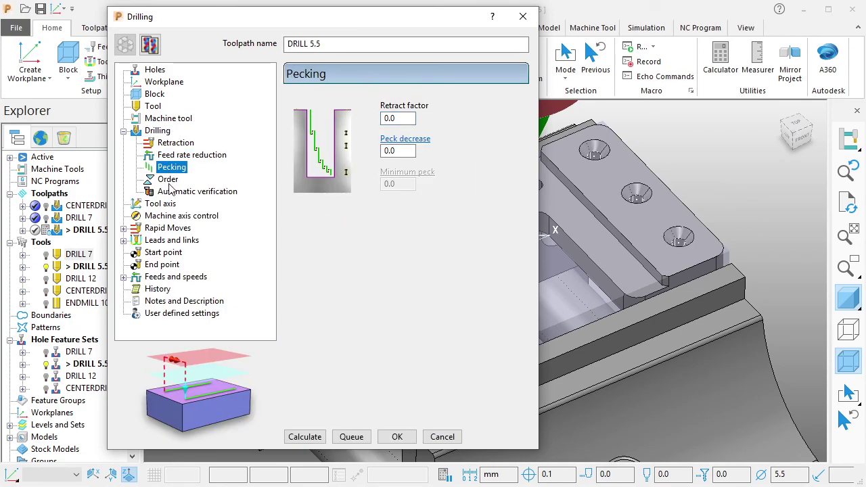
click(169, 179)
click(169, 191)
click(162, 204)
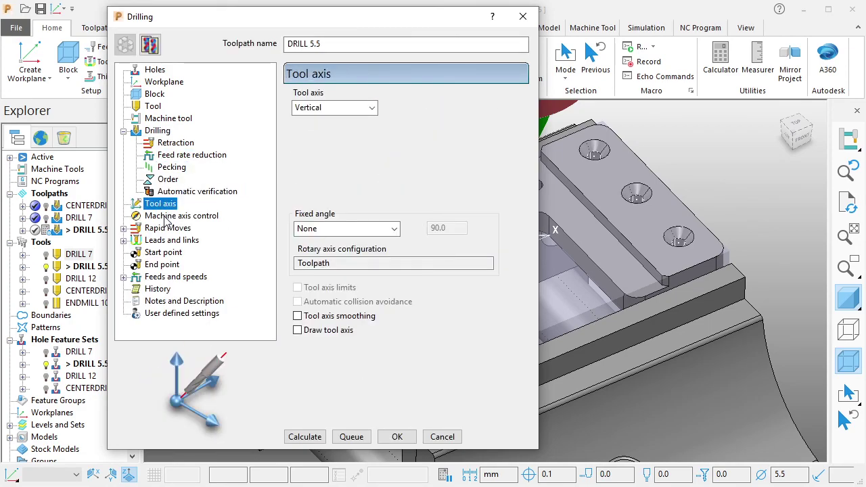
click(164, 216)
click(162, 228)
click(467, 375)
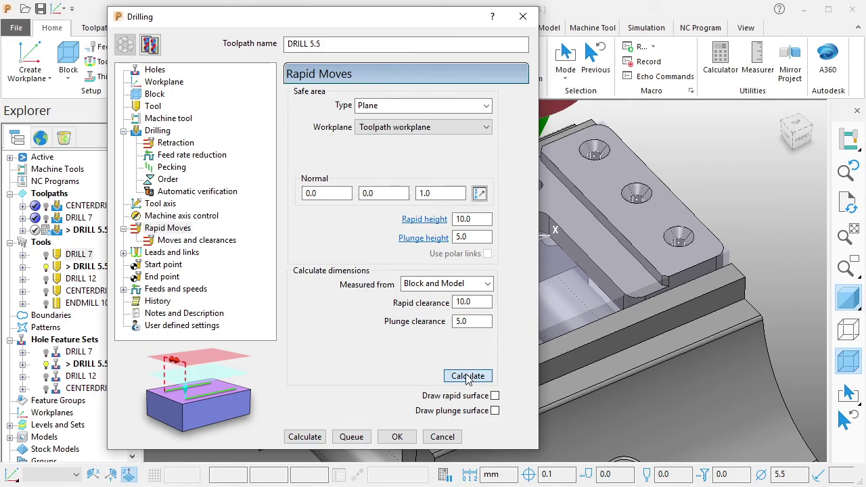
Check the link settings and calculate the DRILL 5.5 toolpath.
mouse_move(390, 25)
mouse_down()
mouse_move(308, 29)
mouse_move(371, 50)
mouse_up()
scroll(627, 213, up, 3)
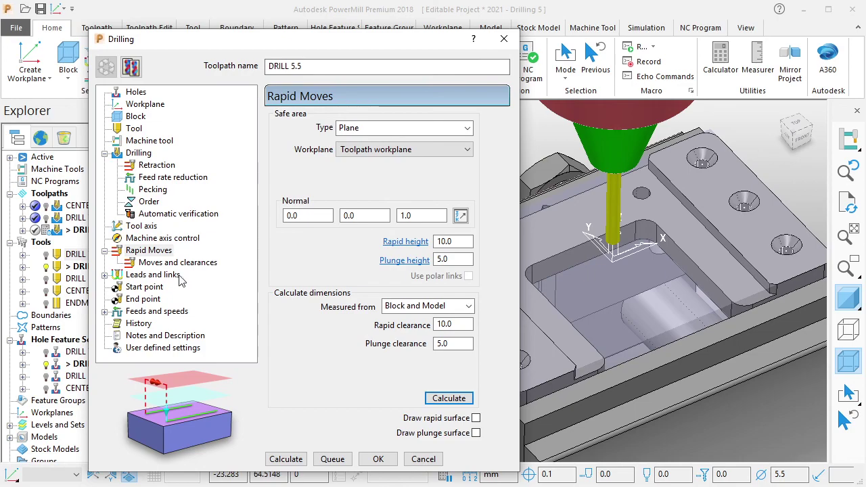
click(156, 276)
click(147, 311)
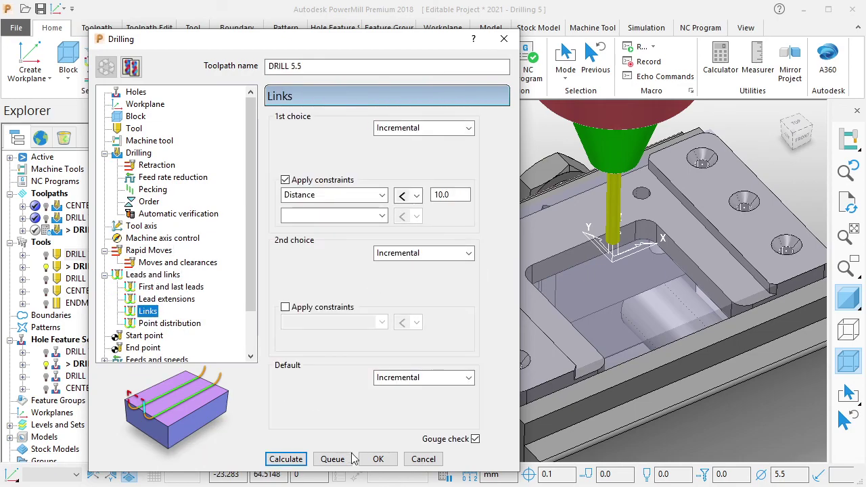
click(285, 458)
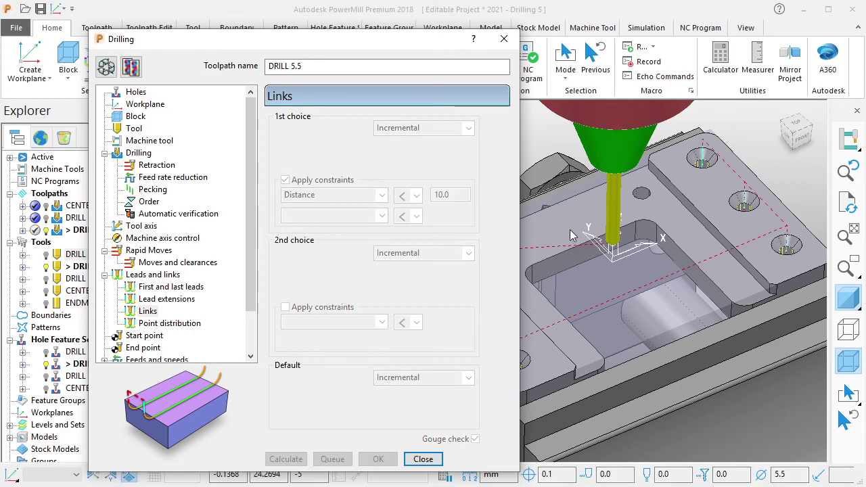
click(422, 459)
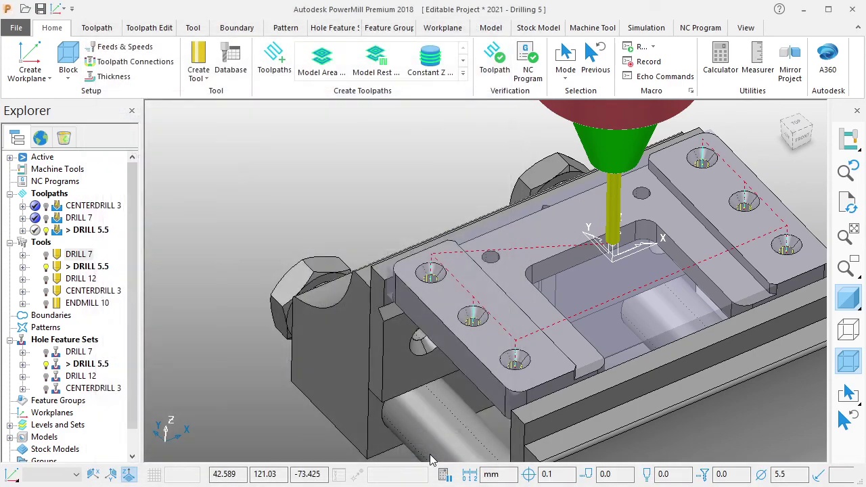
Save the project and accept DRILL 5.5's collision check with no collisions.
click(40, 10)
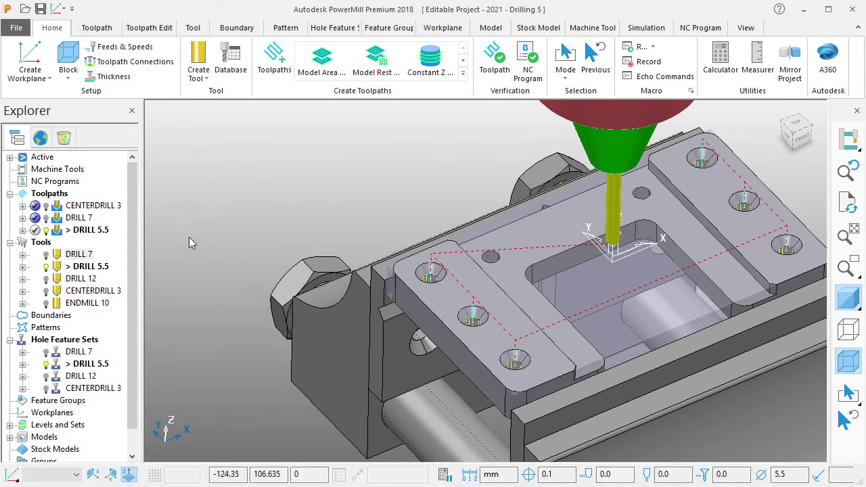
click(493, 67)
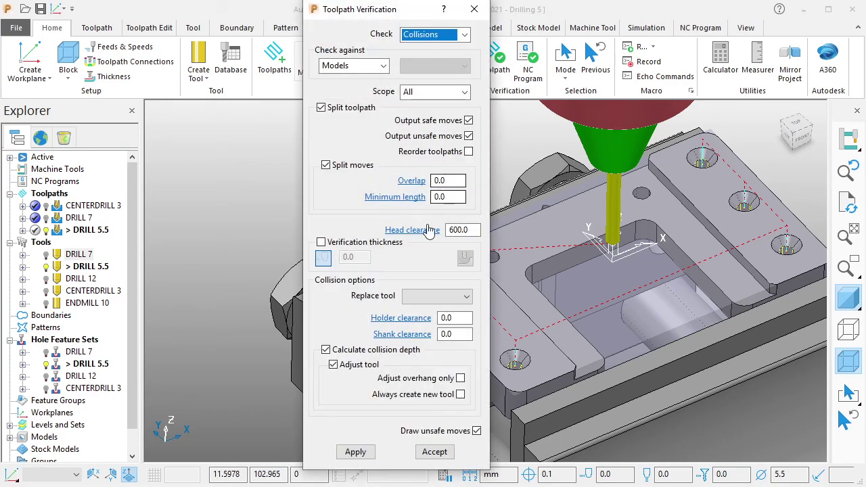
click(343, 454)
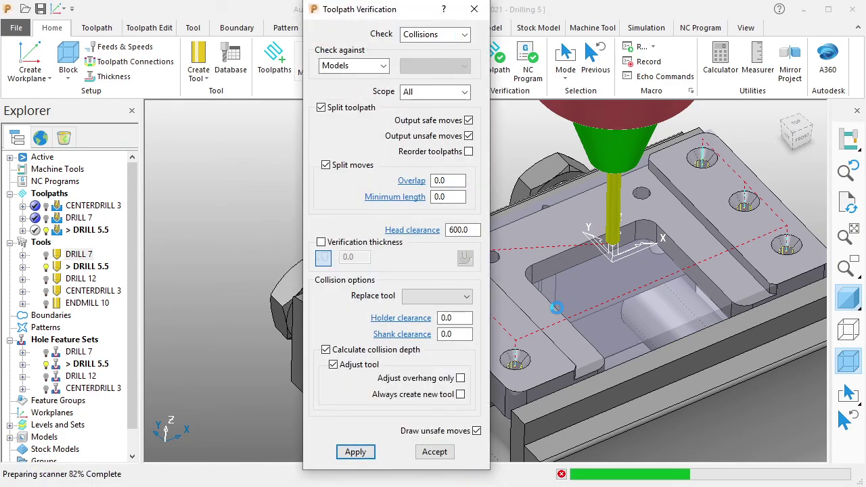
click(590, 389)
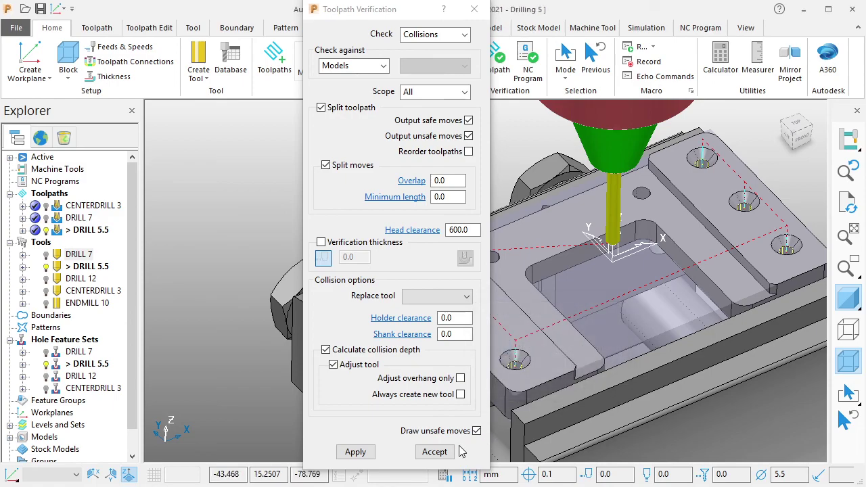
click(435, 452)
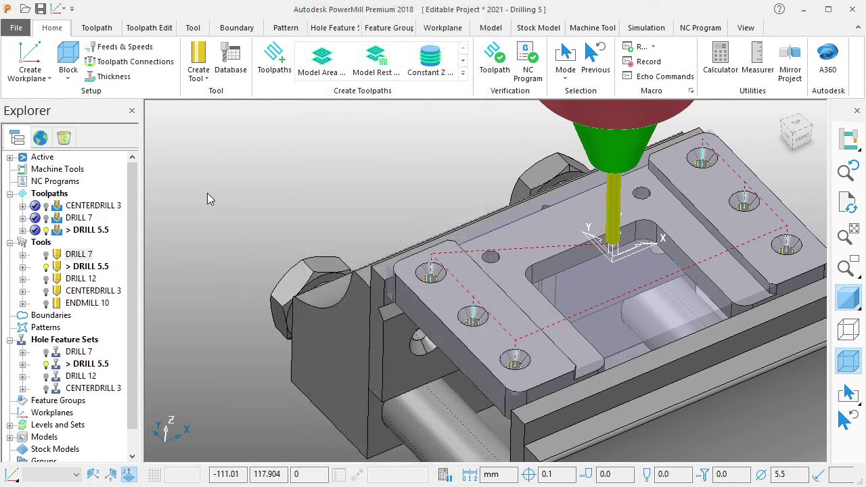
Choose the standard Drilling strategy for a new DRILL 12 toolpath.
click(274, 68)
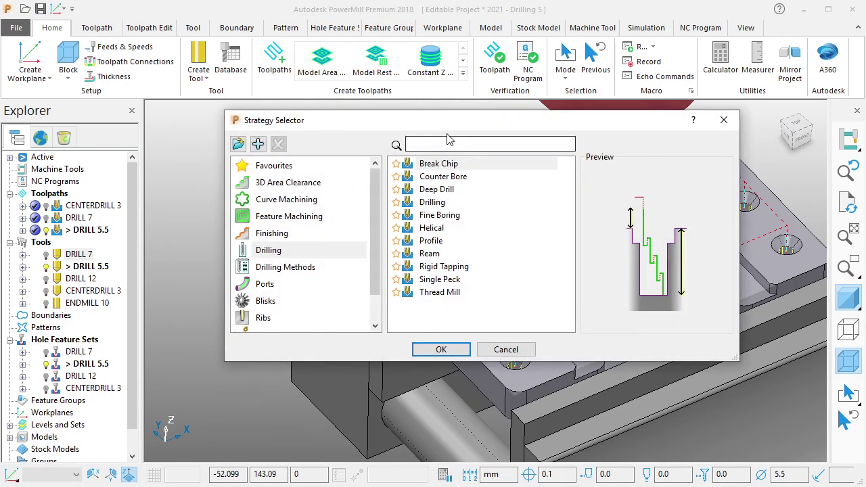
drag(455, 124, 367, 95)
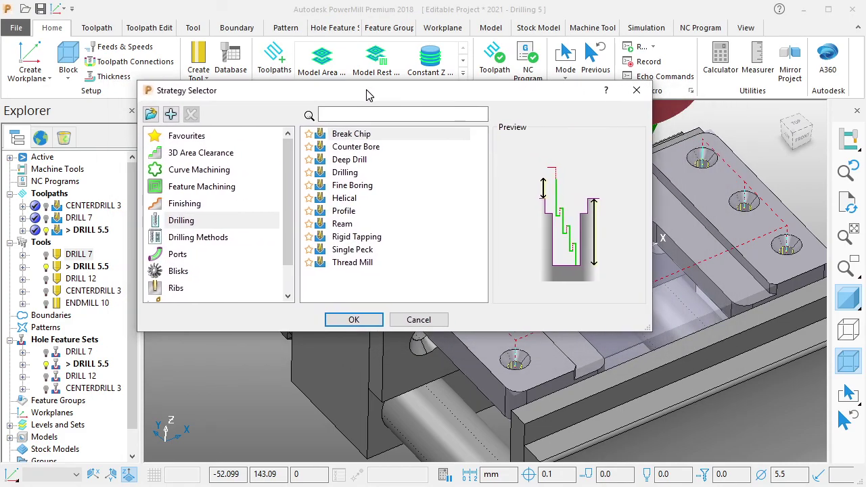
click(194, 222)
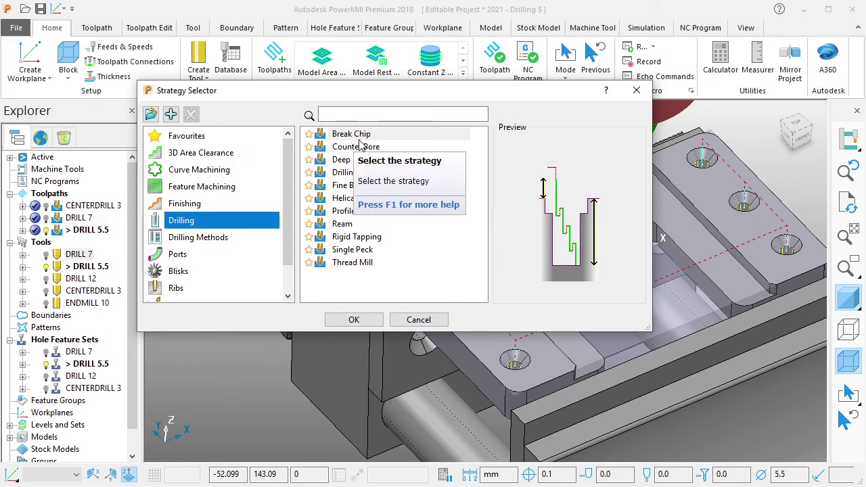
click(345, 172)
click(354, 319)
text(DRILL 12)
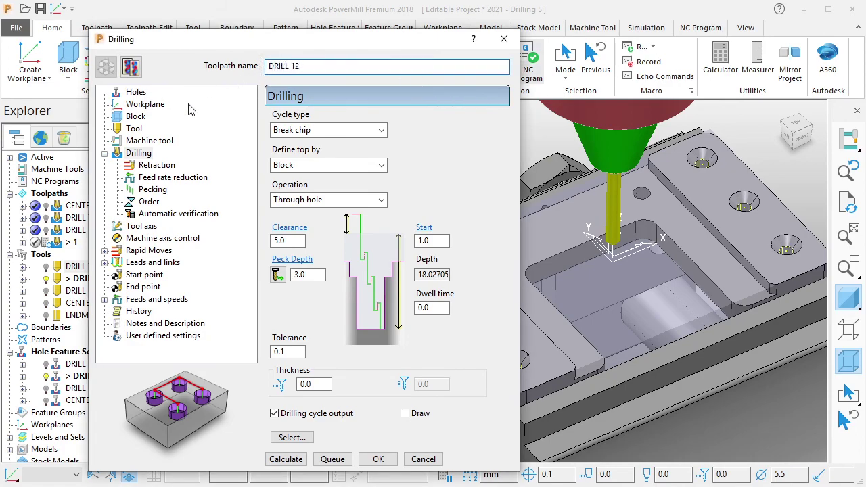
Use the DRILL 12 hole feature set and the DRILL 12 tool.
click(135, 91)
click(341, 135)
click(327, 195)
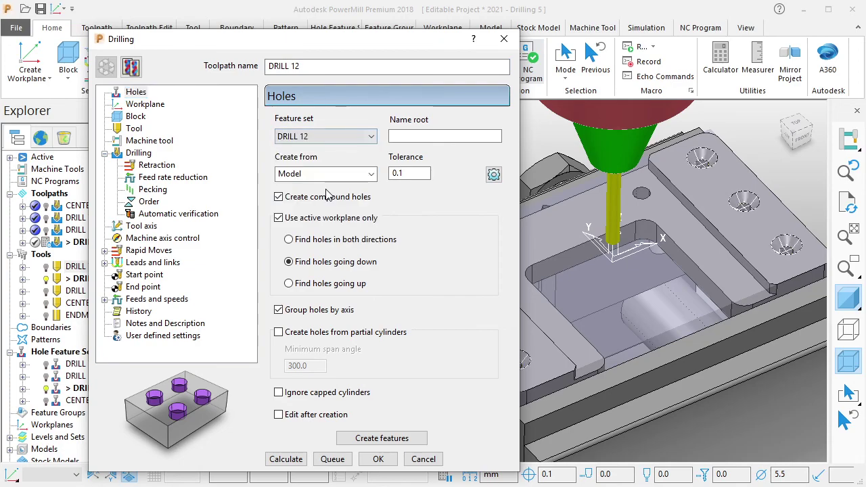
click(142, 104)
click(136, 116)
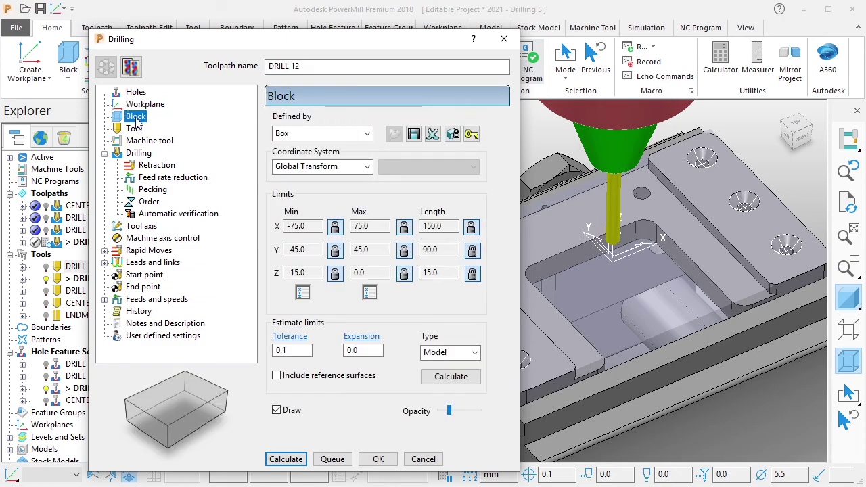
click(135, 131)
click(403, 122)
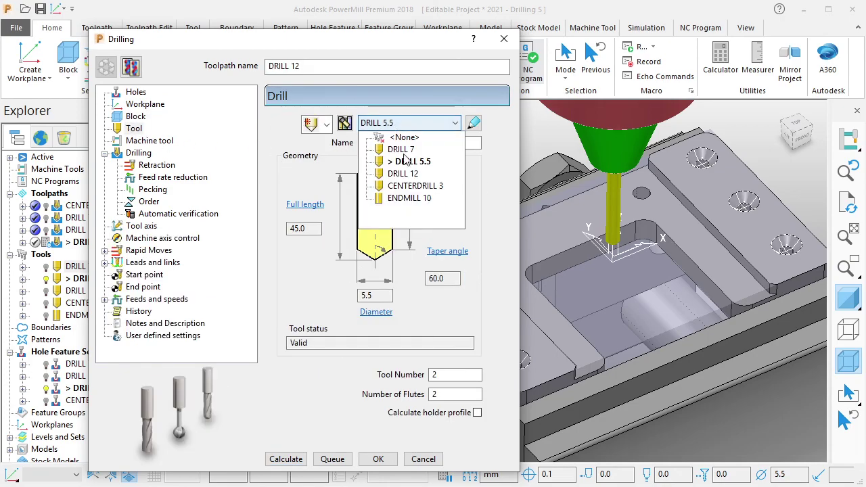
click(404, 179)
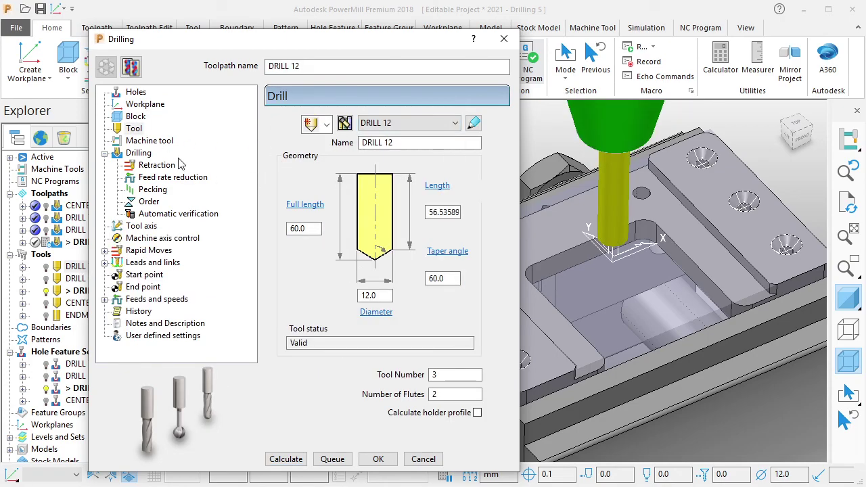
Set the drilling cycle to Single peck with Drill to hole depth operation.
click(150, 141)
click(146, 153)
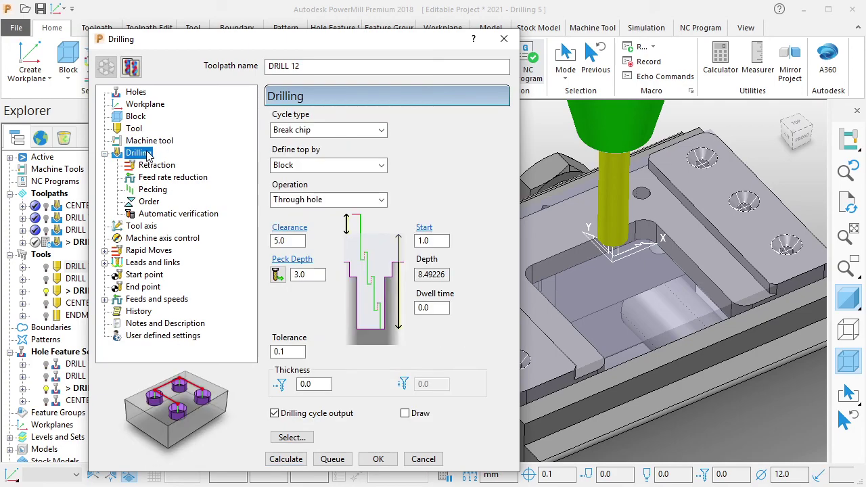
click(329, 130)
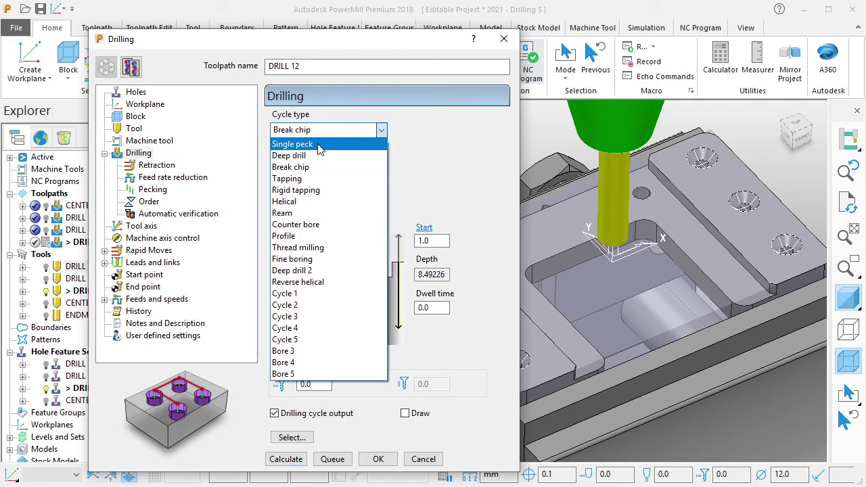
click(320, 145)
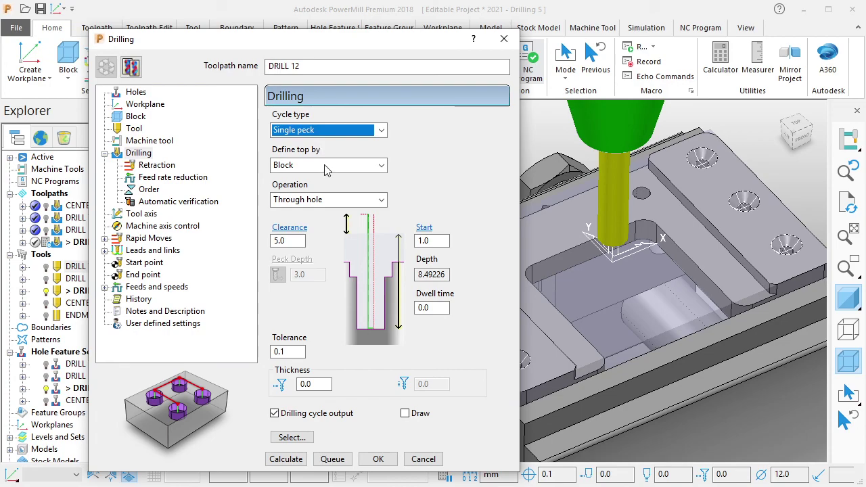
click(329, 198)
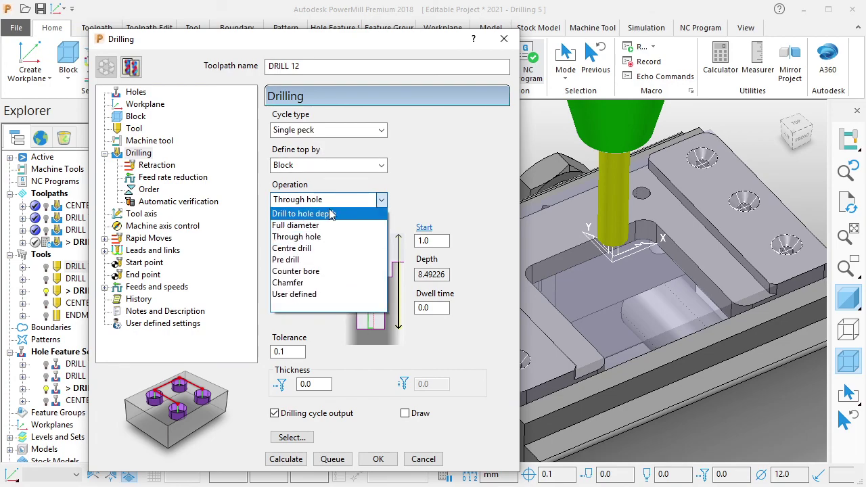
click(330, 213)
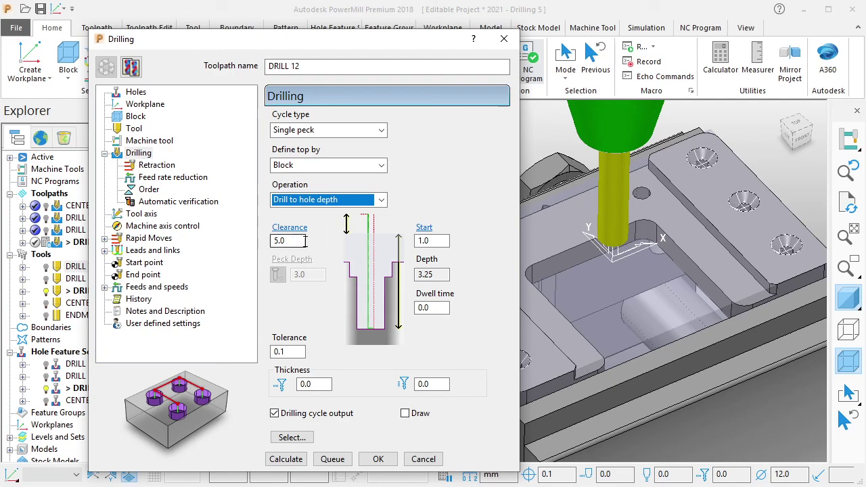
Review the retraction through links pages and calculate the DRILL 12 toolpath.
click(163, 167)
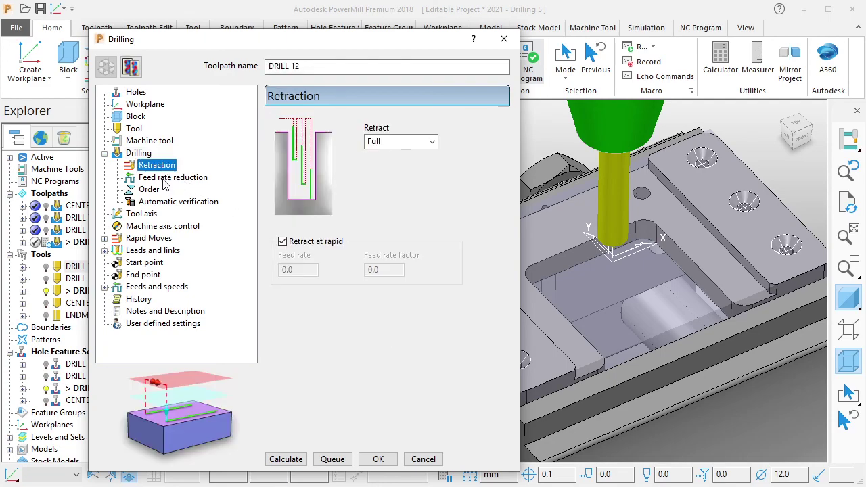
click(165, 179)
click(154, 191)
click(163, 203)
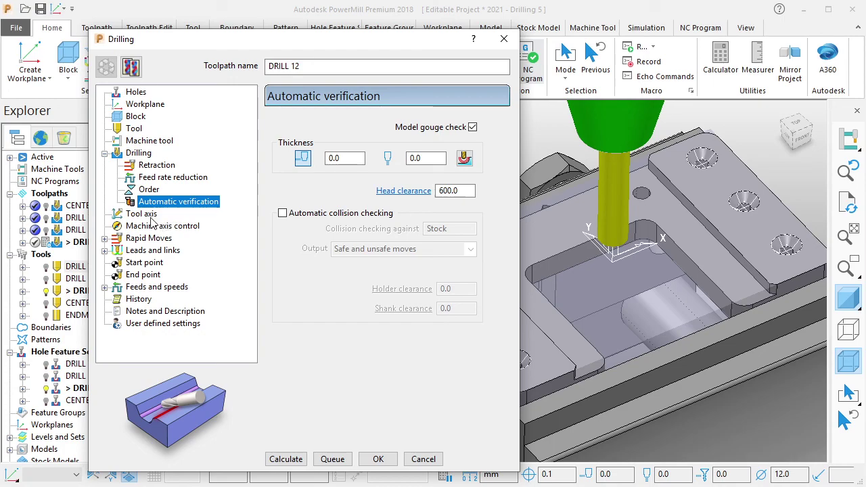
click(148, 216)
click(149, 226)
click(142, 238)
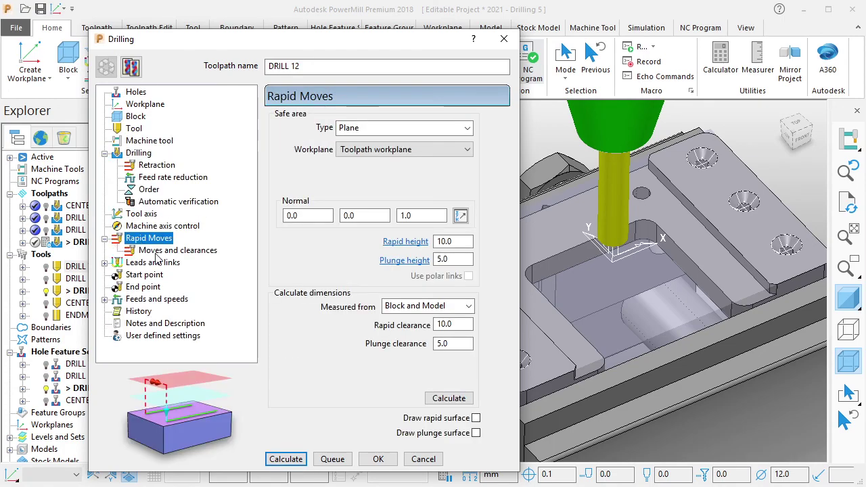
click(169, 265)
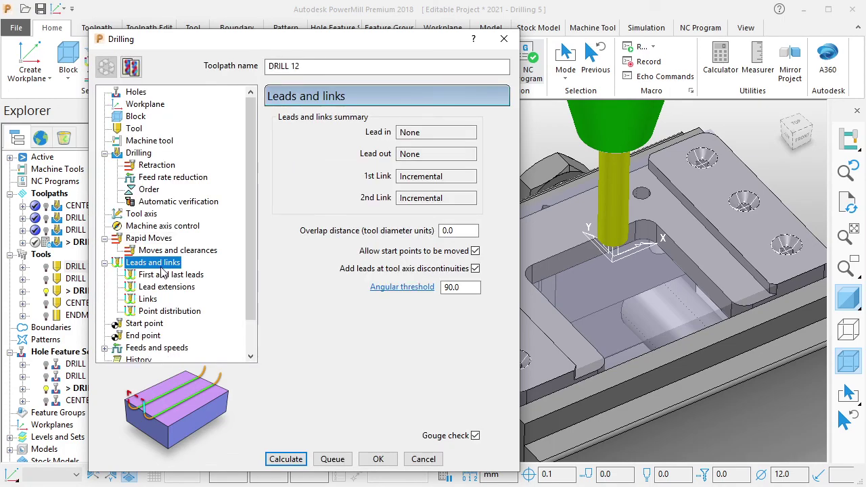
click(148, 299)
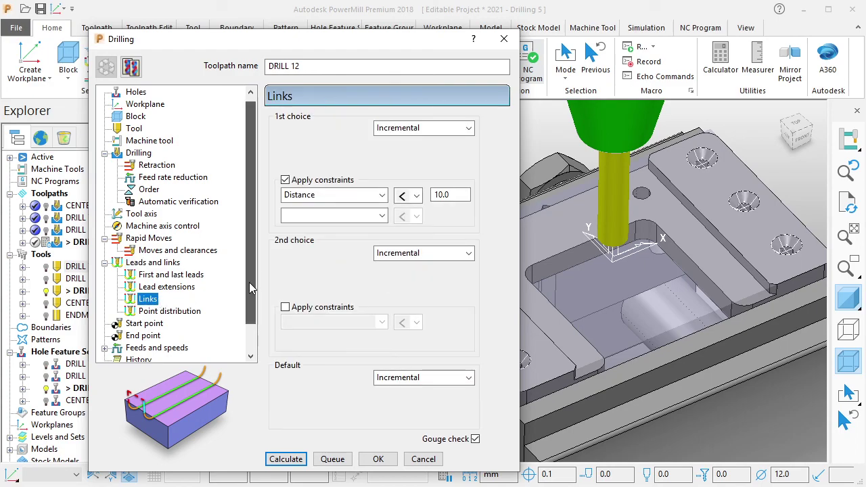
scroll(249, 282, down, 1)
click(301, 458)
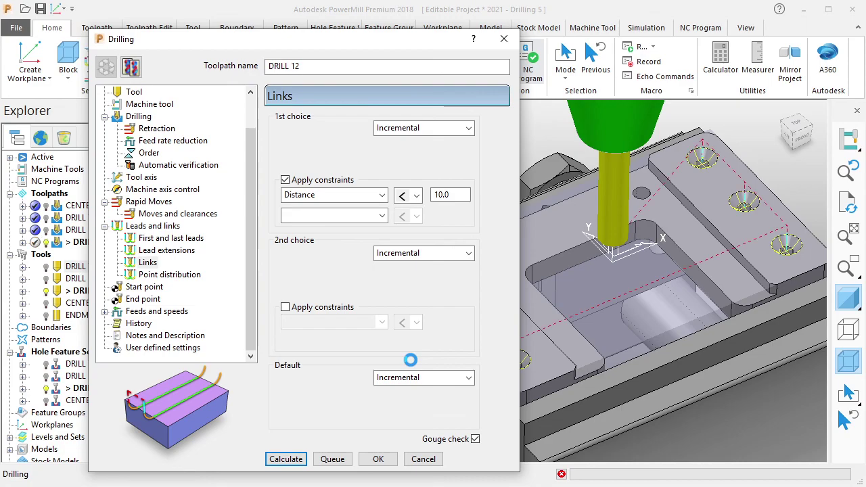
Accept DRILL 12's collision check with no collisions, then save the project.
click(423, 458)
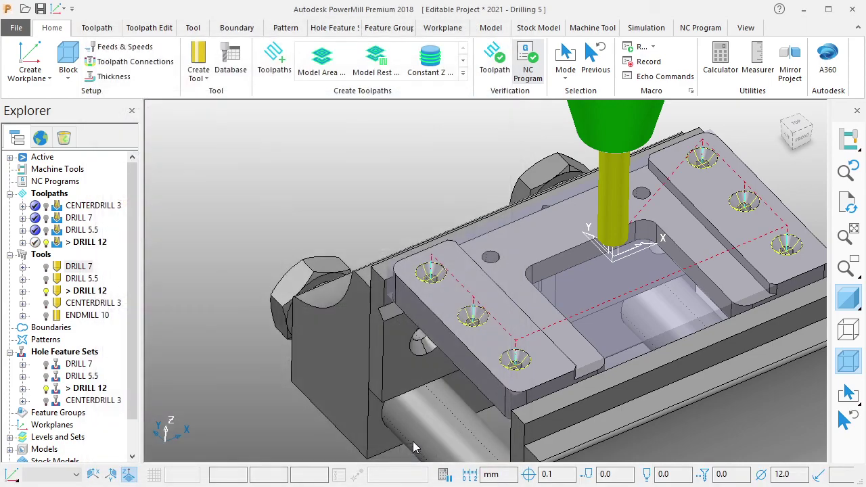
click(494, 59)
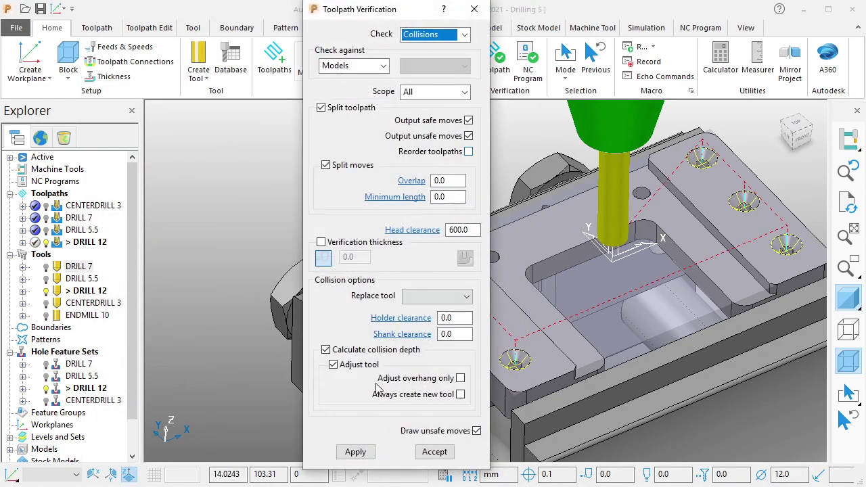
click(355, 452)
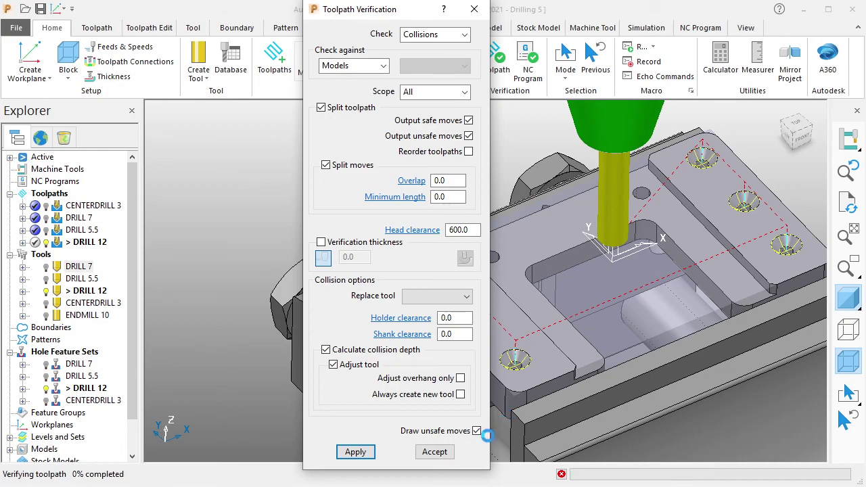
click(517, 467)
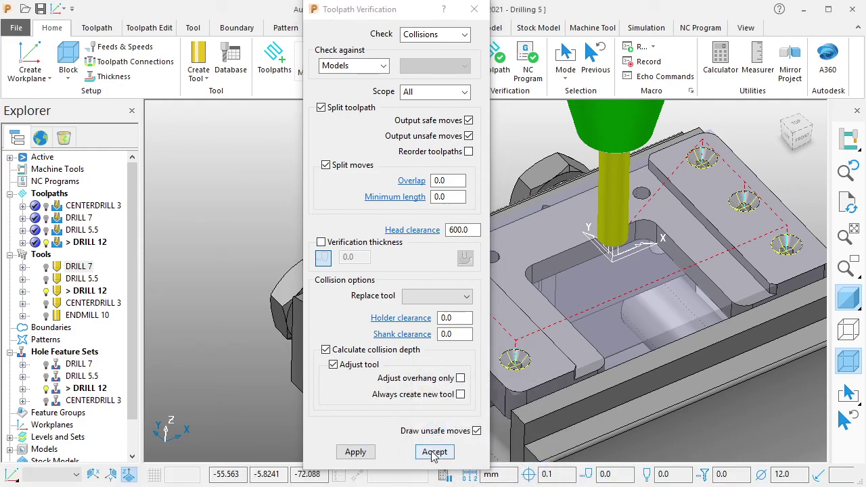
click(429, 451)
click(79, 266)
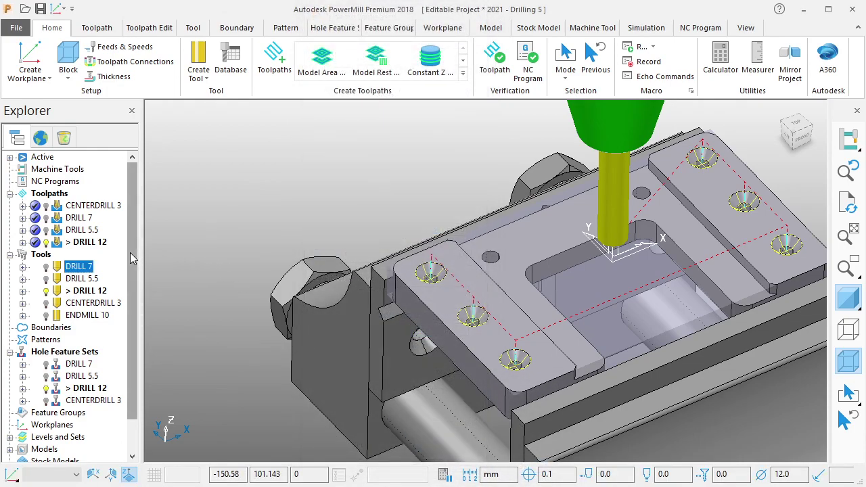
click(41, 9)
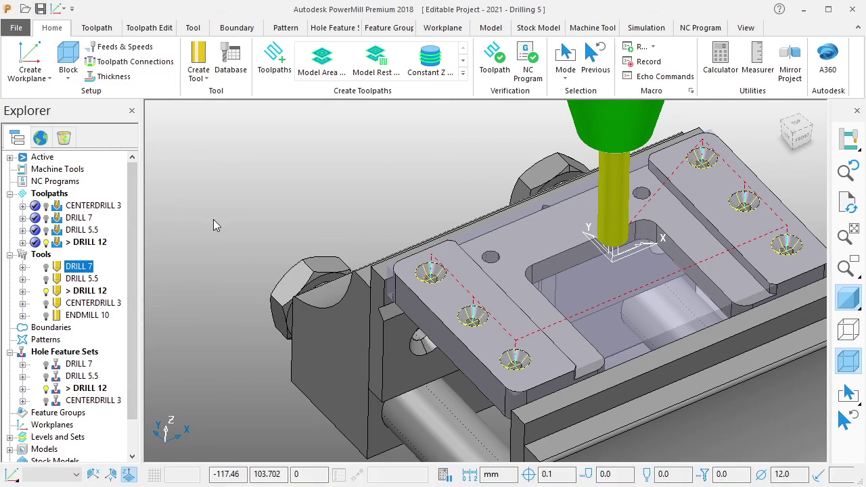
Deactivate the DRILL 12 hole feature set, tool and toolpath.
right_click(88, 388)
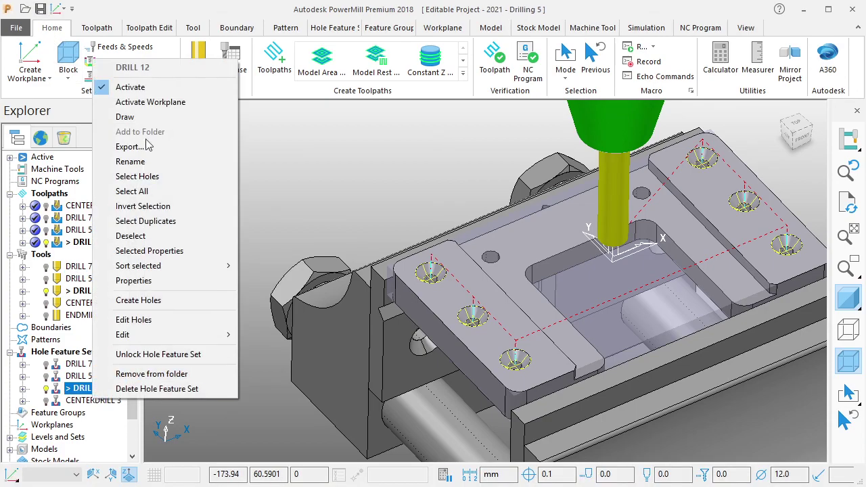
click(130, 87)
right_click(100, 294)
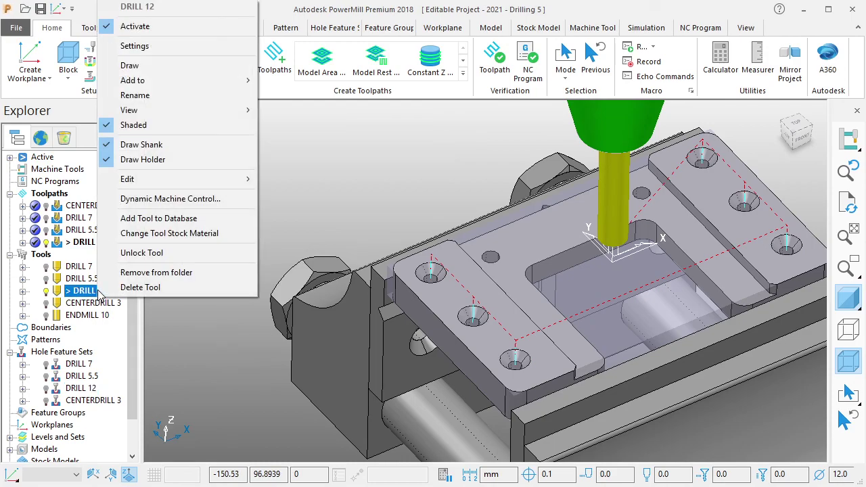
click(134, 26)
right_click(85, 243)
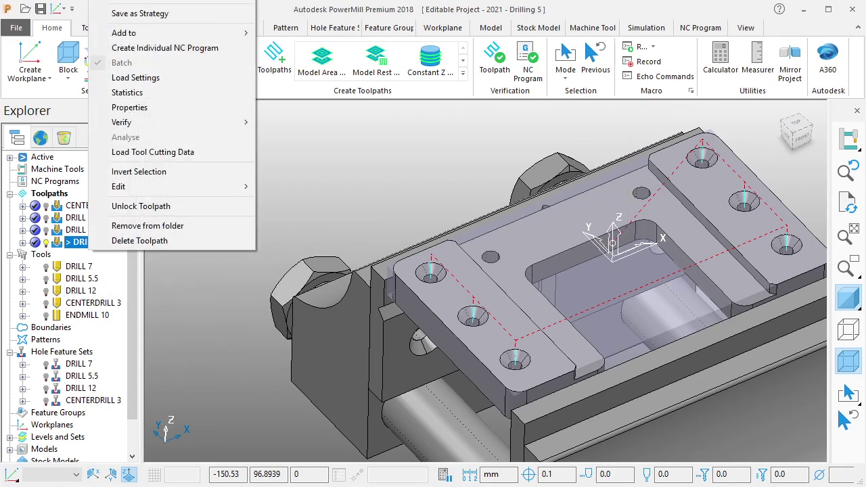
click(139, 4)
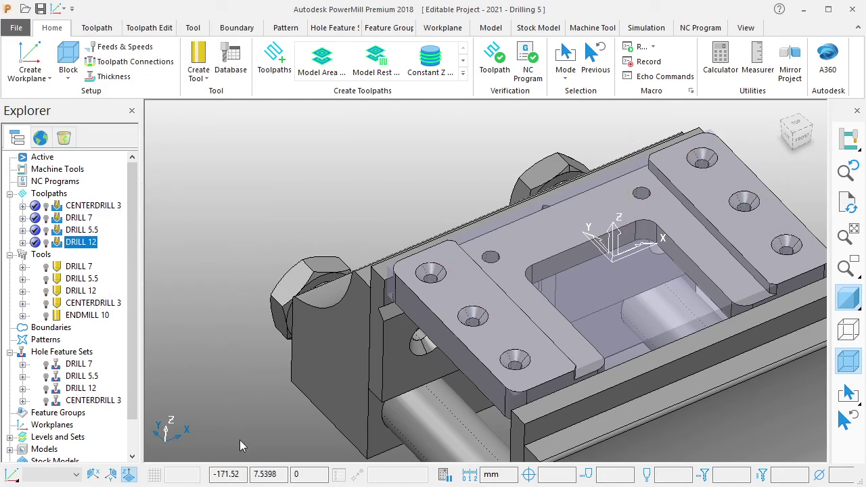
mouse_move(475, 151)
mouse_down()
mouse_move(266, 153)
mouse_move(169, 165)
mouse_move(165, 154)
mouse_up()
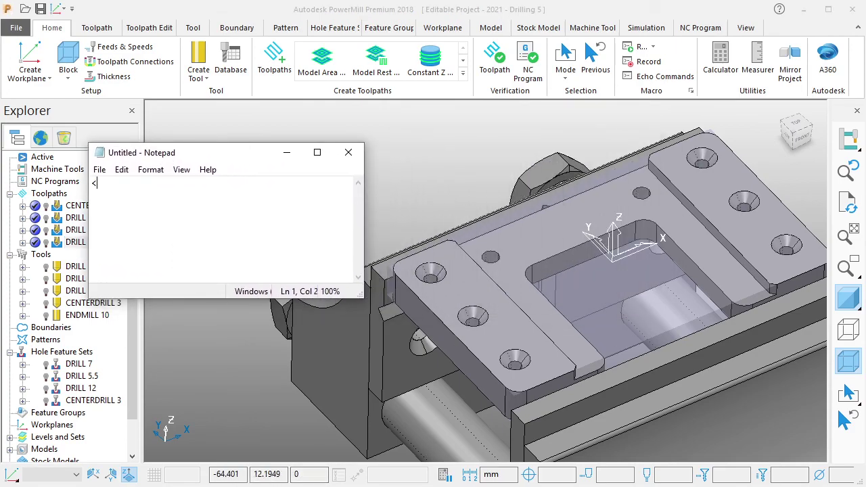
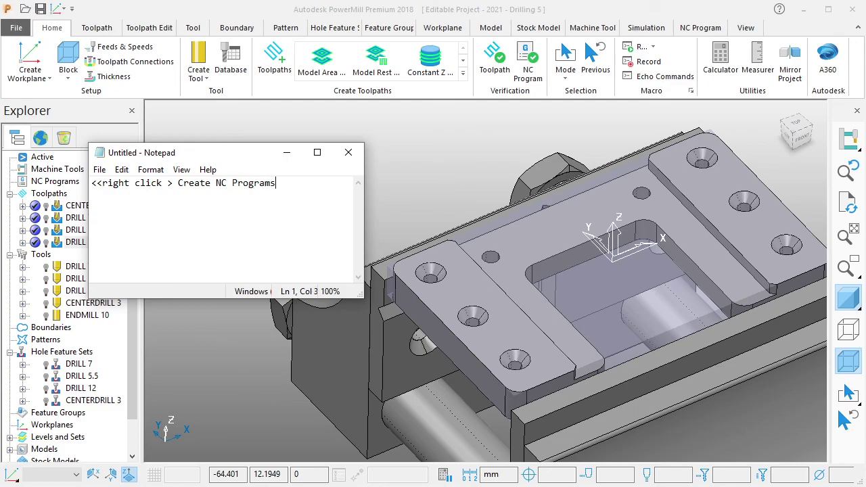
Create a new NC program from the NC Programs branch and name it 2021 - Drilling 5.
key(ctrl+a)
key(Delete)
click(287, 152)
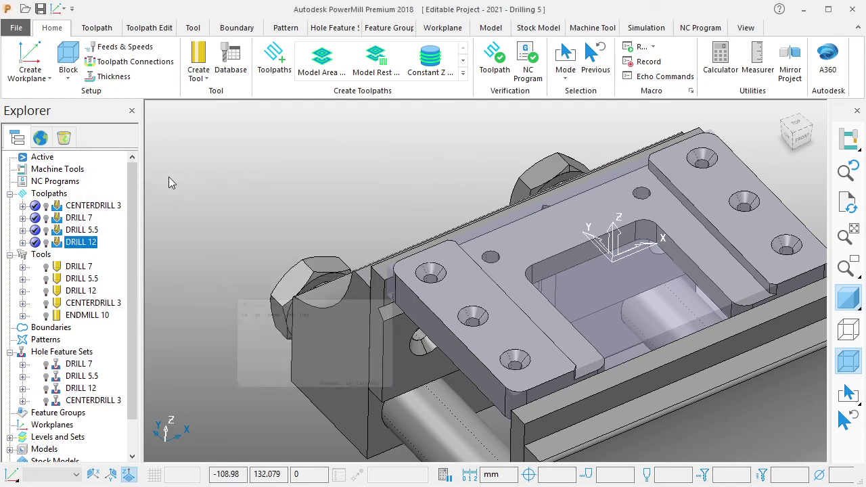
click(60, 181)
right_click(60, 181)
click(88, 173)
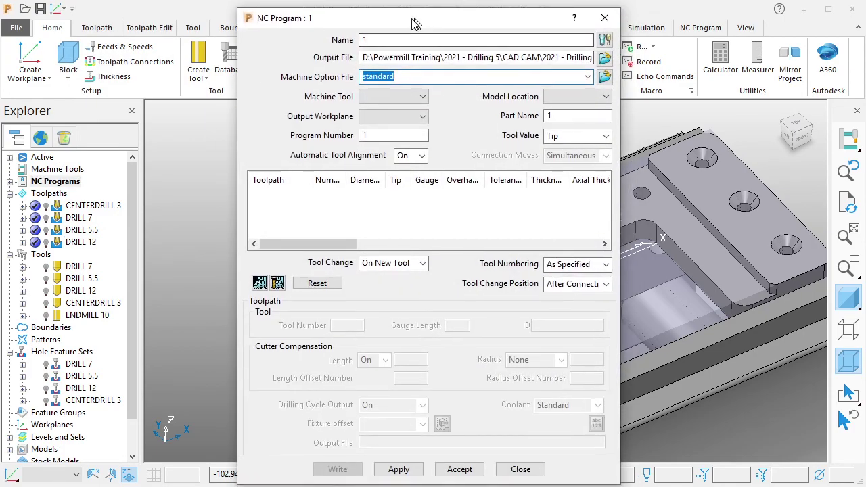
double_click(386, 61)
text(2021 - Drilling 5)
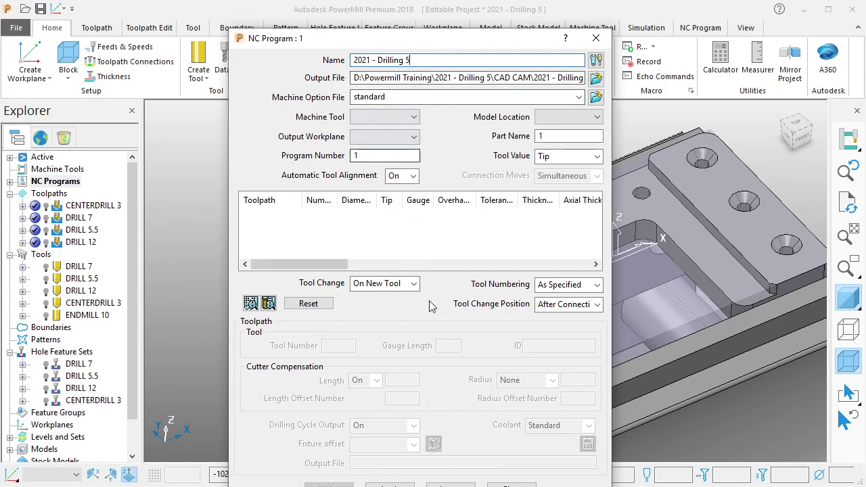
click(397, 483)
Accept the program with the standard machine option file and default settings.
drag(240, 153, 430, 159)
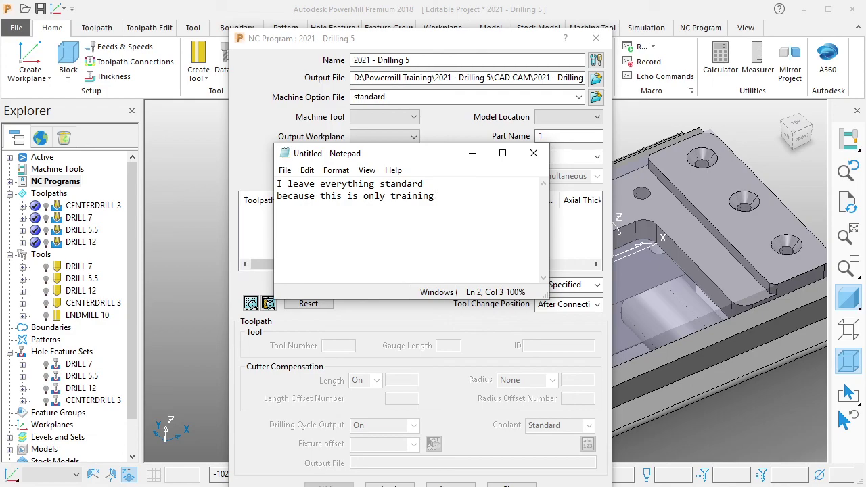
key(ctrl+a)
key(Delete)
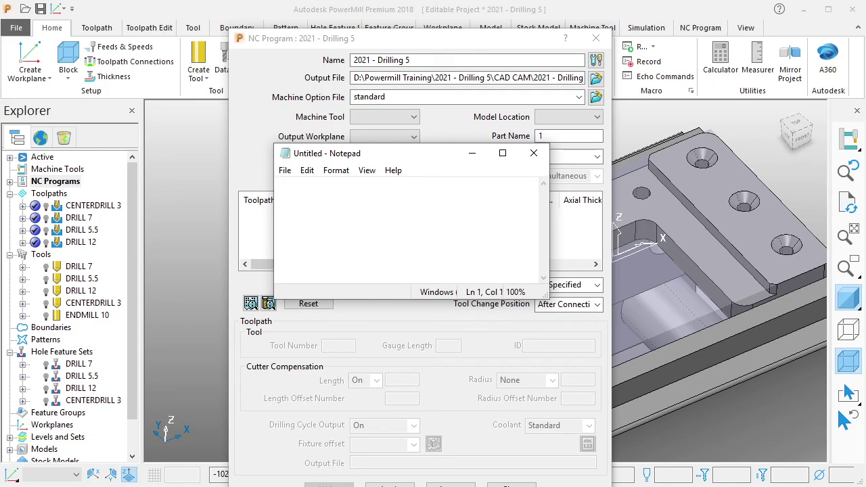
click(534, 153)
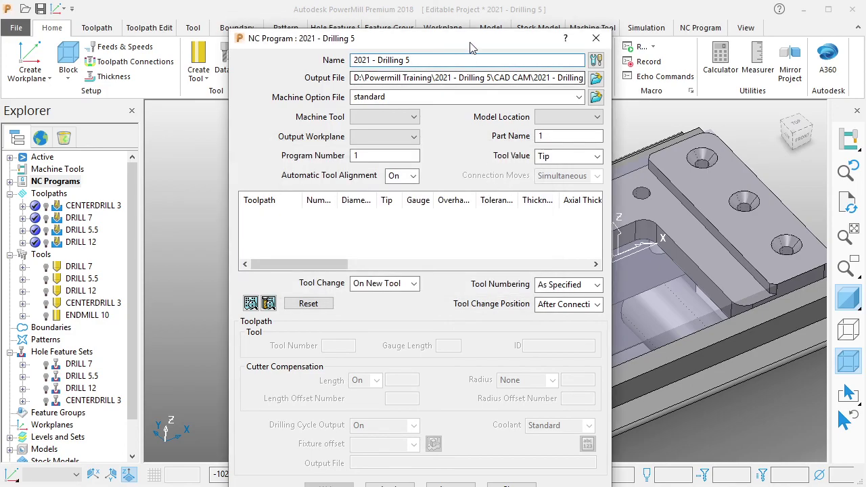
drag(476, 45, 466, 26)
click(418, 473)
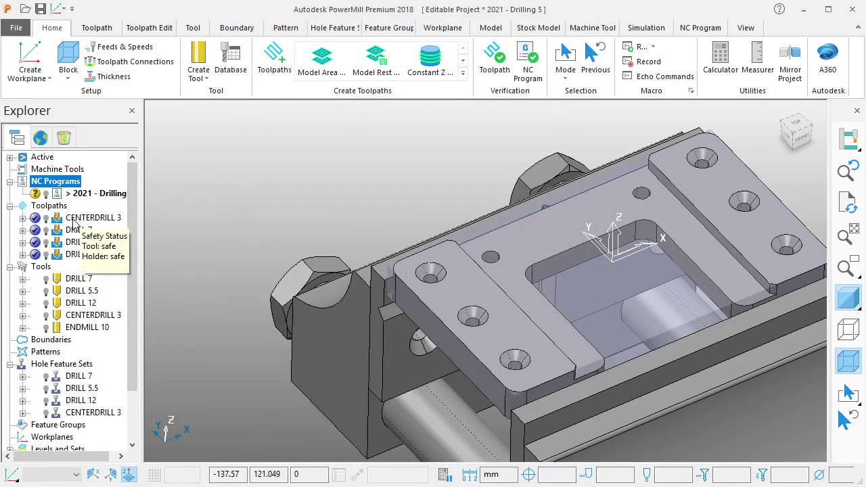
Drag CENTERDRILL 3, DRILL 7, DRILL 5.5 and DRILL 12 into 2021 - Drilling 5, then expand it.
drag(75, 223, 95, 193)
drag(81, 234, 81, 194)
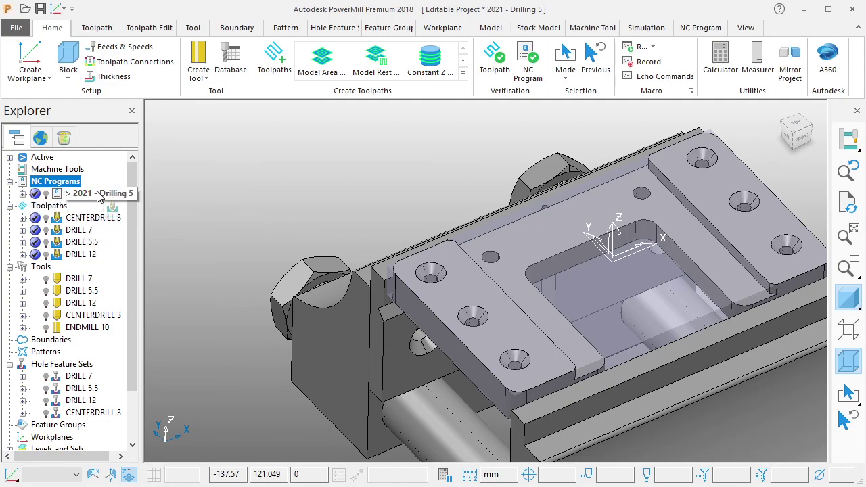
drag(112, 250, 95, 193)
drag(112, 251, 102, 197)
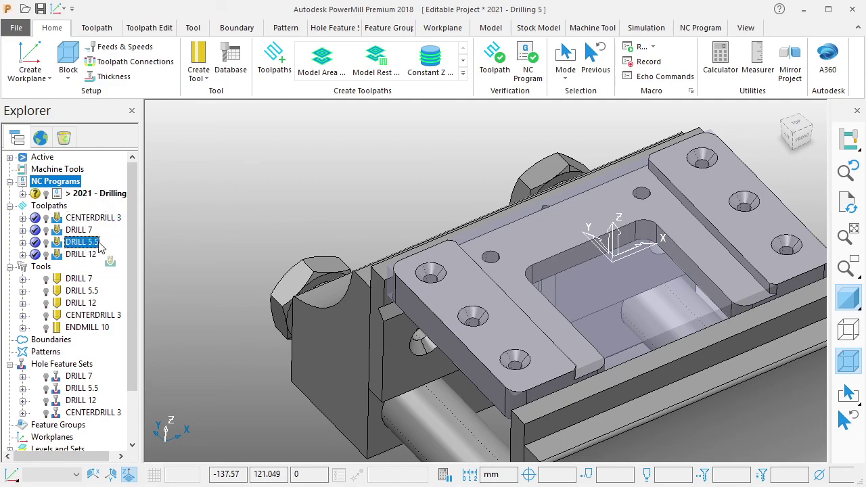
click(22, 194)
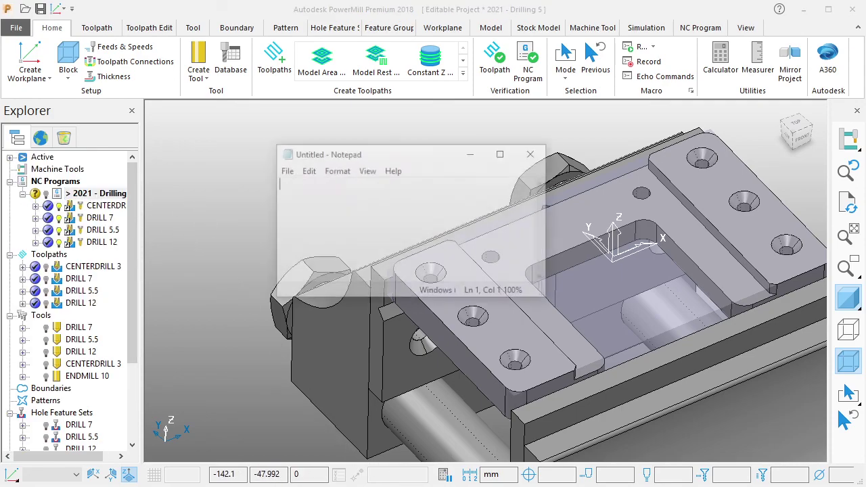
mouse_move(382, 157)
mouse_down()
mouse_move(209, 157)
mouse_move(241, 169)
mouse_up()
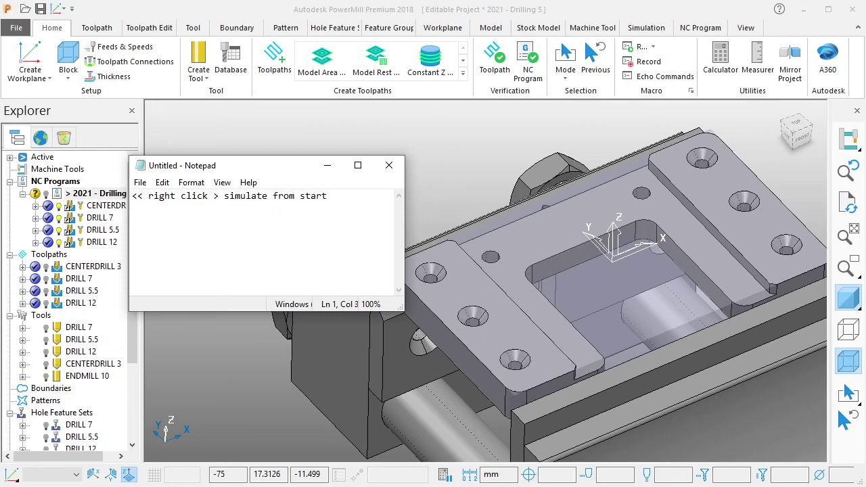
Start simulating the 2021 - Drilling 5 program from its start.
key(ctrl+a)
key(BackSpace)
click(327, 165)
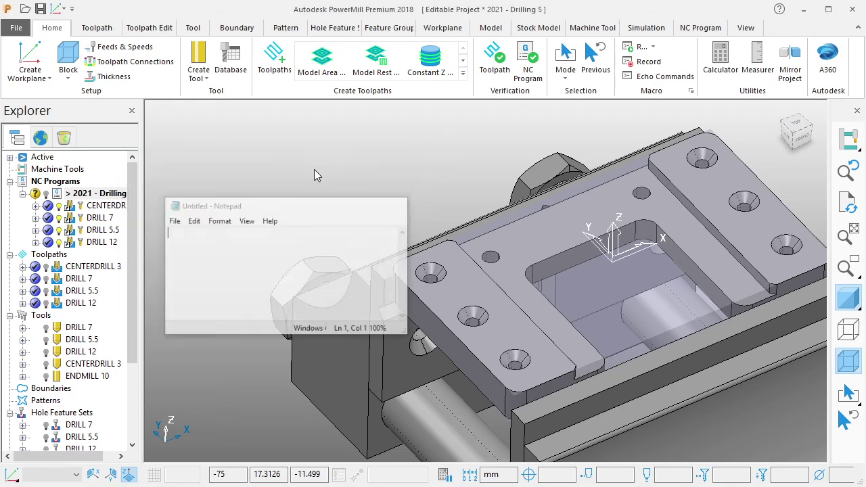
right_click(117, 196)
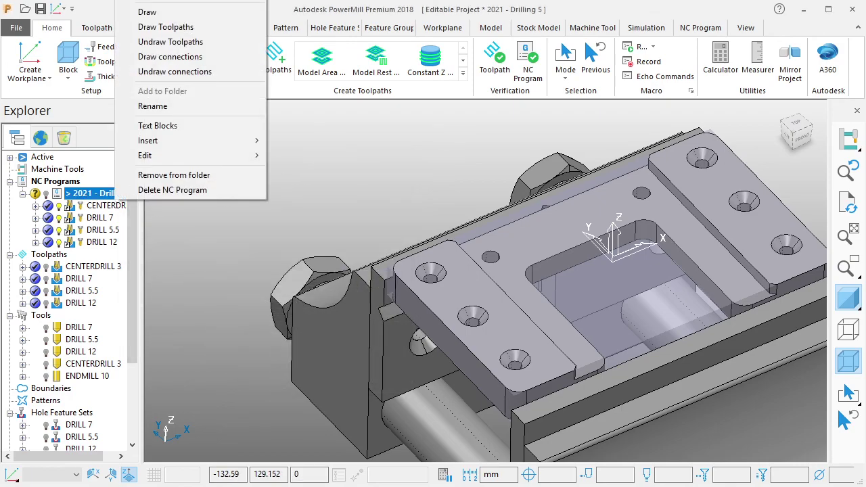
click(156, 2)
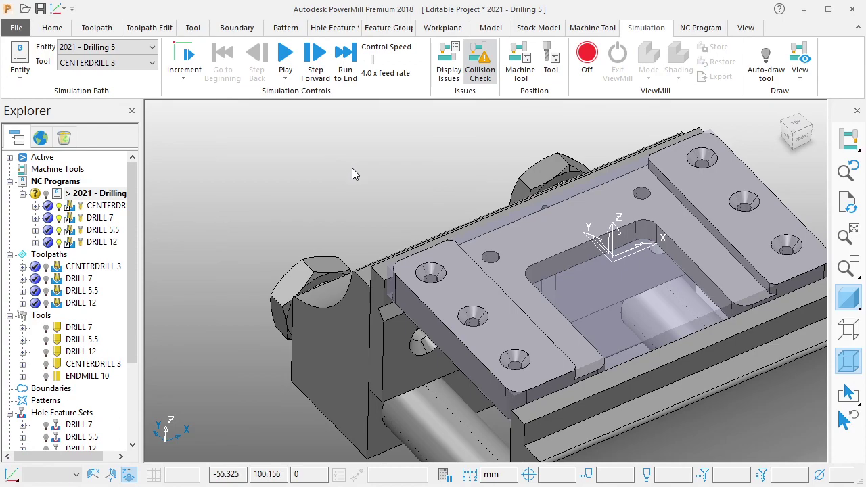
Show the tool, turn ViewMill on with Shiny shading, and view the vise from the left.
click(764, 67)
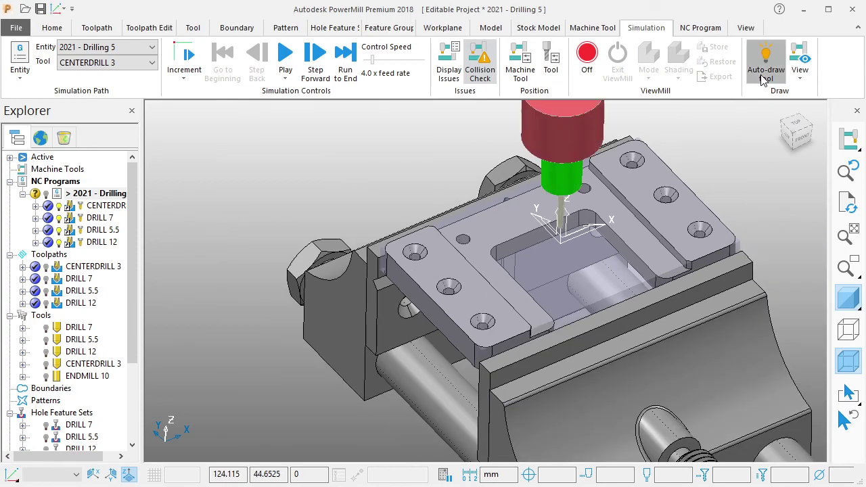
click(587, 56)
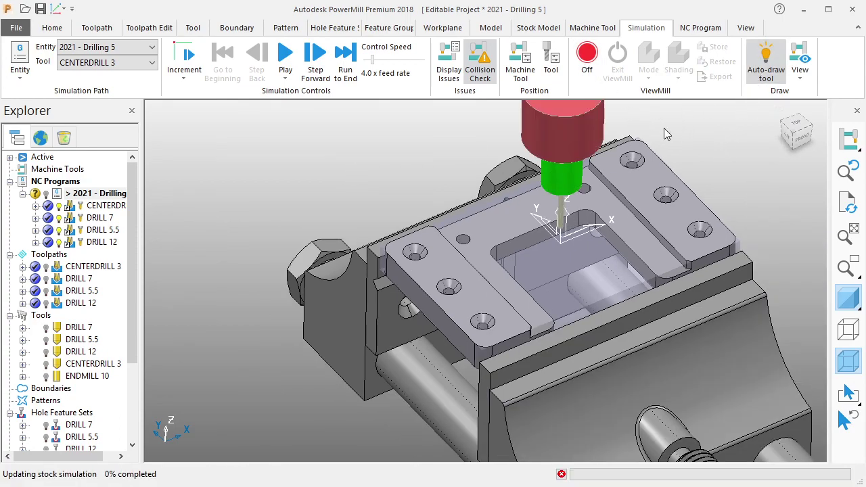
click(679, 74)
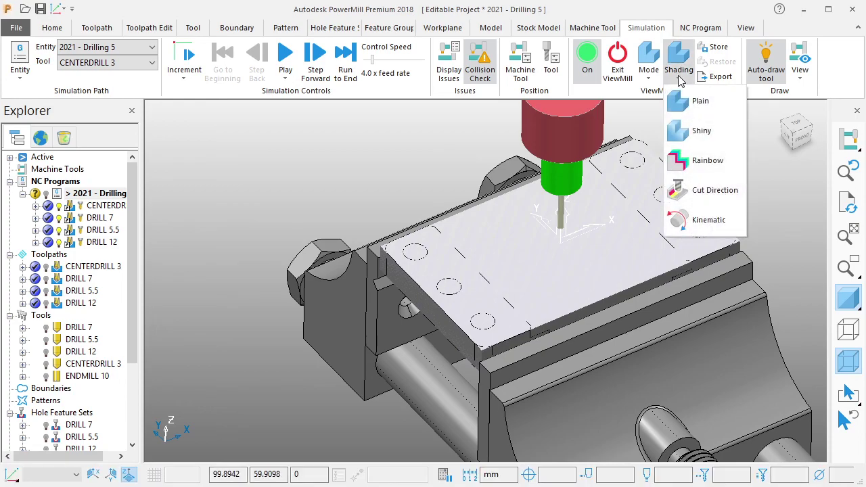
click(698, 135)
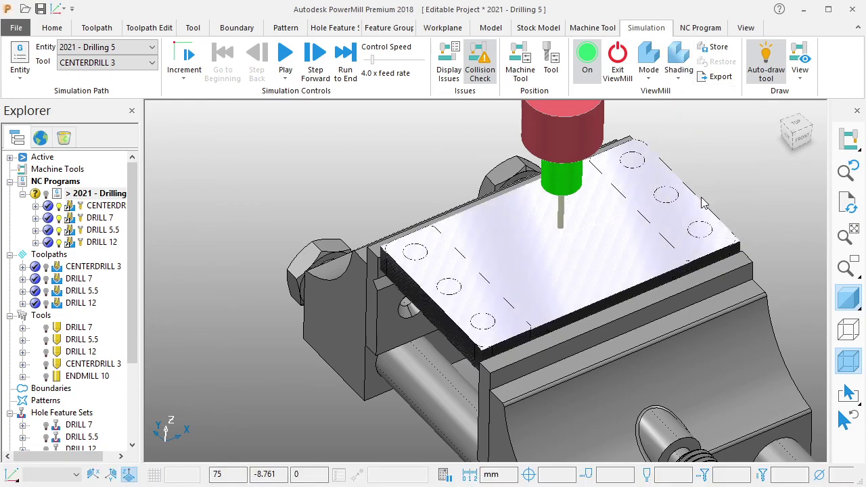
scroll(697, 207, down, 2)
scroll(690, 209, down, 3)
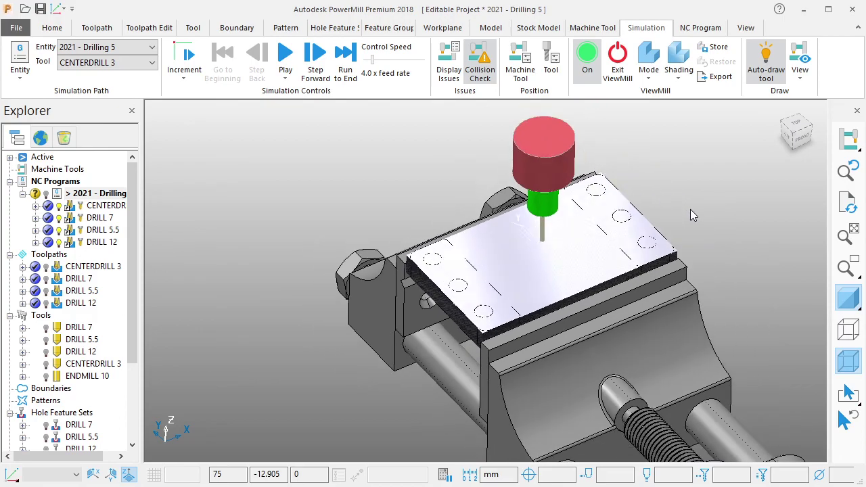
scroll(704, 202, up, 2)
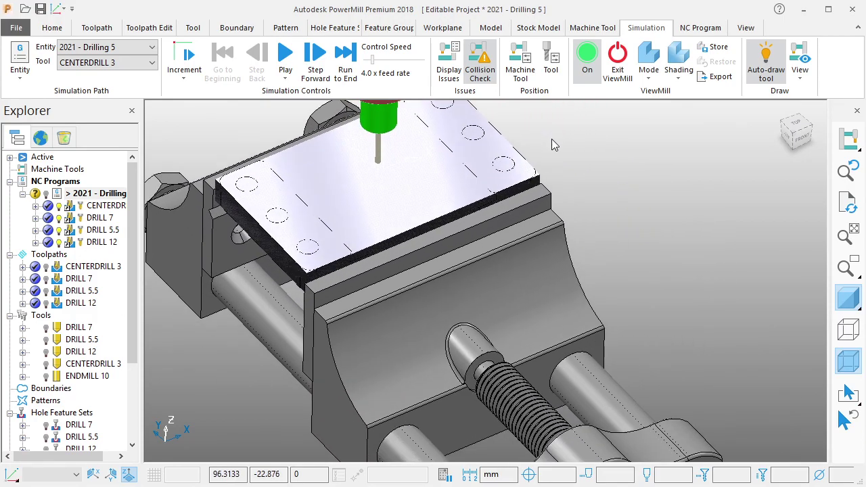
scroll(560, 148, down, 3)
mouse_move(559, 147)
middle_down()
mouse_move(587, 206)
mouse_move(689, 120)
mouse_move(531, 207)
mouse_move(546, 234)
mouse_move(572, 158)
mouse_move(565, 173)
middle_up()
scroll(565, 177, up, 1)
scroll(563, 176, up, 1)
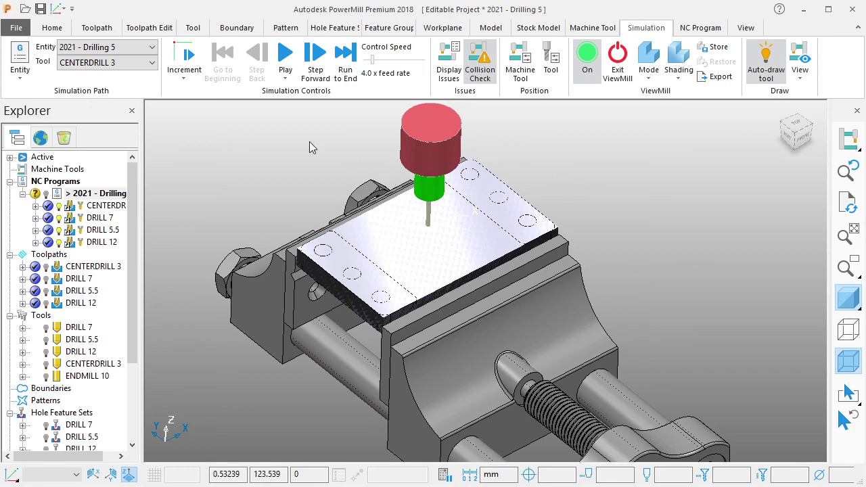
Play the drilling simulation and inspect the drilled stock with the tool hidden, then restore the view.
click(285, 54)
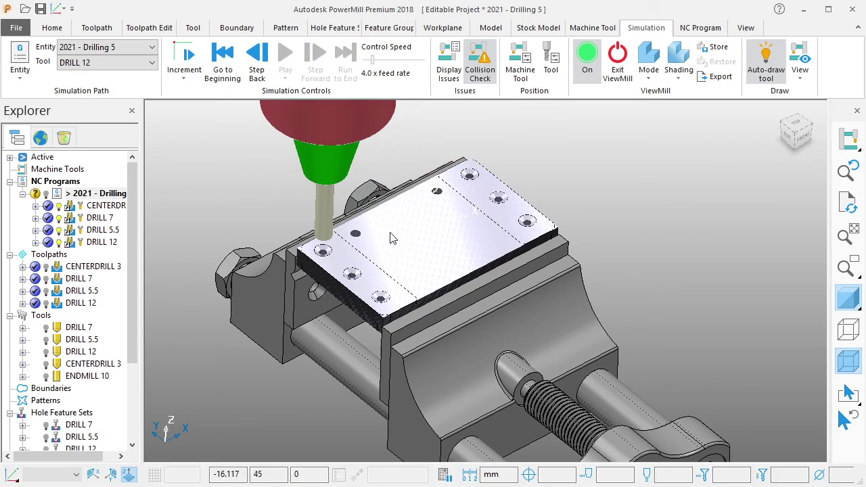
click(766, 60)
scroll(483, 198, up, 3)
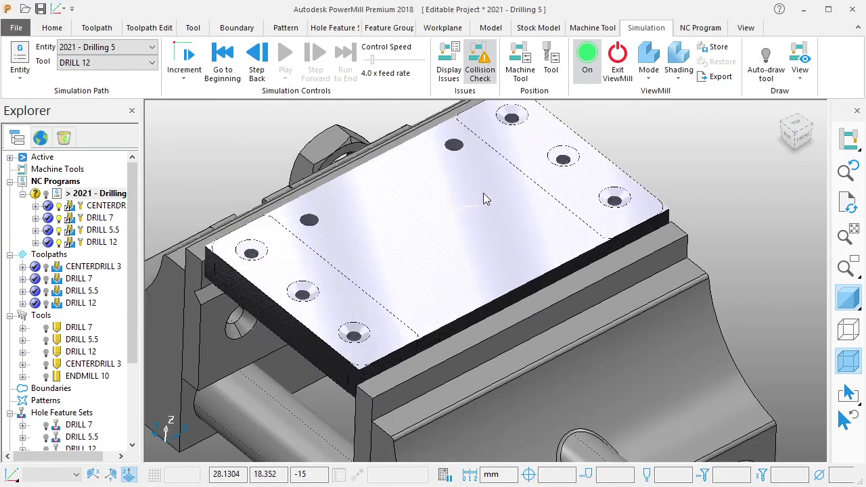
middle_drag(484, 198, 518, 170)
scroll(582, 139, down, 3)
scroll(471, 269, up, 2)
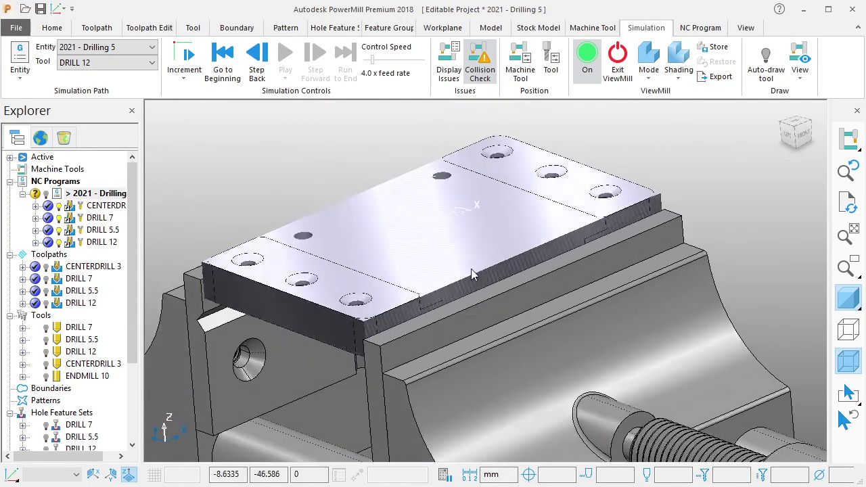
mouse_move(471, 268)
middle_down()
mouse_move(395, 303)
mouse_move(501, 324)
mouse_move(398, 352)
mouse_move(508, 193)
mouse_move(429, 286)
mouse_move(545, 281)
mouse_move(556, 259)
mouse_move(507, 185)
mouse_move(473, 215)
mouse_move(415, 391)
mouse_move(425, 387)
middle_up()
middle_drag(470, 291, 507, 306)
click(765, 64)
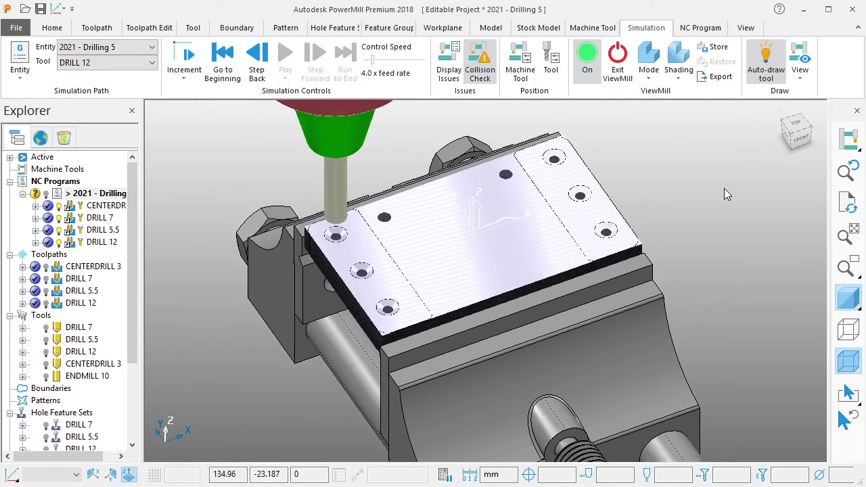
mouse_move(796, 133)
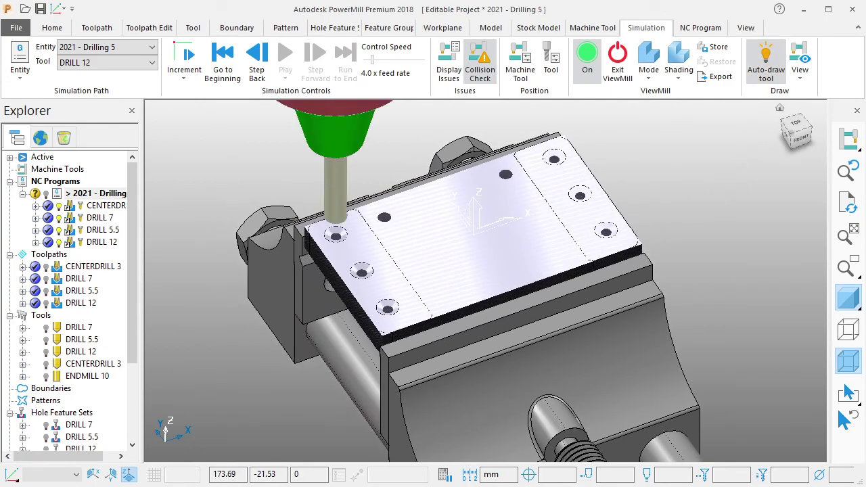
click(779, 108)
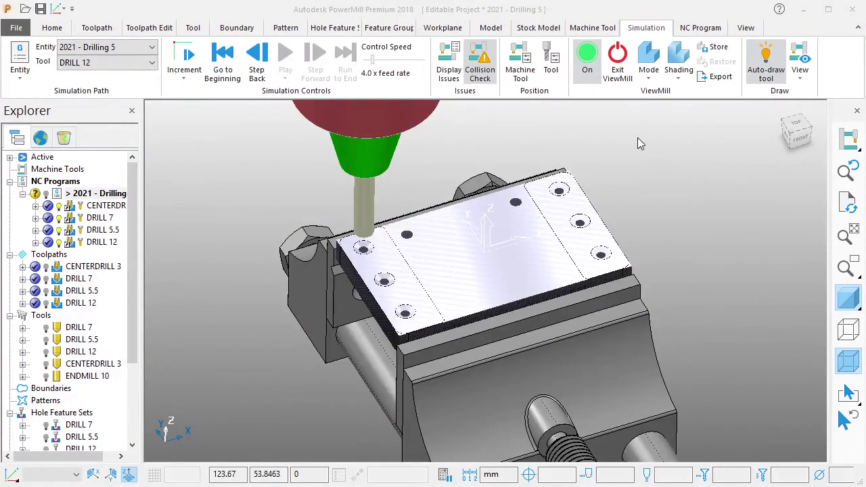
Stop ViewMill and rewind the simulation to its beginning at CENTERDRILL 3.
click(626, 76)
click(615, 107)
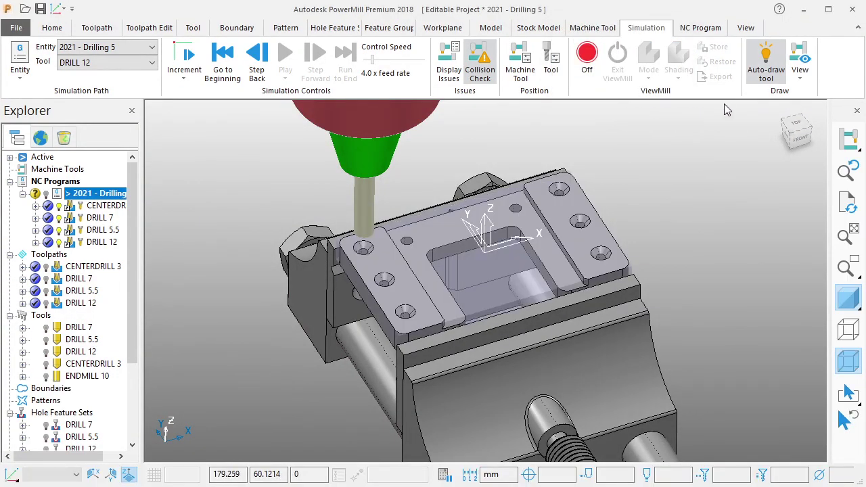
click(769, 67)
right_click(89, 194)
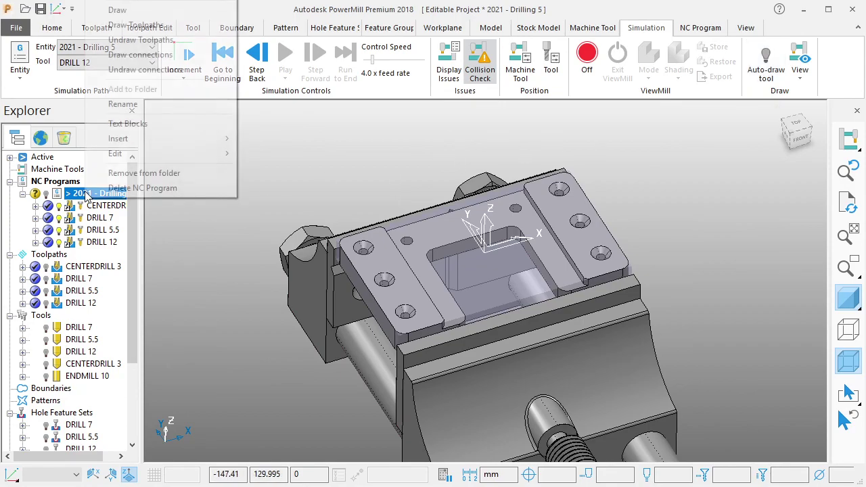
key(Escape)
click(223, 60)
middle_drag(569, 278, 440, 311)
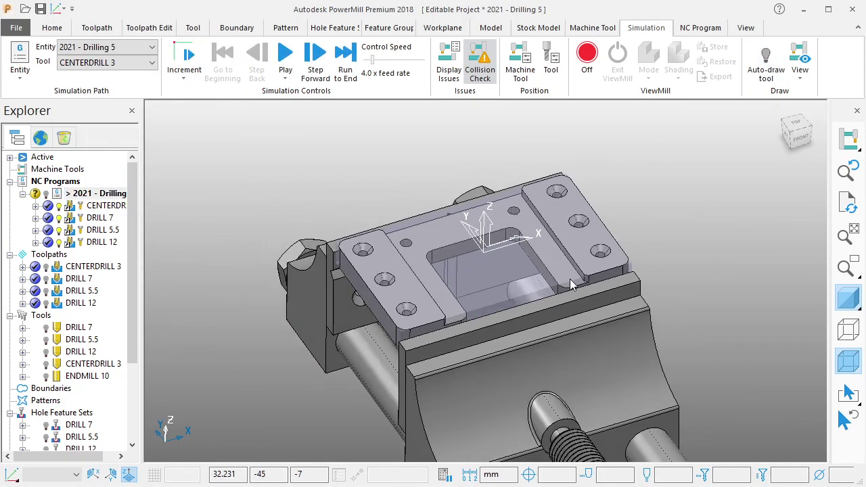
Return to the Home tab, look down on the part, and switch to the Boundary ribbon.
click(87, 28)
click(52, 27)
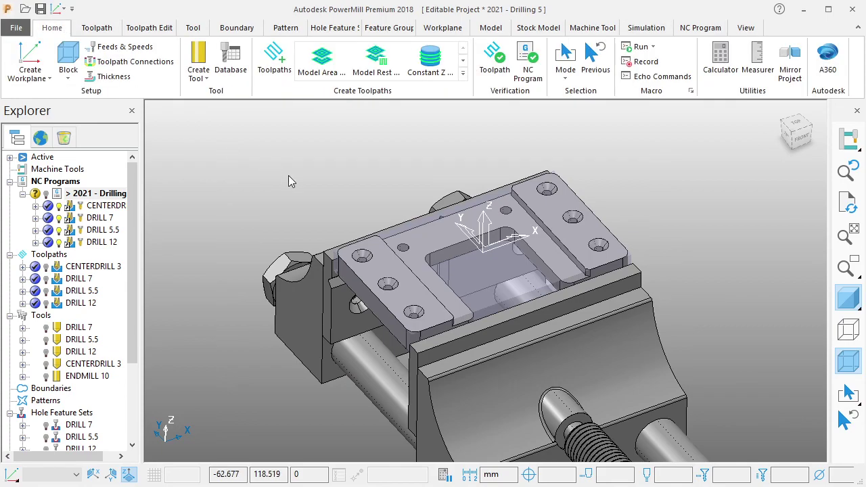
mouse_move(499, 195)
middle_down()
mouse_move(502, 220)
mouse_move(488, 210)
middle_up()
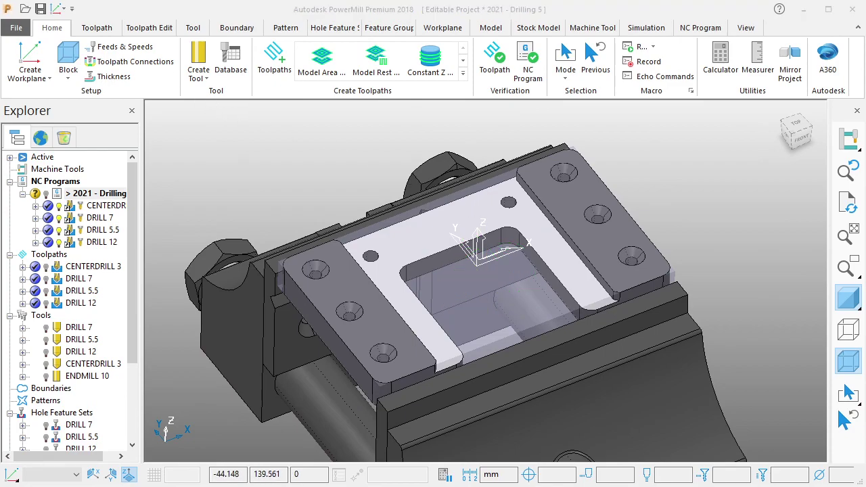
click(235, 30)
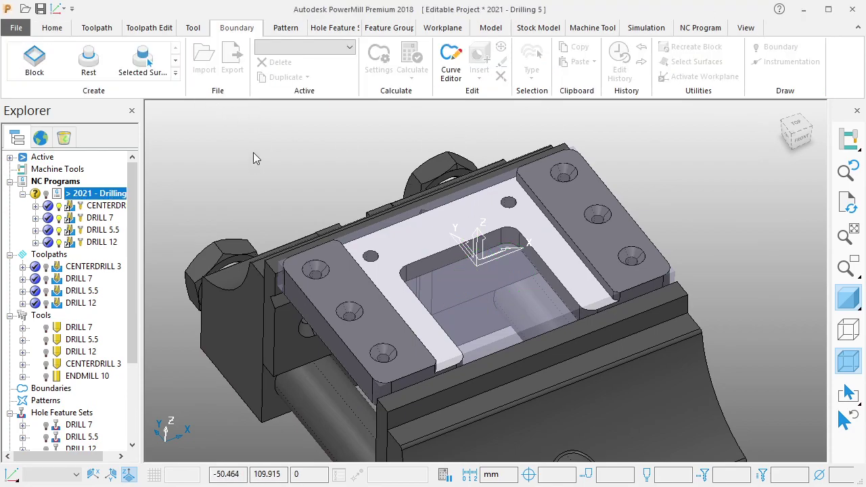
click(245, 145)
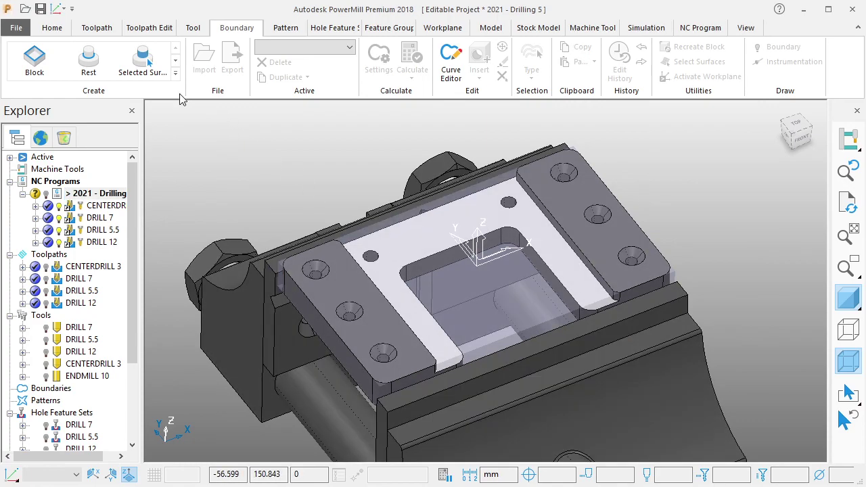
Start a Selected Surface boundary for ENDMILL 10 and calculate it.
click(142, 65)
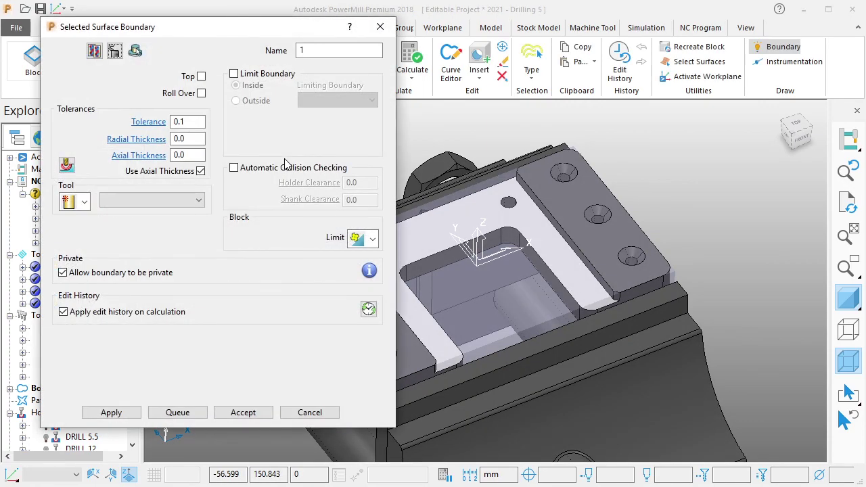
drag(261, 31, 270, 56)
click(174, 215)
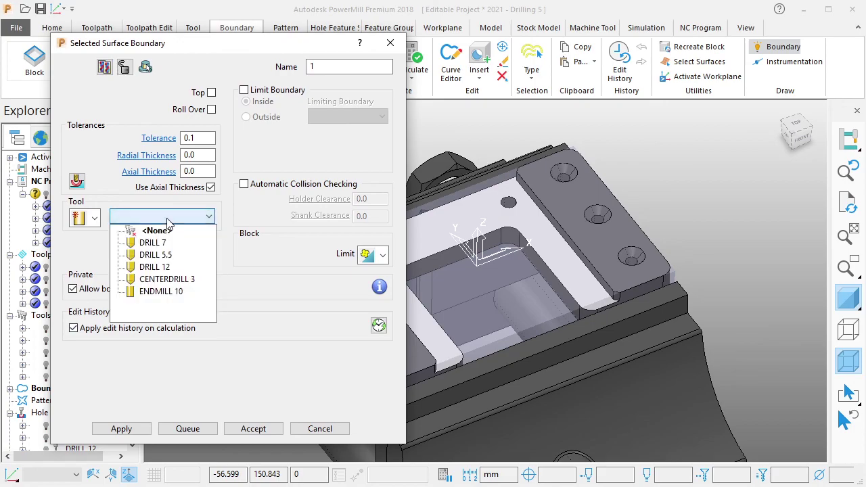
click(175, 291)
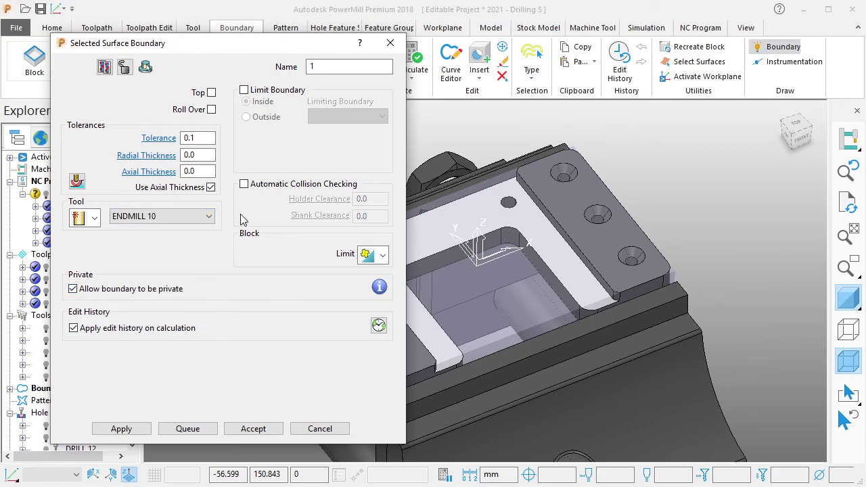
click(144, 429)
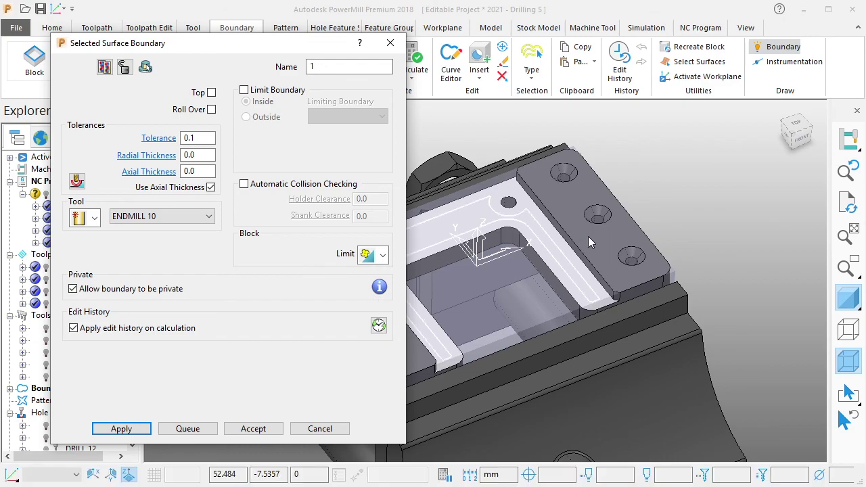
mouse_move(587, 236)
middle_down()
mouse_move(570, 325)
mouse_move(574, 304)
middle_up()
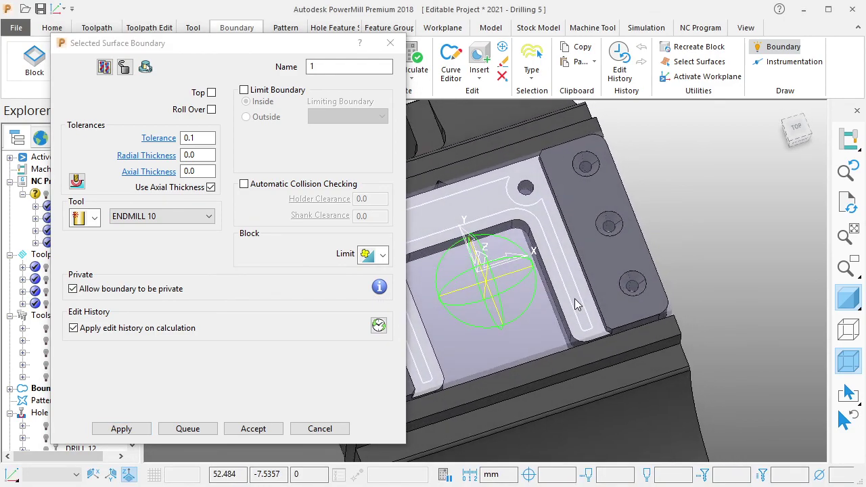
Recalculate the boundary with Roll Over on and Top off, then accept it.
click(211, 93)
click(122, 429)
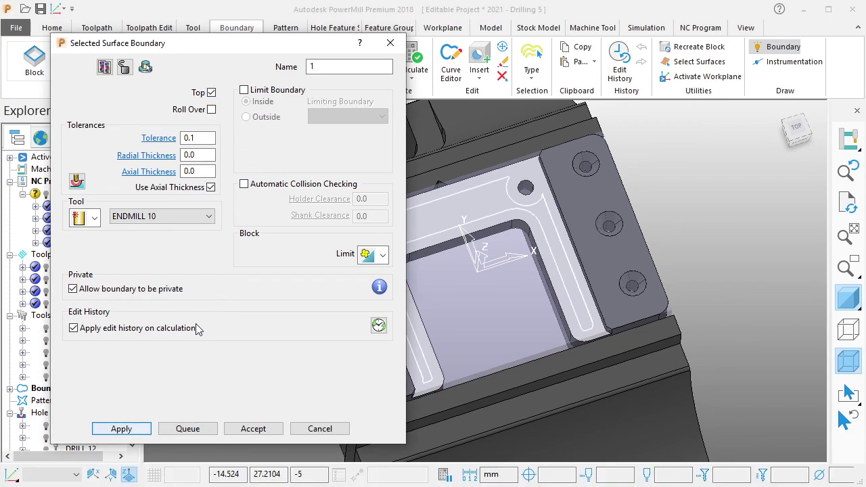
click(211, 109)
click(125, 430)
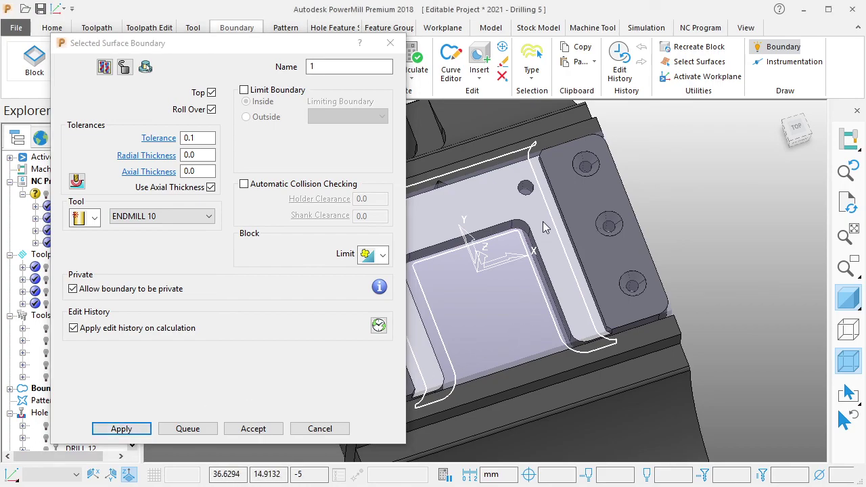
middle_drag(543, 221, 555, 244)
click(211, 92)
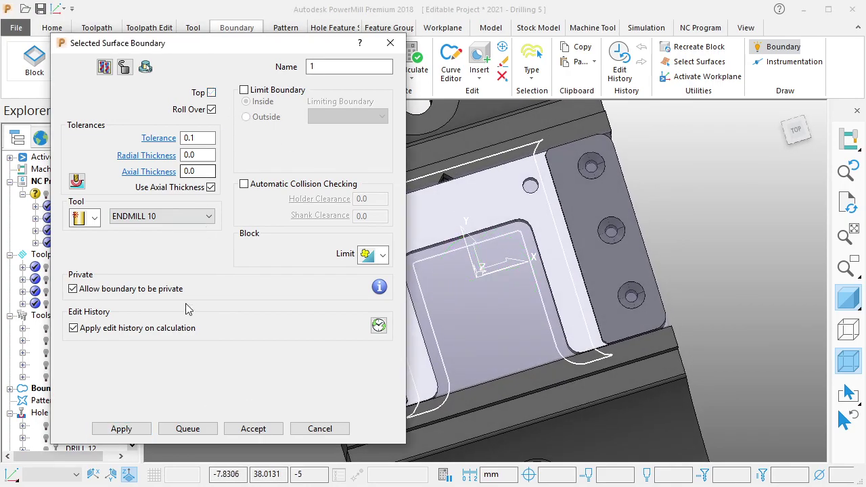
click(121, 428)
mouse_move(535, 295)
middle_down()
mouse_move(544, 208)
mouse_move(541, 223)
middle_up()
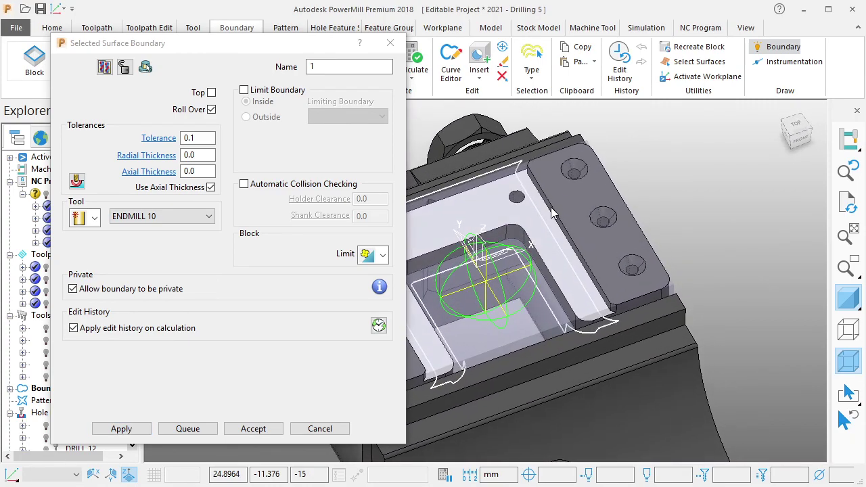
click(253, 428)
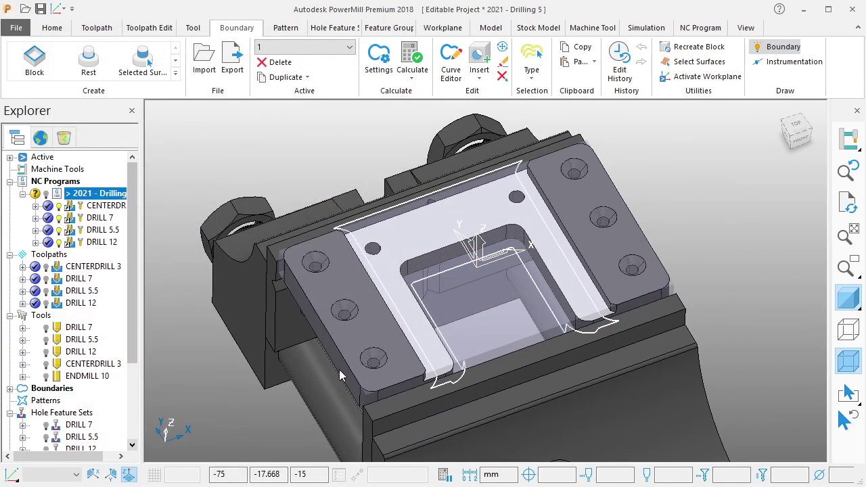
Rename boundary 1 to MILLING 10 and open the Strategy Selector.
scroll(136, 369, down, 1)
scroll(135, 369, down, 1)
click(10, 353)
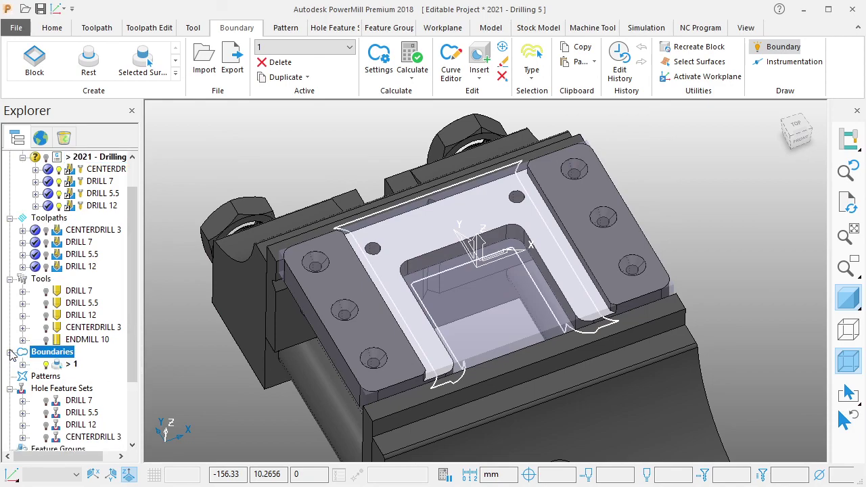
click(74, 366)
text(MILLING 10)
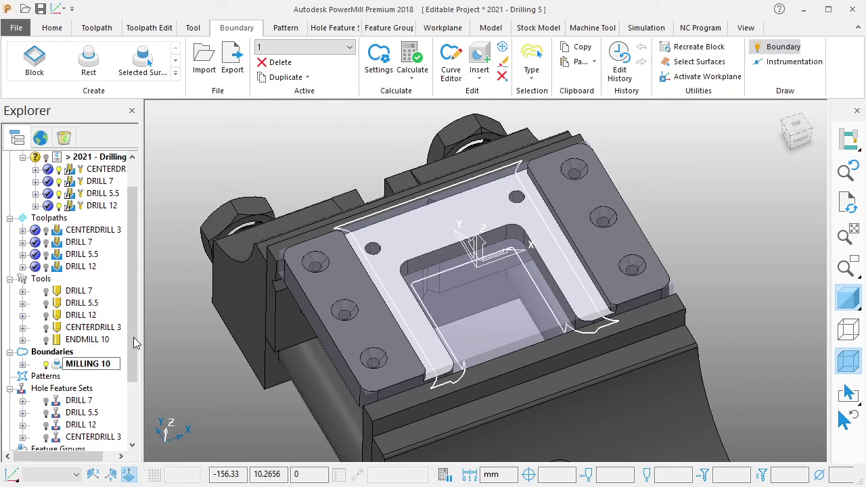
key(Return)
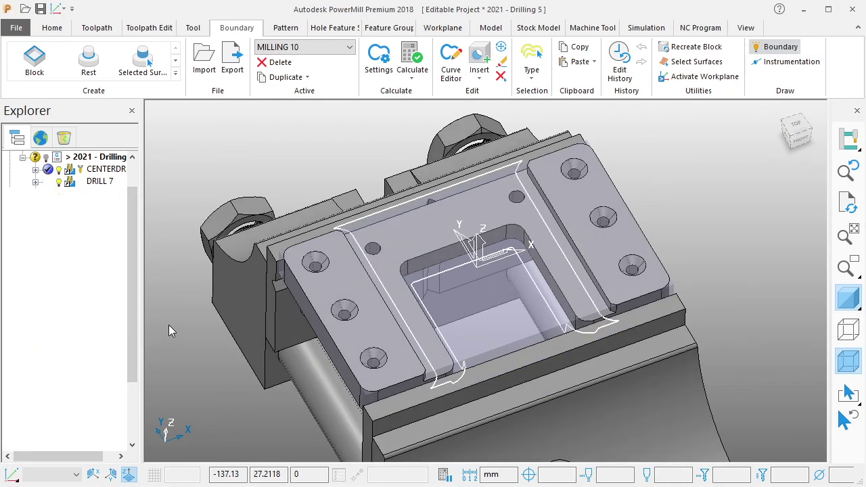
click(53, 27)
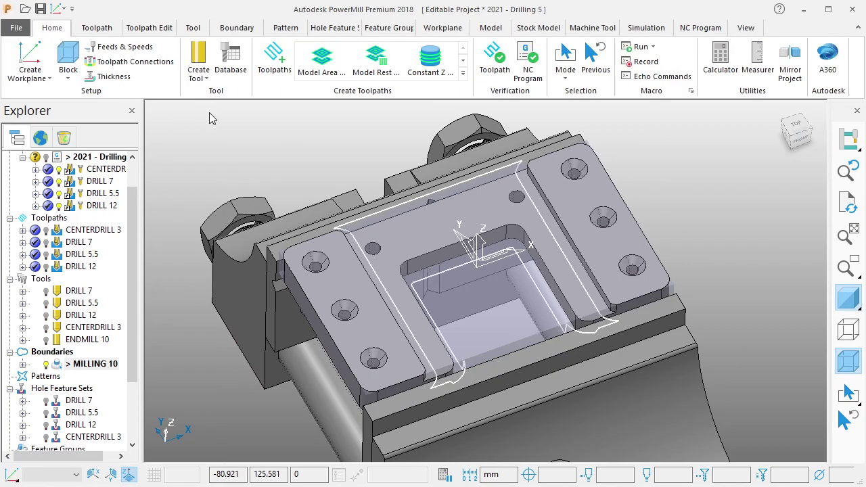
click(274, 58)
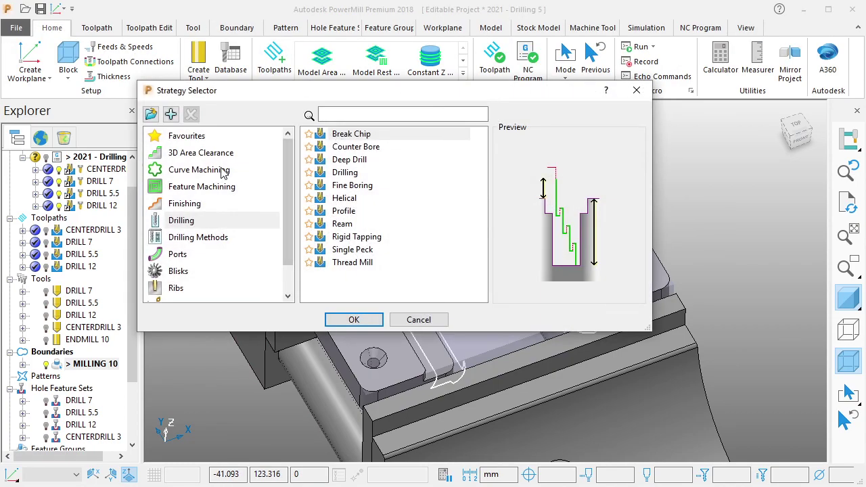
Choose Model Area Clearance from the 3D Area Clearance strategies and confirm.
click(207, 156)
click(376, 151)
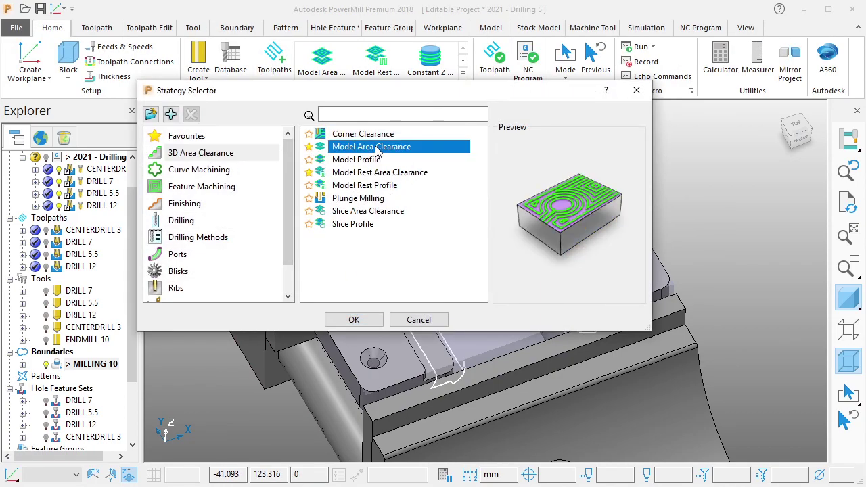
click(377, 160)
click(377, 149)
click(379, 174)
click(373, 161)
click(371, 150)
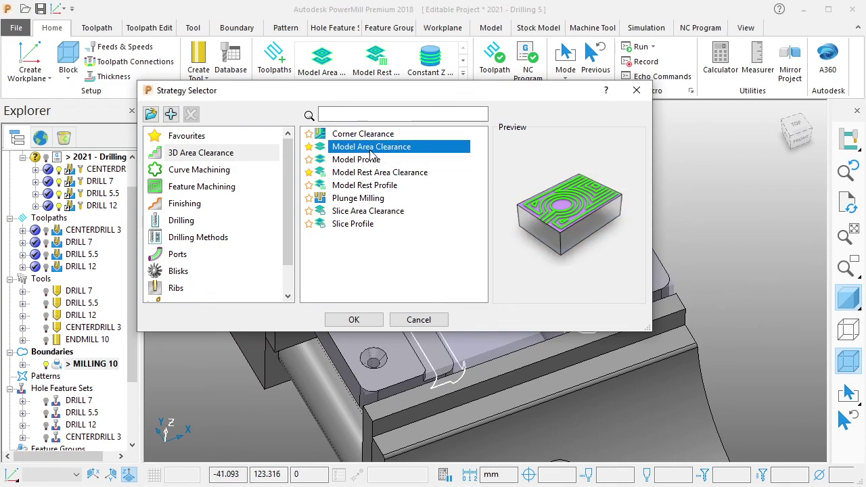
click(345, 318)
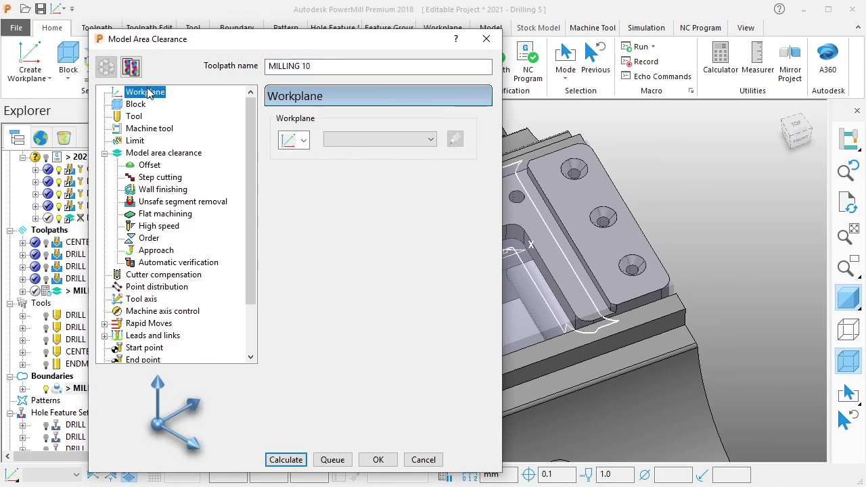
Assign ENDMILL 10 as the tool for the MILLING 10 toolpath.
click(133, 105)
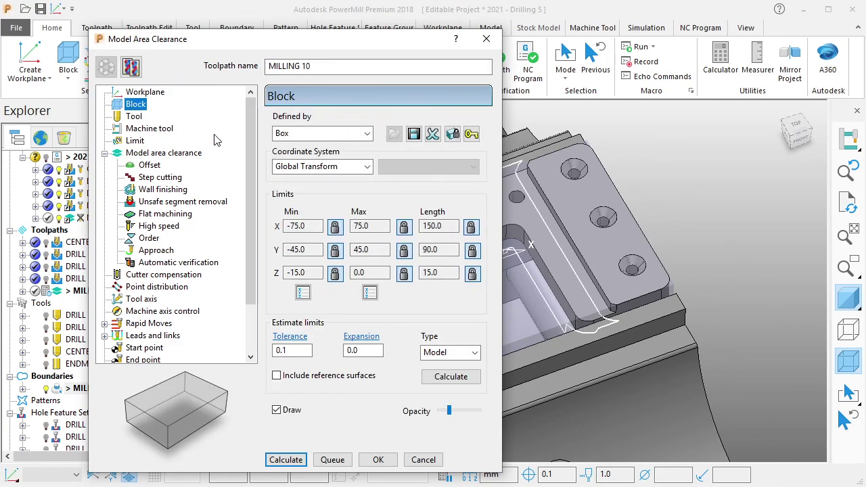
click(134, 116)
click(465, 122)
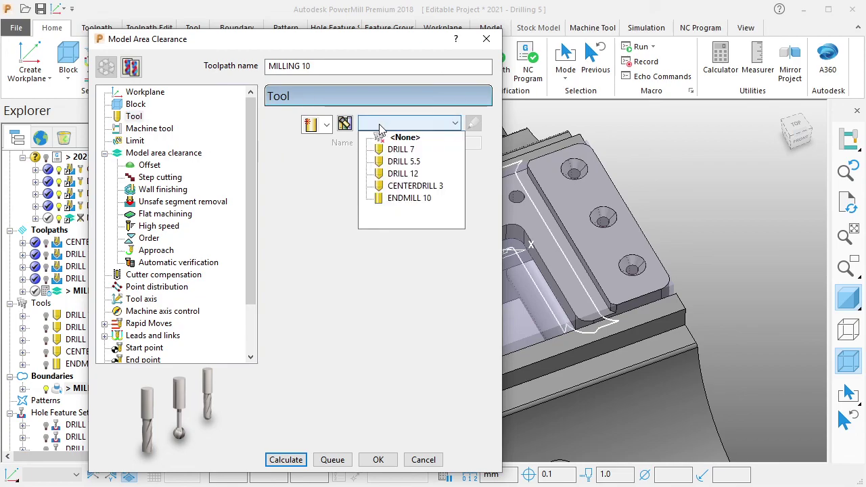
click(410, 197)
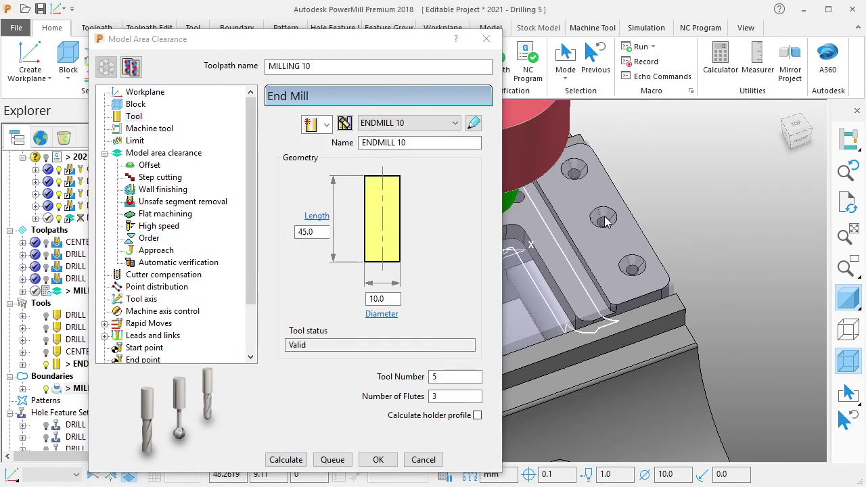
shift+middle_drag(514, 226, 673, 216)
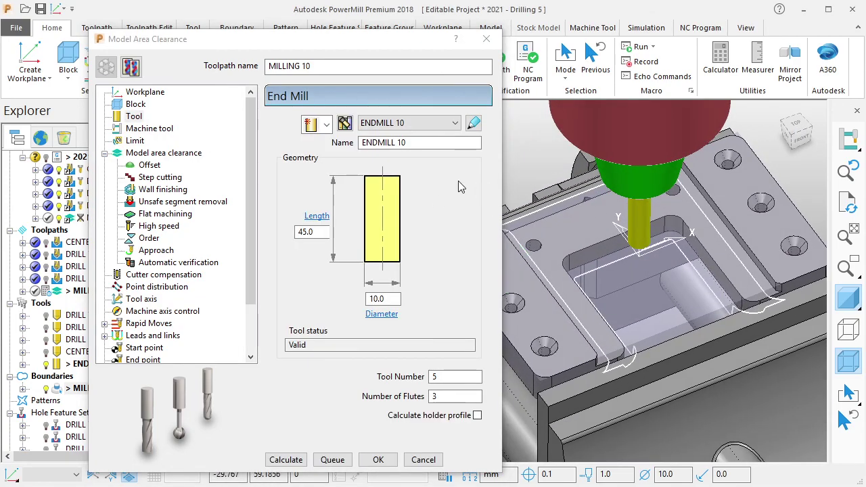
click(159, 131)
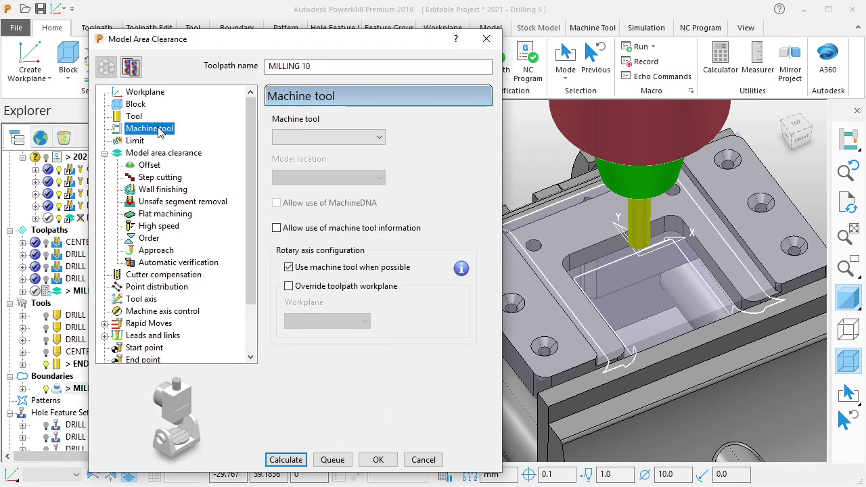
Keep the toolpath limited inside the MILLING 10 boundary.
click(135, 141)
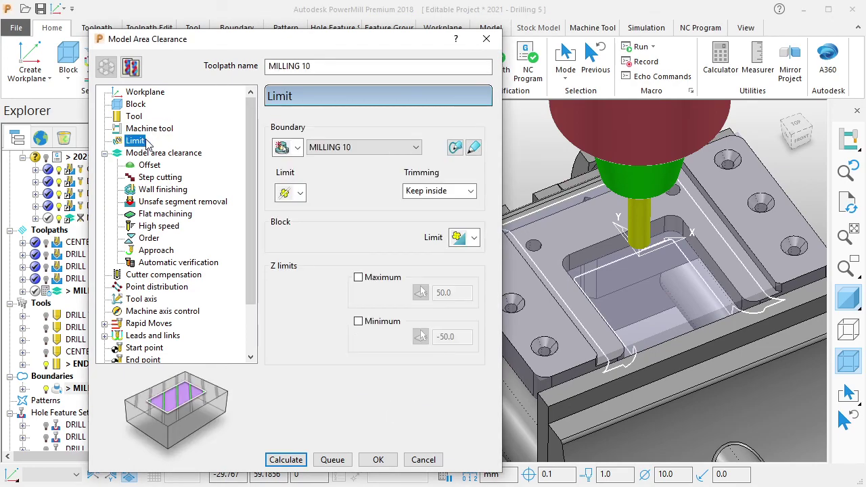
click(365, 147)
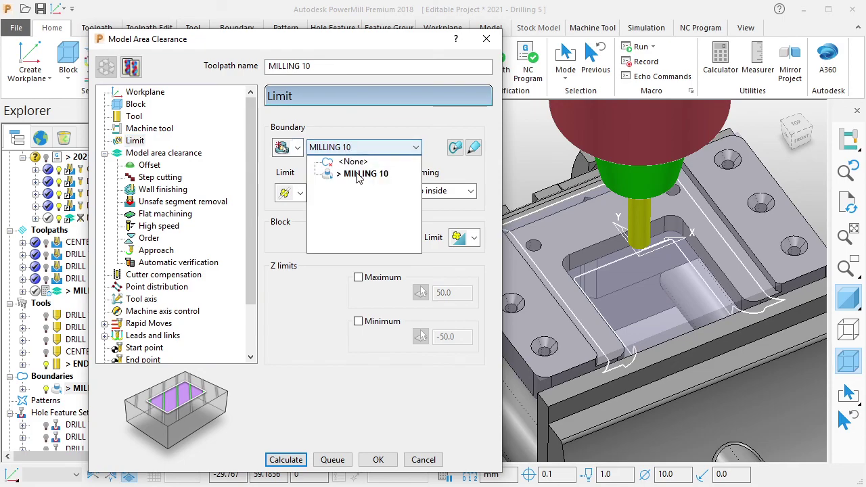
click(356, 172)
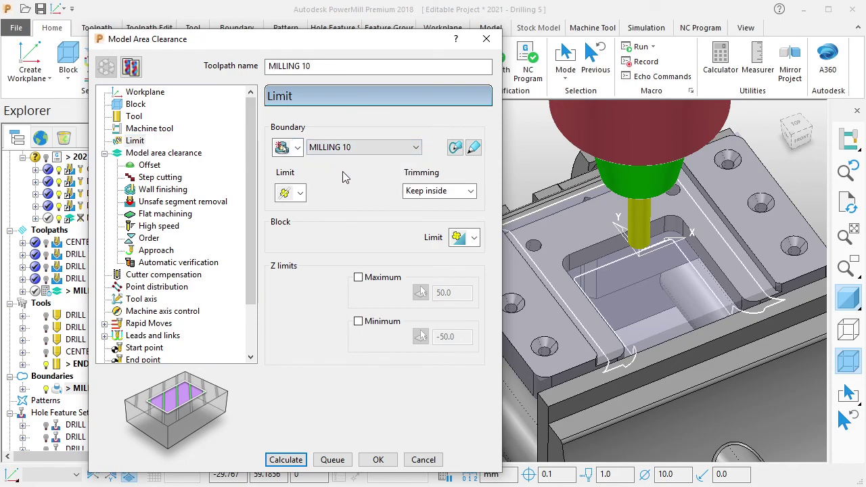
click(162, 154)
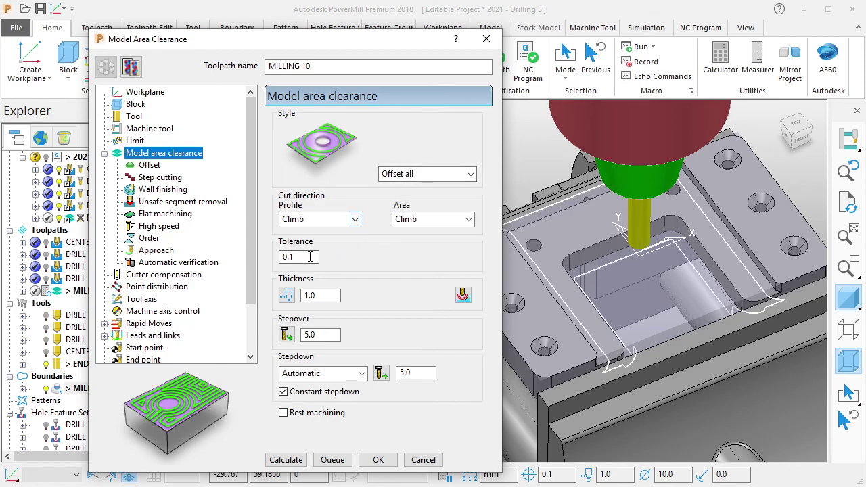
Enter thickness 0.0, stepover 4.5 and stepdown 1 for MILLING 10.
double_click(326, 295)
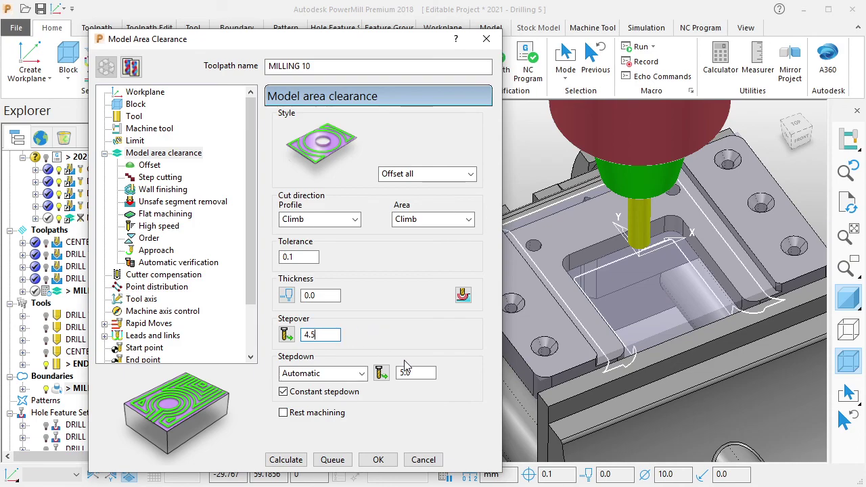
click(430, 376)
text(1)
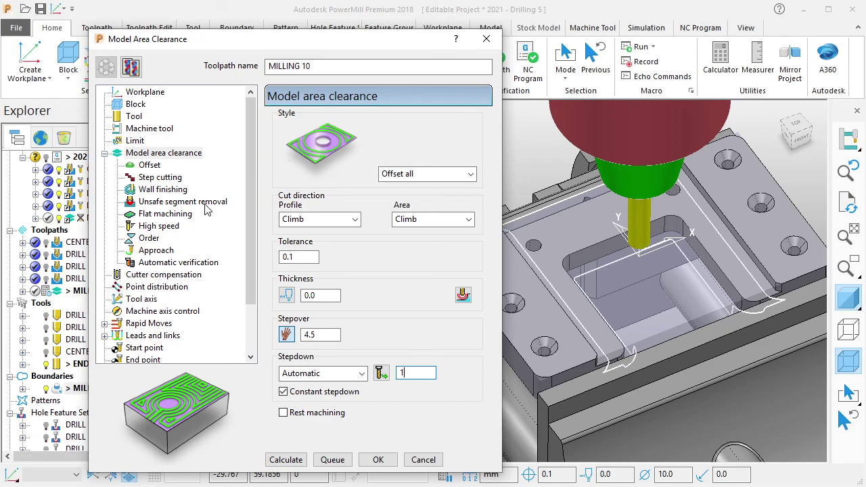
click(150, 166)
click(157, 177)
click(159, 190)
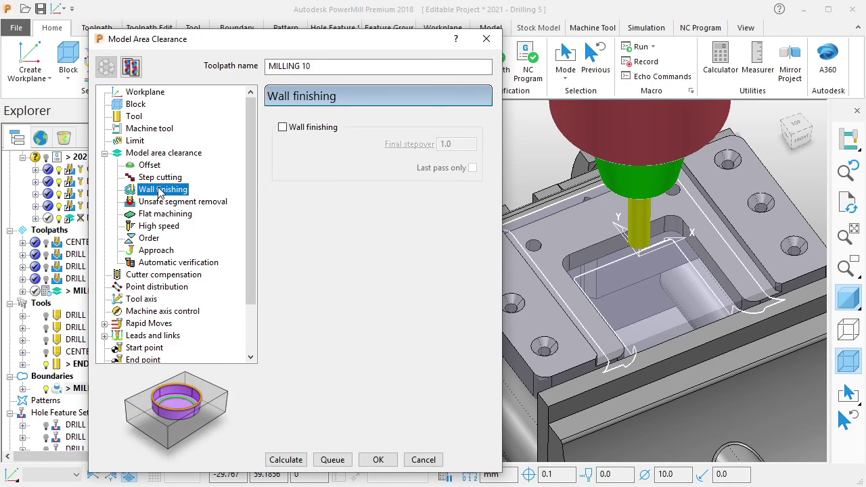
Review the remaining subpages, ending on Rapid Moves with rapid height 10.0 and plunge 5.0.
click(150, 166)
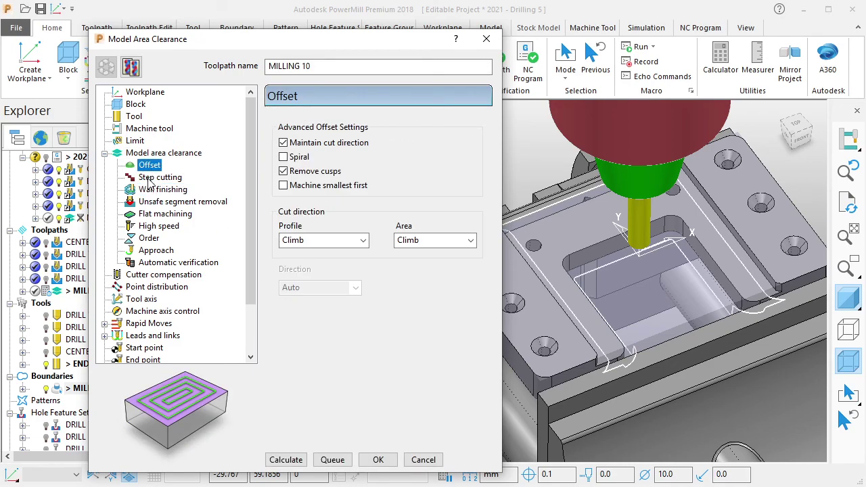
click(149, 179)
click(154, 192)
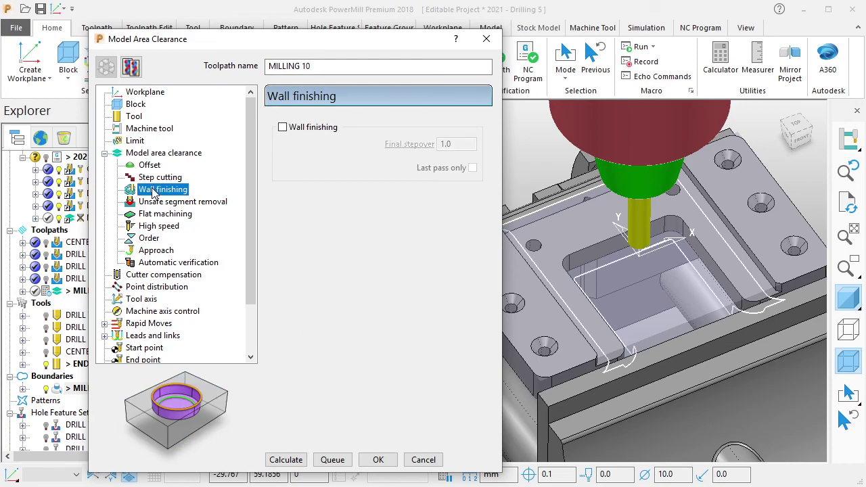
click(156, 203)
click(158, 215)
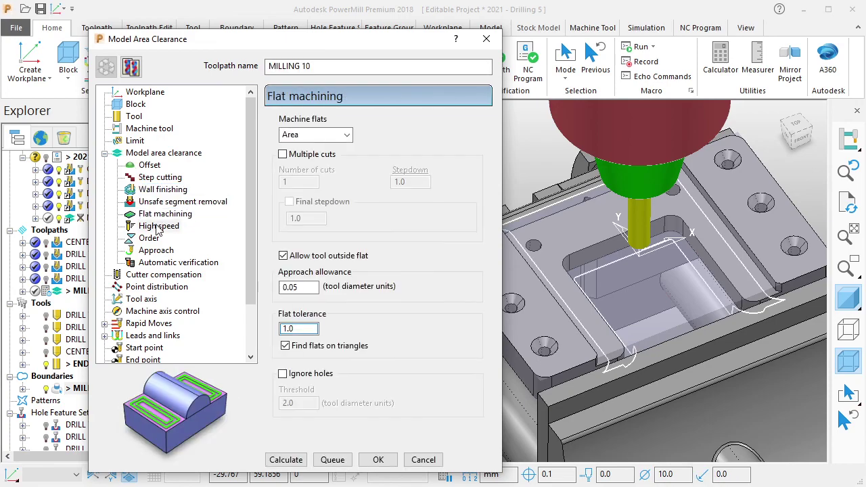
click(147, 239)
click(148, 252)
click(150, 265)
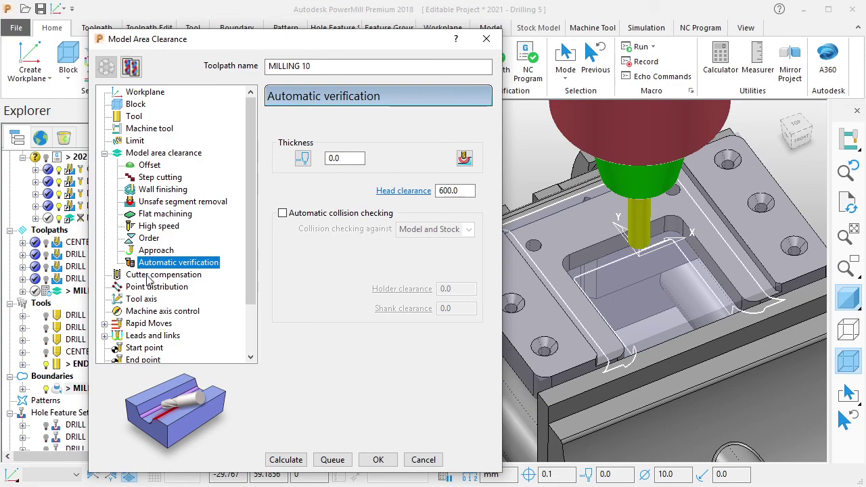
click(149, 286)
click(141, 300)
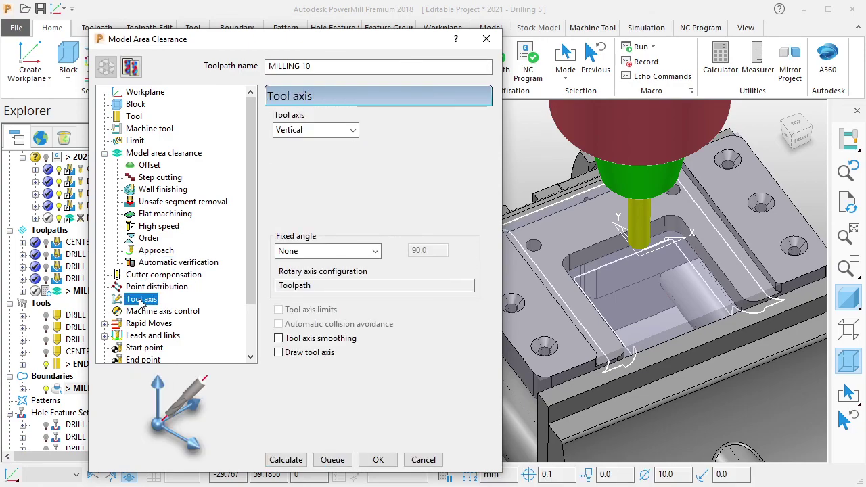
click(143, 312)
click(145, 325)
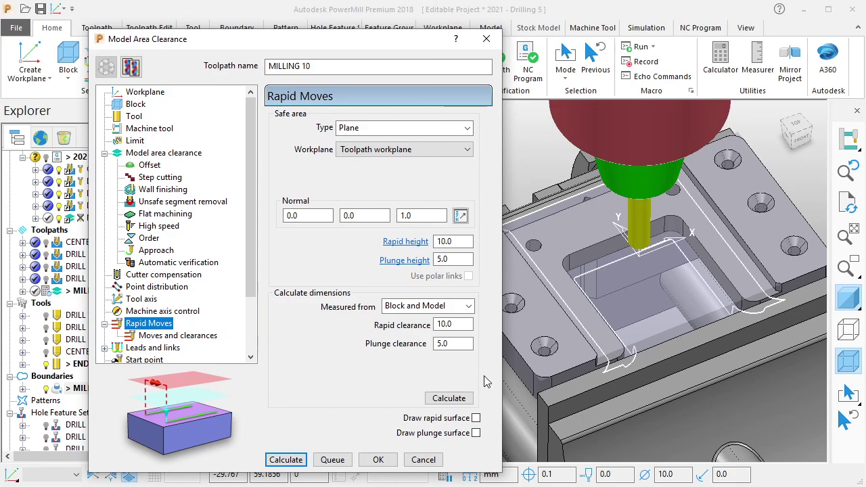
Recalculate the rapid move heights and set both link choices to Incremental.
click(447, 398)
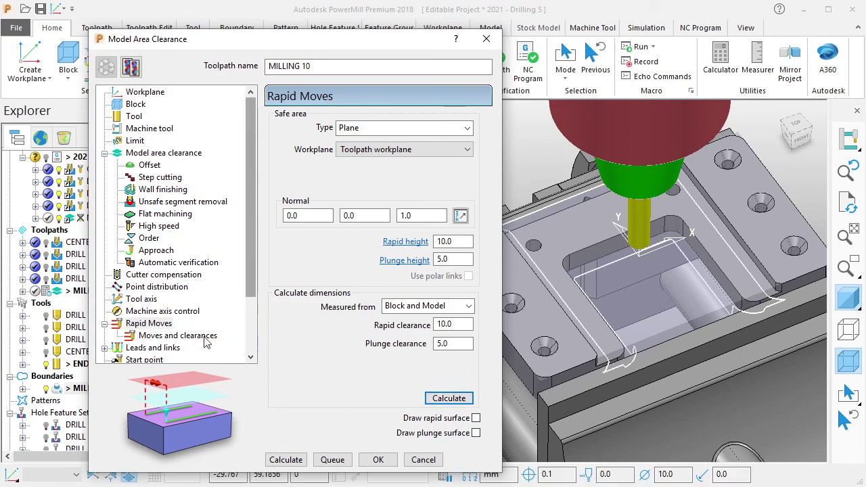
click(162, 347)
click(148, 336)
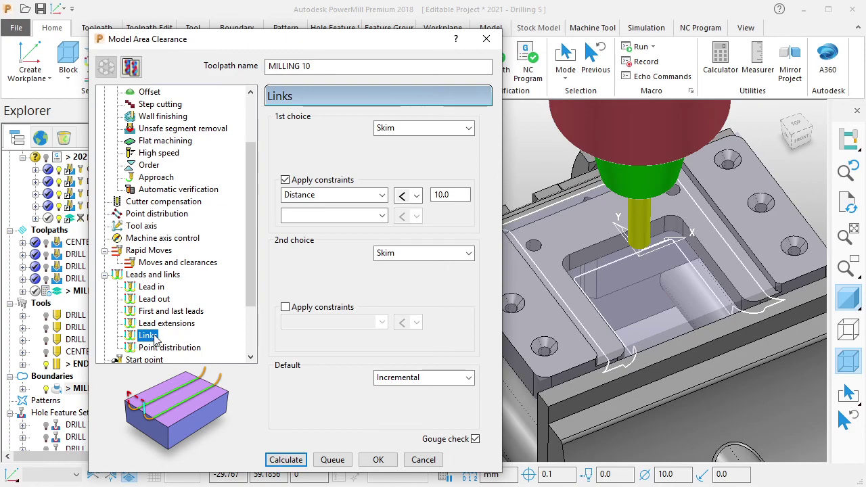
click(421, 128)
click(403, 147)
click(422, 253)
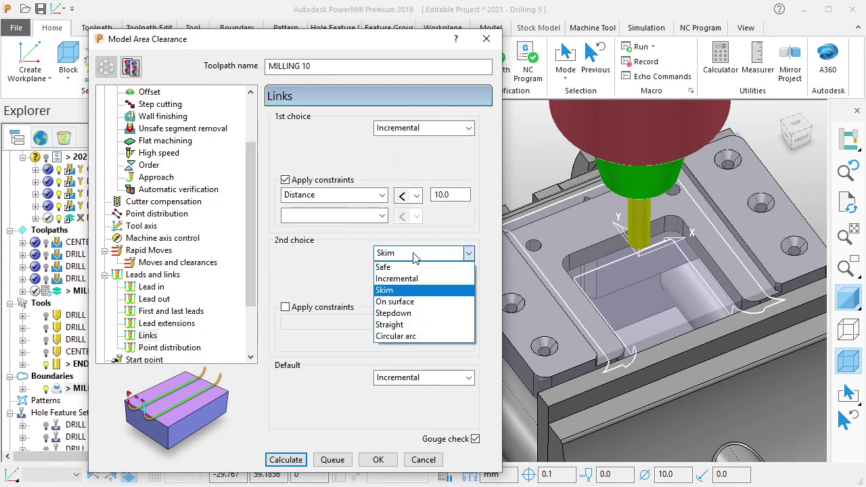
click(414, 276)
Set the first lead-in choice to Ramp, then calculate MILLING 10 and close the dialog.
click(151, 287)
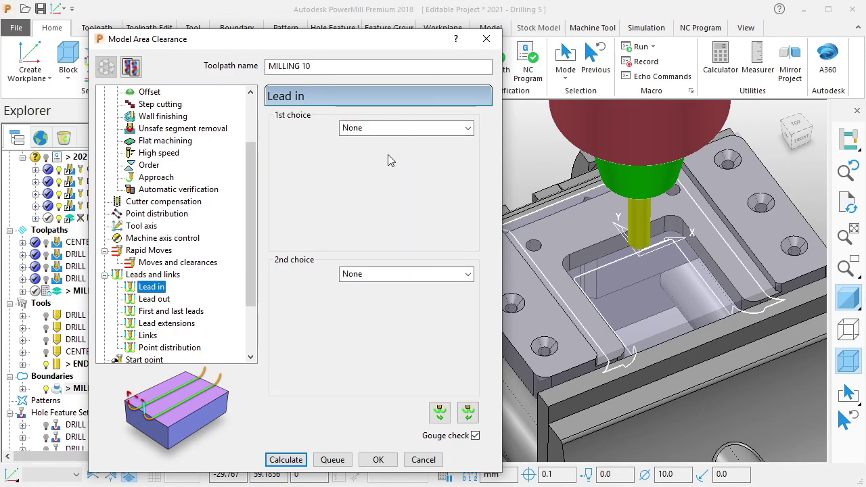
click(396, 128)
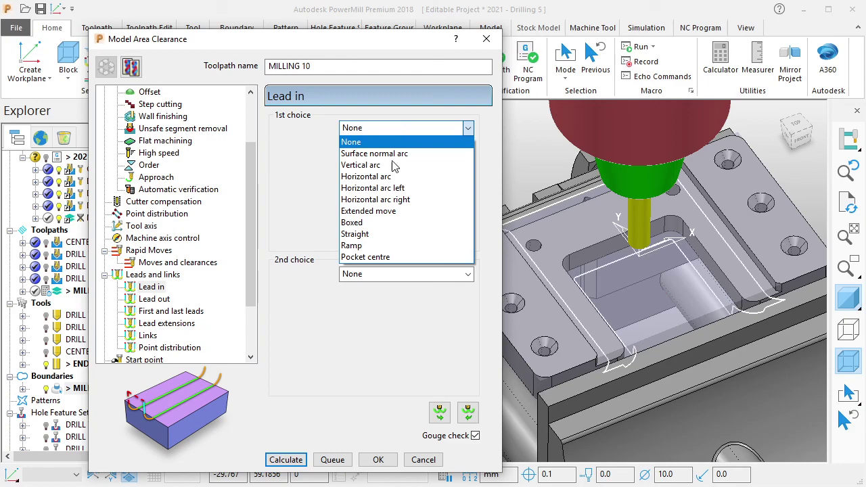
click(388, 245)
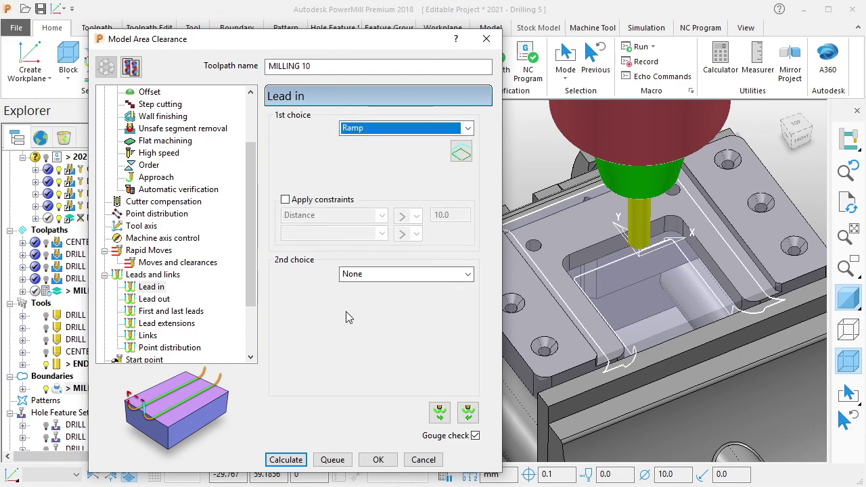
drag(251, 287, 240, 345)
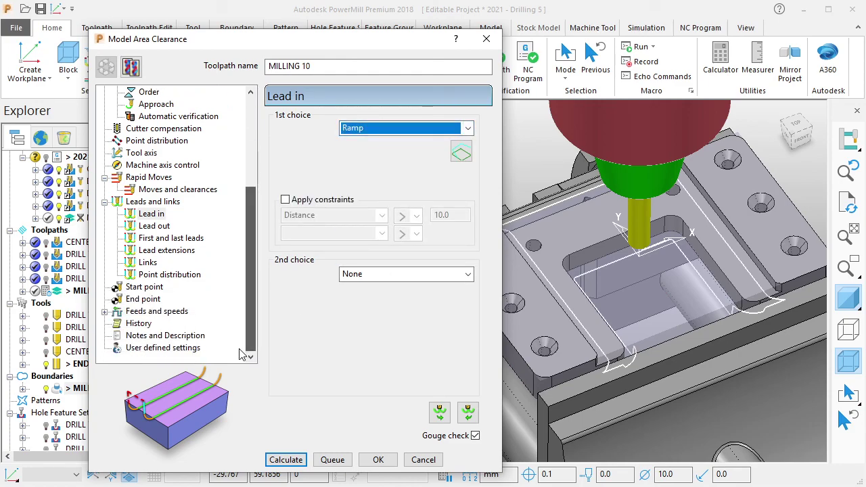
click(303, 458)
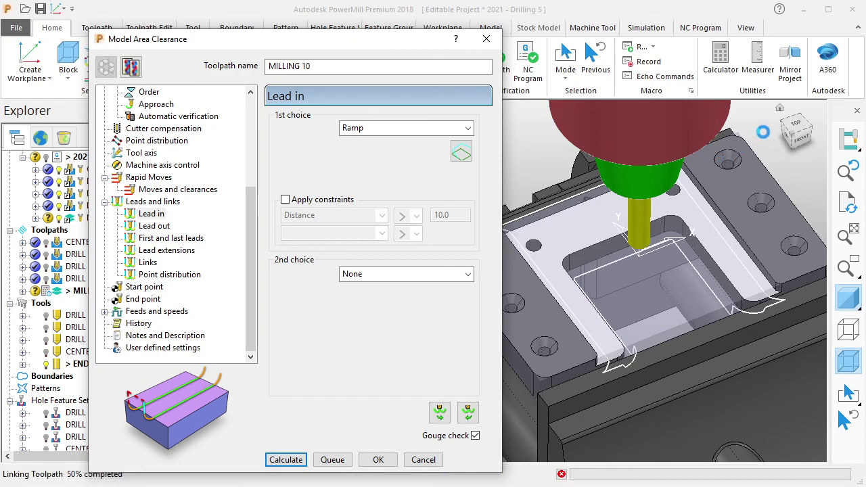
click(420, 459)
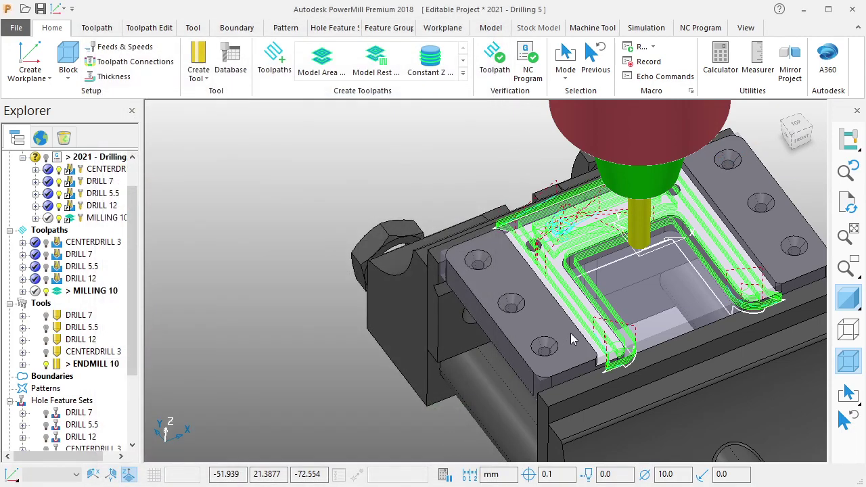
middle_drag(672, 264, 379, 304)
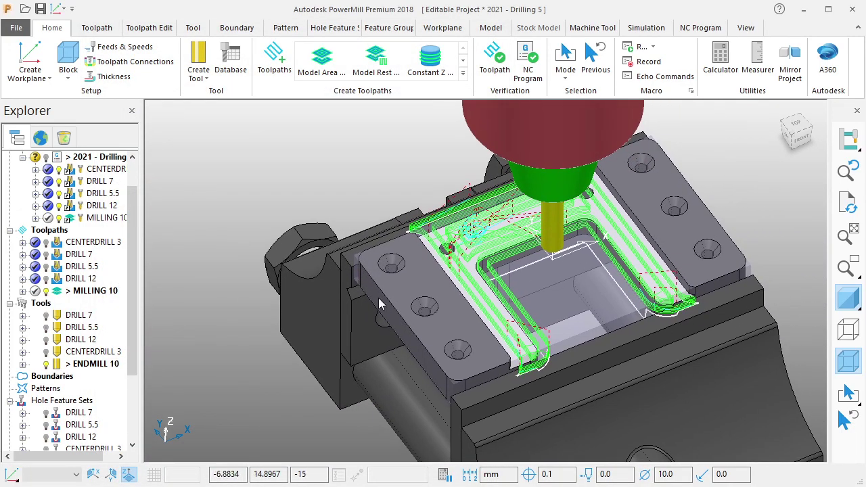
Collision-check MILLING 10 against the models, confirm no collisions found, and save the project.
click(494, 58)
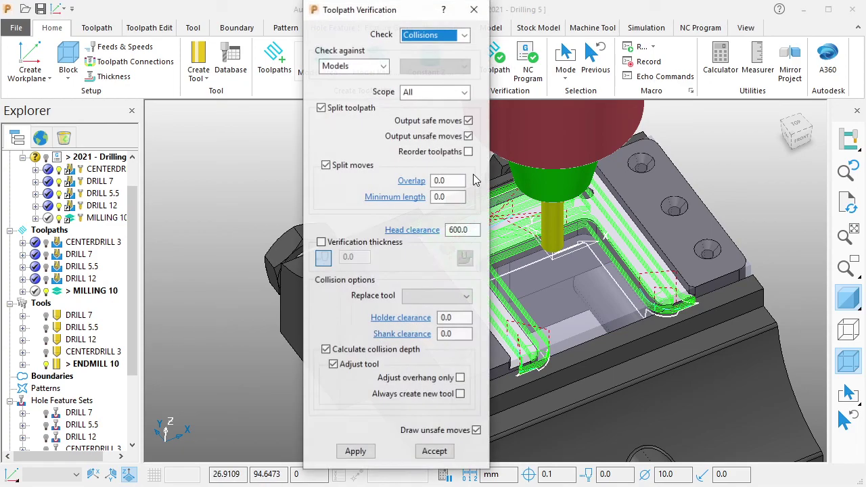
click(357, 453)
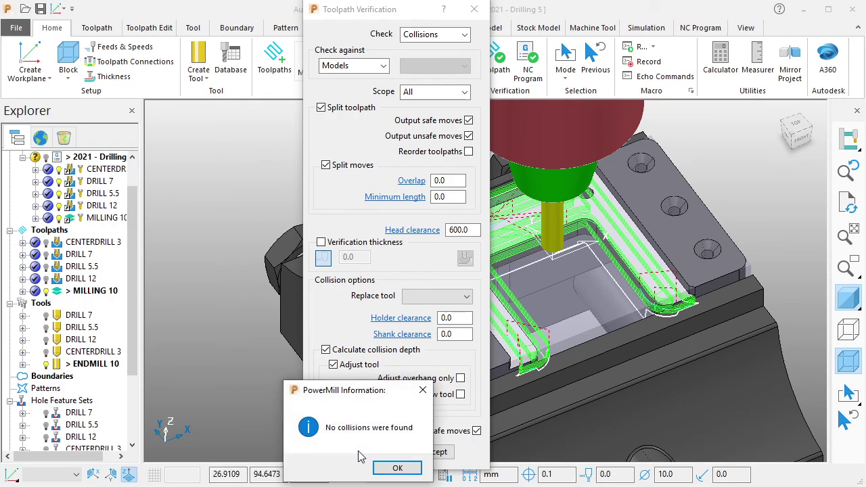
click(397, 467)
click(433, 451)
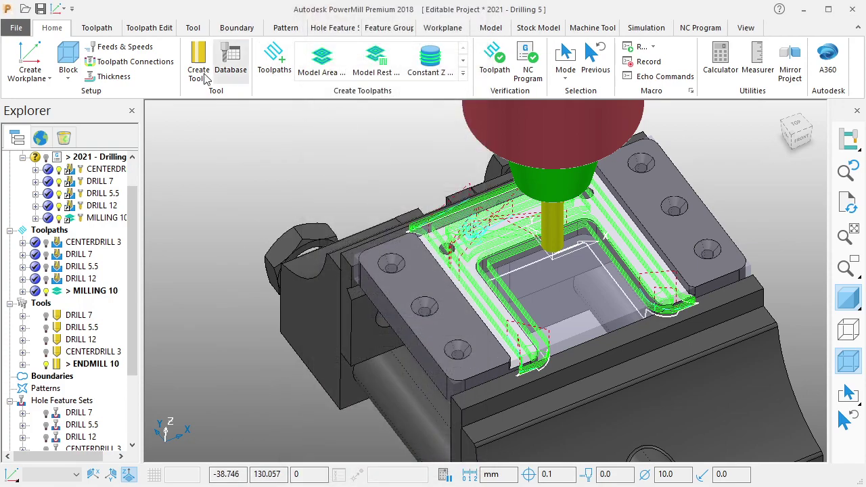
click(40, 8)
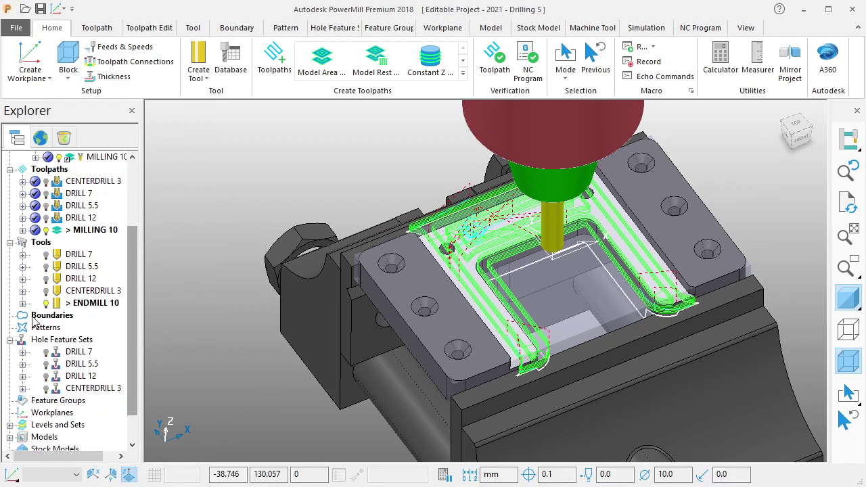
Expand the Active items and inspect the MILLING 10 boundary's options without changing them.
scroll(106, 292, up, 3)
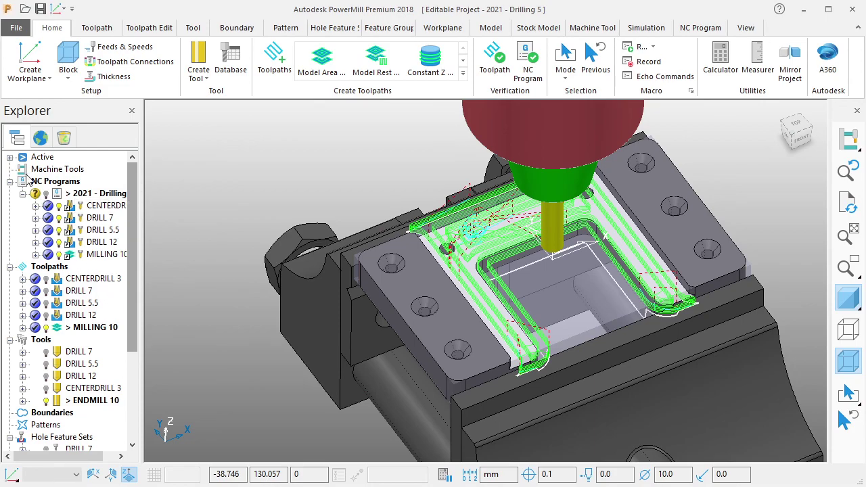
click(11, 157)
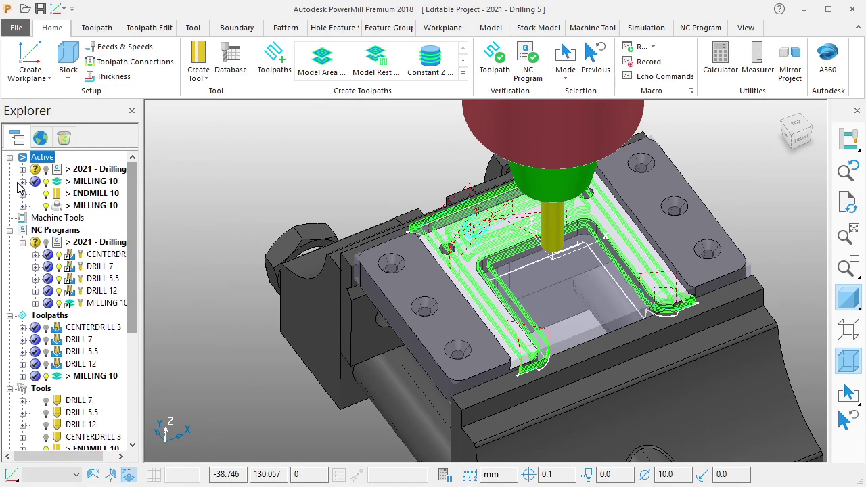
click(93, 206)
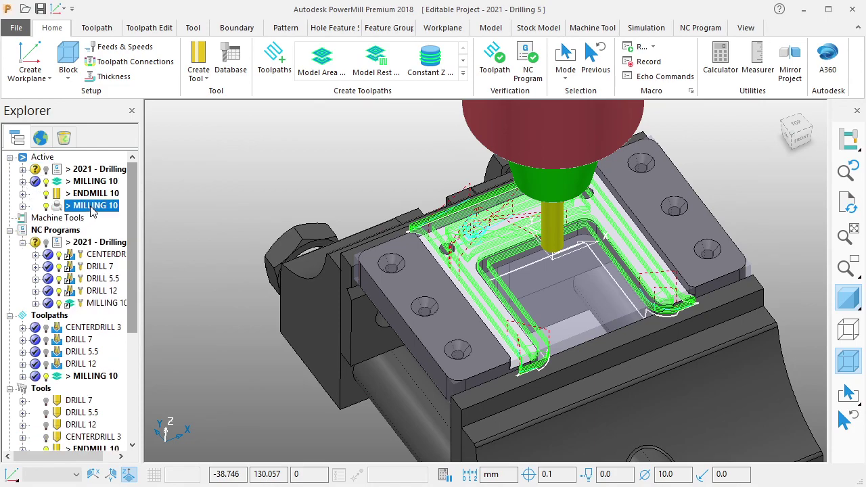
right_click(94, 211)
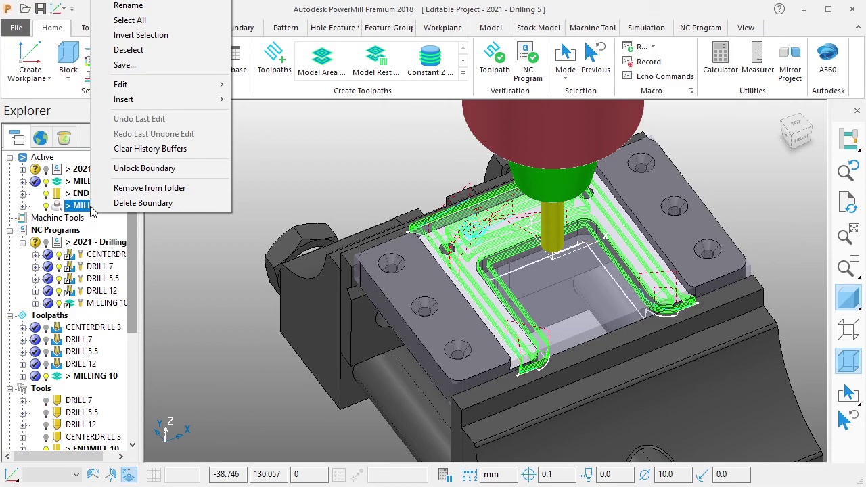
key(Escape)
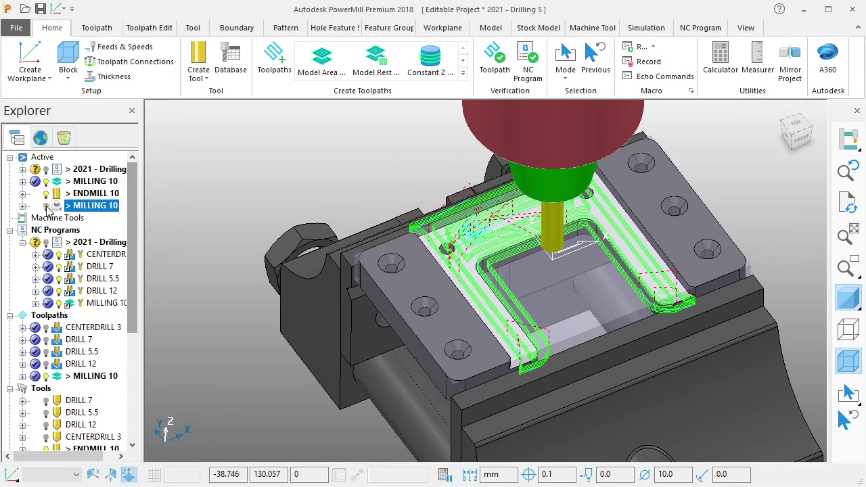
click(273, 170)
middle_drag(273, 174, 223, 271)
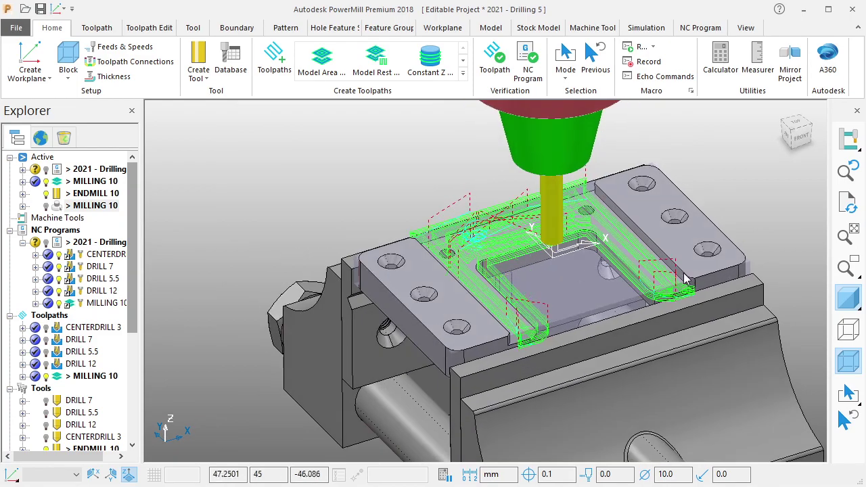
Deactivate the ENDMILL 10 tool and MILLING 10 toolpath, then collapse the Active list.
right_click(99, 381)
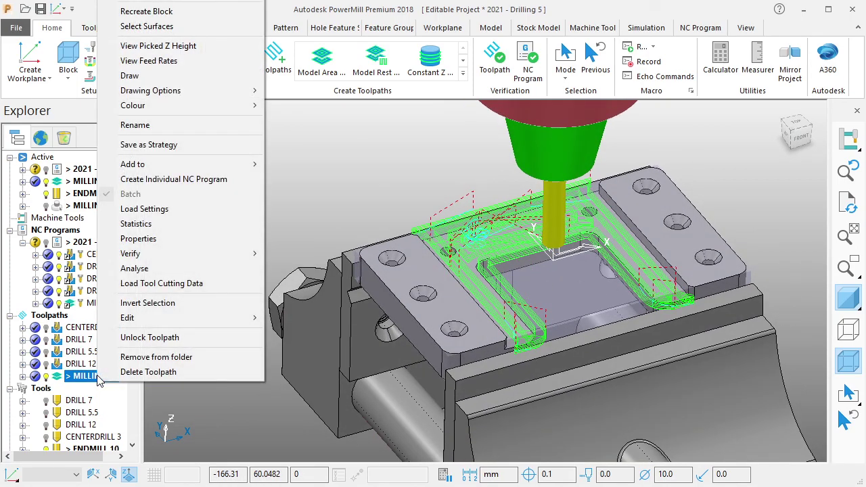
right_click(94, 449)
click(135, 181)
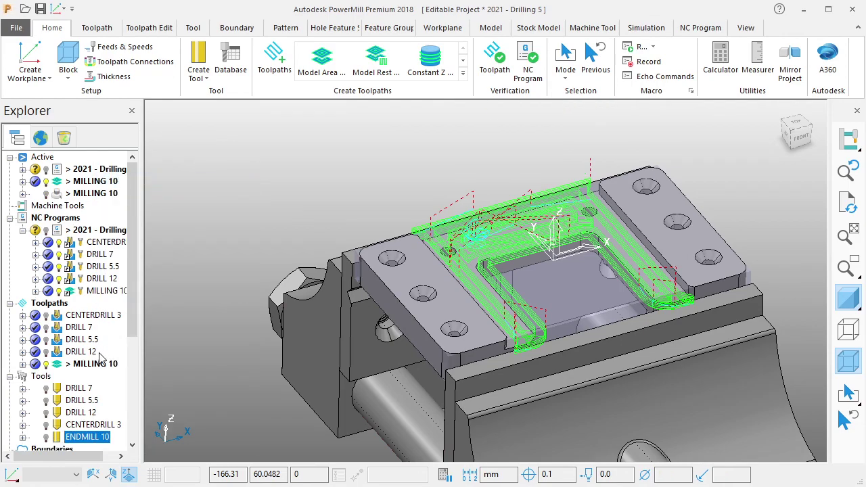
right_click(96, 366)
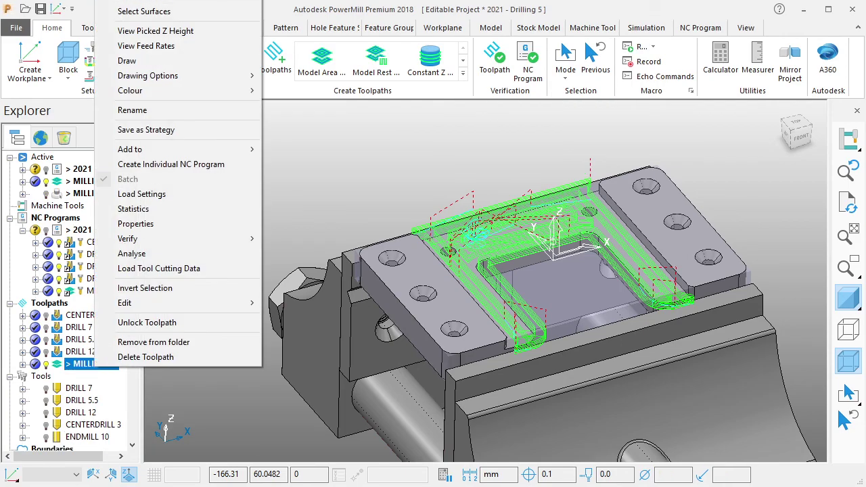
click(127, 60)
middle_drag(430, 239, 474, 233)
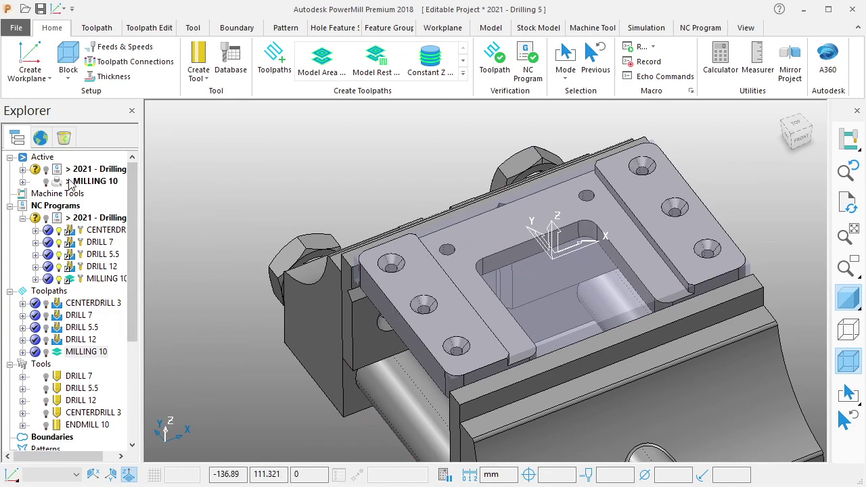
click(11, 157)
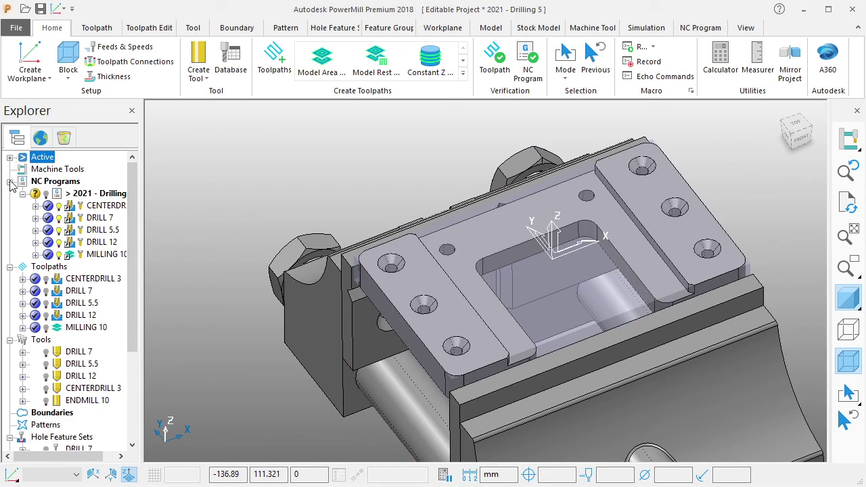
Select the 2021 - Drilling 5 NC program and tilt the view to show its toolpaths.
click(46, 194)
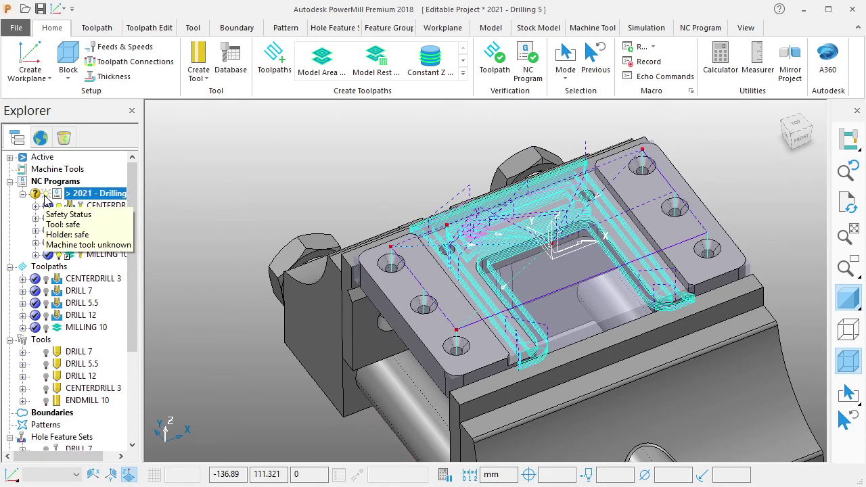
scroll(557, 275, down, 2)
mouse_move(683, 200)
middle_down()
mouse_move(688, 162)
mouse_move(693, 169)
middle_up()
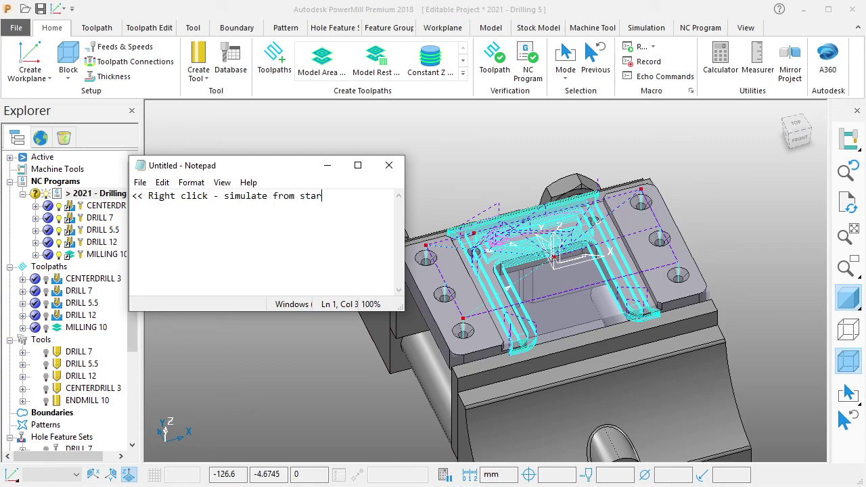
Clear the typed note and close the note window.
key(ctrl+a)
key(BackSpace)
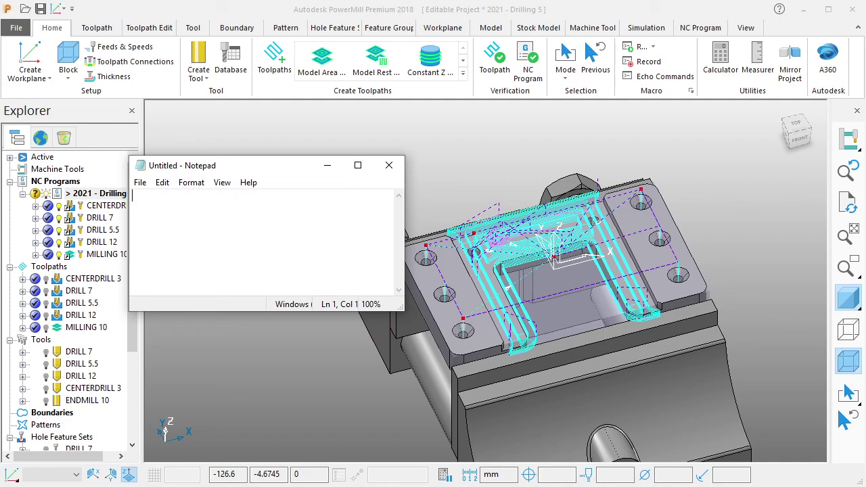
click(326, 165)
Simulate 2021 - Drilling 5 from start with Auto-draw tool, ViewMill On and Shiny shading.
right_click(105, 197)
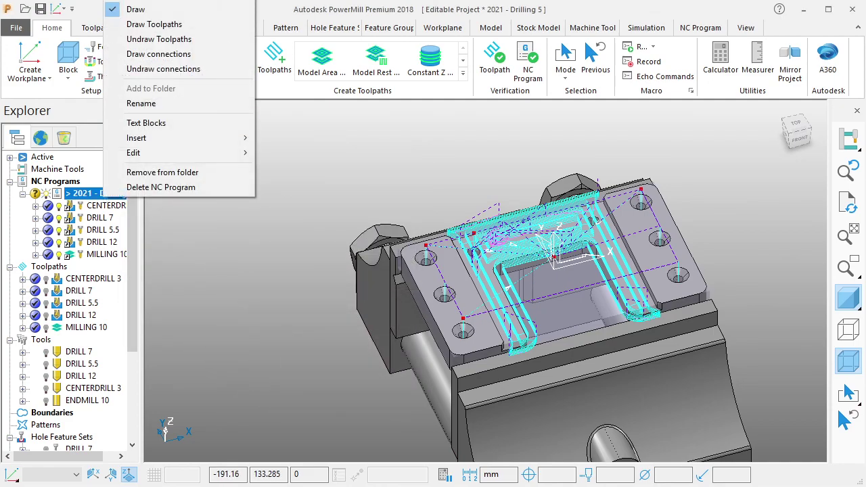
click(156, 9)
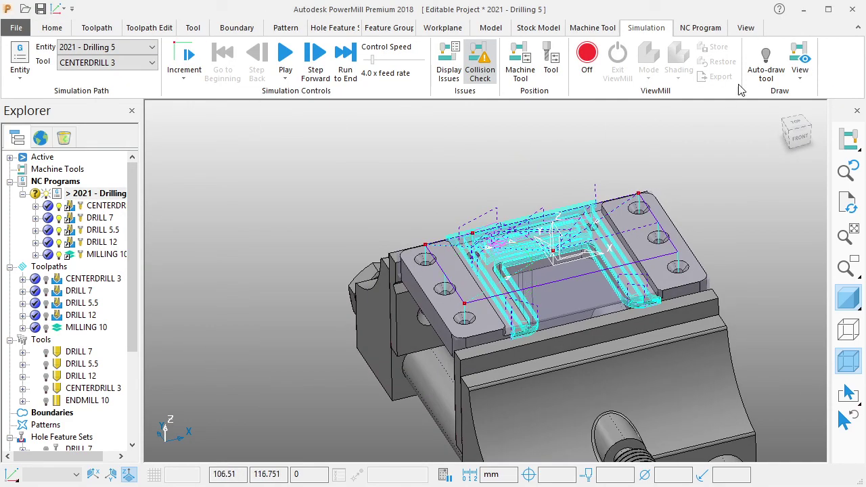
click(766, 61)
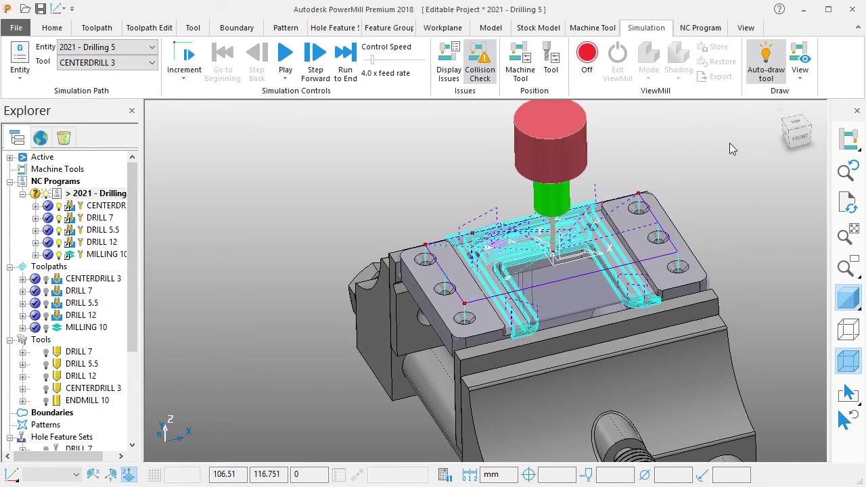
click(587, 54)
click(678, 78)
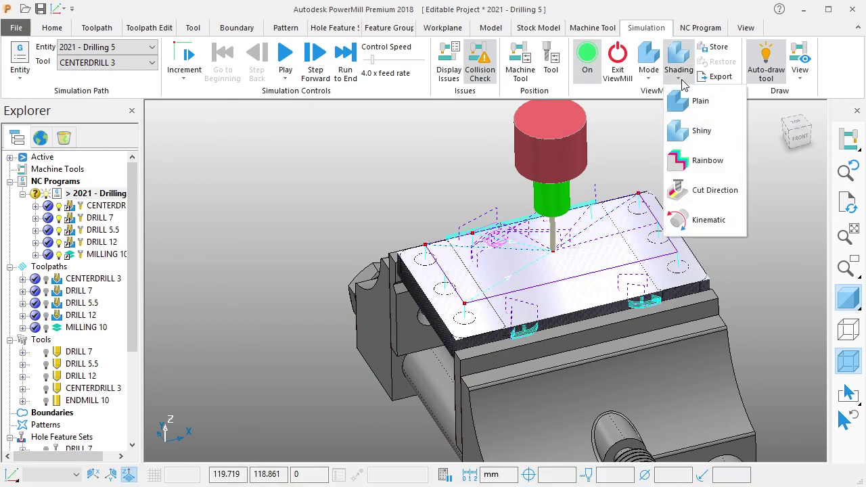
click(700, 124)
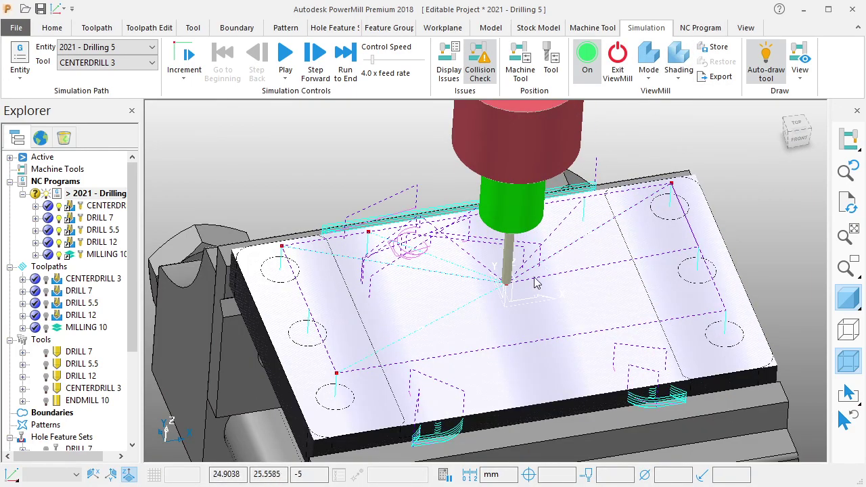
scroll(535, 283, down, 1)
scroll(538, 274, down, 2)
scroll(541, 264, down, 1)
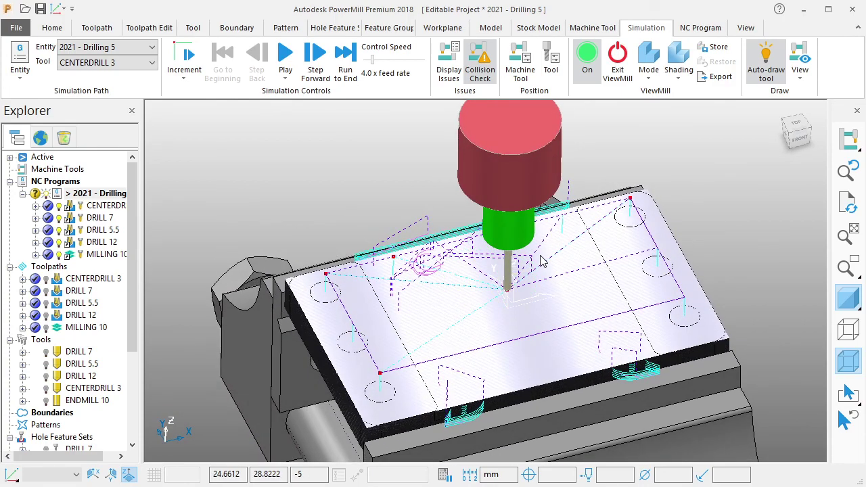
middle_drag(265, 260, 270, 279)
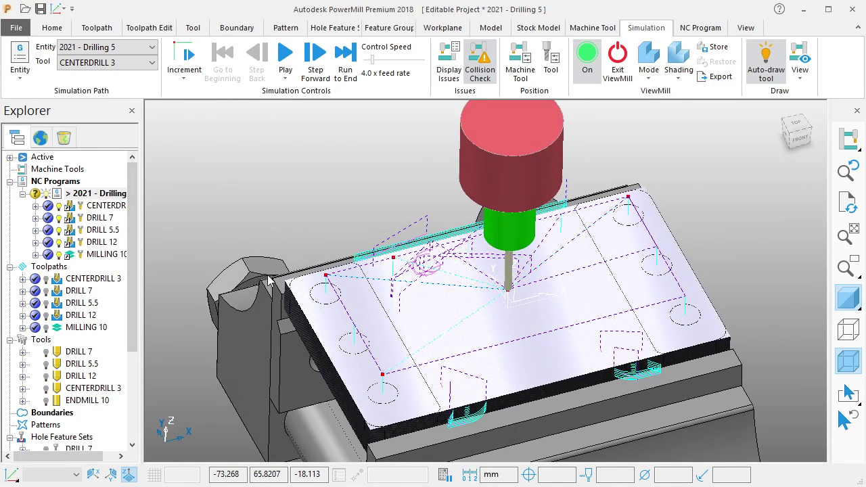
Play the simulation at 30.0 x feed rate and orbit to inspect the drilled holes and pocket.
click(284, 57)
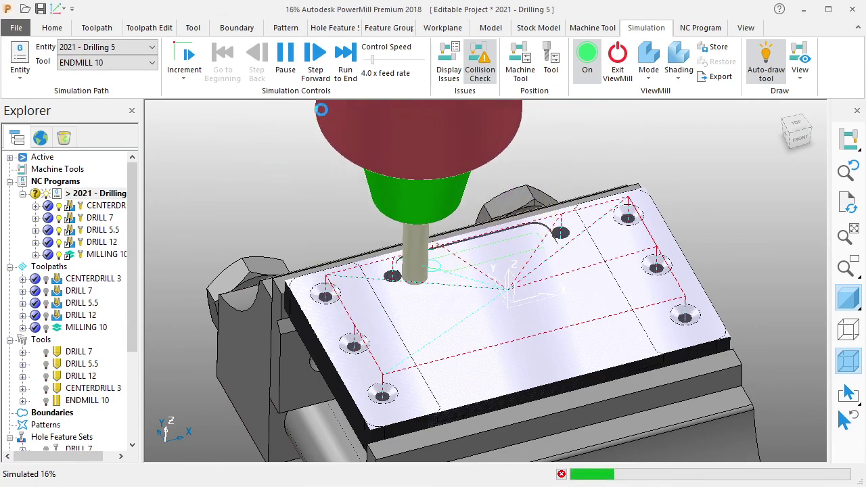
drag(371, 60, 387, 59)
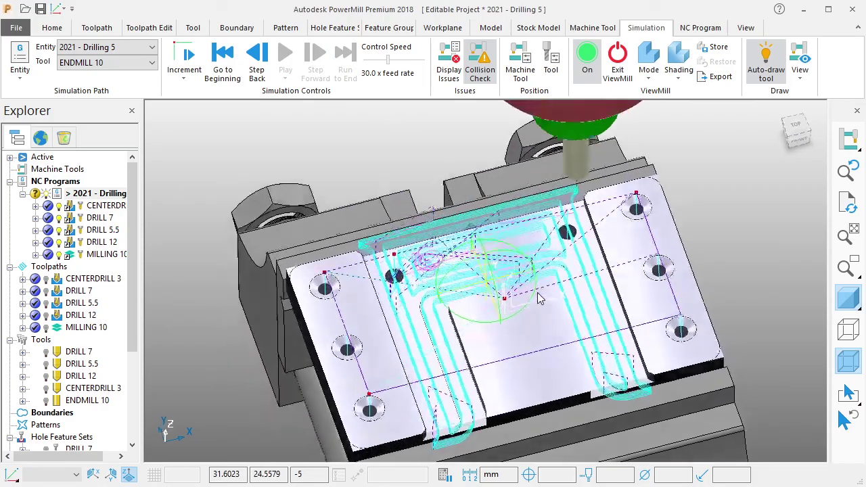
mouse_move(560, 264)
middle_down()
mouse_move(590, 335)
mouse_move(546, 387)
middle_up()
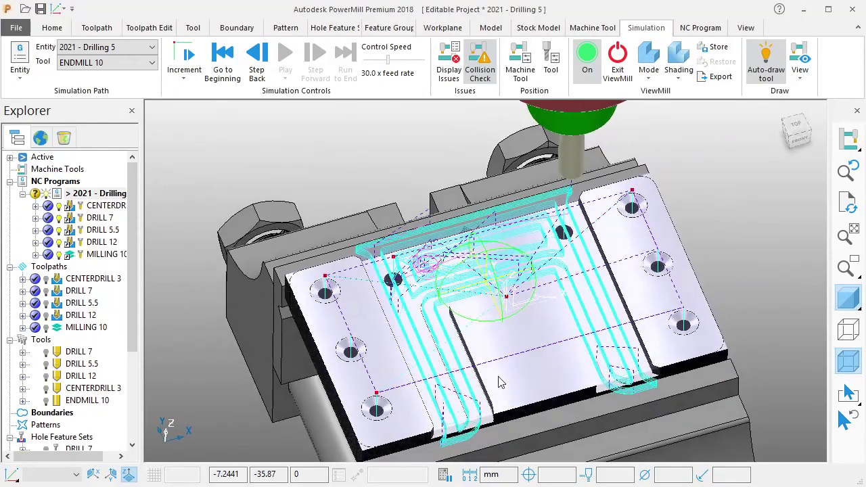
mouse_move(544, 381)
middle_down()
mouse_move(531, 240)
mouse_move(523, 255)
middle_up()
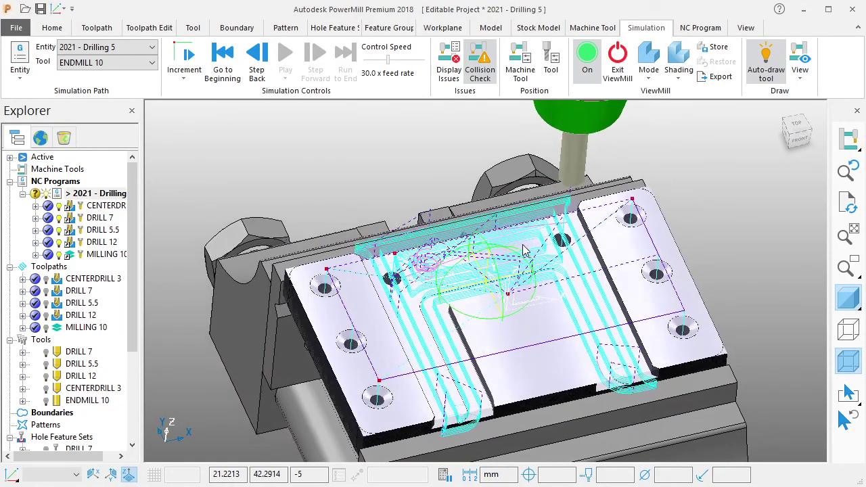
scroll(565, 277, down, 1)
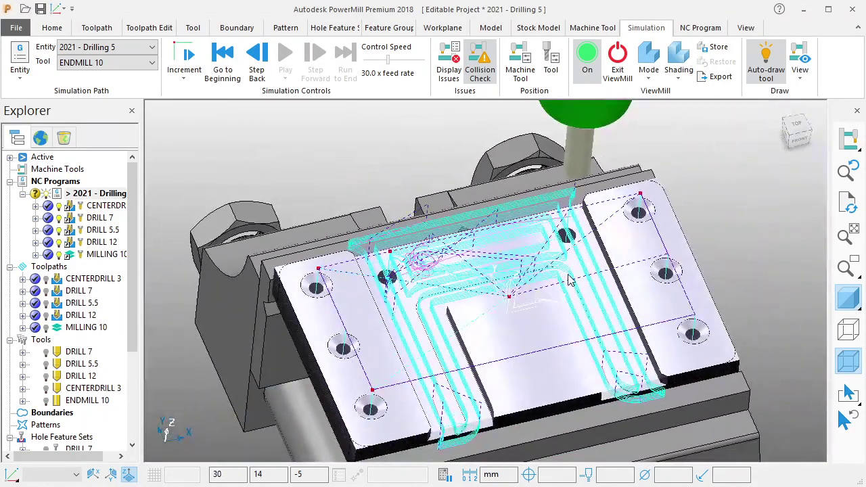